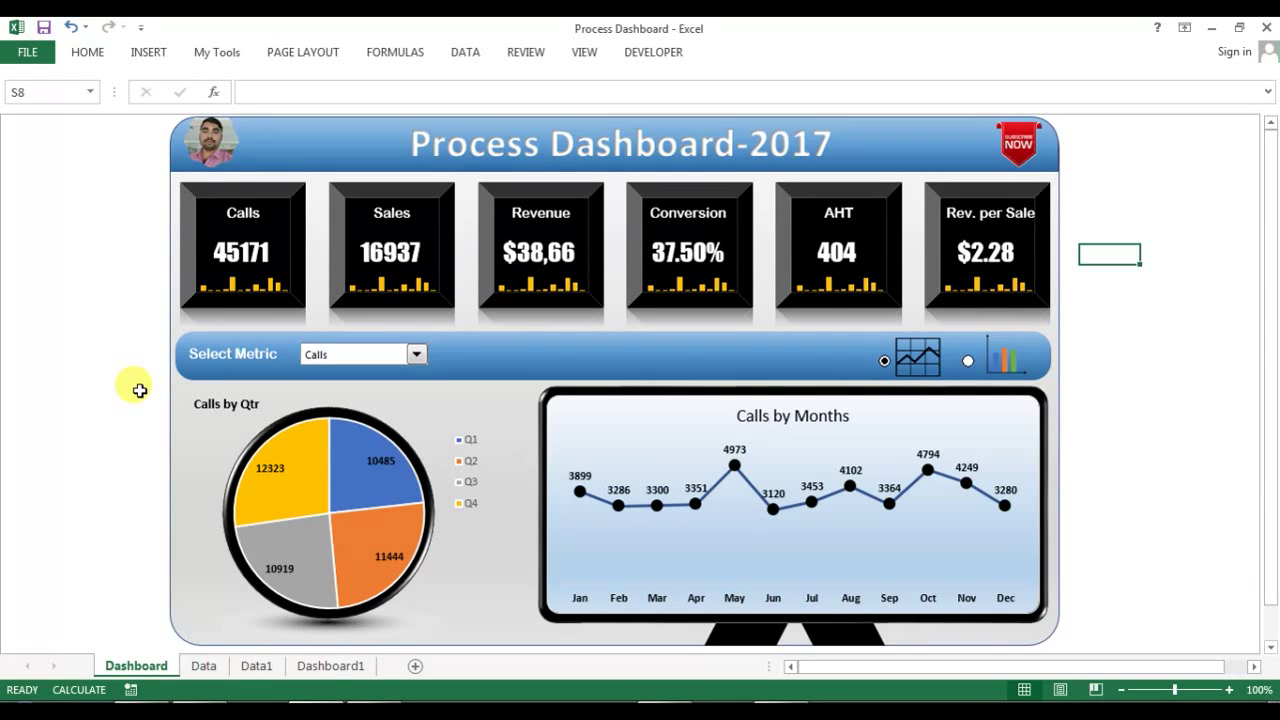
Step: Examine the Dashboard1 sheet's metric tiles and selector alongside the monthly metric columns on the Data1 sheet
click(328, 665)
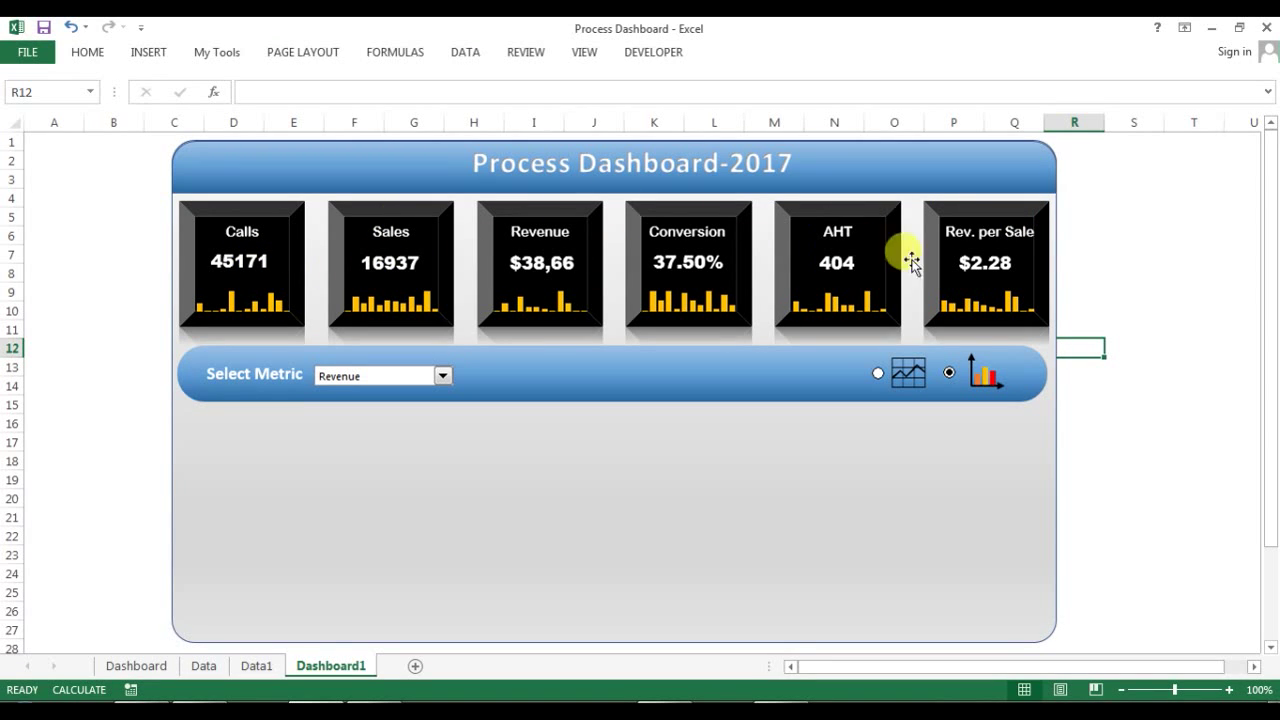
click(256, 665)
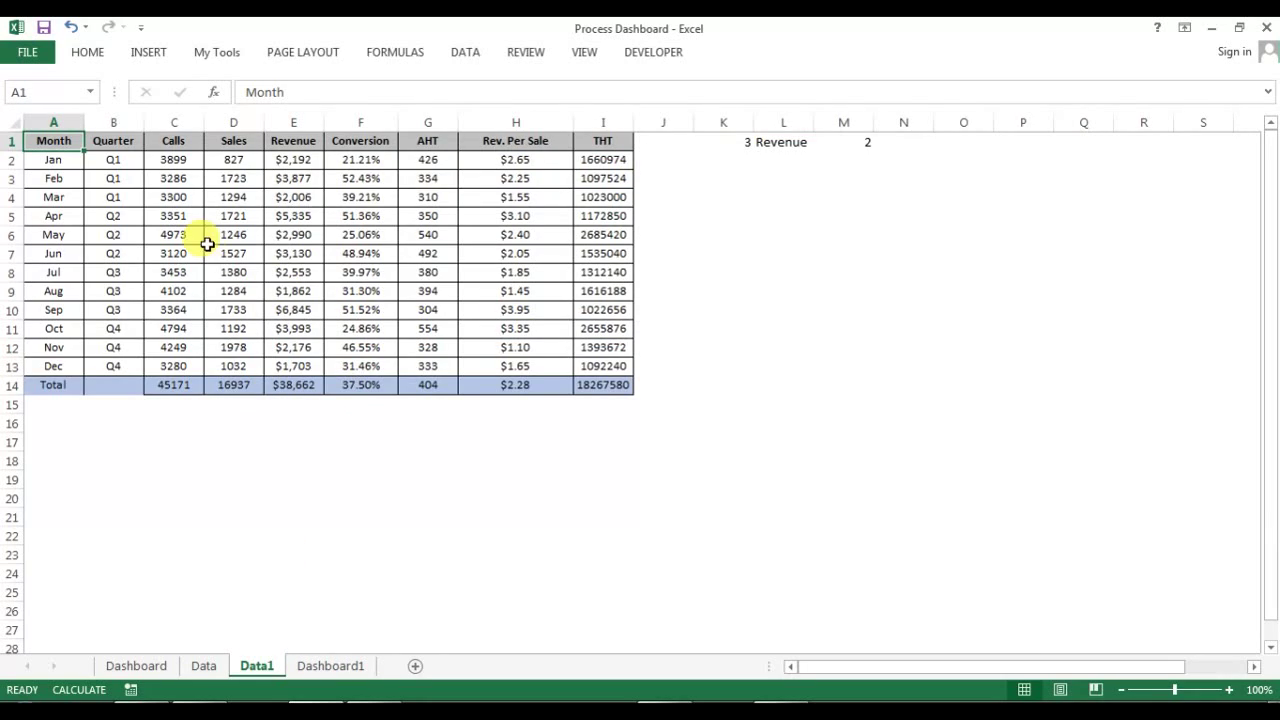
click(330, 665)
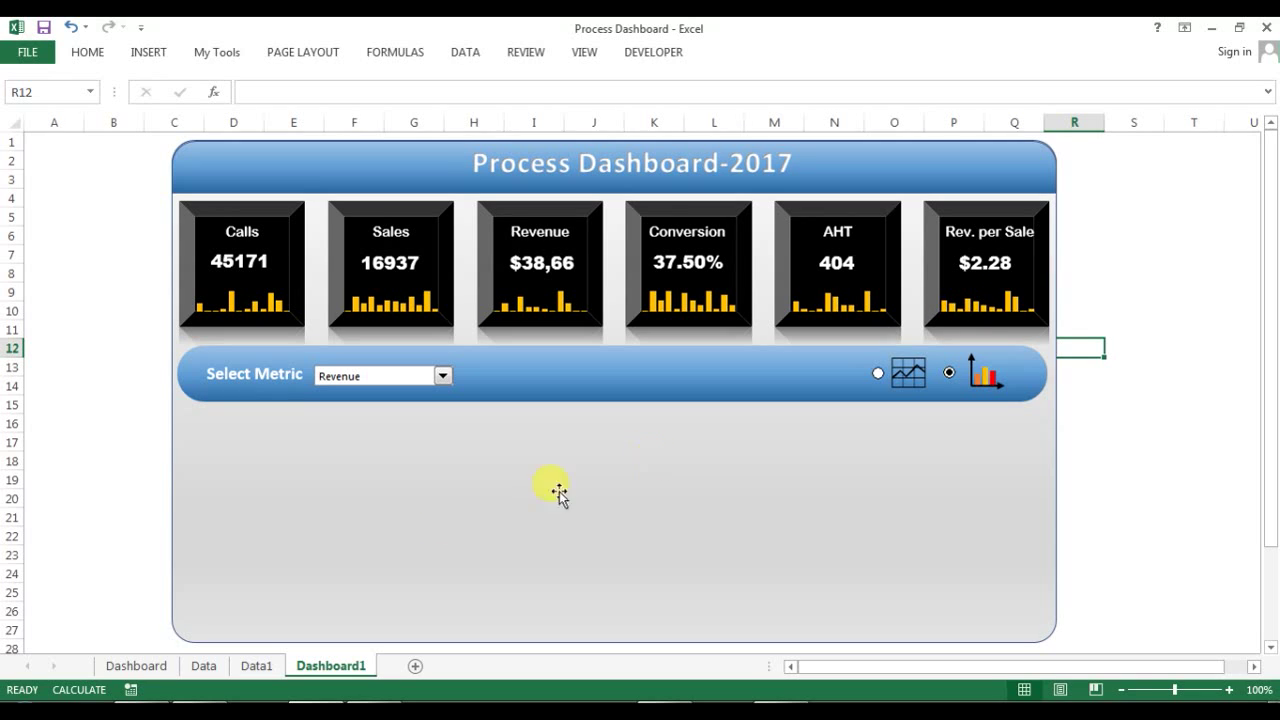
click(257, 665)
drag(174, 160, 174, 310)
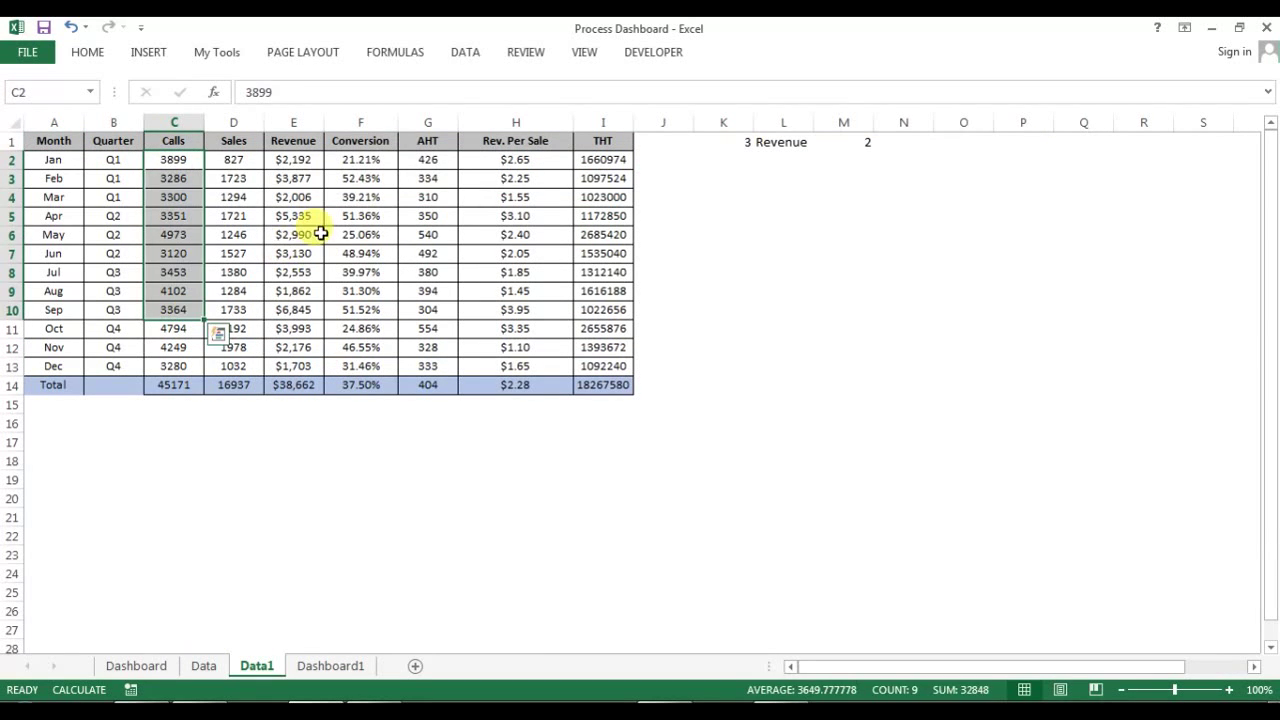
drag(428, 178, 444, 303)
click(330, 665)
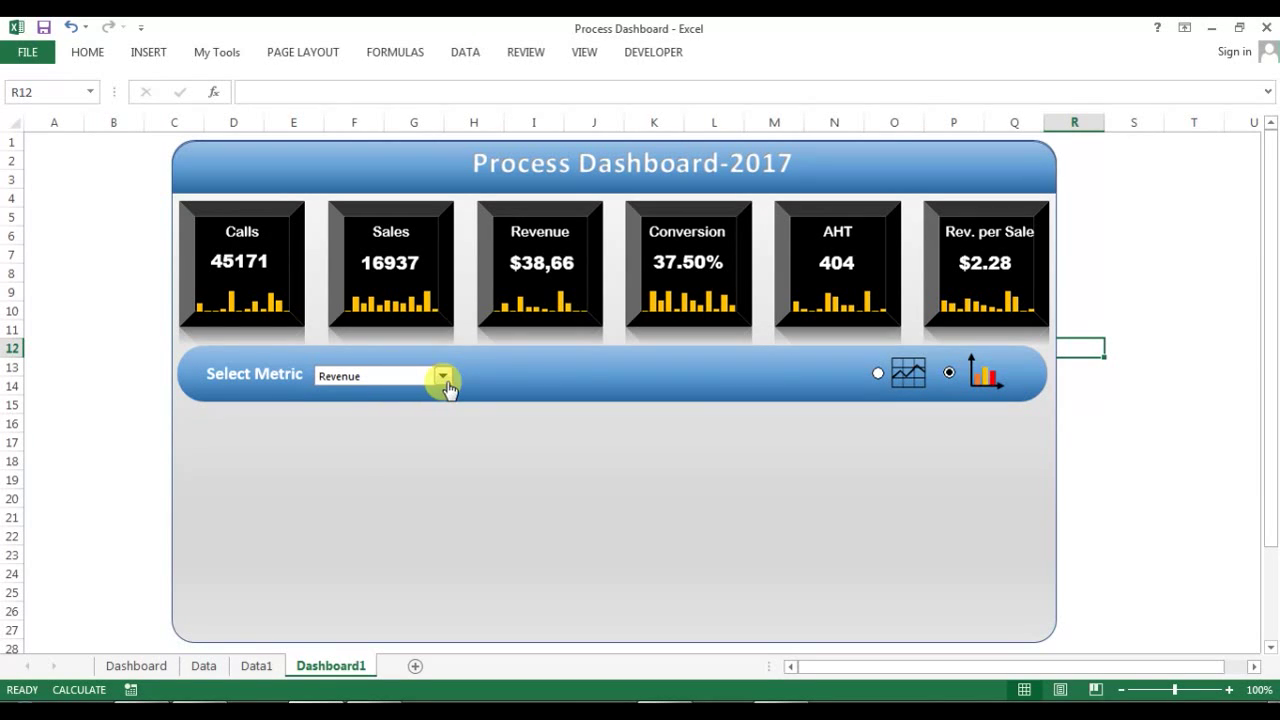
click(418, 385)
click(1080, 435)
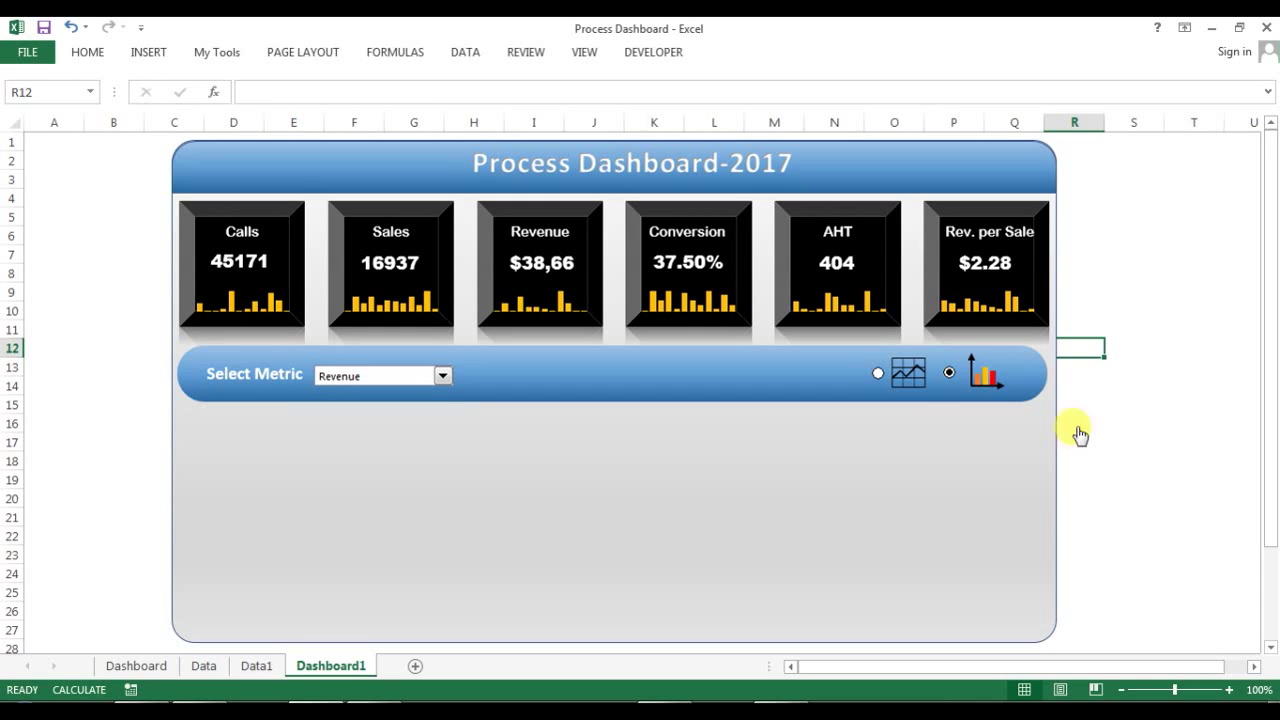
Step: Inspect the metric list in V1:V6, the linked cell K1 and the INDEX formula in L1 on the Data1 sheet
click(256, 665)
drag(1054, 660, 1110, 663)
drag(1192, 146, 843, 231)
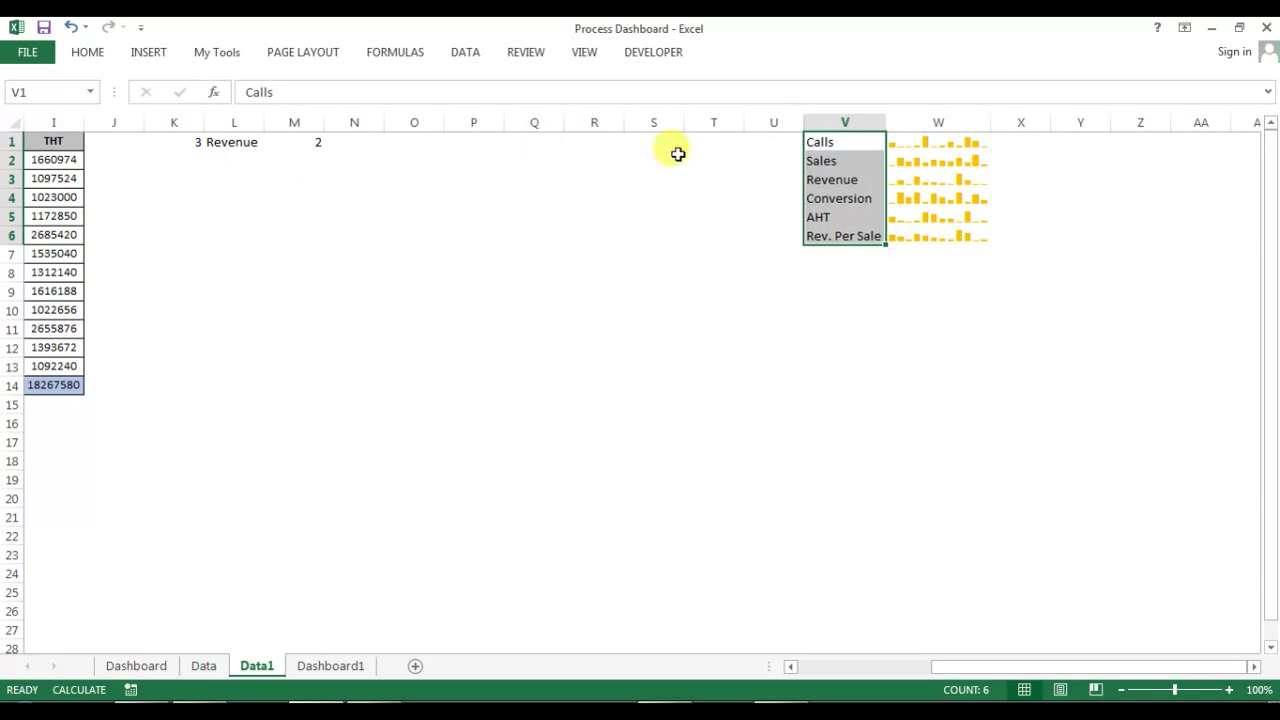
click(180, 146)
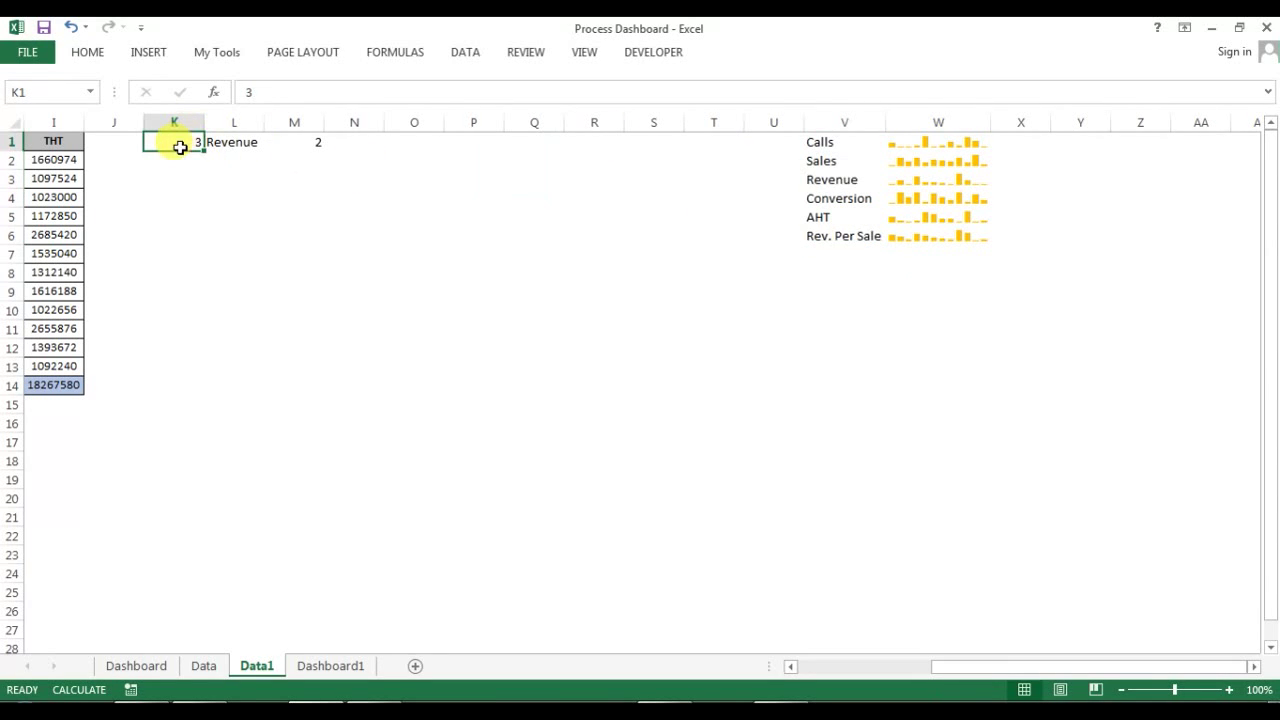
click(246, 144)
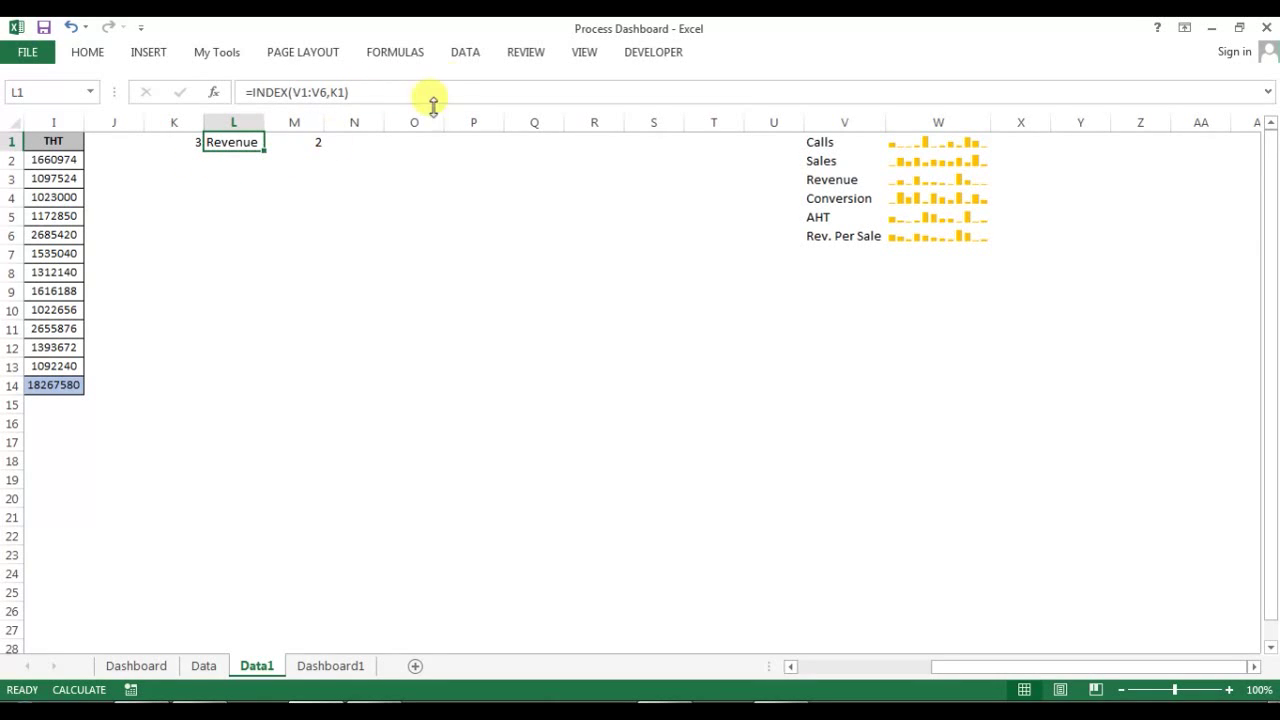
click(400, 92)
key(Escape)
Step: Choose Calls as the metric on Dashboard1 and check cells K1 and L1 on Data1
click(330, 667)
click(432, 375)
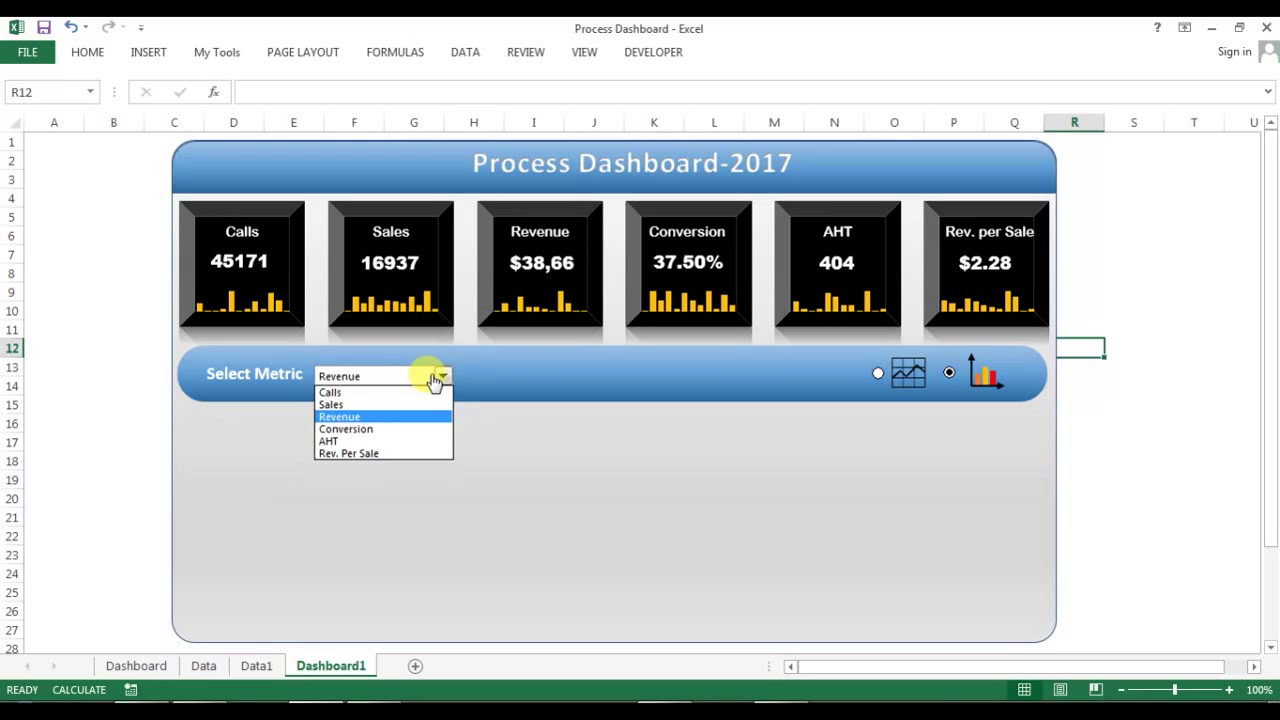
click(390, 394)
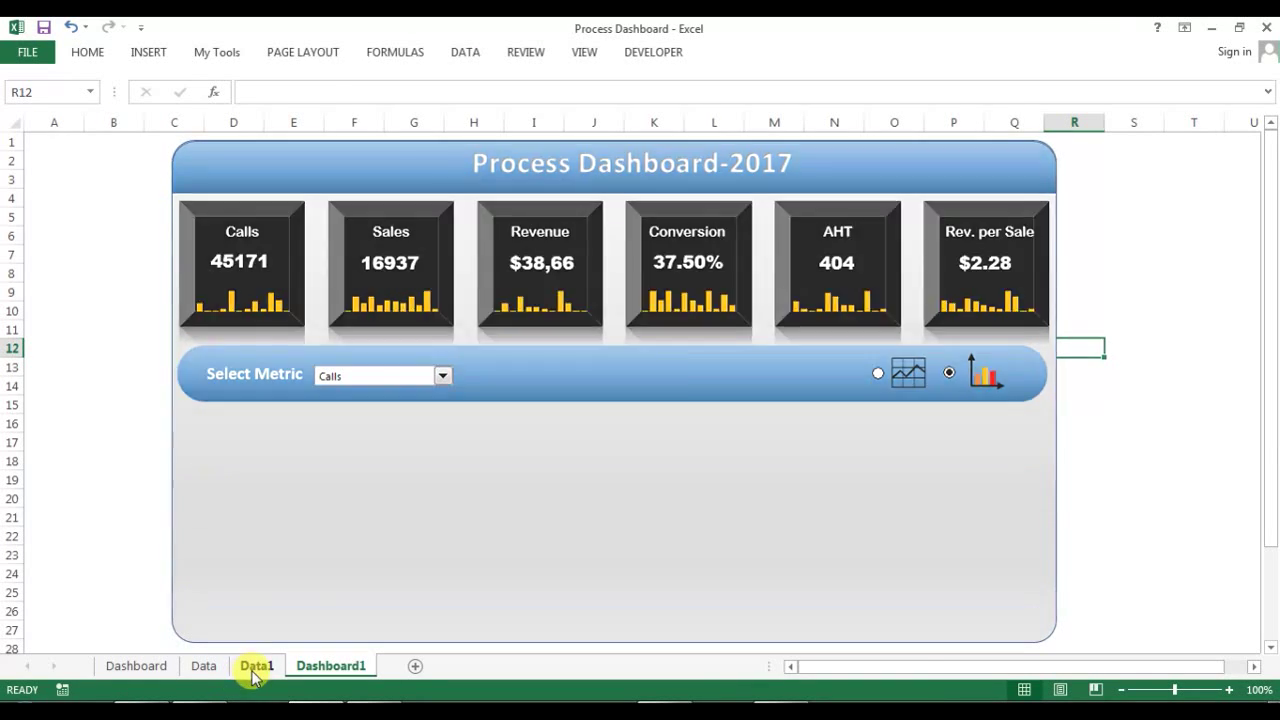
click(256, 665)
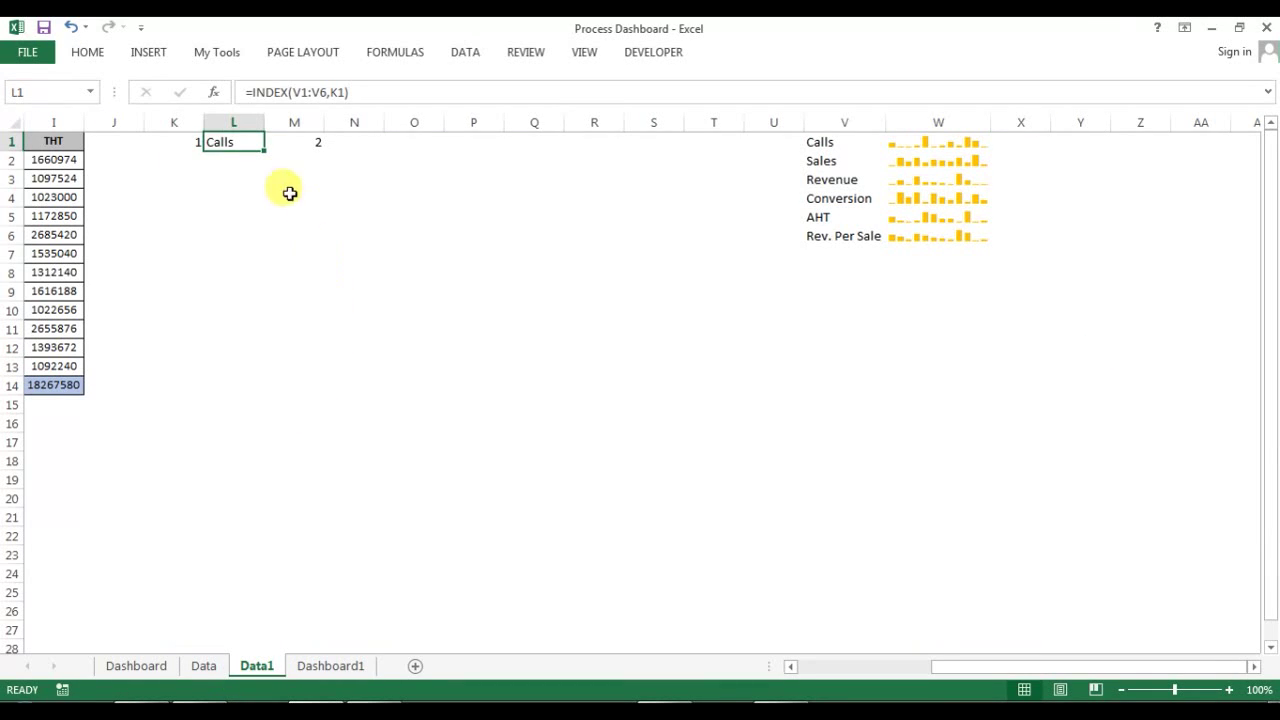
click(222, 172)
click(196, 145)
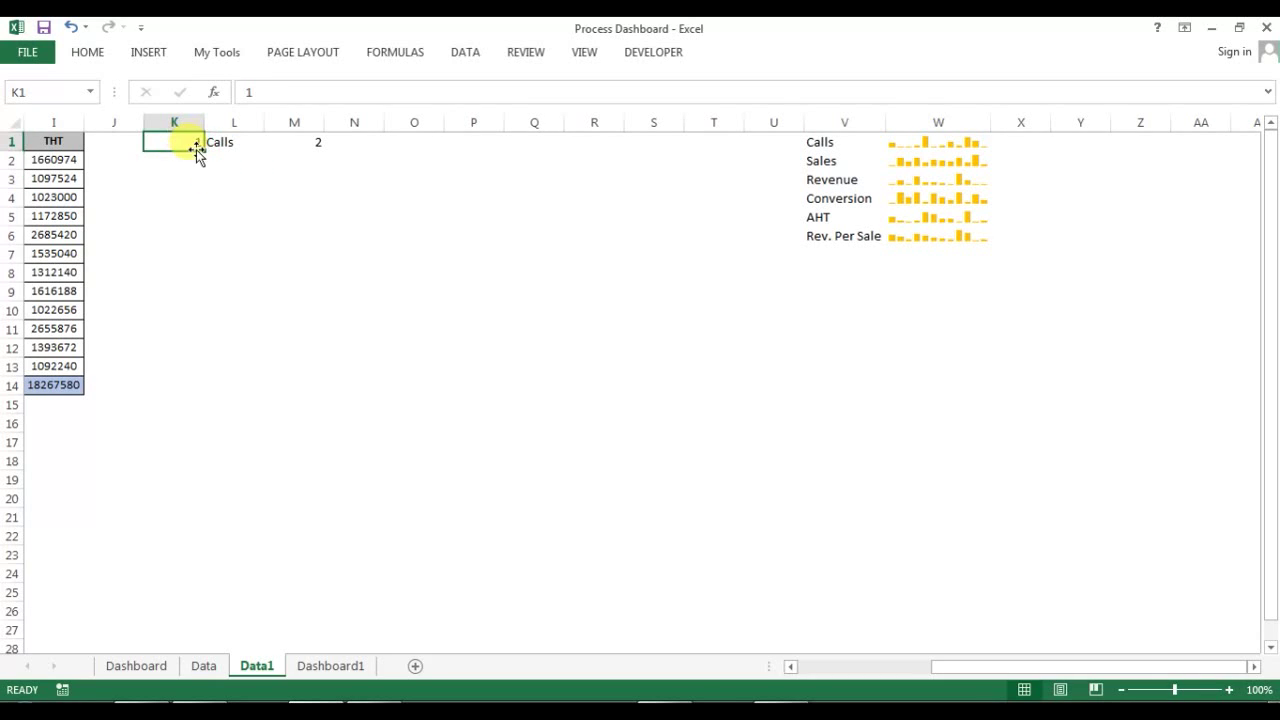
click(210, 142)
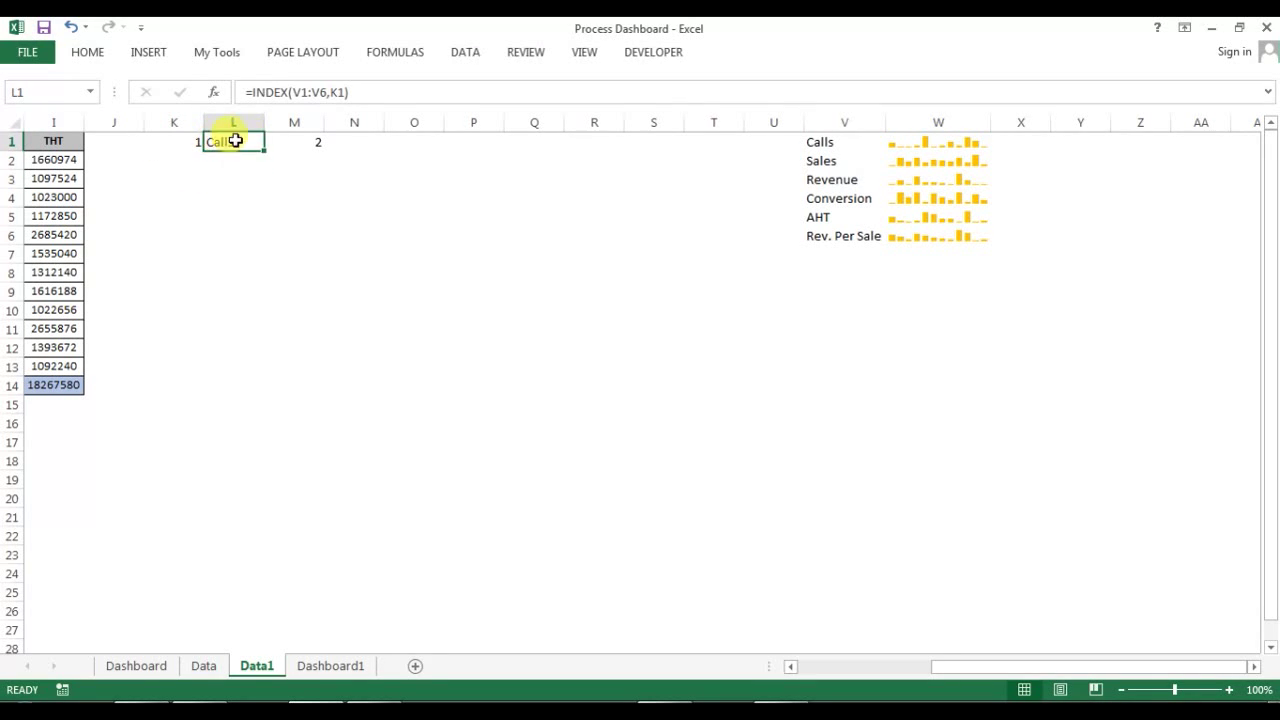
click(340, 182)
click(224, 140)
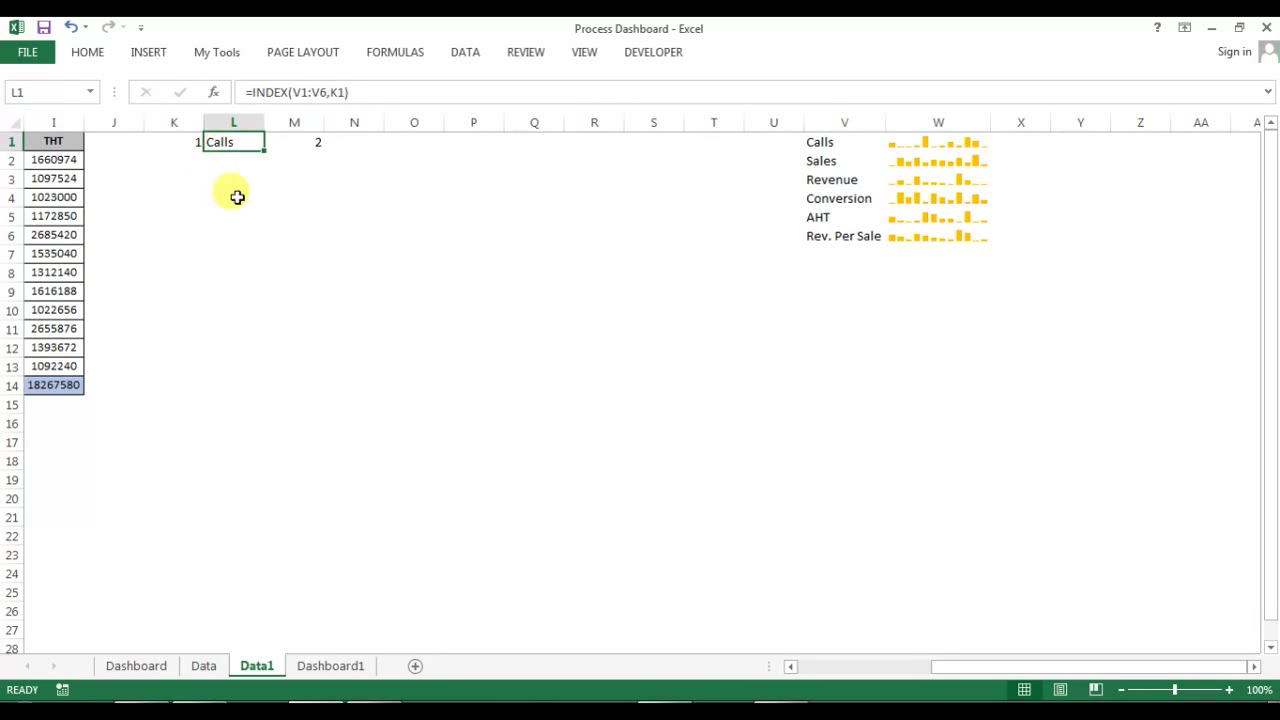
Step: Choose Conversion as the metric on Dashboard1 and autofit column L on Data1 to the metric name
click(322, 665)
click(441, 376)
click(372, 429)
click(258, 665)
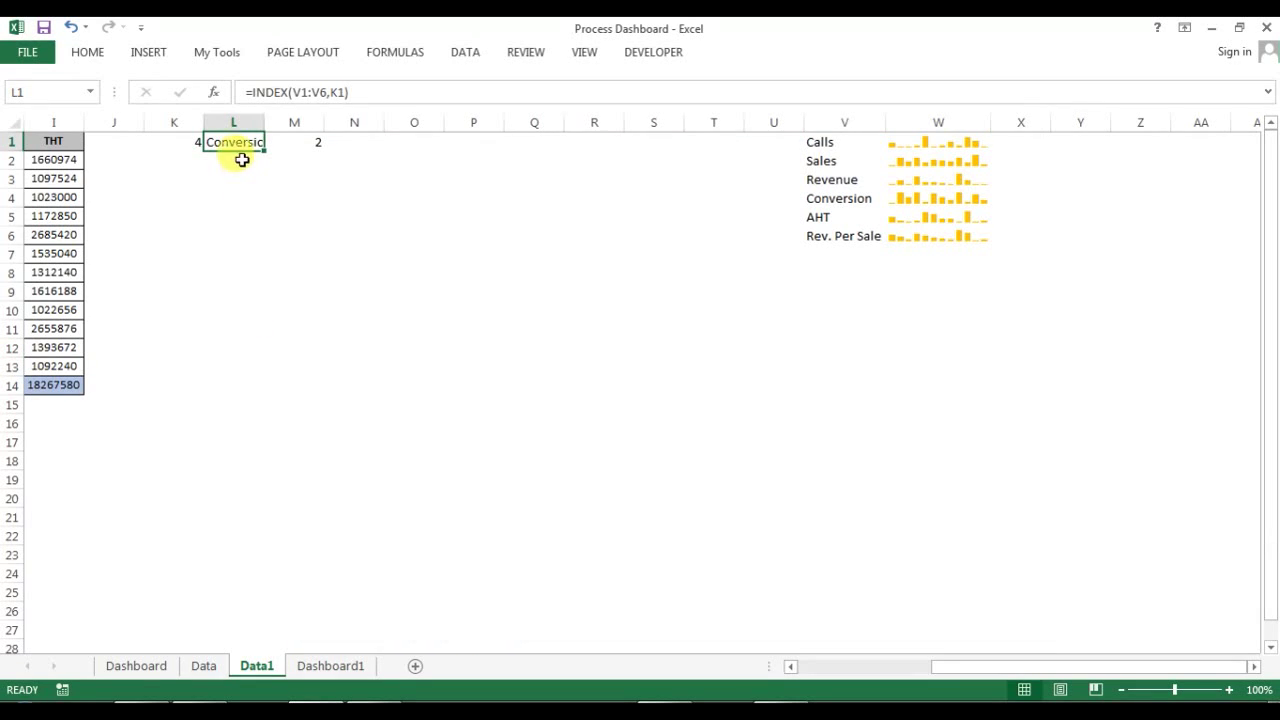
double_click(266, 132)
click(272, 196)
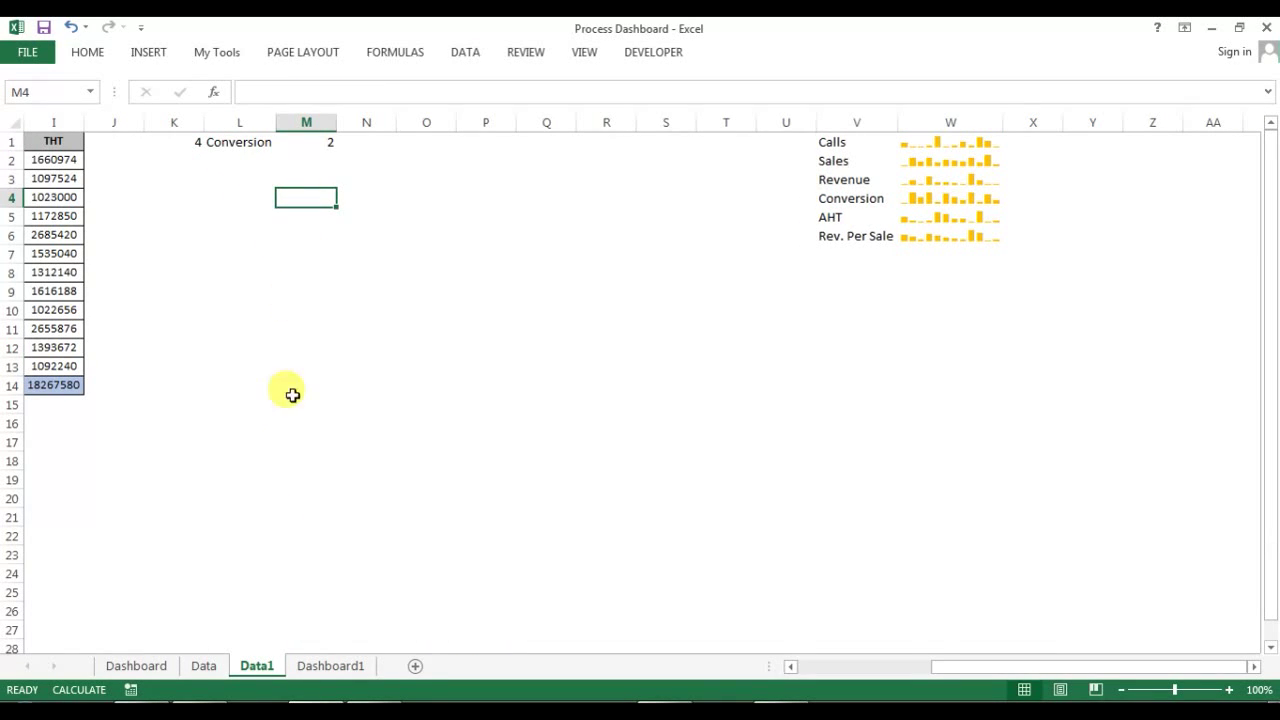
Step: Test the line chart and column chart options on Dashboard1, checking the linked cell M1 on Data1 after each
click(333, 672)
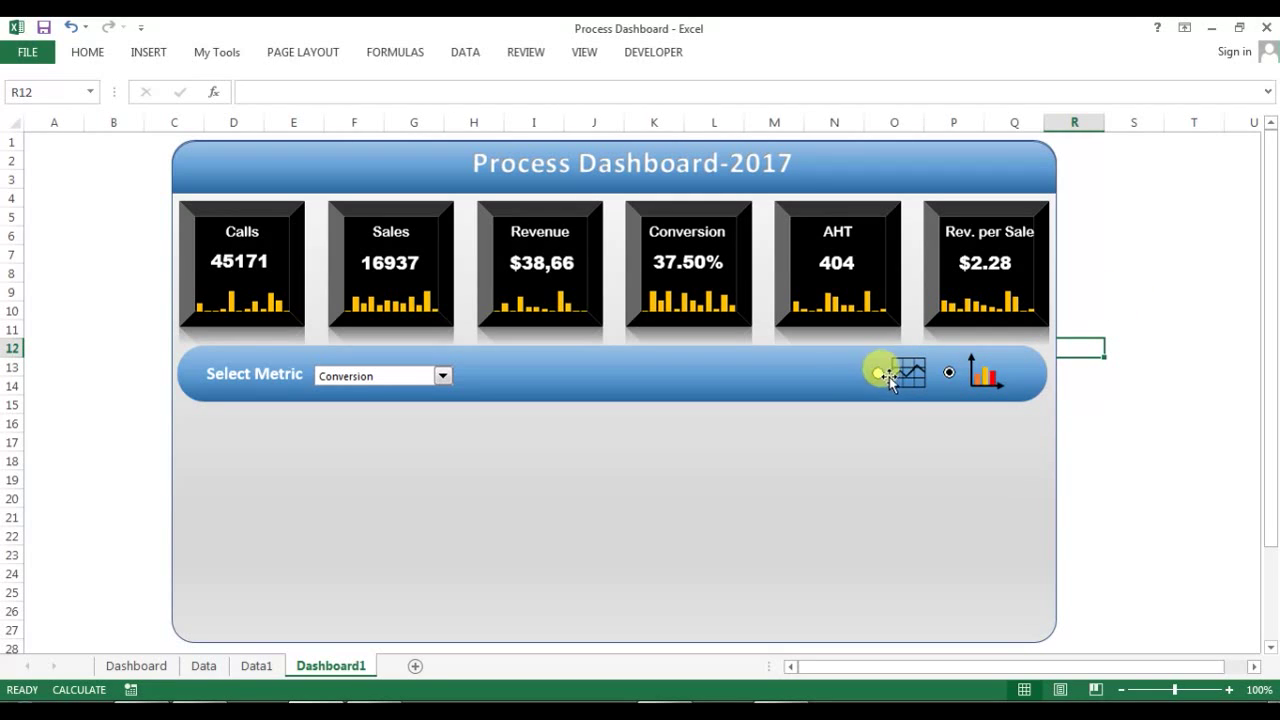
click(878, 374)
click(950, 380)
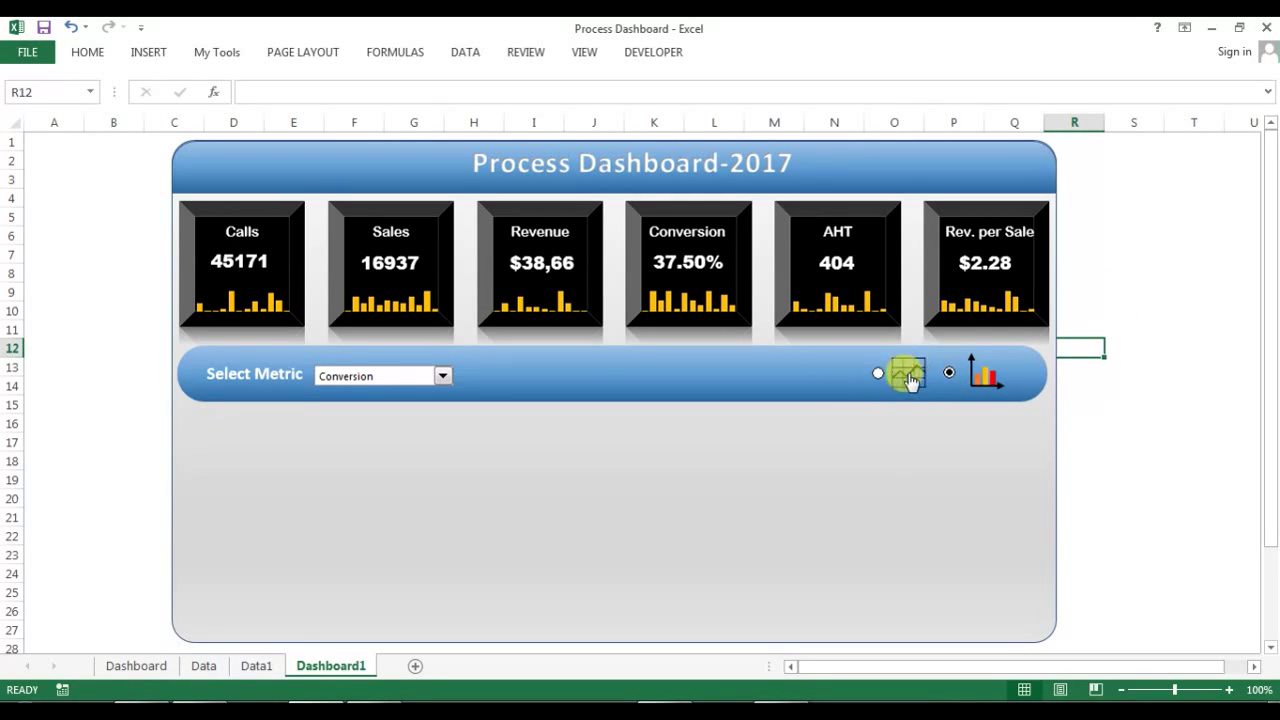
click(877, 374)
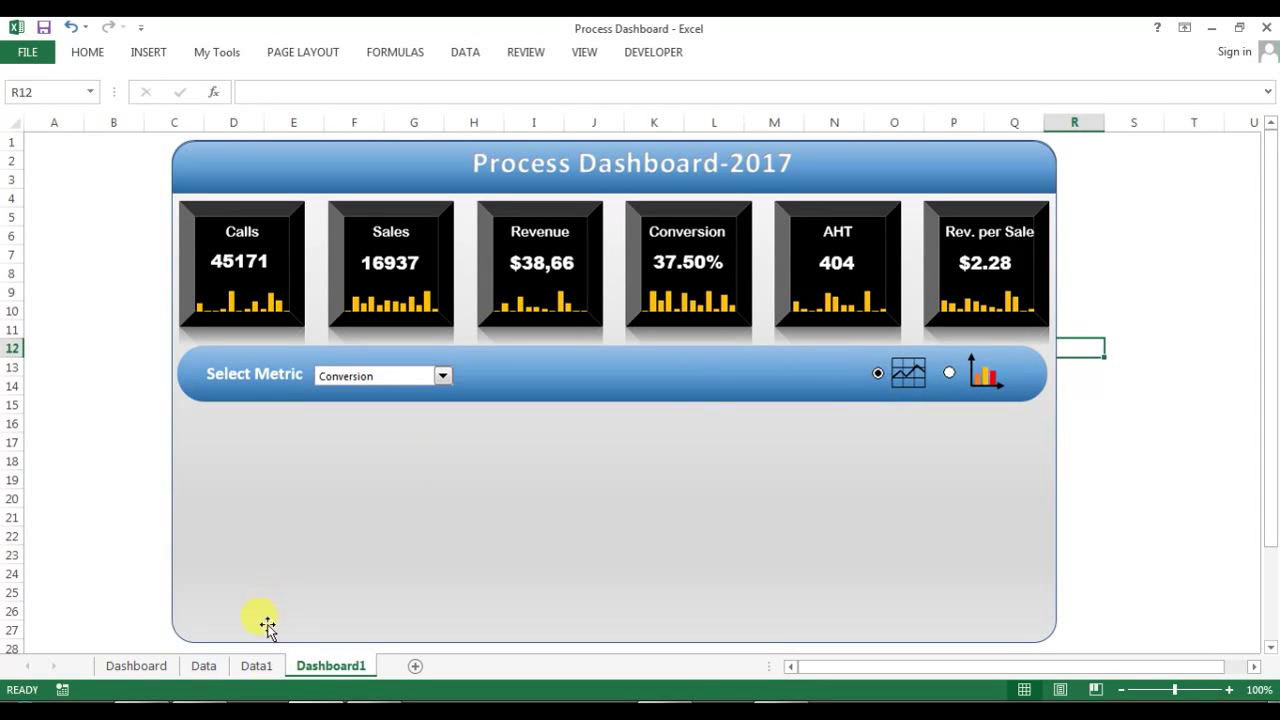
click(258, 665)
click(333, 144)
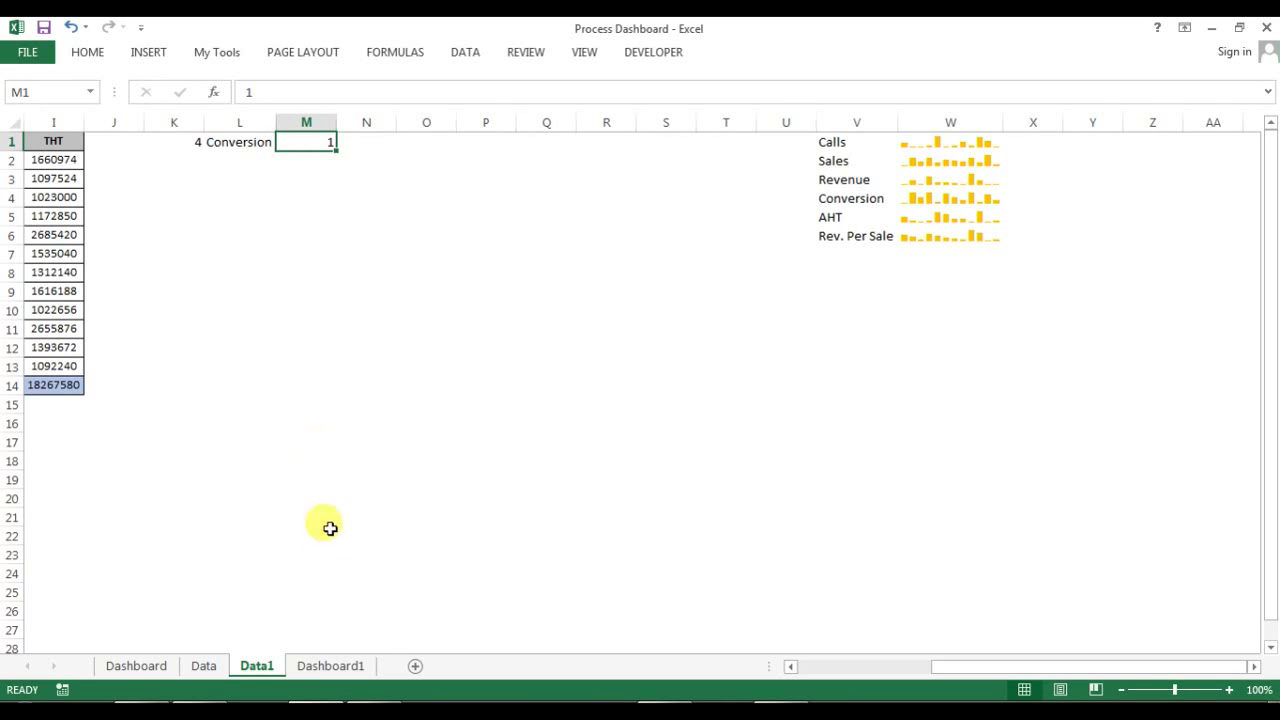
click(330, 665)
click(949, 375)
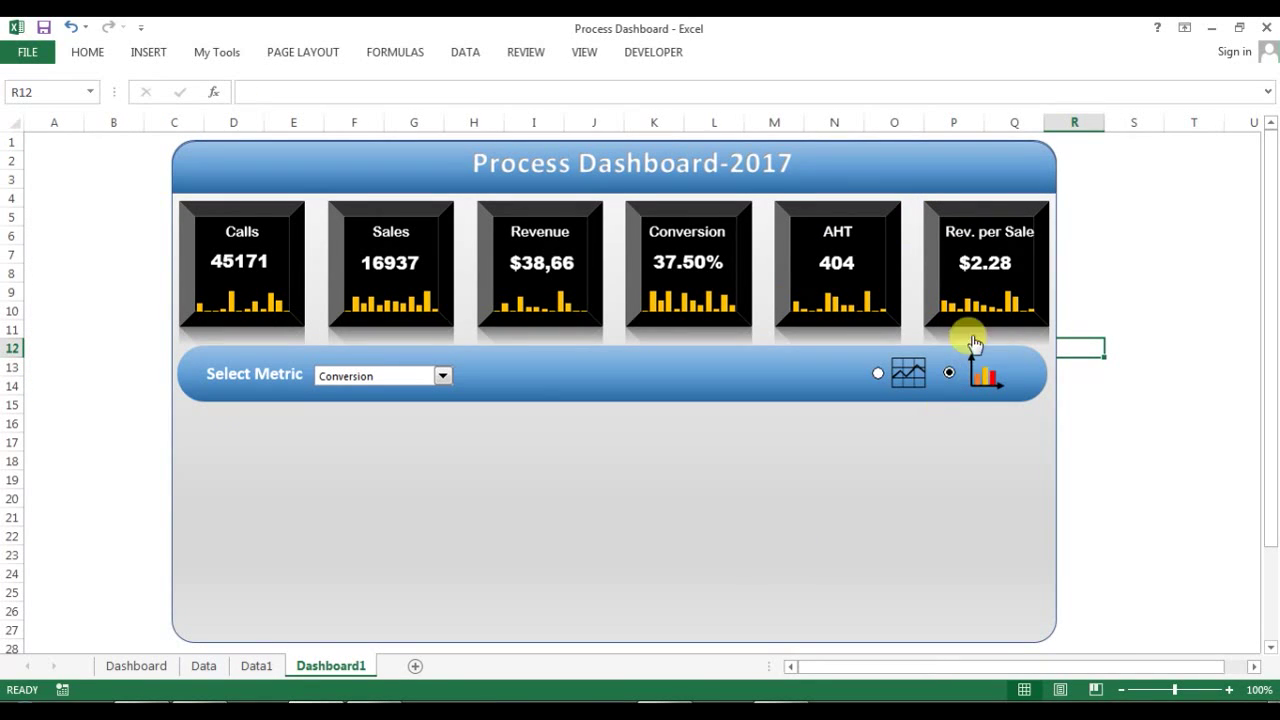
click(257, 666)
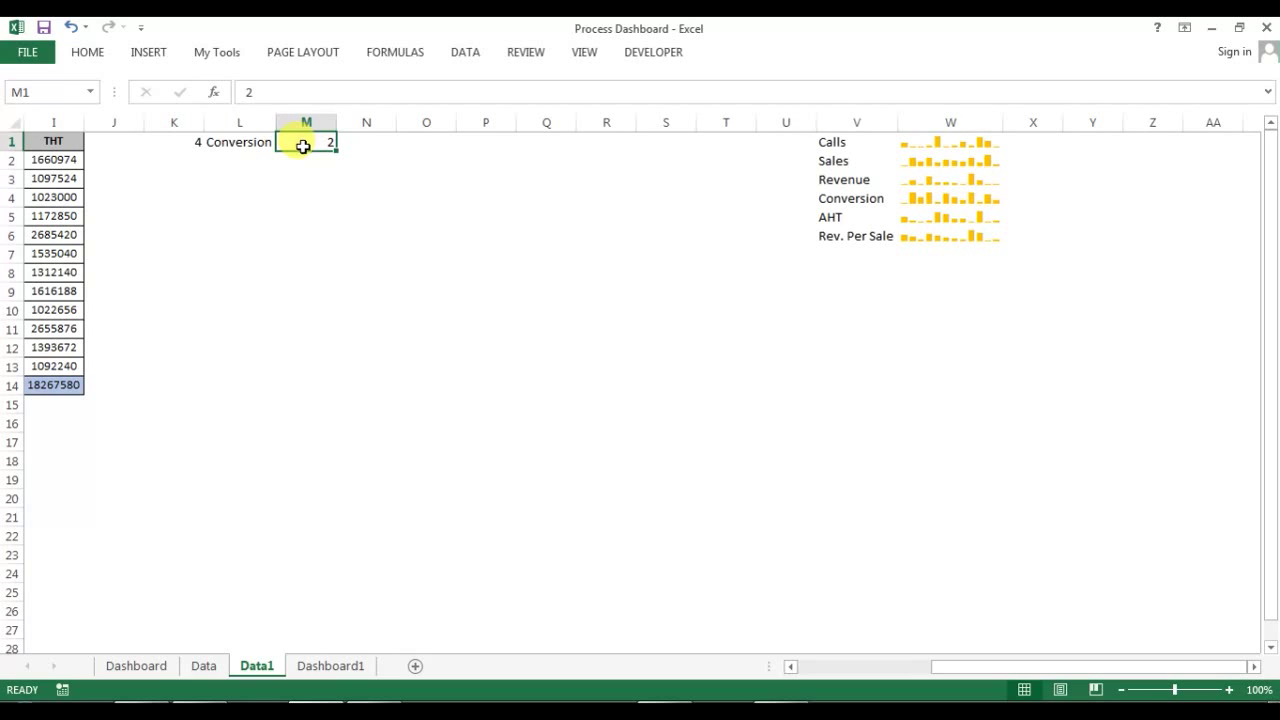
click(380, 268)
Step: Compare the quarterly pie chart and monthly line chart on the finished Dashboard sheet with Dashboard1's empty area and the Data1 table
drag(934, 670, 776, 678)
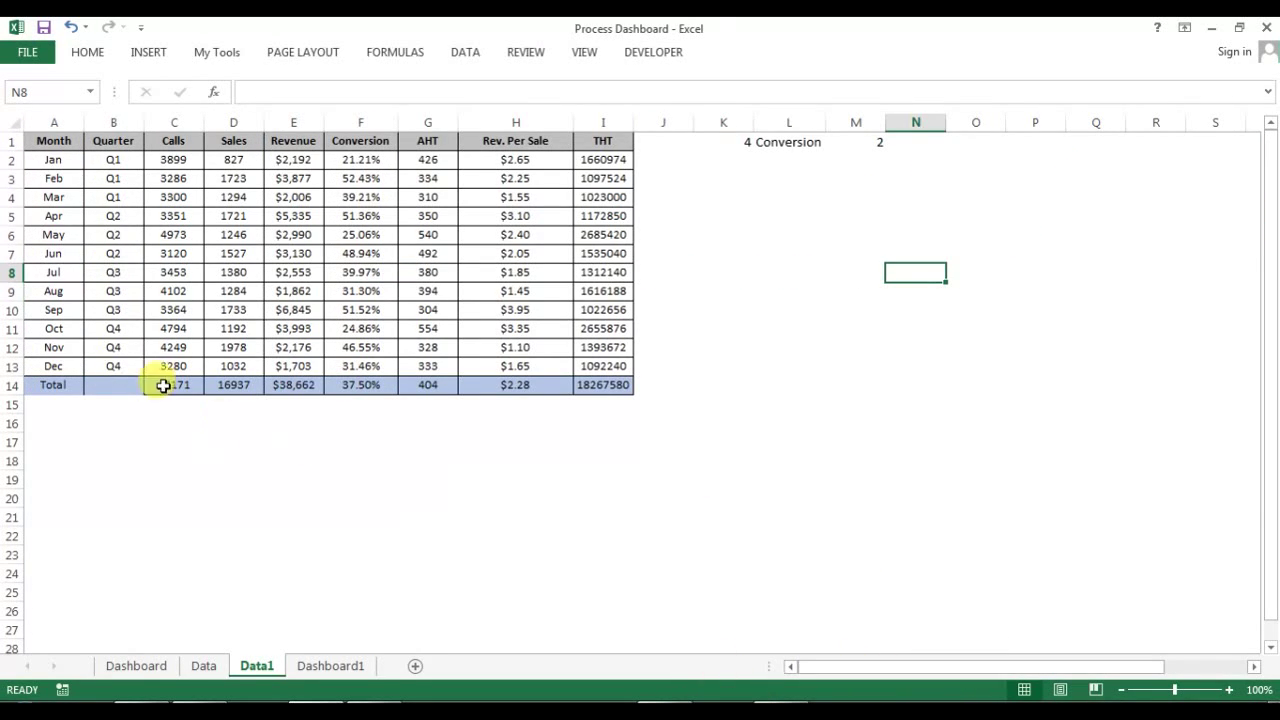
click(95, 349)
click(303, 666)
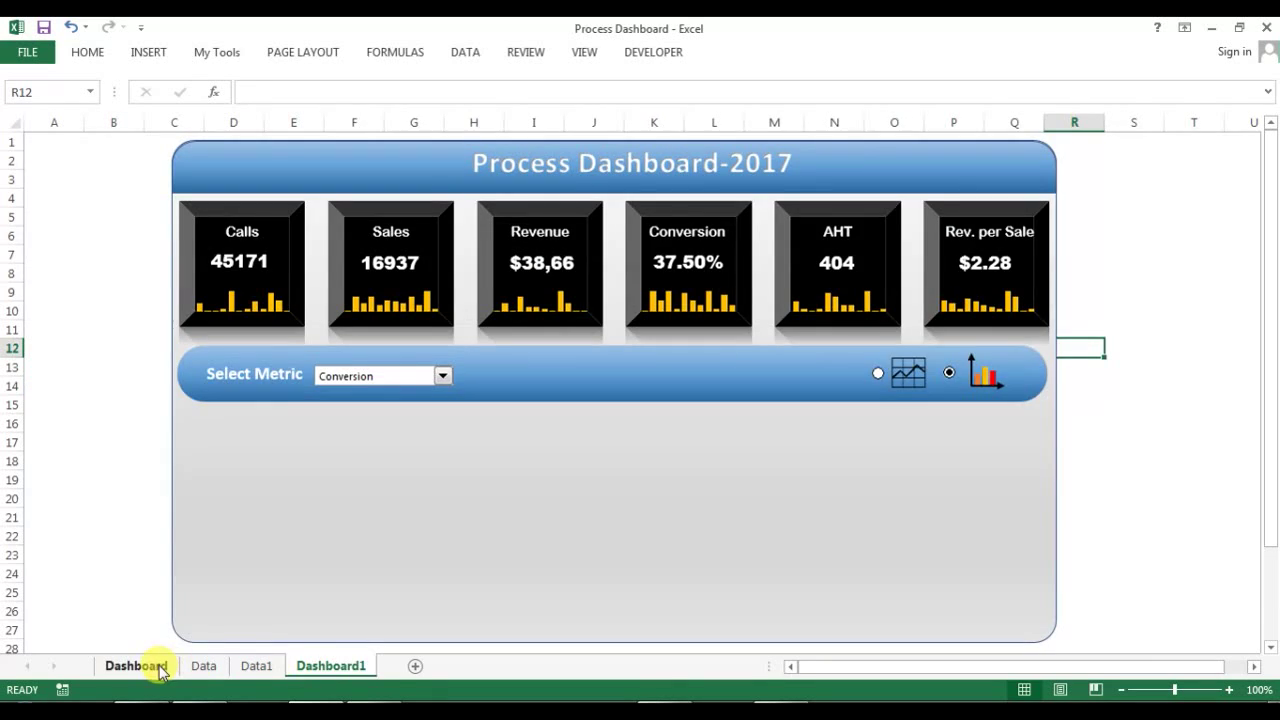
click(158, 667)
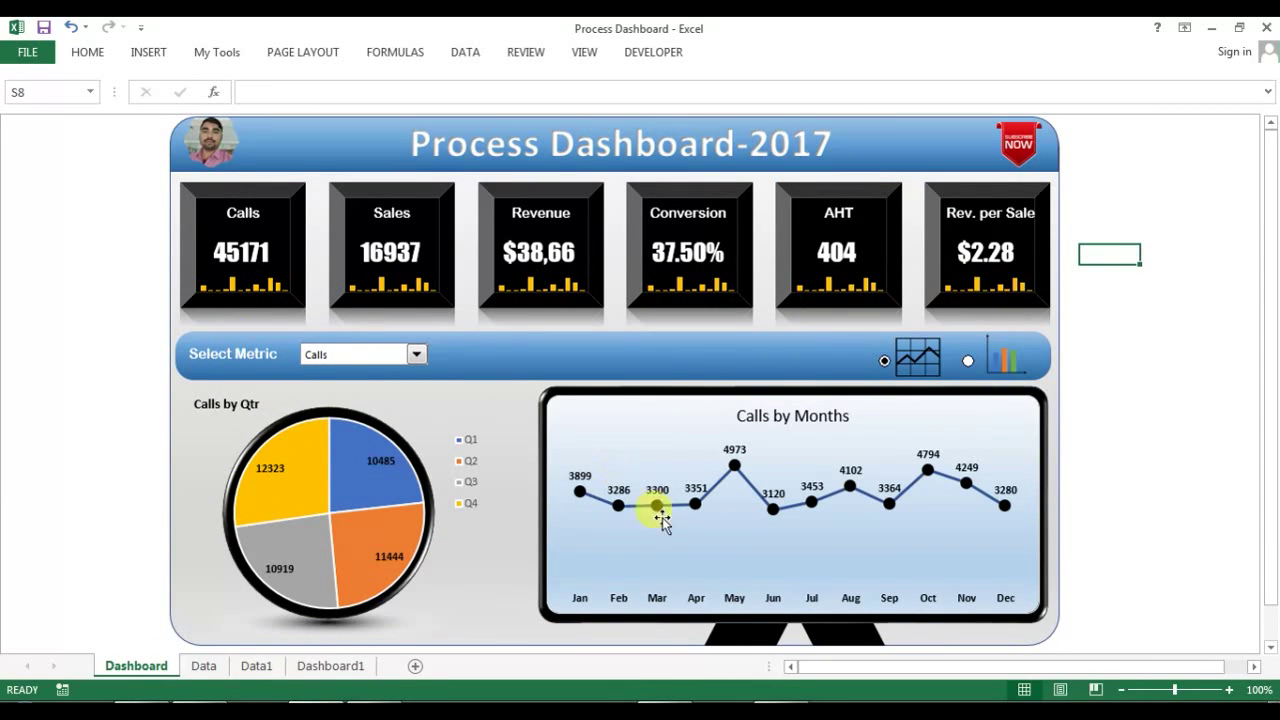
click(327, 666)
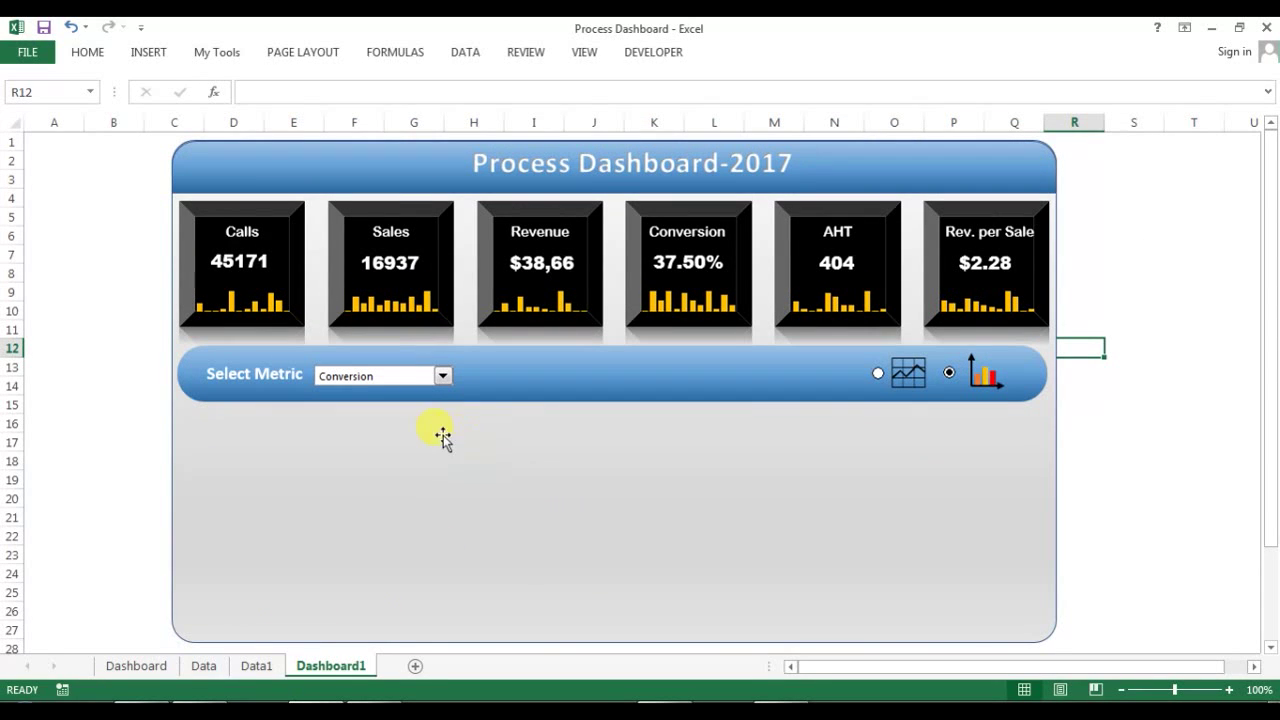
click(118, 666)
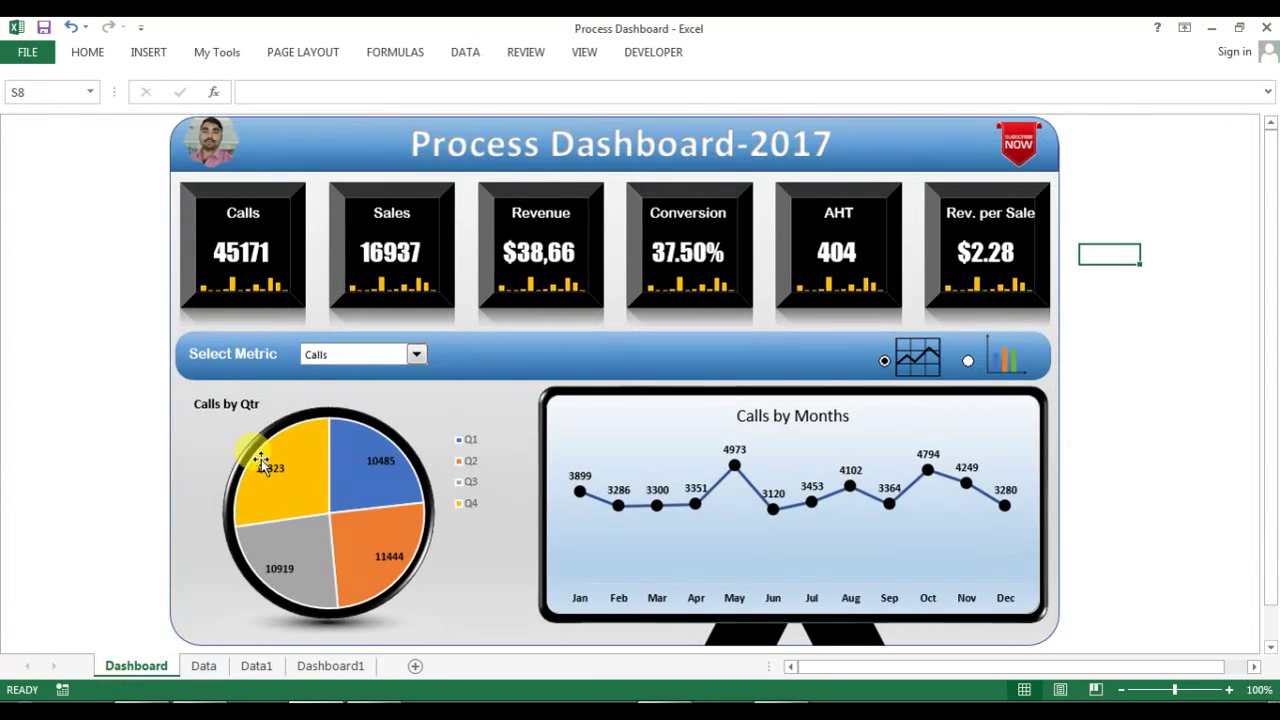
click(322, 665)
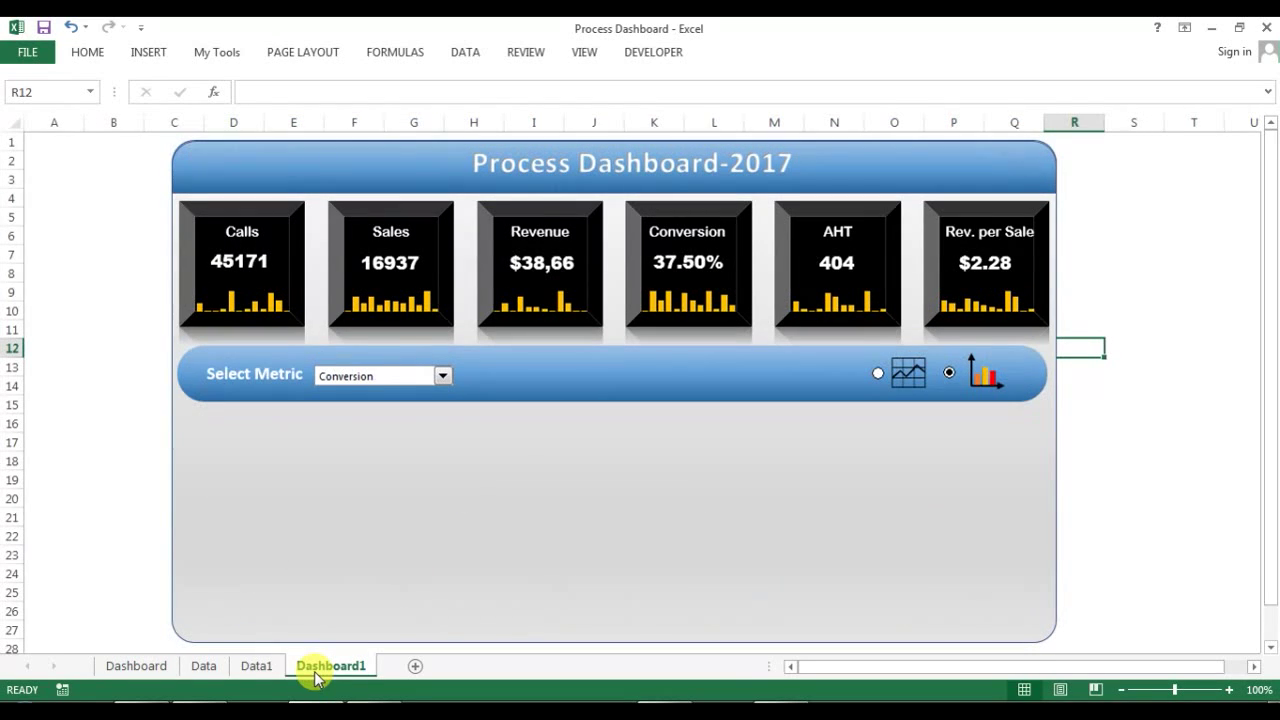
click(256, 666)
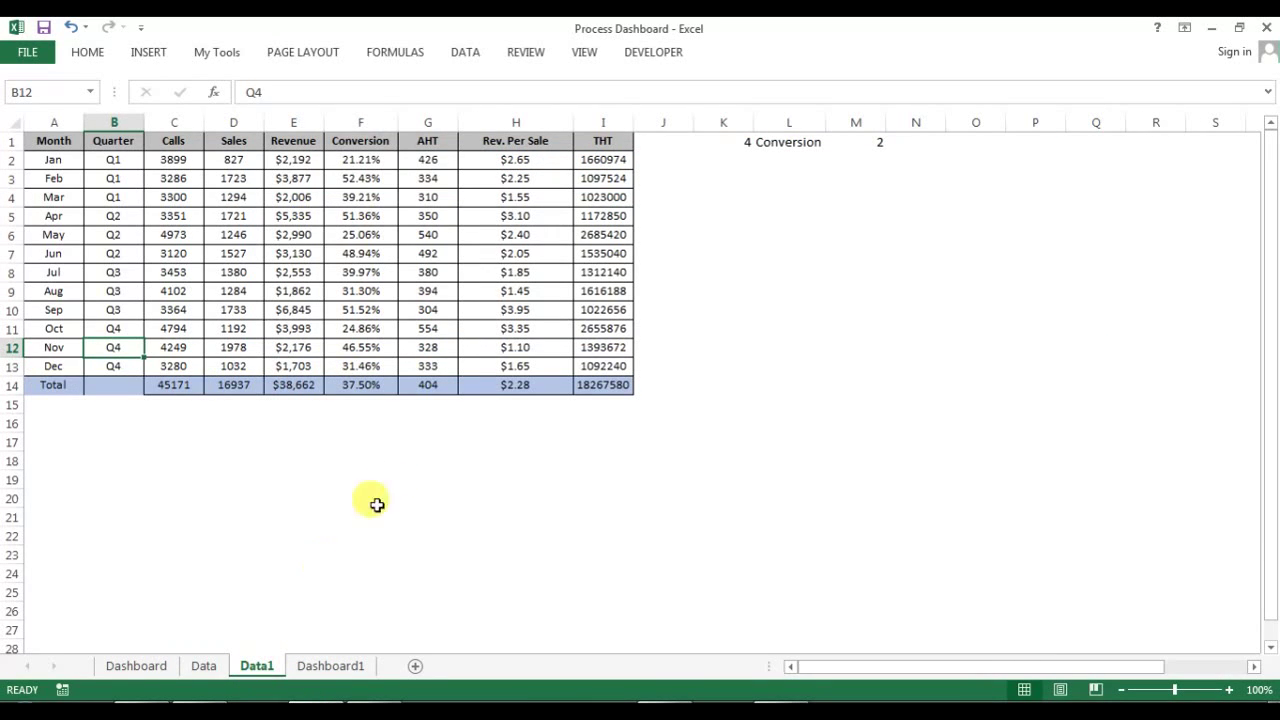
click(360, 478)
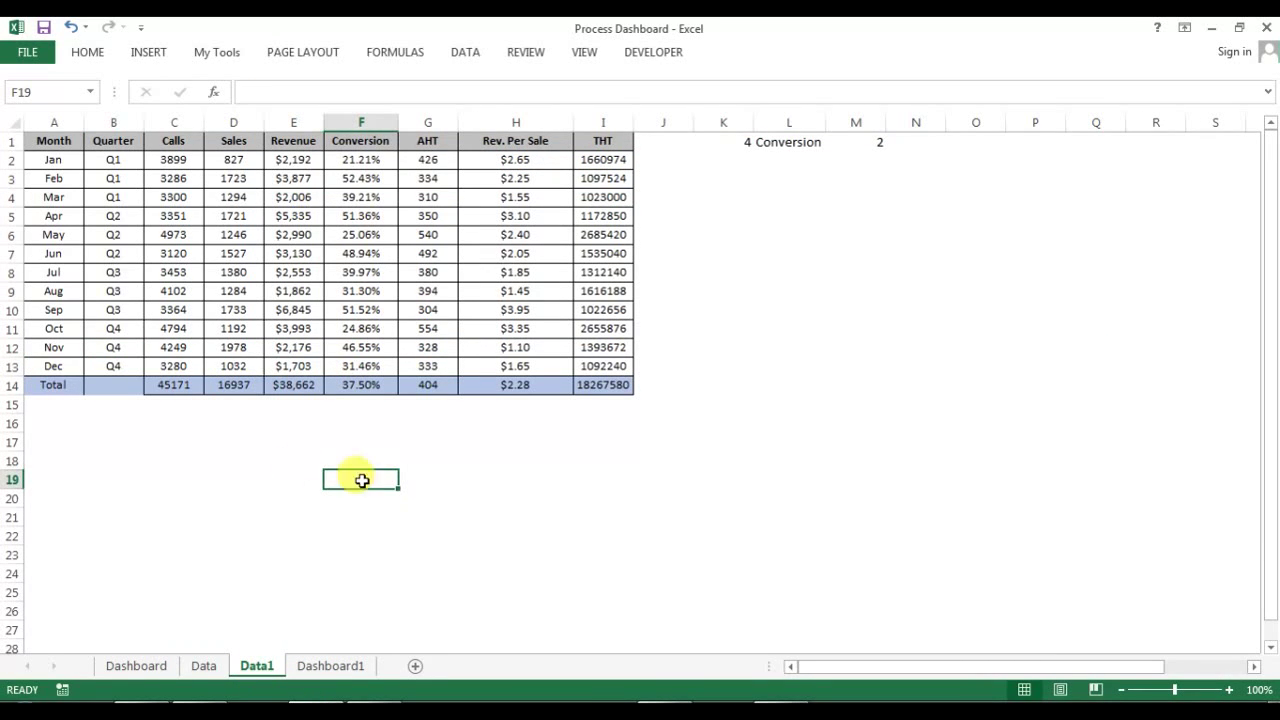
click(204, 666)
click(133, 665)
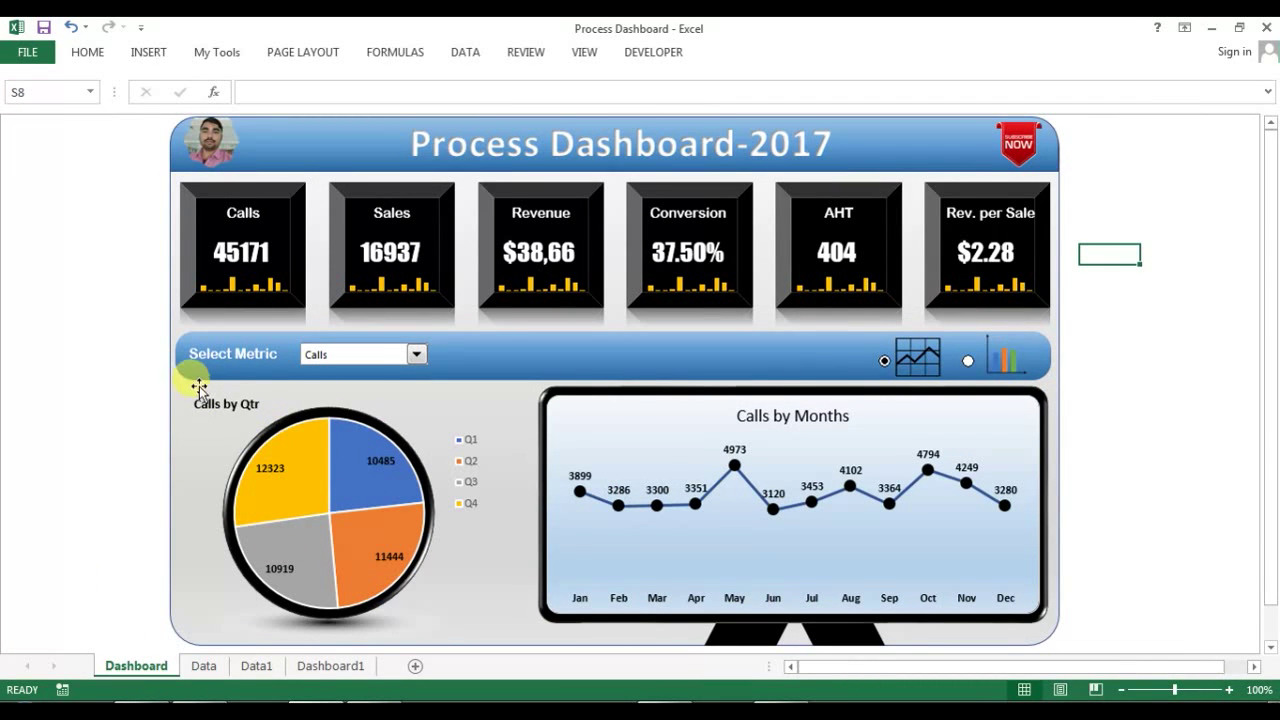
click(326, 666)
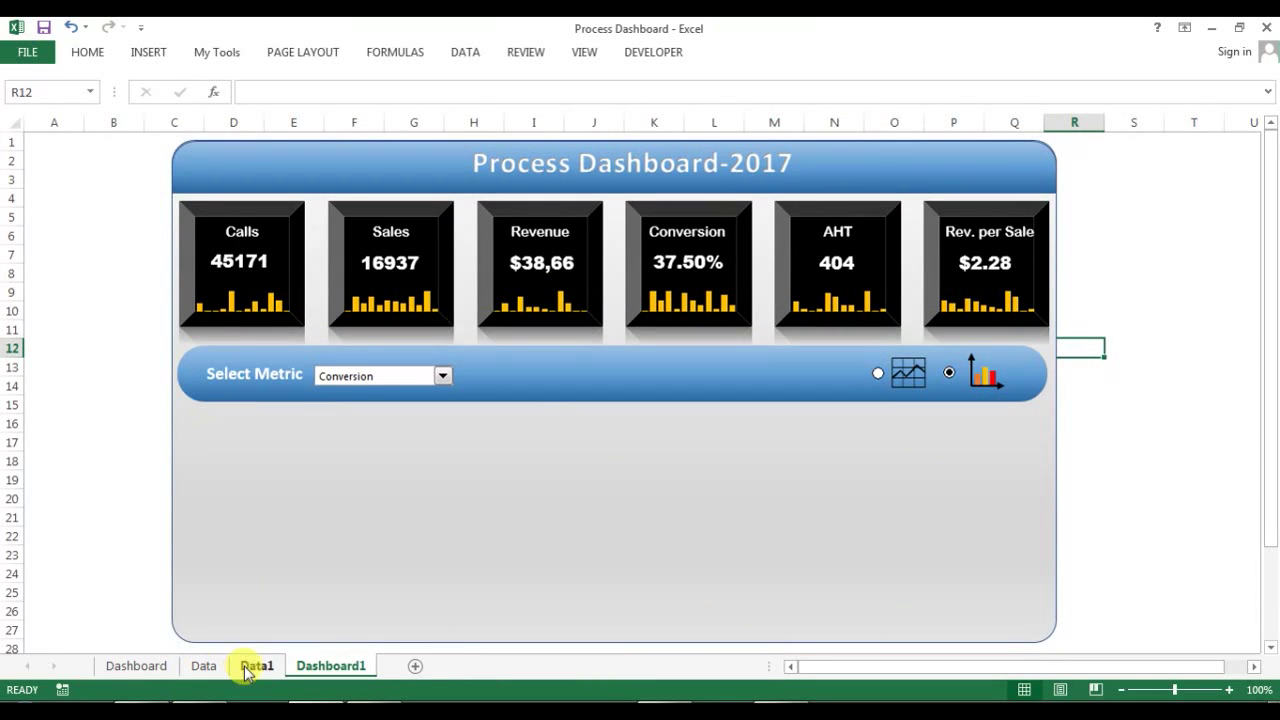
click(247, 670)
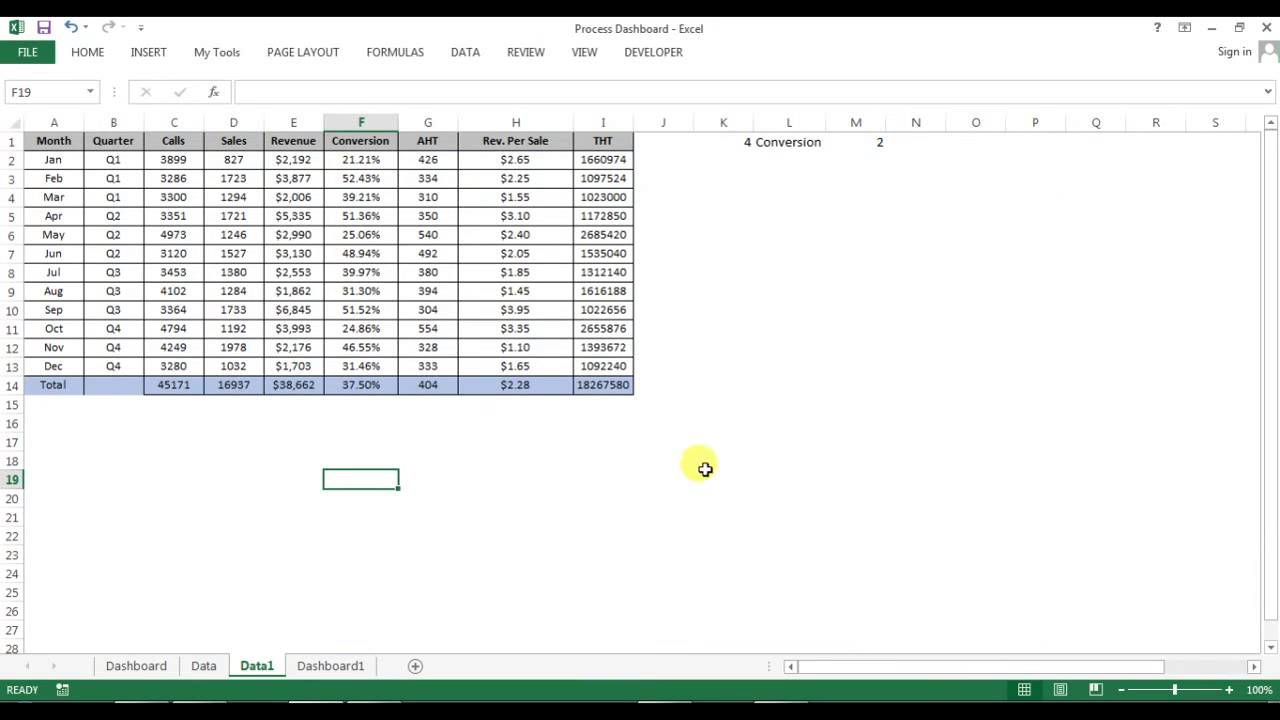
click(598, 479)
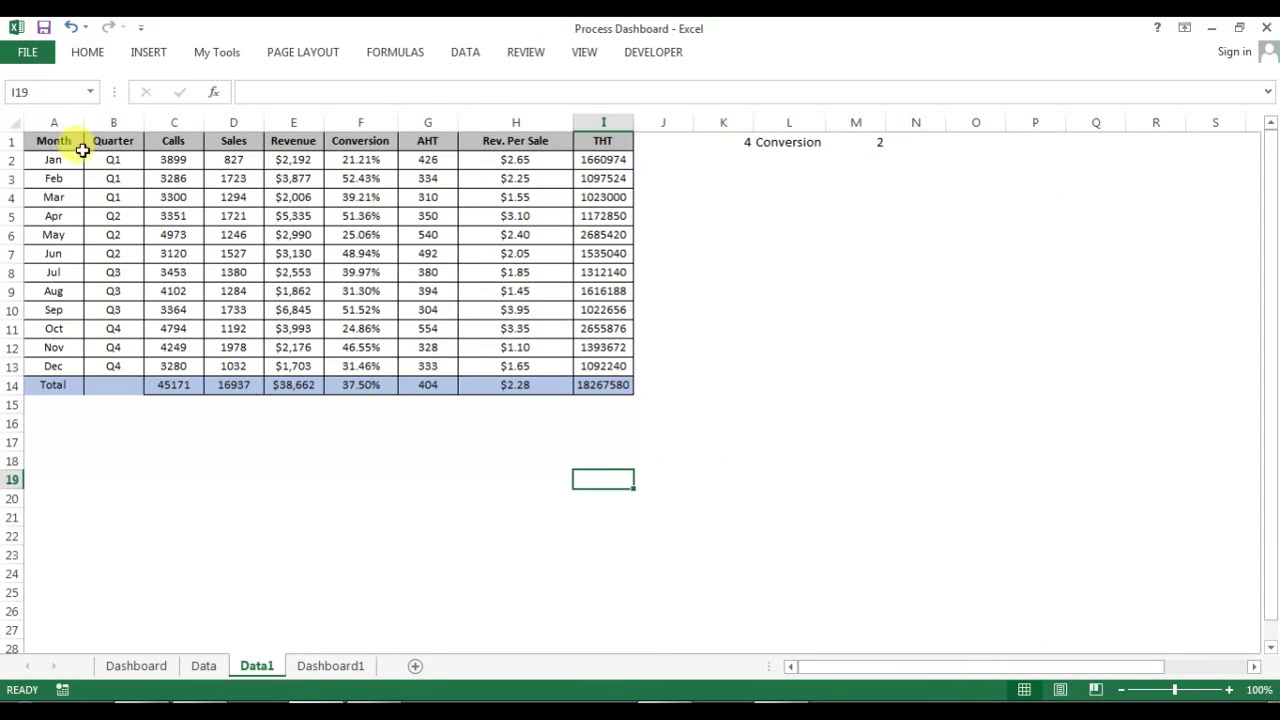
Step: Copy the Data1 column headings from Quarter through THT (B1:I1) into the blank area starting at L10
drag(52, 140, 607, 147)
drag(128, 140, 606, 140)
key(ctrl+c)
drag(952, 667, 1063, 672)
click(568, 306)
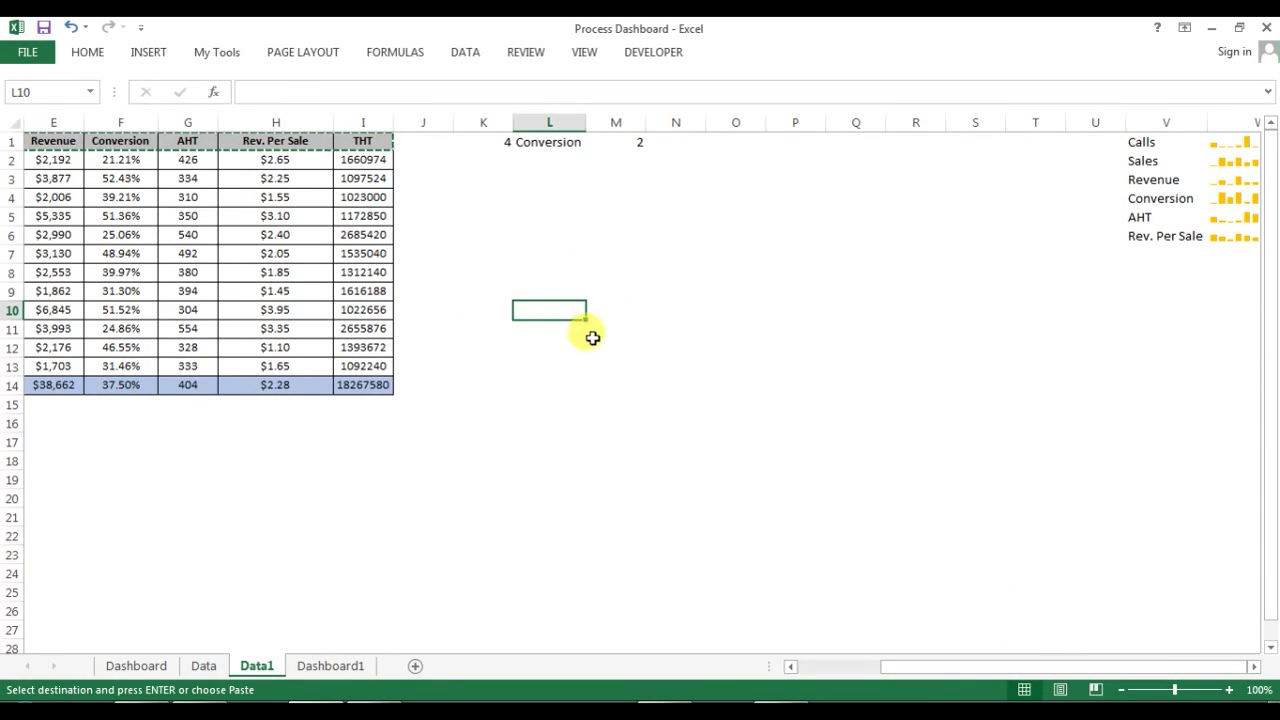
key(ctrl+v)
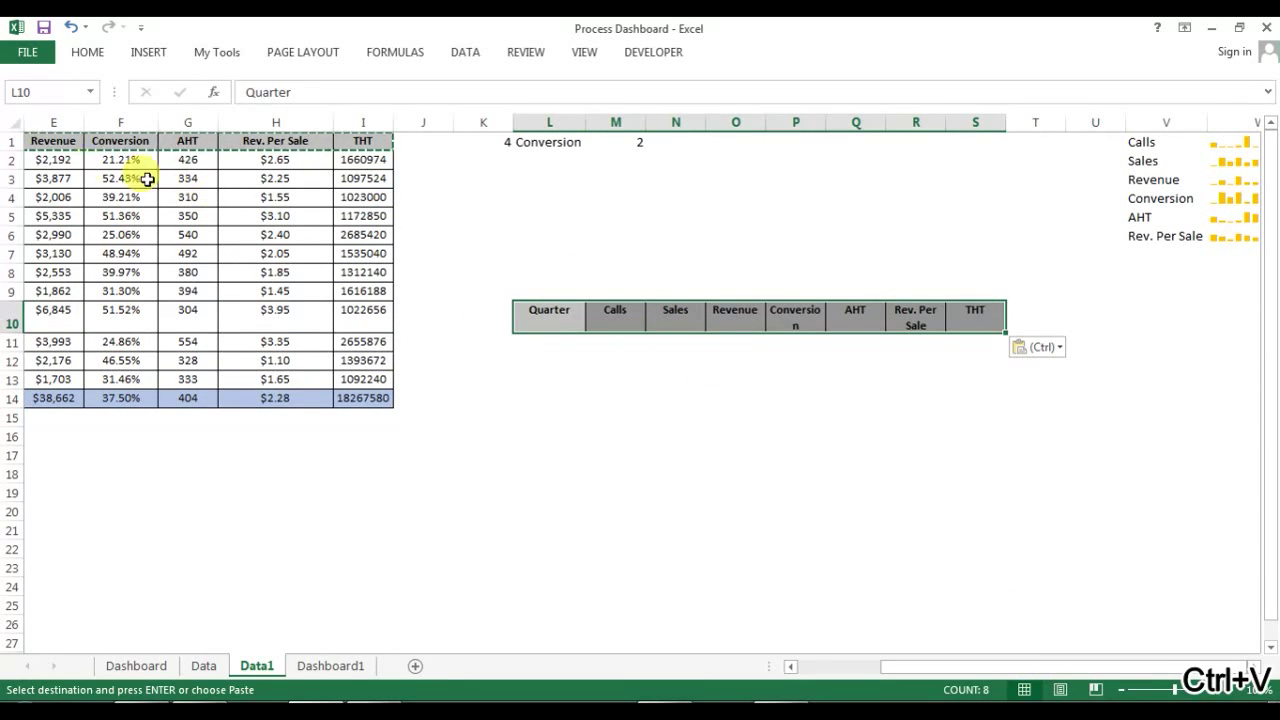
Step: Copy the first four data rows, B2:I5, beneath the new headings starting at L11
drag(960, 662, 878, 666)
drag(112, 161, 606, 212)
key(ctrl+c)
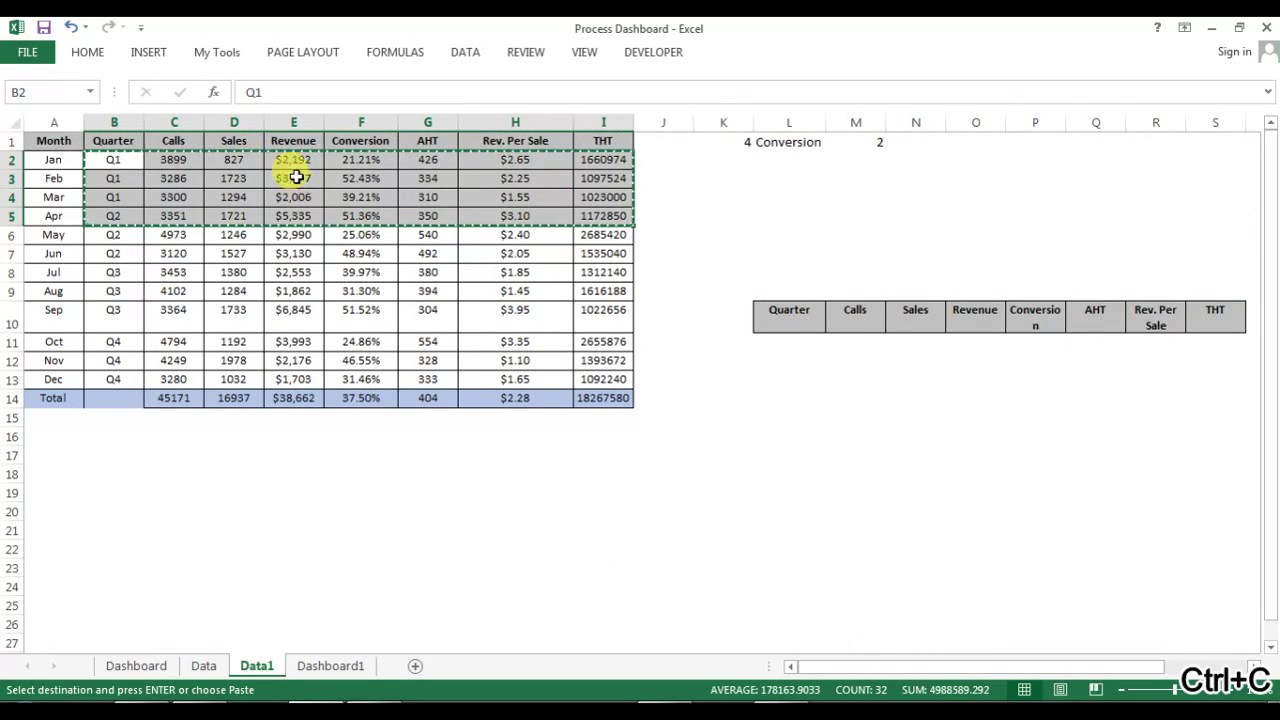
click(785, 341)
key(ctrl+v)
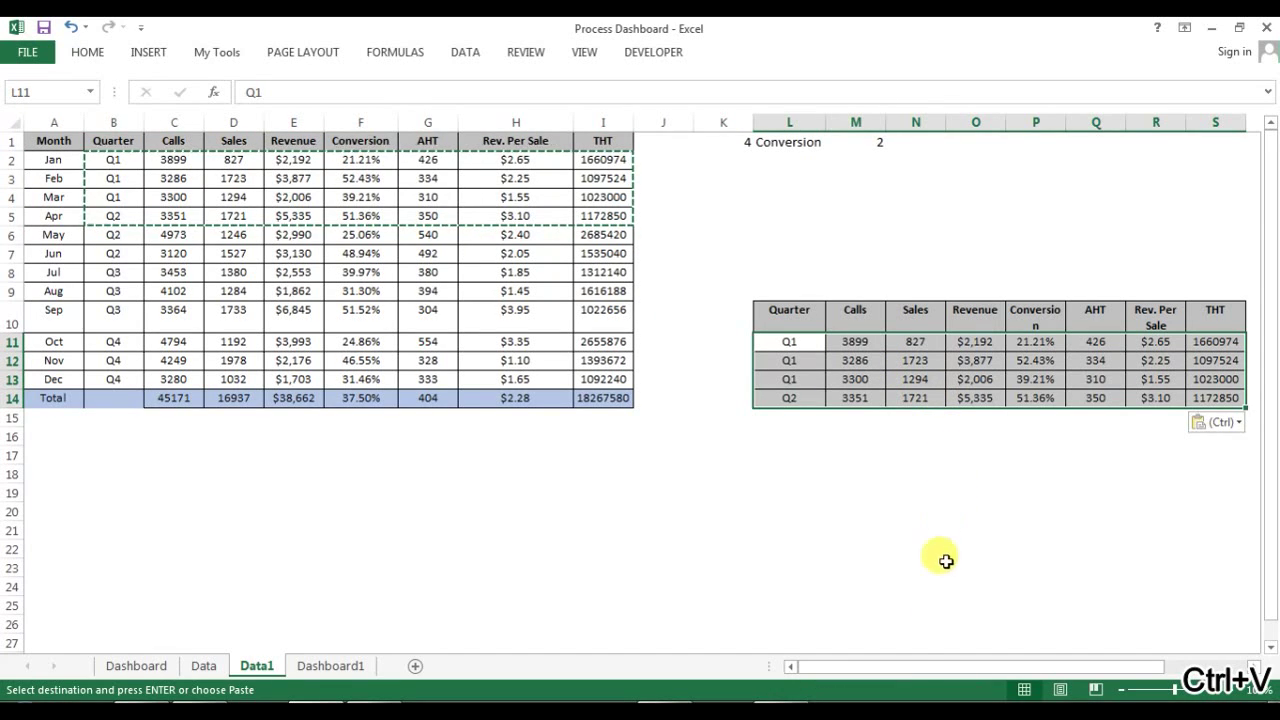
Step: Clear the copied Calls, Sales and Revenue values in M11:O14, keeping the cell formatting
drag(914, 663, 994, 663)
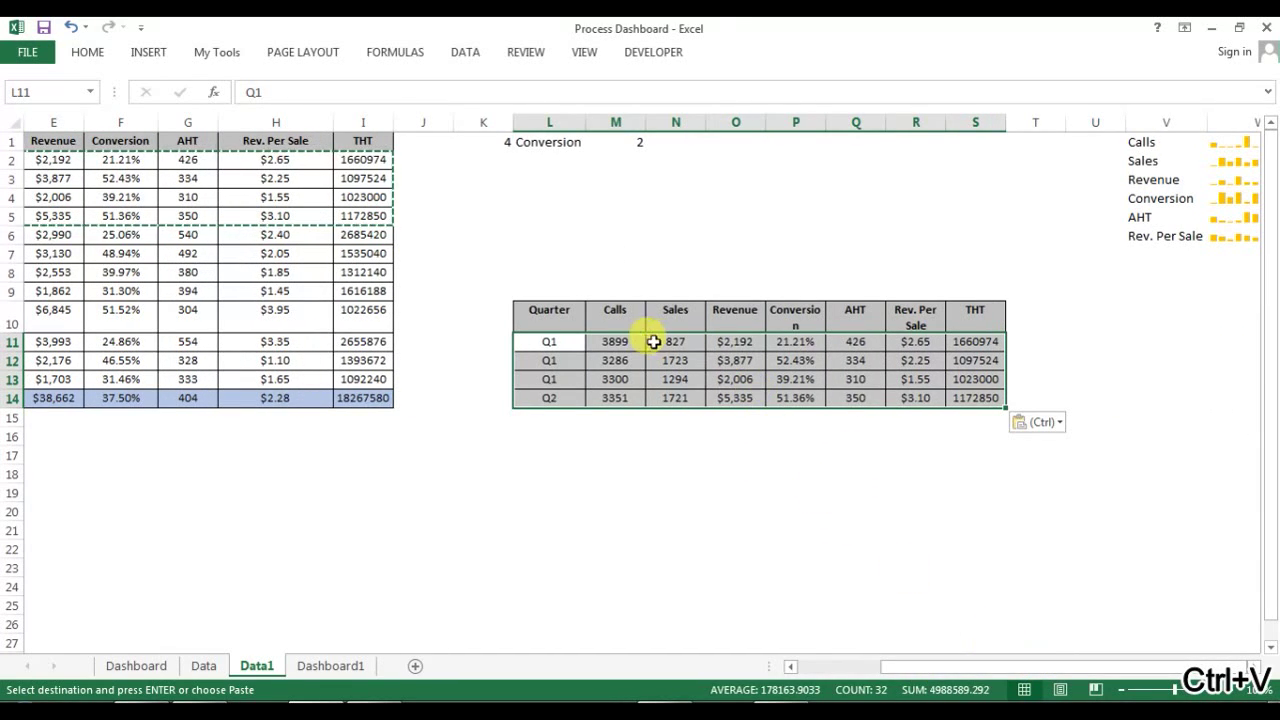
click(613, 341)
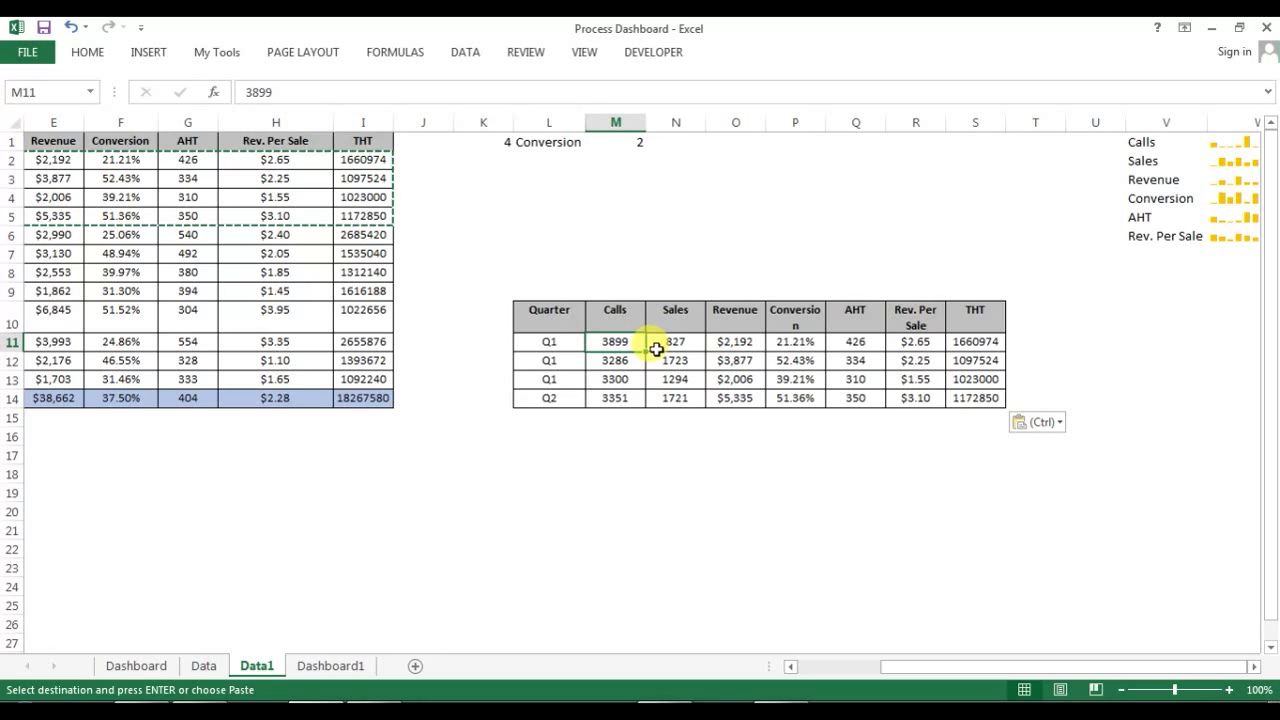
click(655, 343)
drag(614, 341, 624, 395)
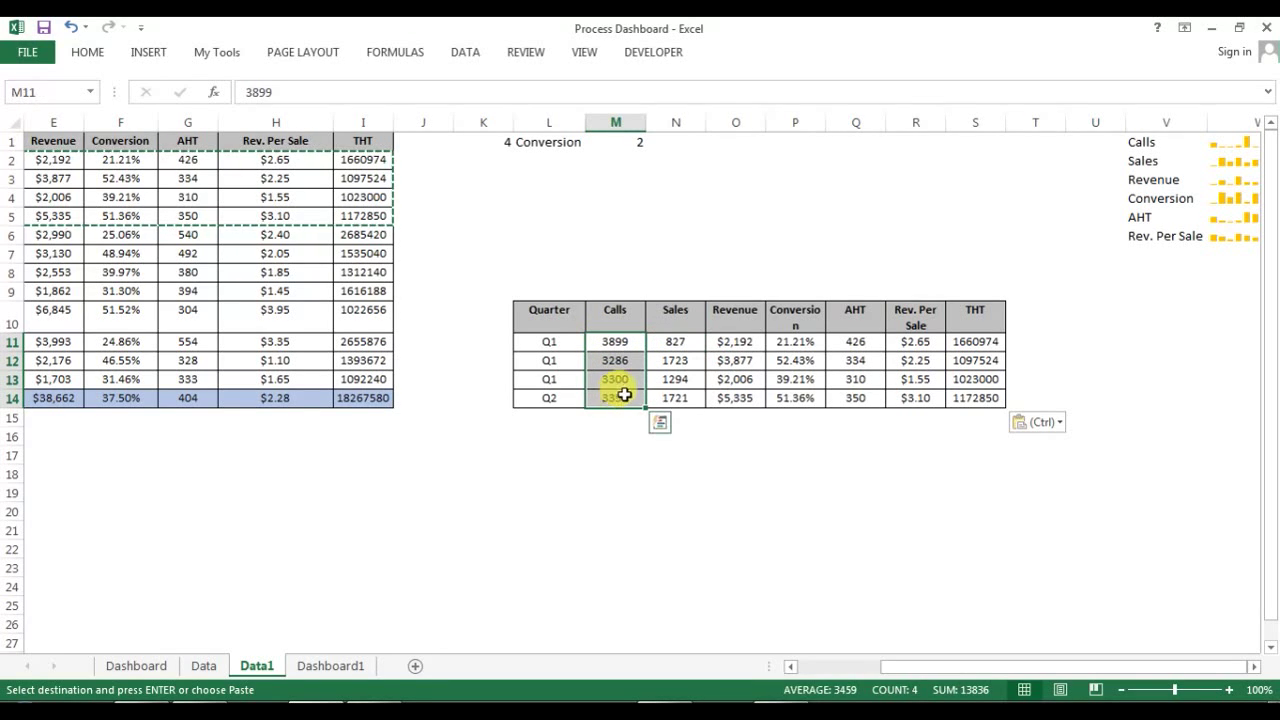
key(Delete)
drag(675, 341, 687, 399)
key(Delete)
drag(737, 341, 749, 400)
key(Delete)
Step: Examine which cells the copied Conversion formula in P11 refers to
click(800, 342)
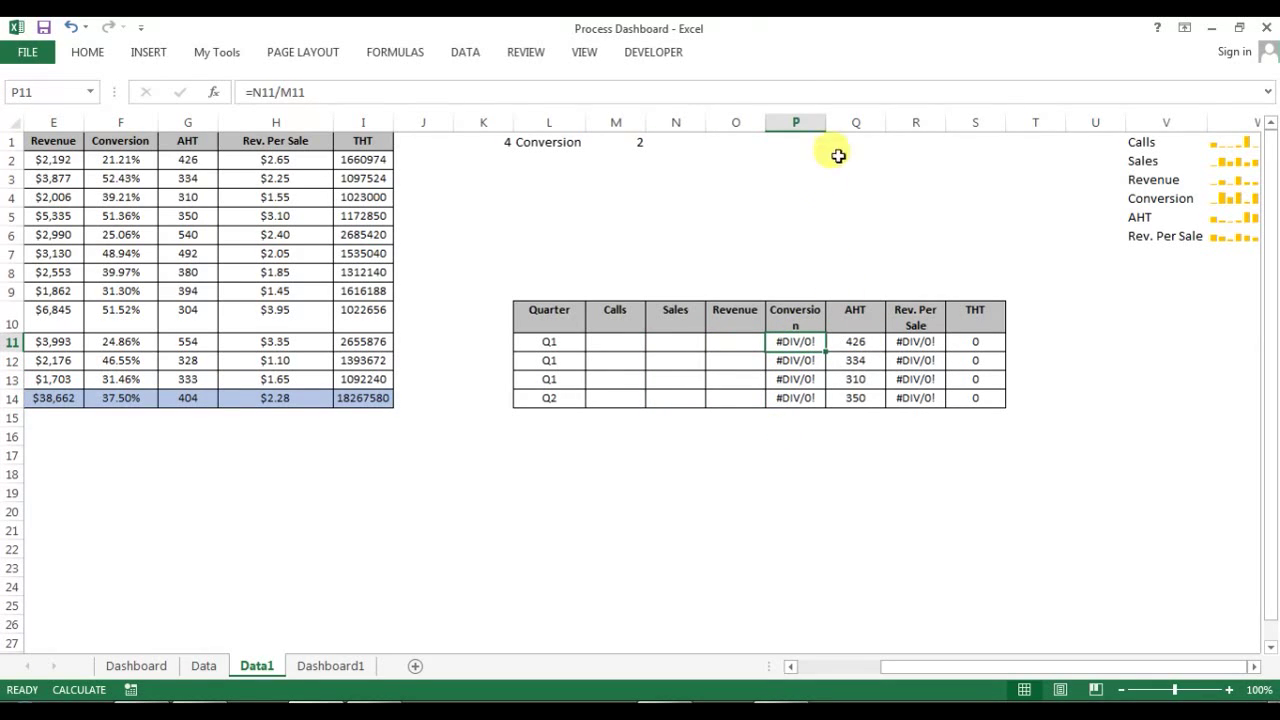
click(830, 120)
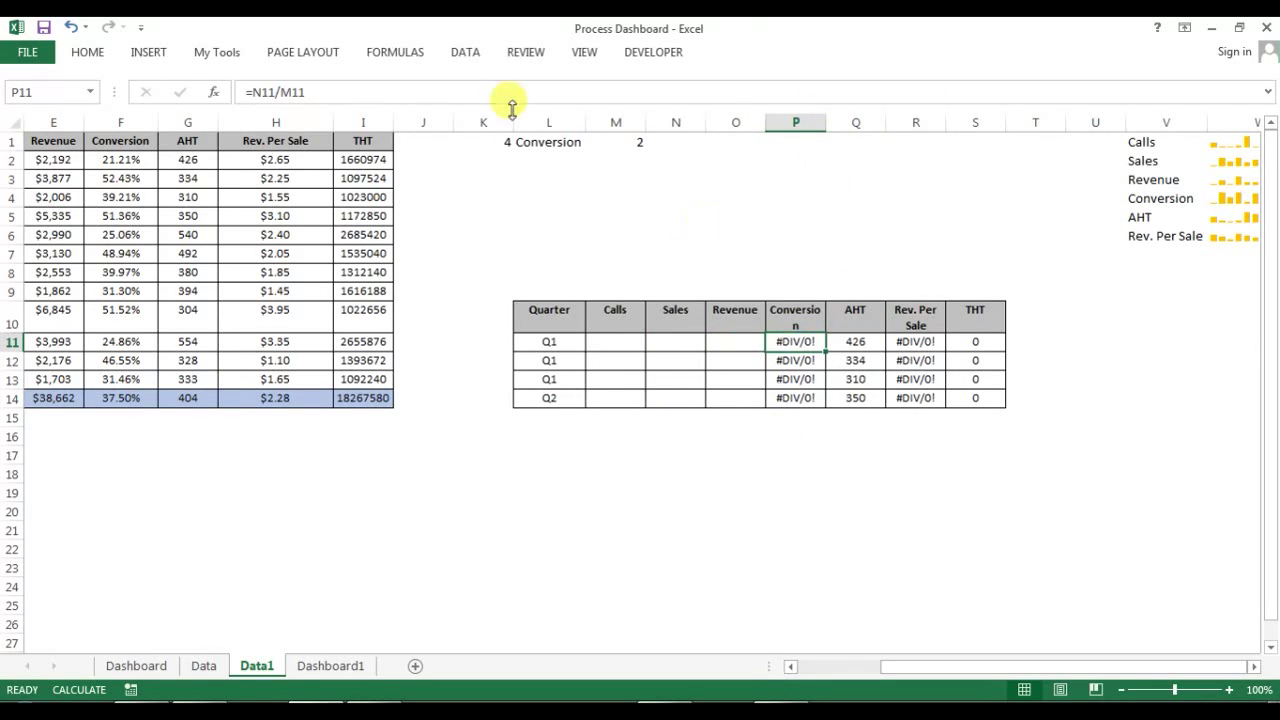
click(340, 88)
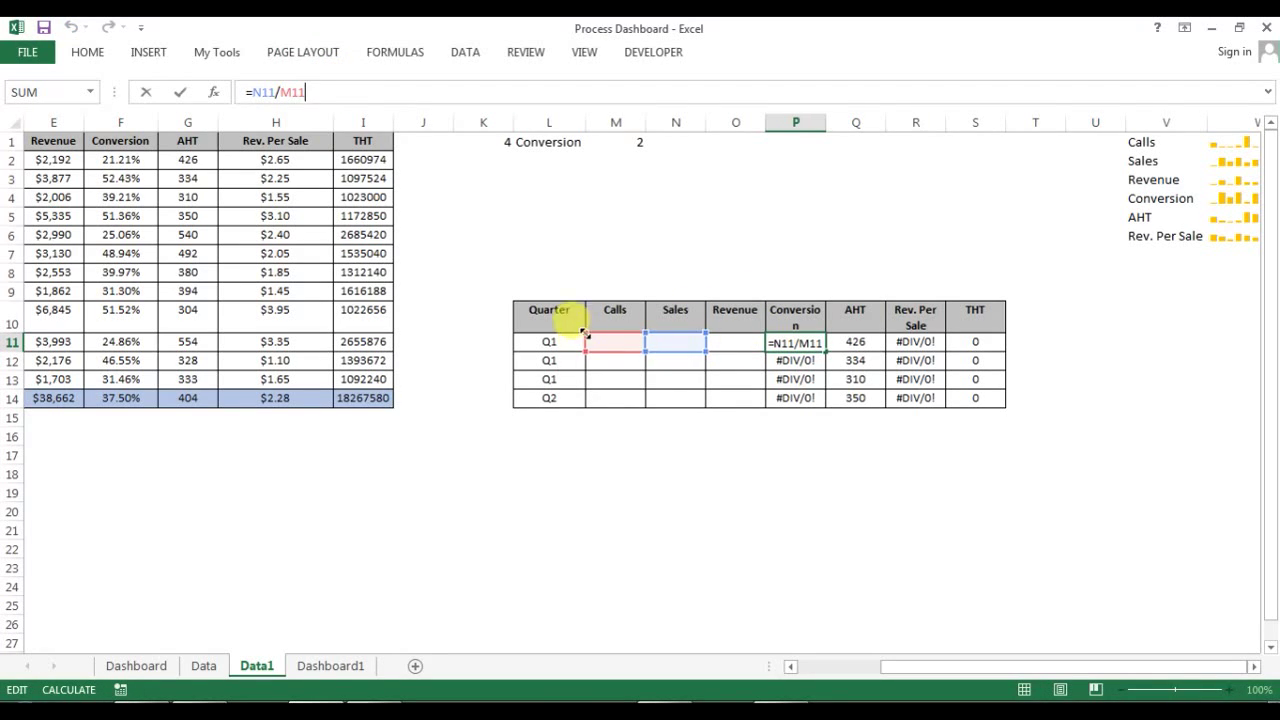
key(Return)
Step: Clear the copied AHT values in Q11:Q14 and the THT formulas in S11:S14
click(808, 340)
drag(825, 351, 876, 403)
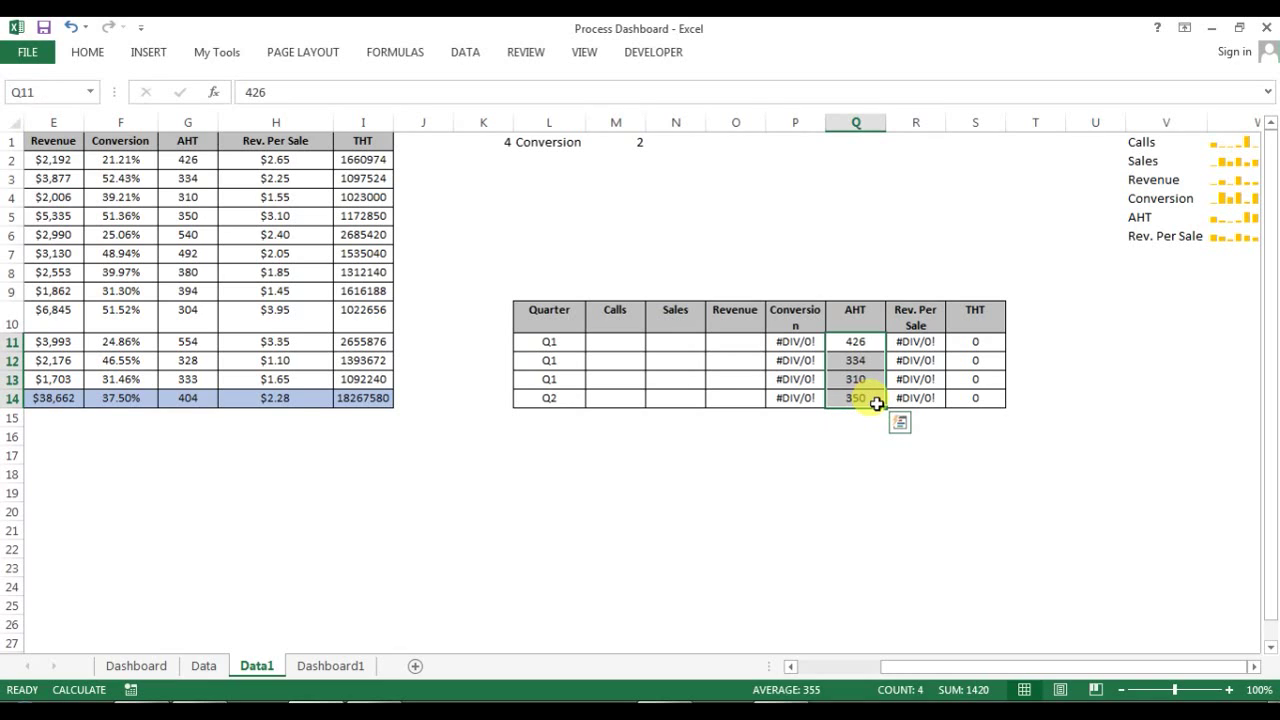
key(Delete)
click(920, 343)
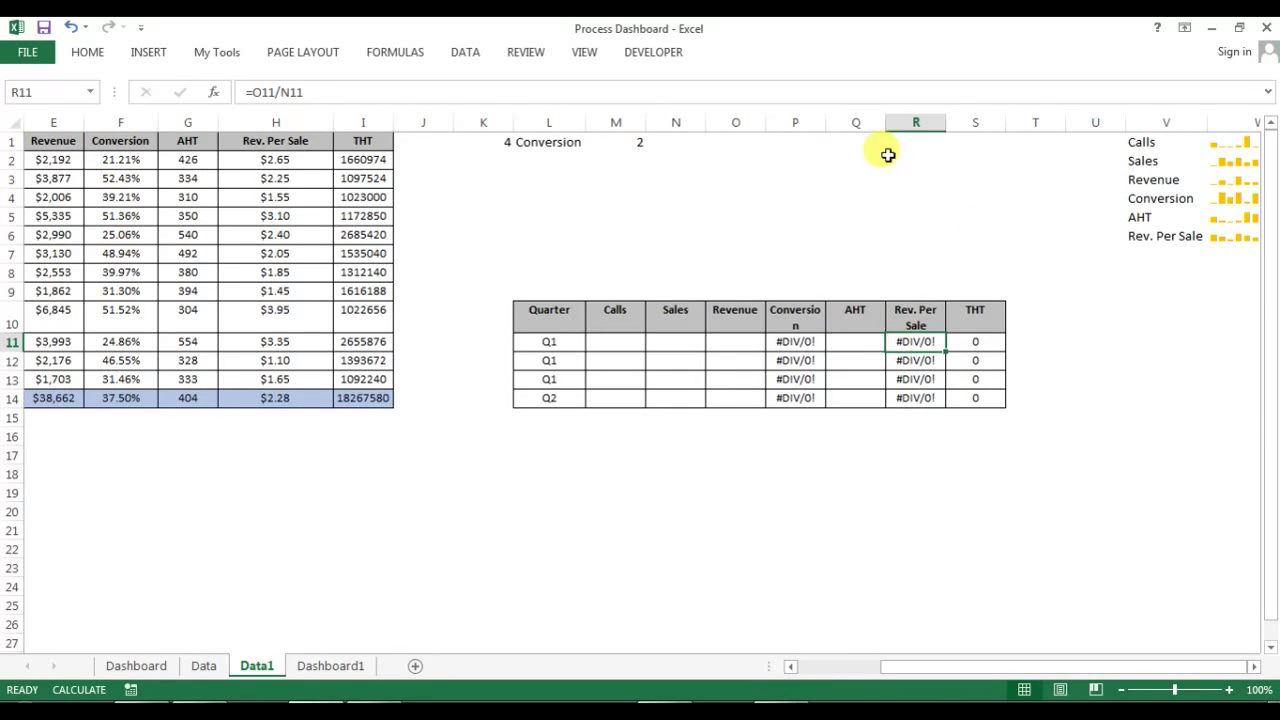
click(975, 345)
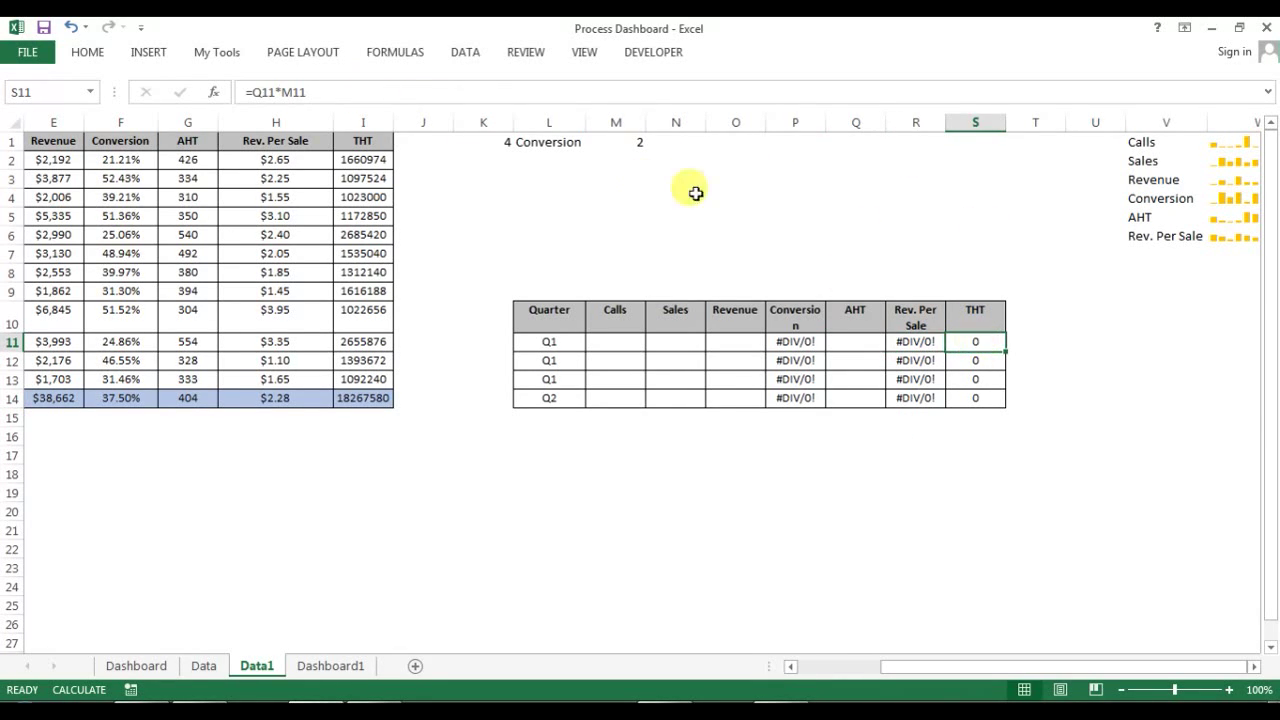
drag(988, 341, 988, 397)
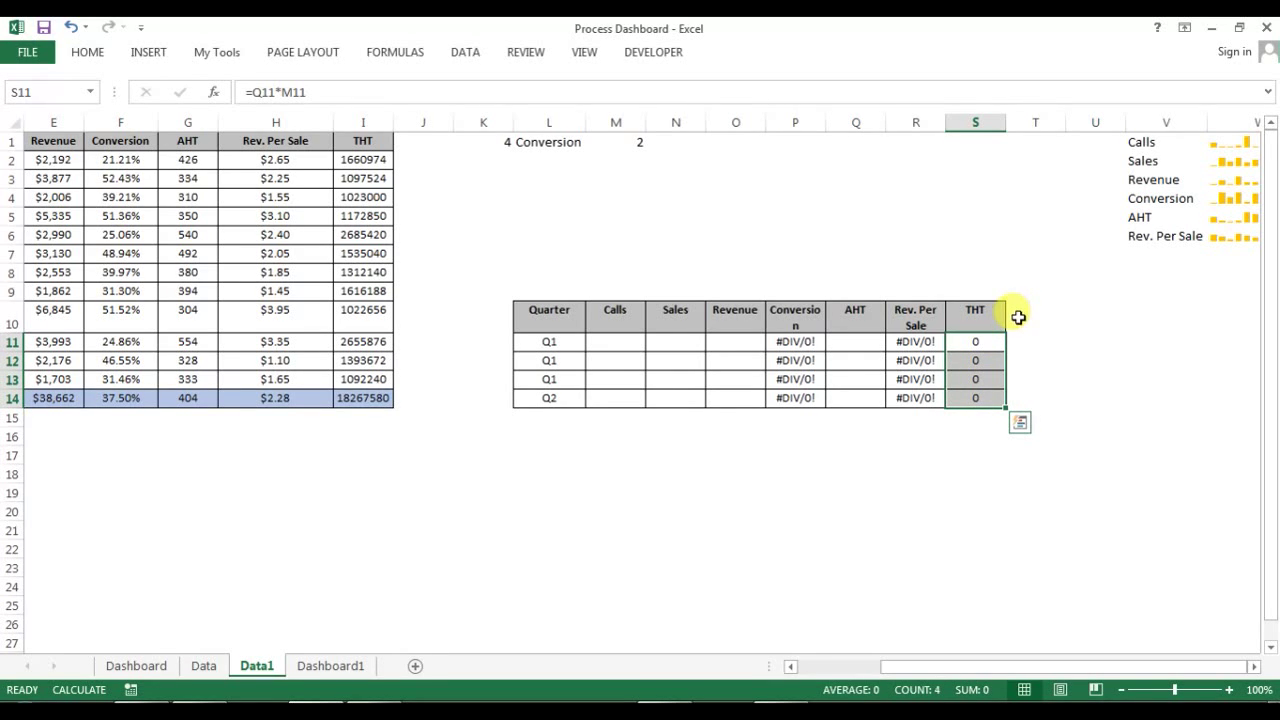
key(Delete)
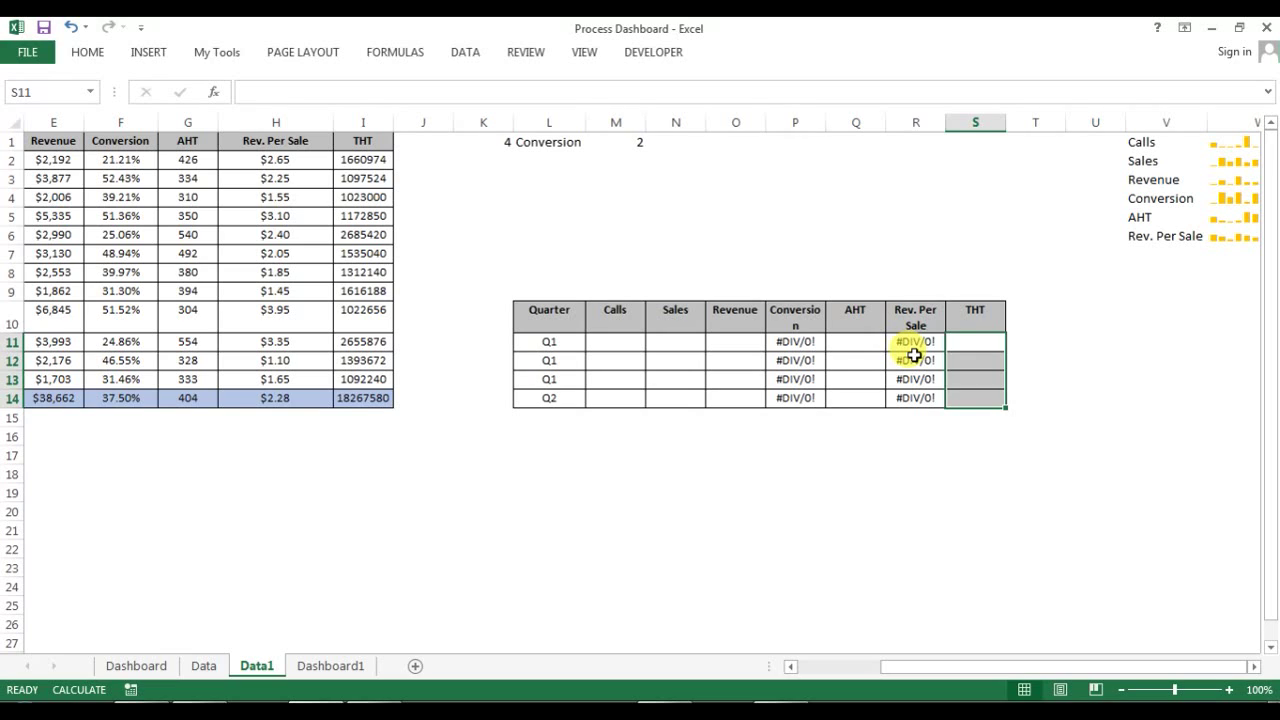
Step: Examine the cell references of the Rev. Per Sale formula in R11 without changing it
click(914, 342)
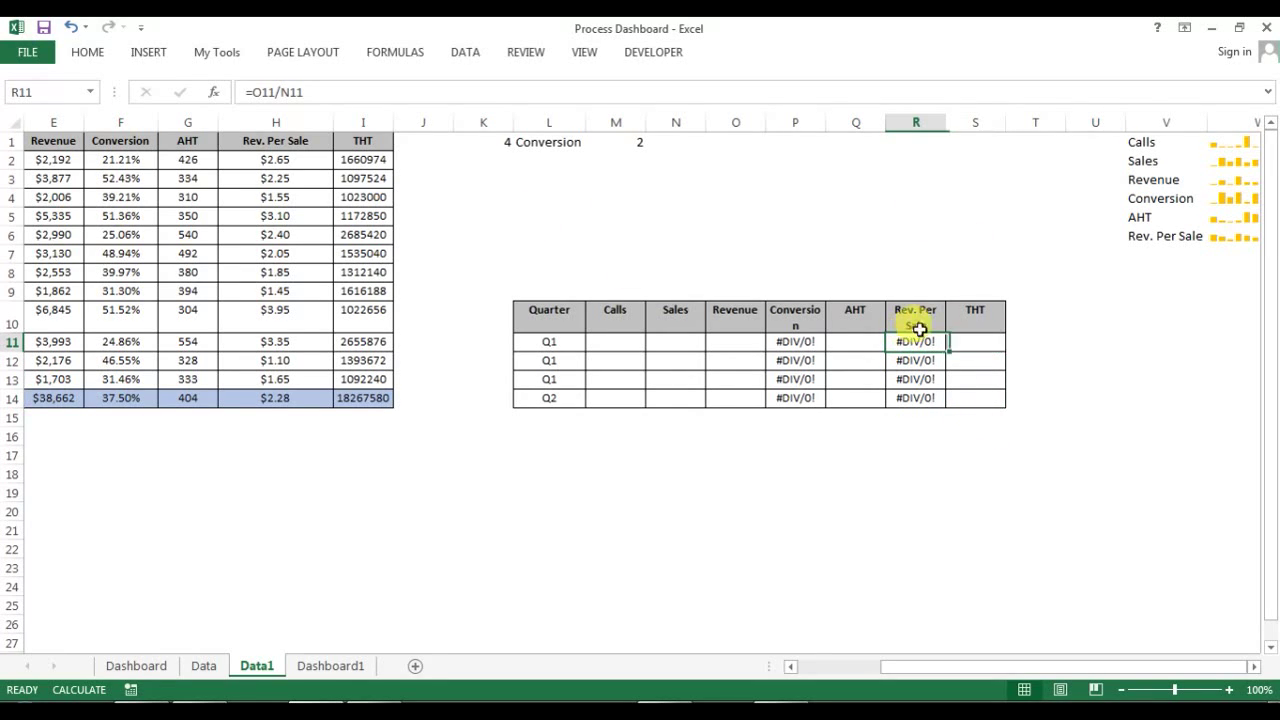
click(416, 92)
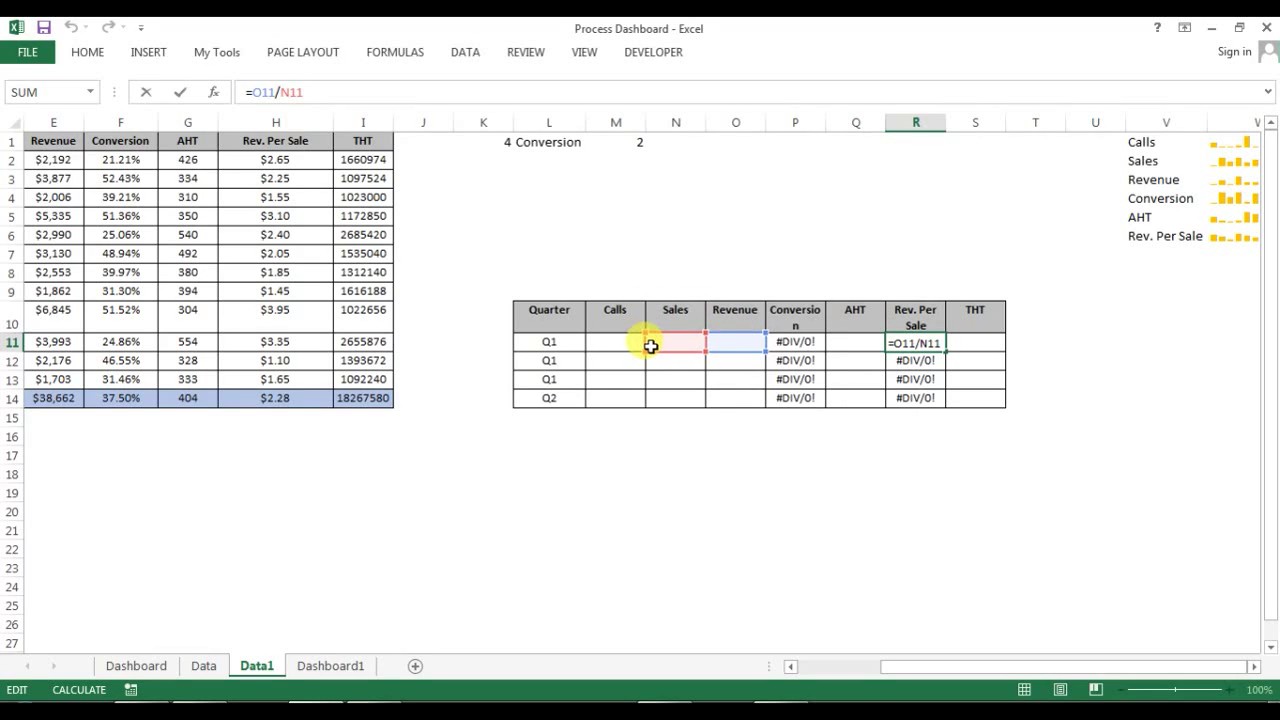
key(Escape)
Step: Start a SUMIF formula in M11 for the Q1 calls, with the absolute quarter range $B$2:$B$13
click(610, 337)
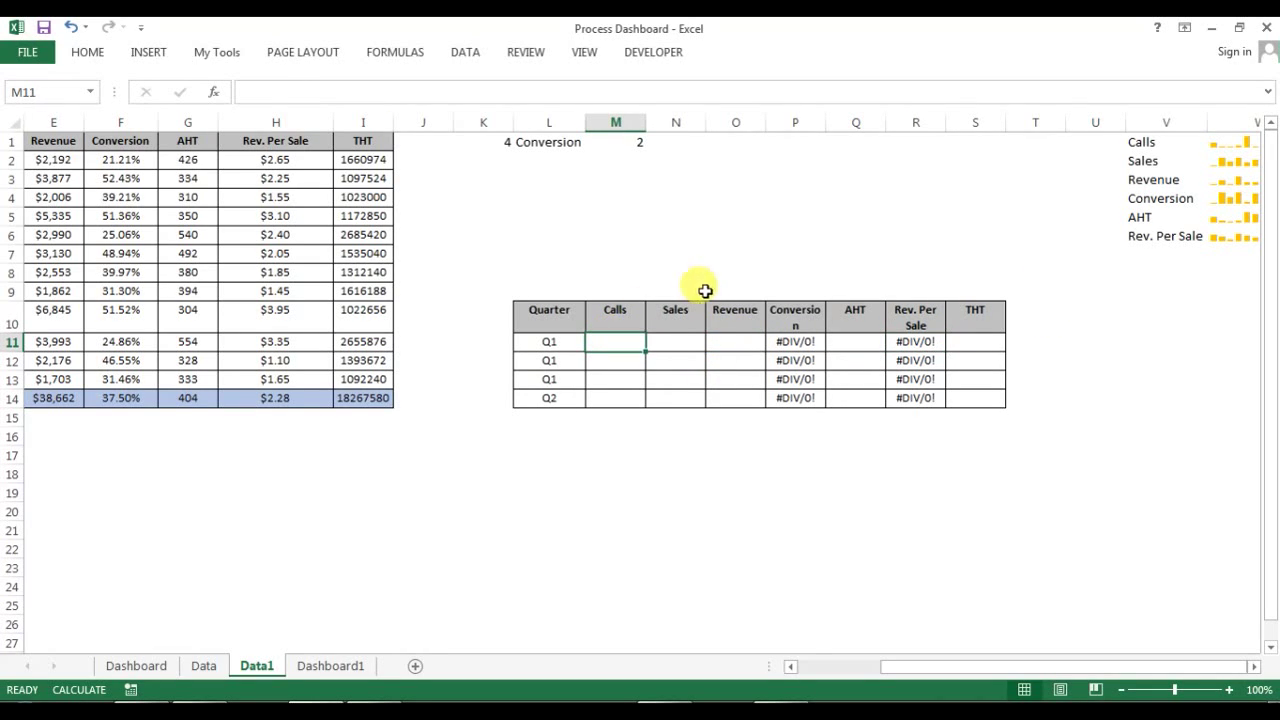
drag(1029, 666, 909, 680)
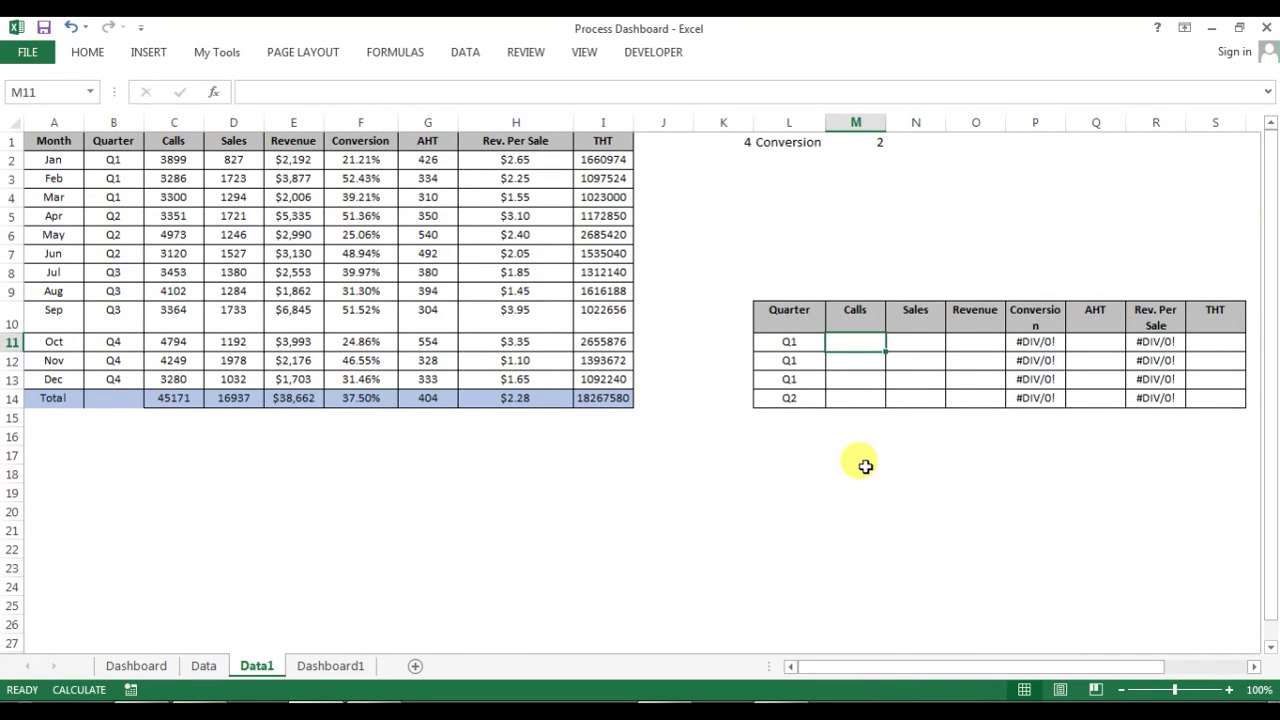
text(=sum)
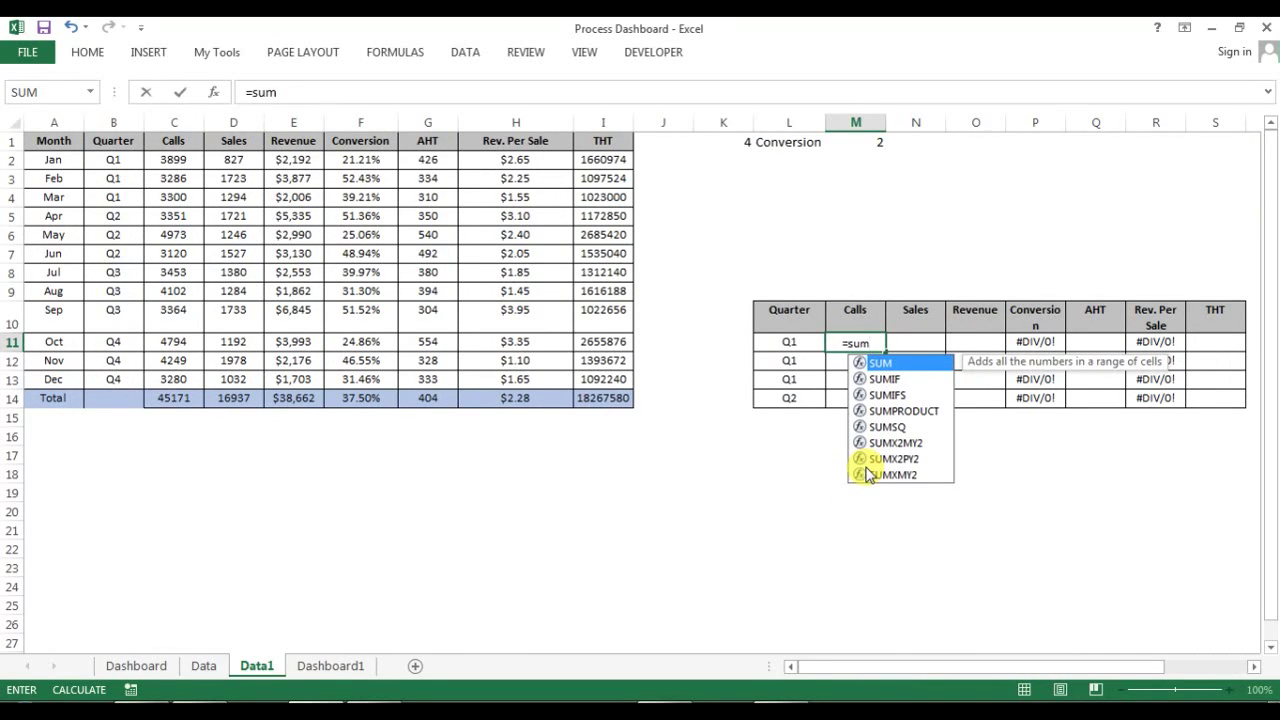
key(Down)
key(Tab)
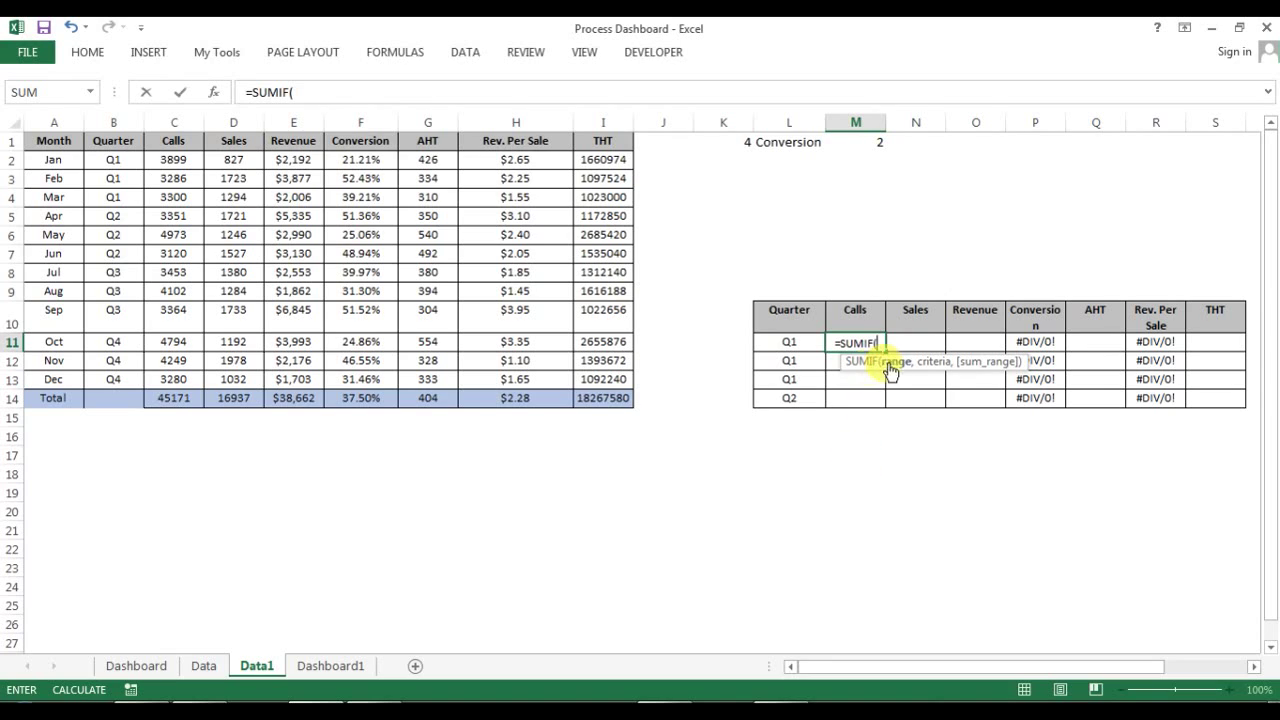
drag(112, 160, 109, 374)
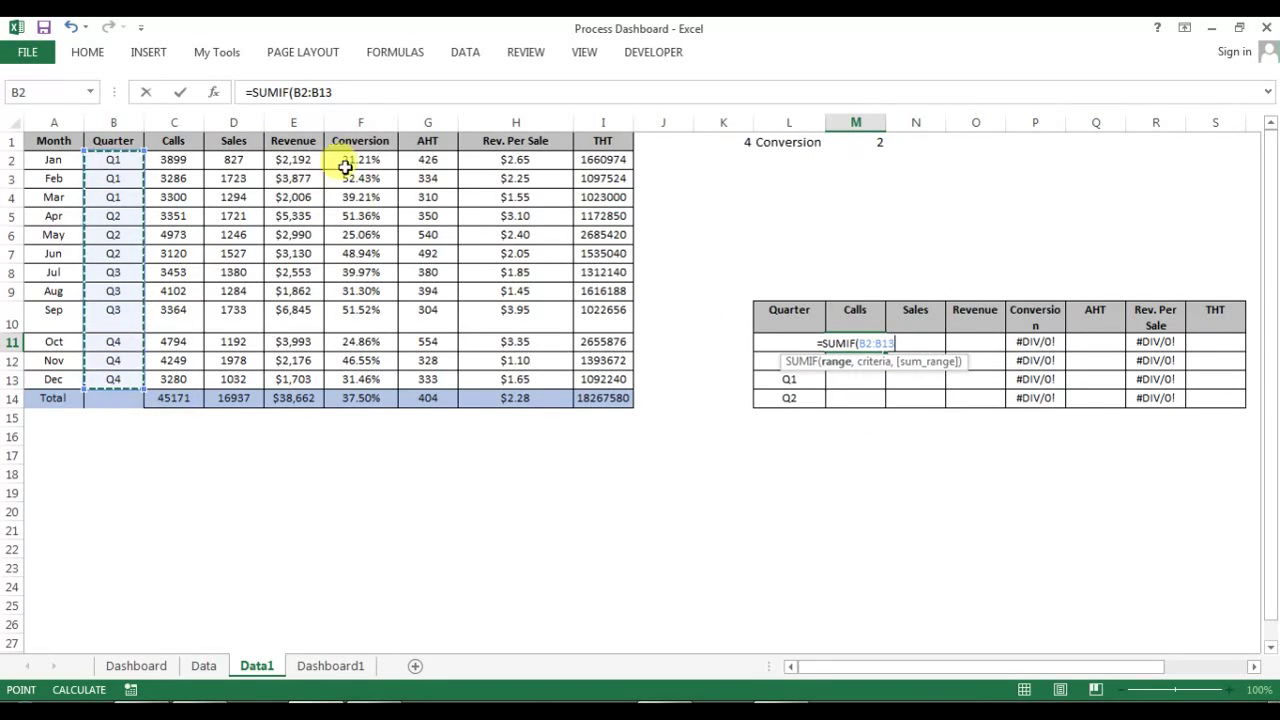
key(F4)
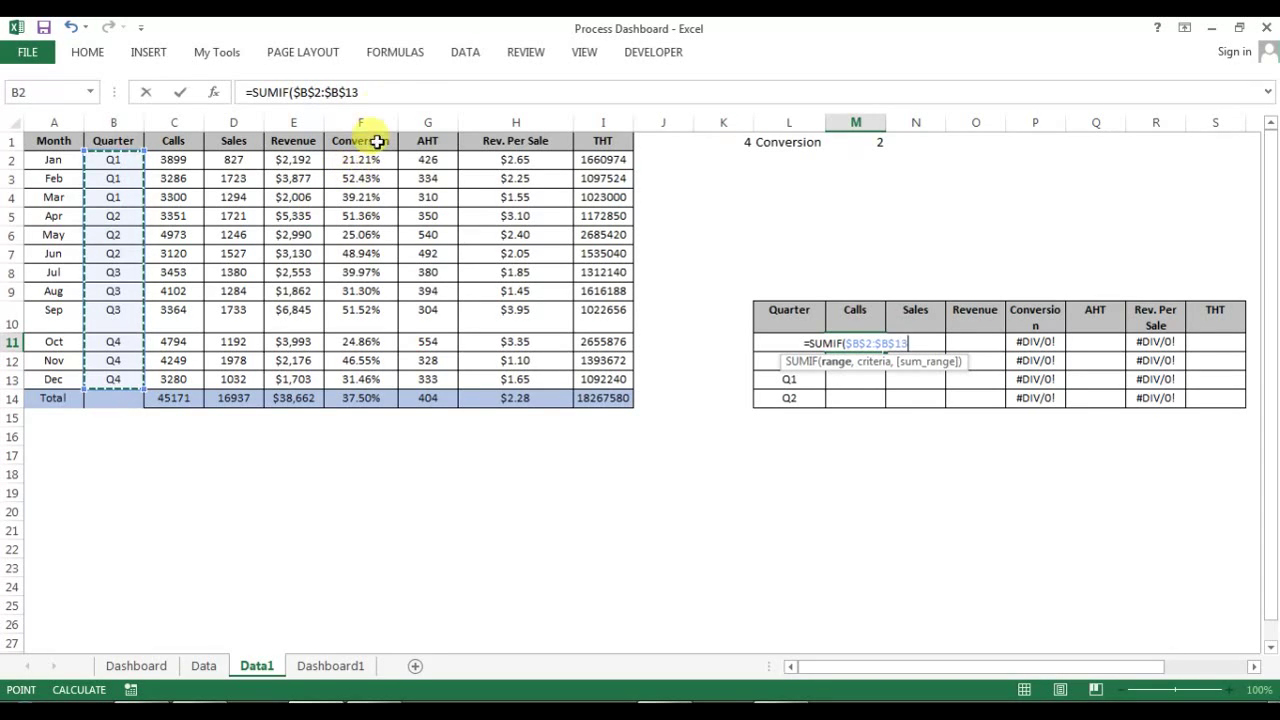
Step: Add the quarter label $L11 as the SUMIF criterion, locking only its column
click(407, 91)
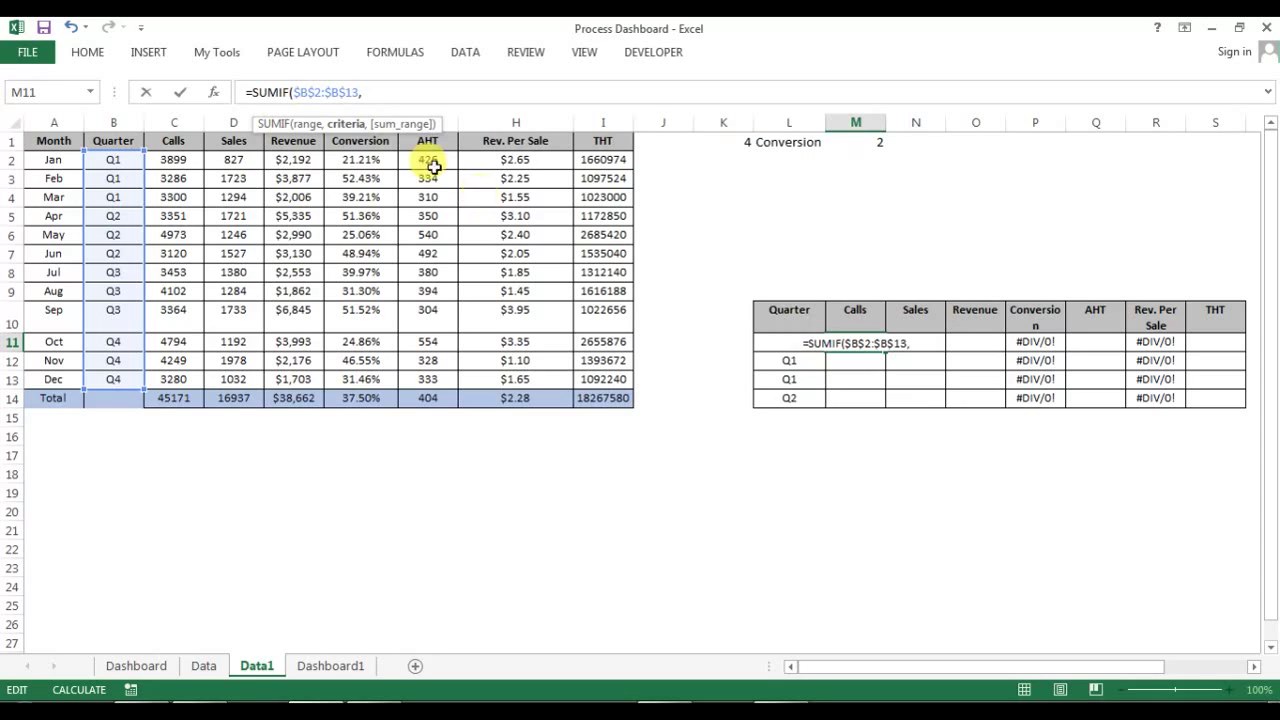
click(801, 362)
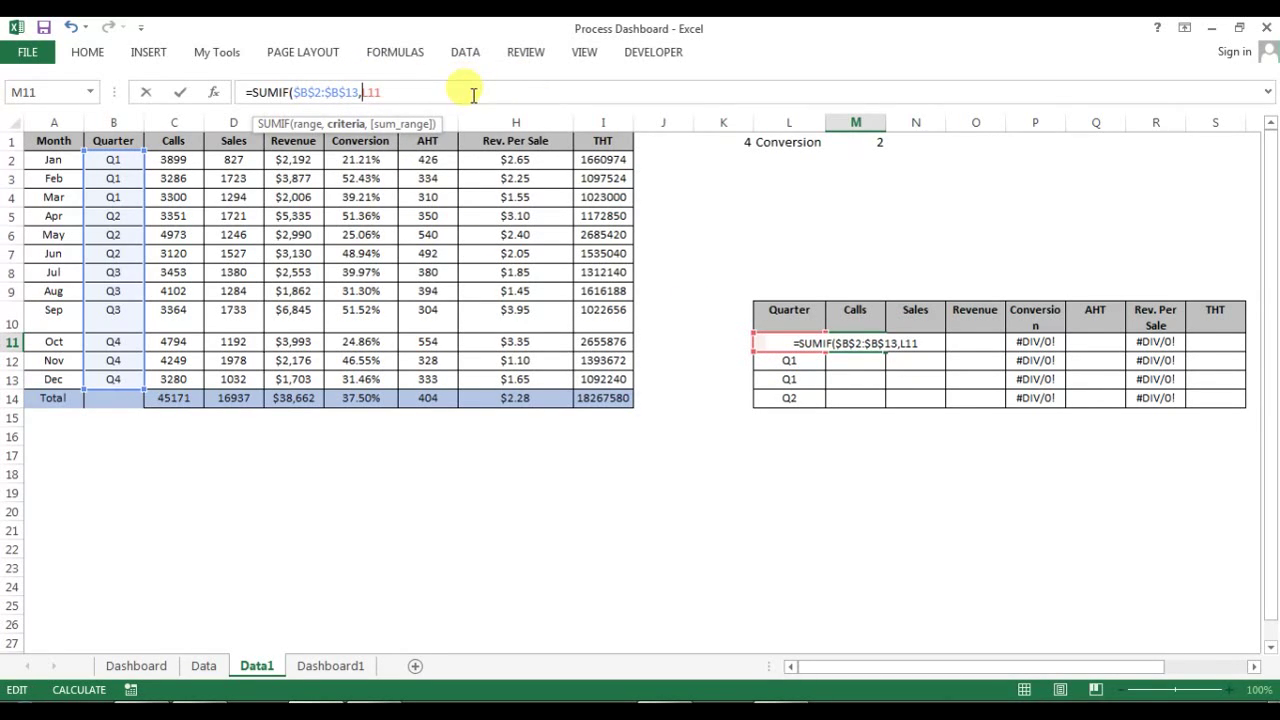
text($13)
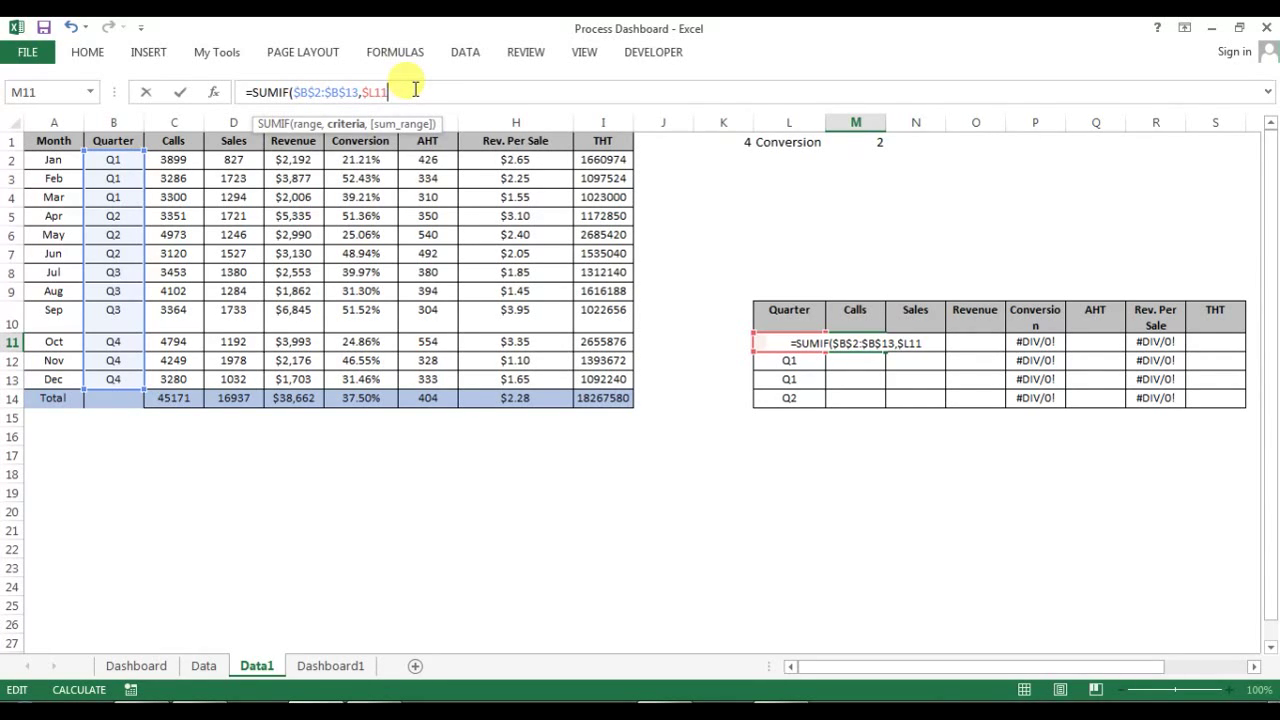
text(,)
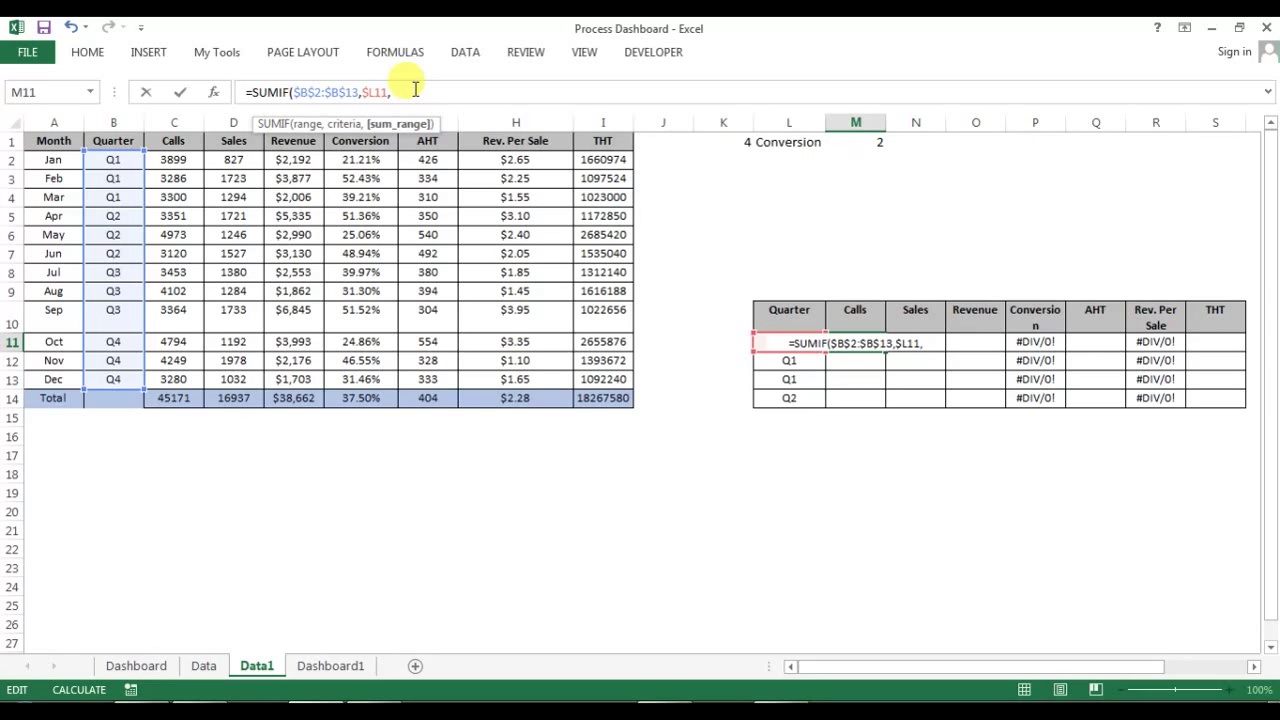
Step: Complete the M11 formula with the row-locked Calls sum range C$2:C$13
click(178, 160)
drag(189, 180, 186, 376)
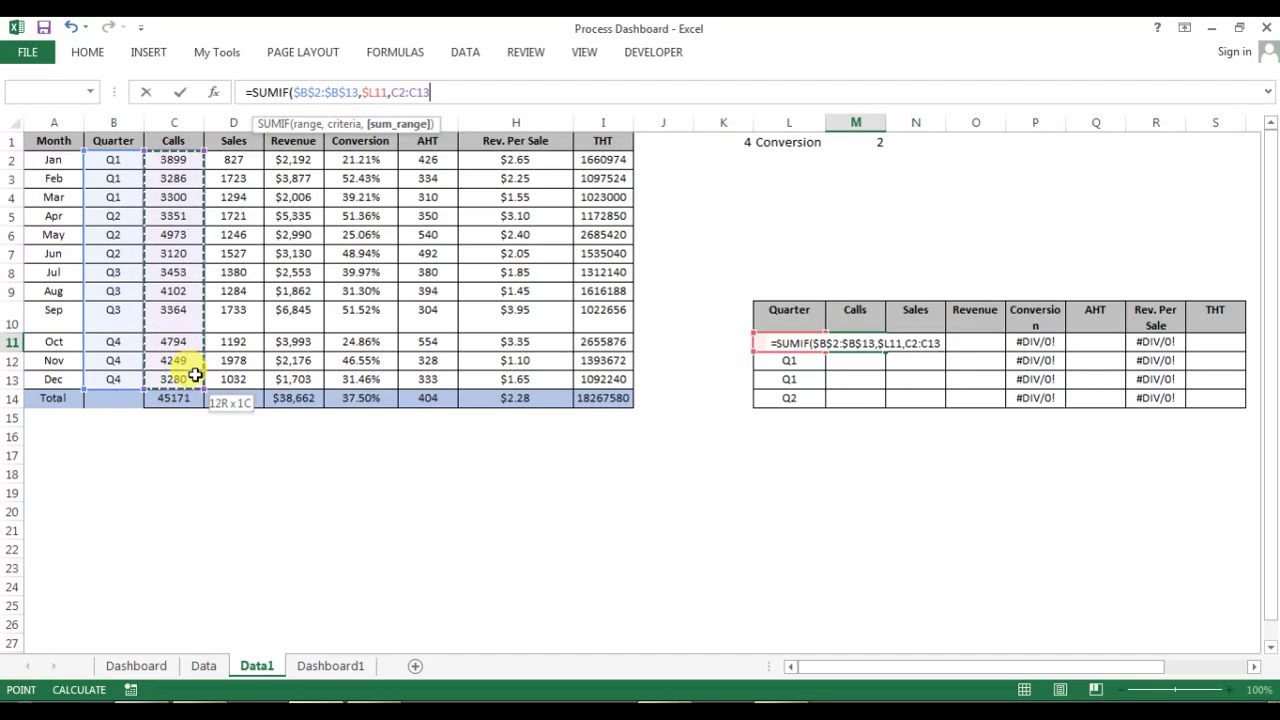
click(389, 92)
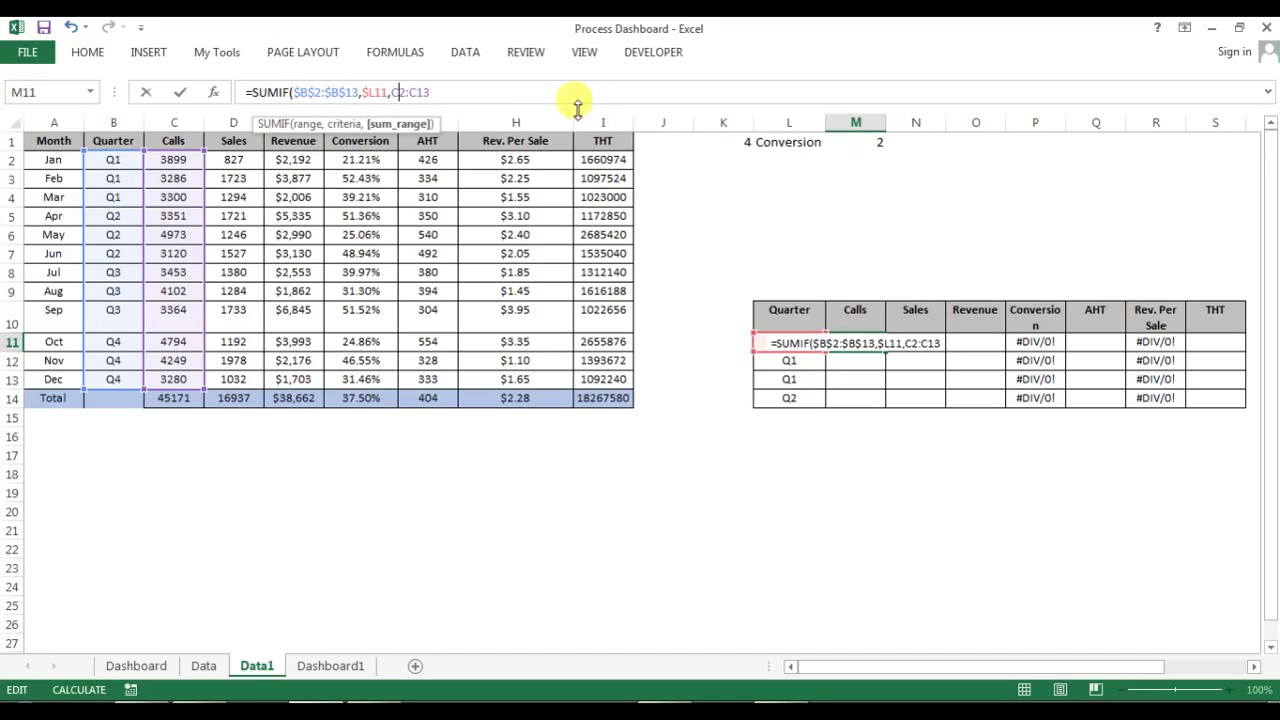
text($)
click(424, 92)
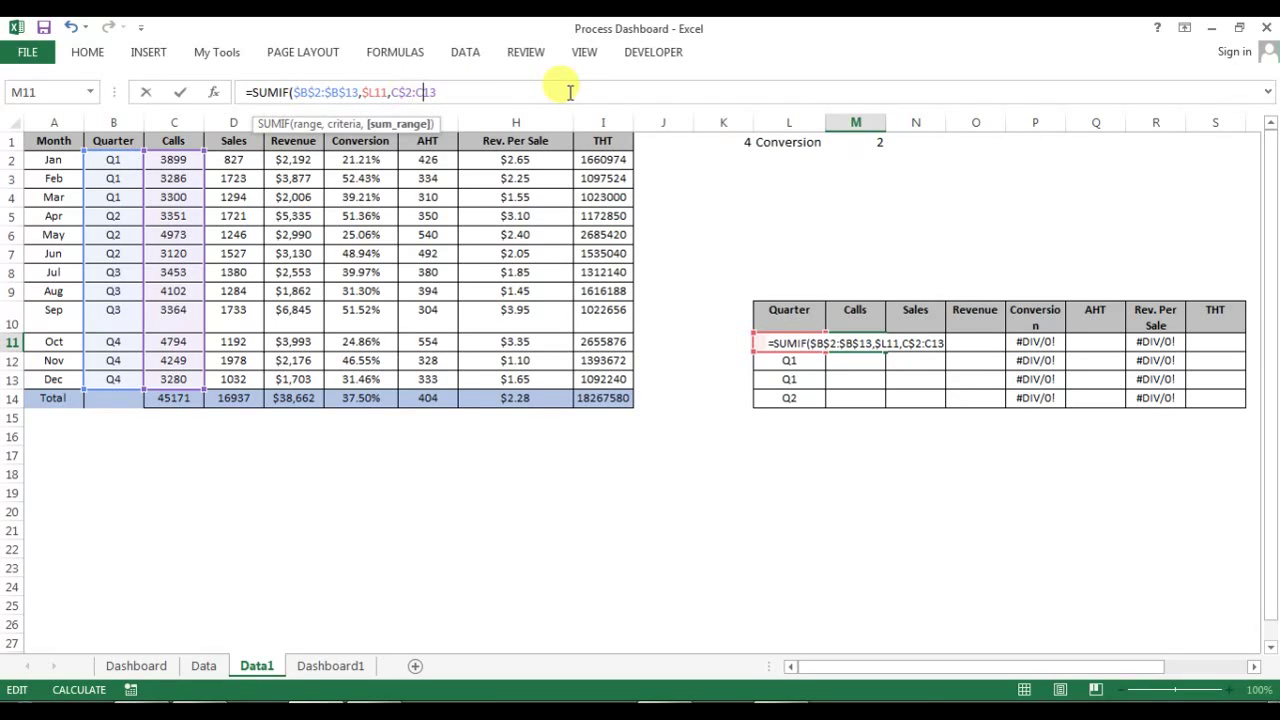
text($)
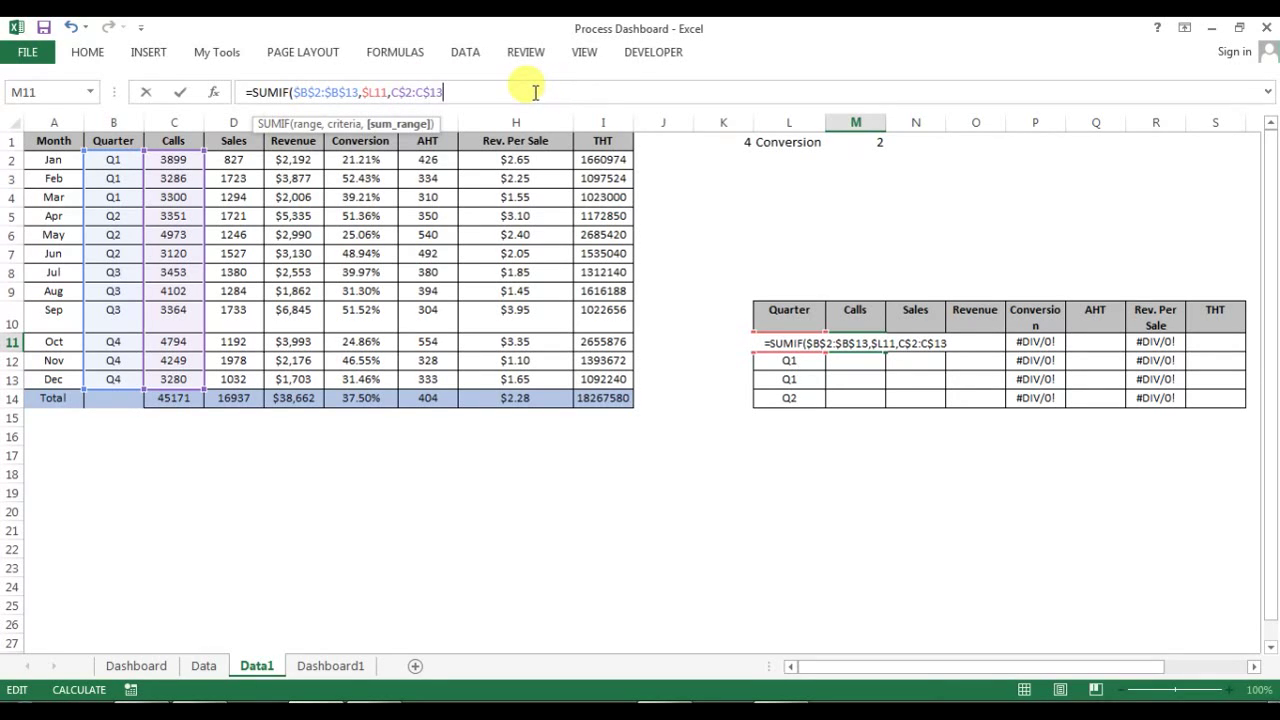
text())
key(Return)
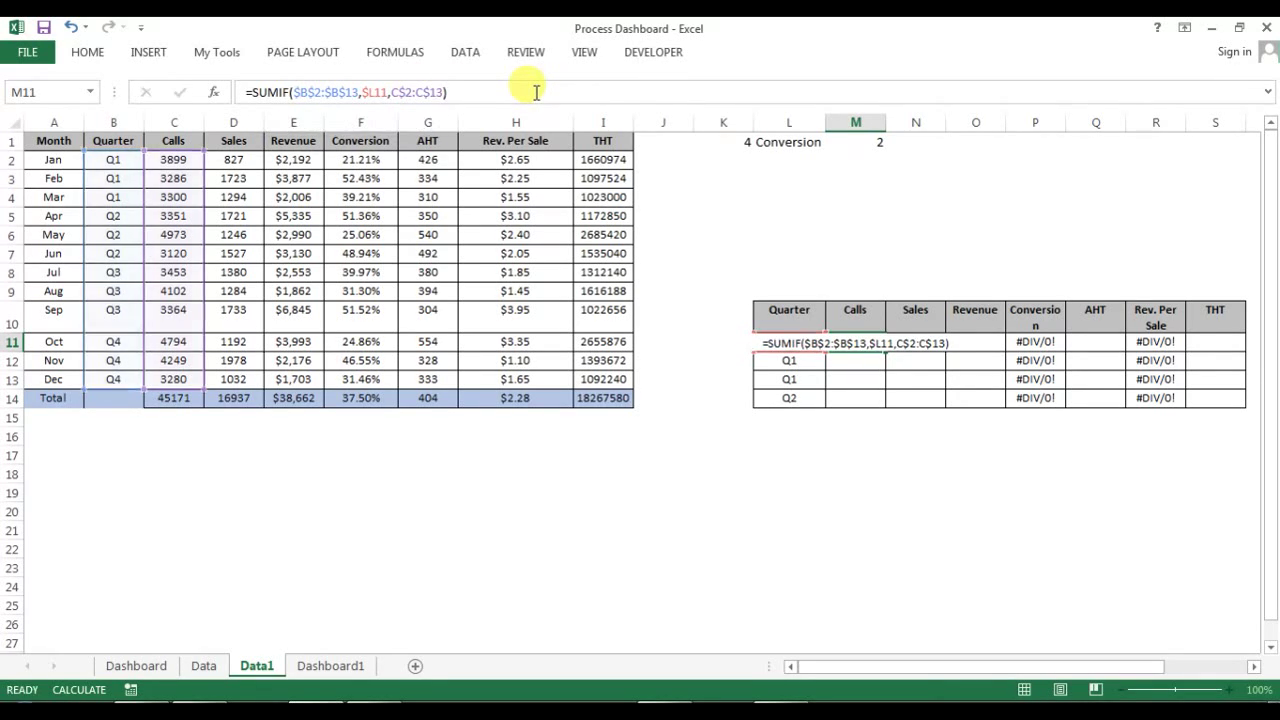
Step: Fill the quarter labels in L11:L14 as the series Q1 to Q4
click(792, 343)
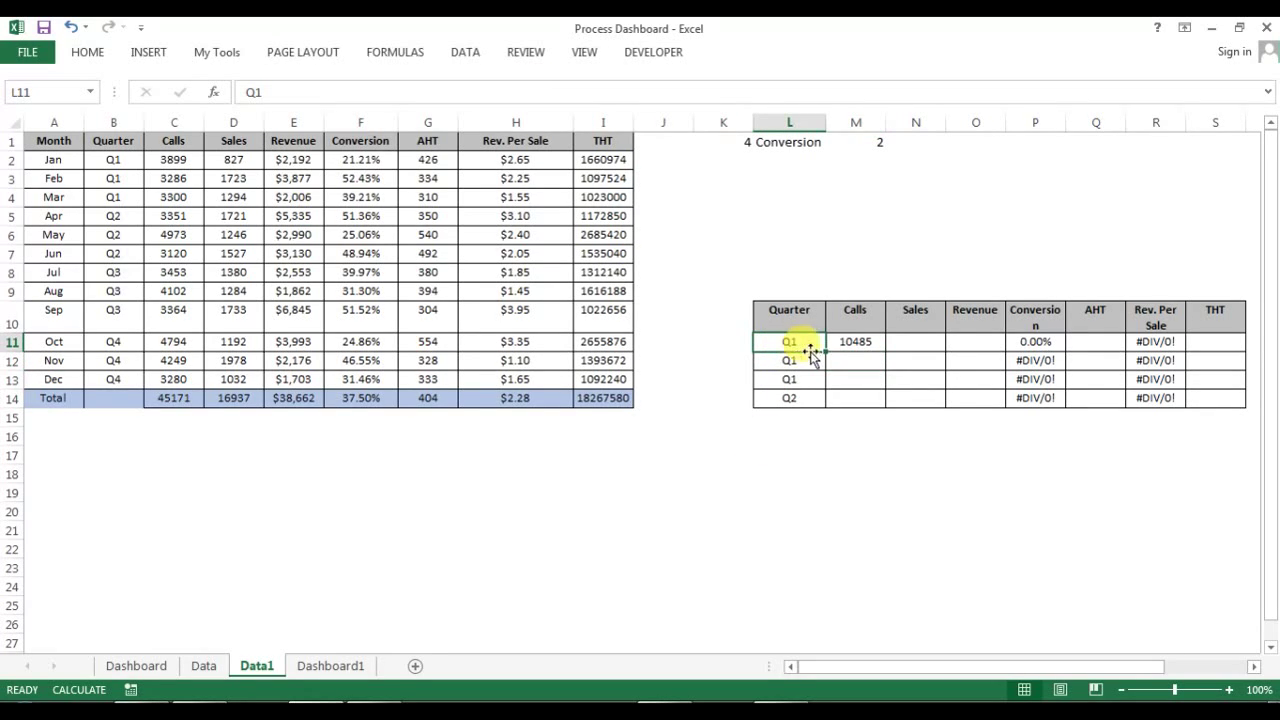
drag(828, 350, 823, 402)
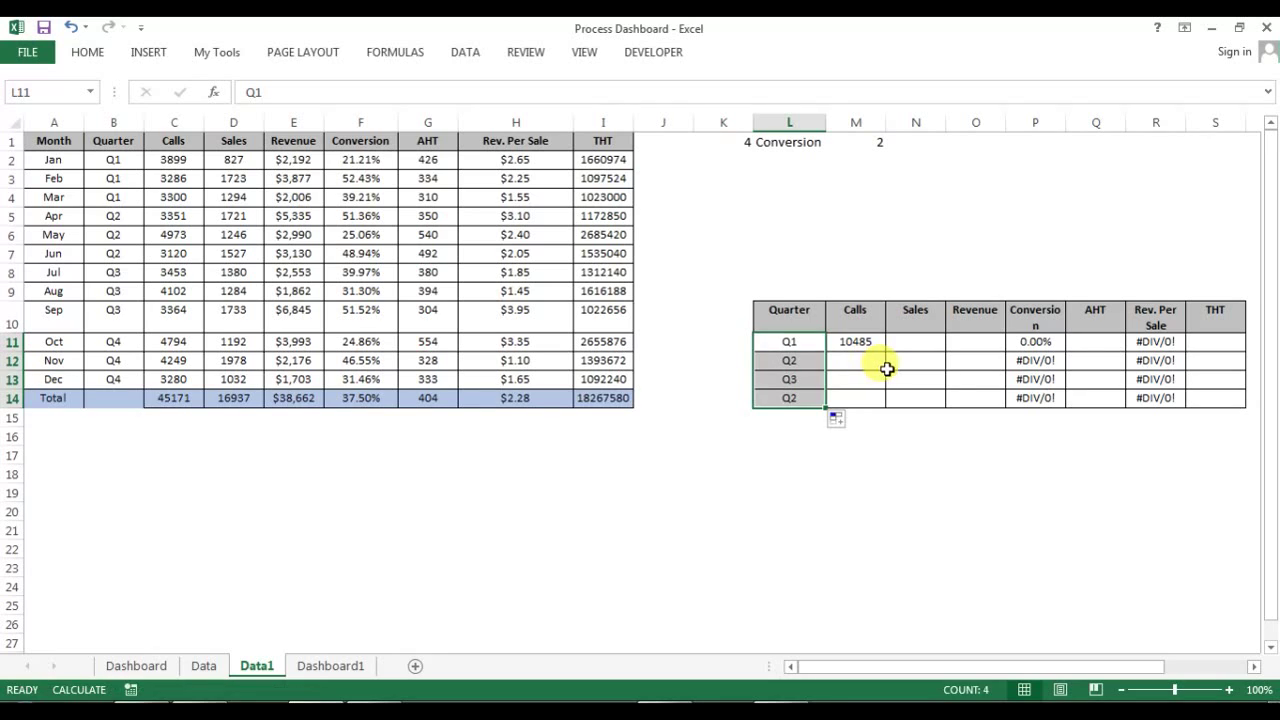
Step: Copy the SUMIF formula from M11 across the Calls, Sales and Revenue cells M11:O14
click(850, 346)
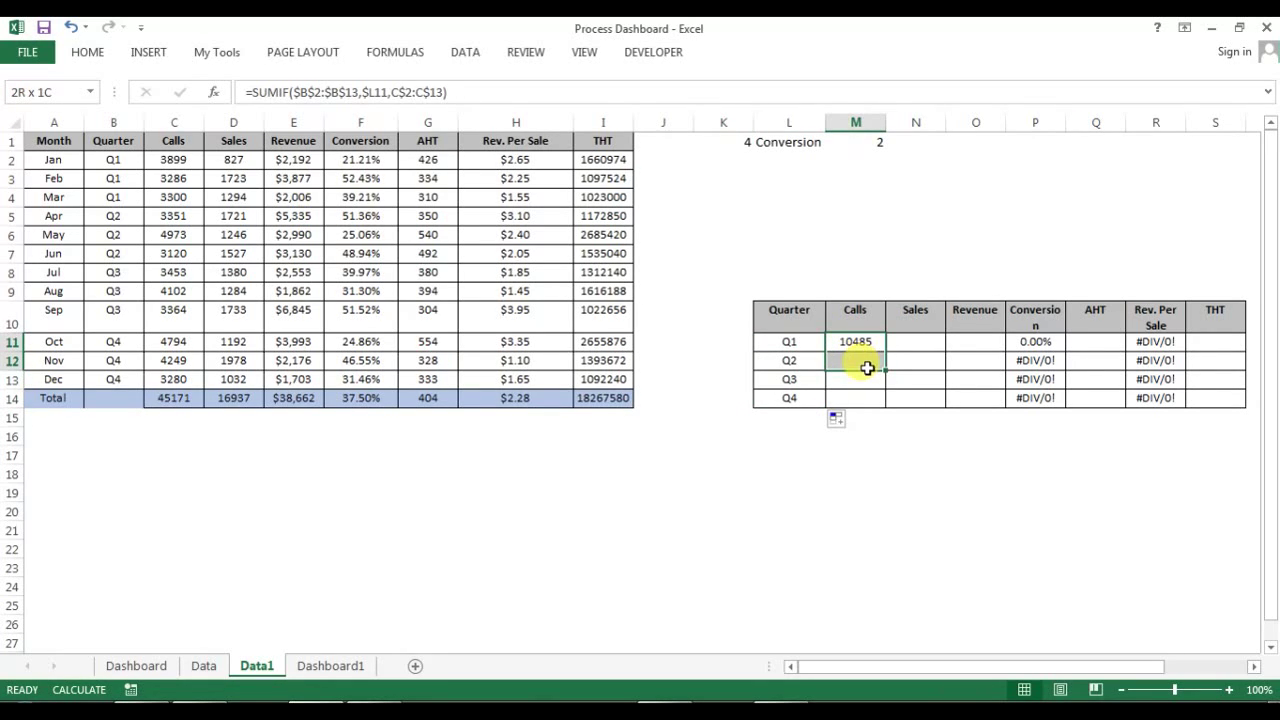
key(ctrl+c)
shift+click(988, 399)
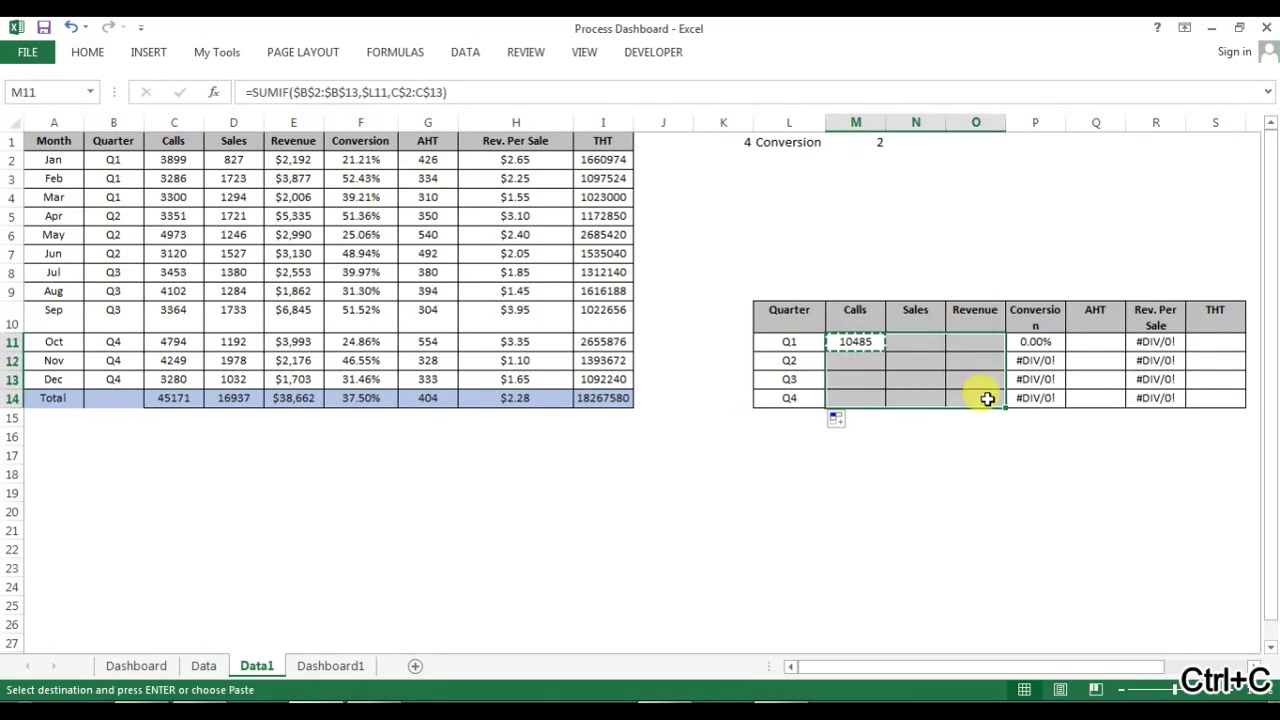
key(ctrl+v)
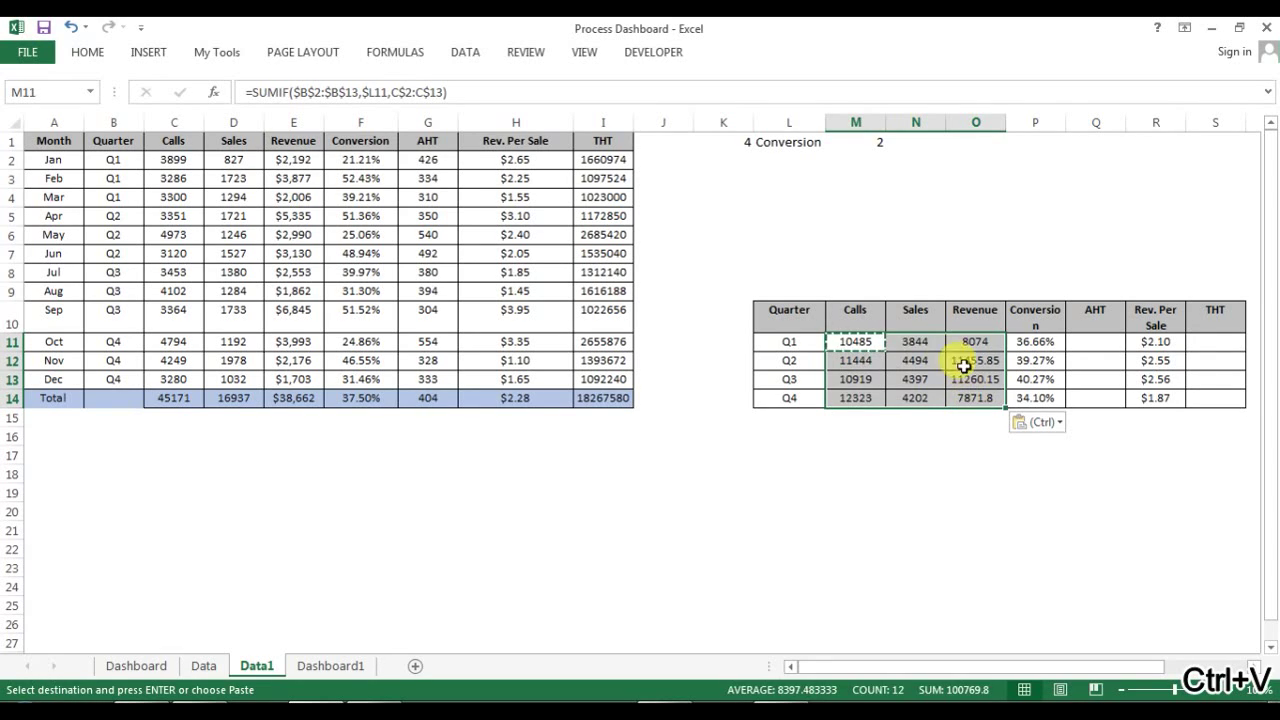
Step: Check the copied SUMIF formulas for the quarters in the Calls, Sales and Revenue columns
click(915, 347)
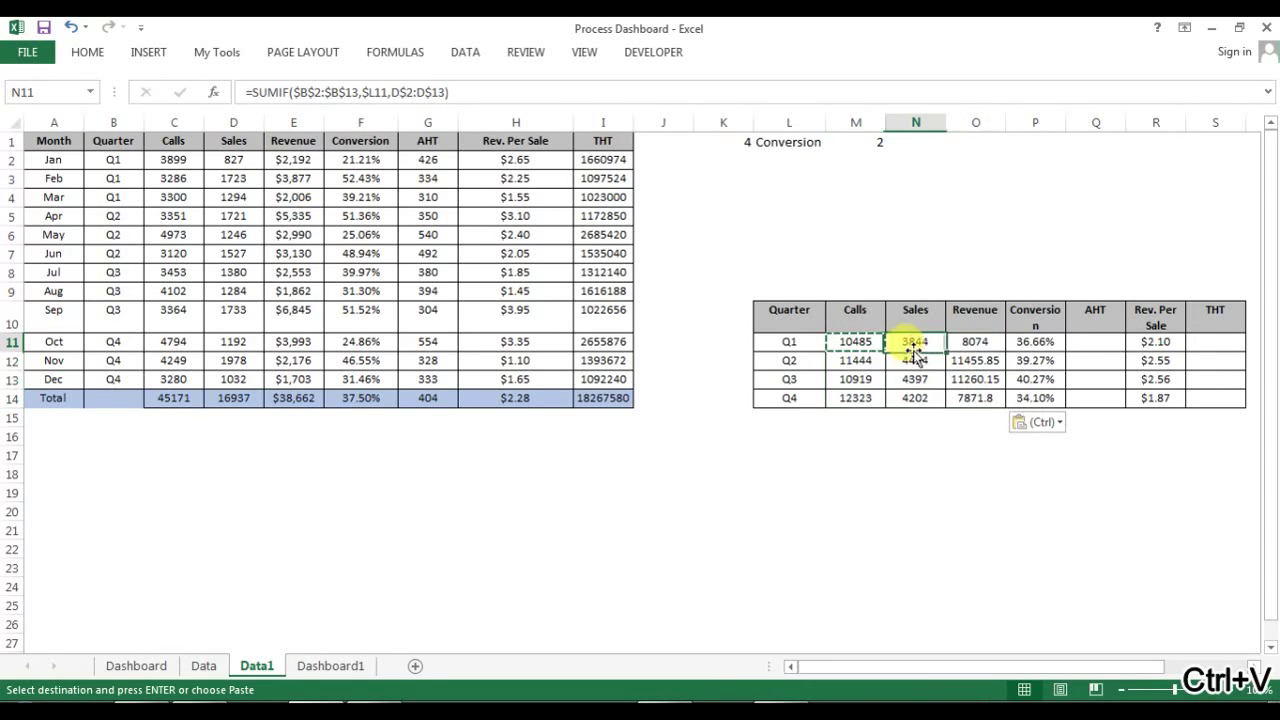
click(848, 337)
click(852, 362)
click(858, 380)
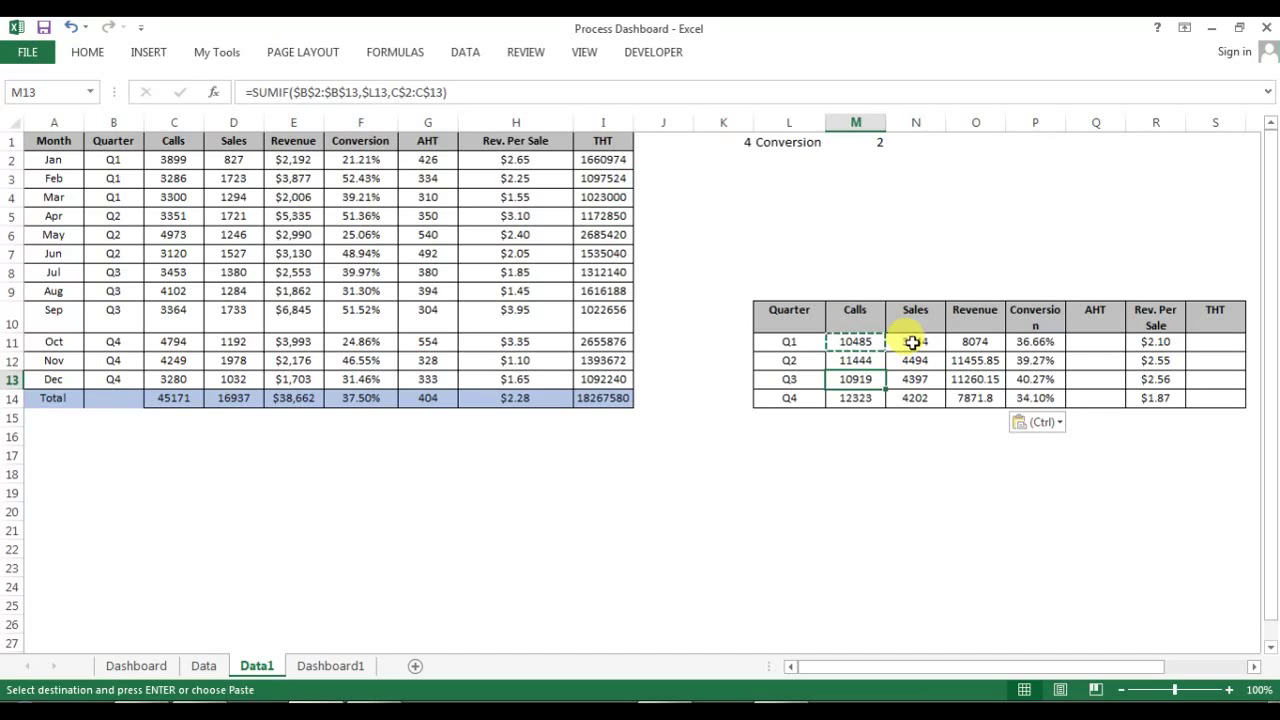
click(913, 342)
click(913, 360)
drag(913, 379, 913, 398)
click(974, 341)
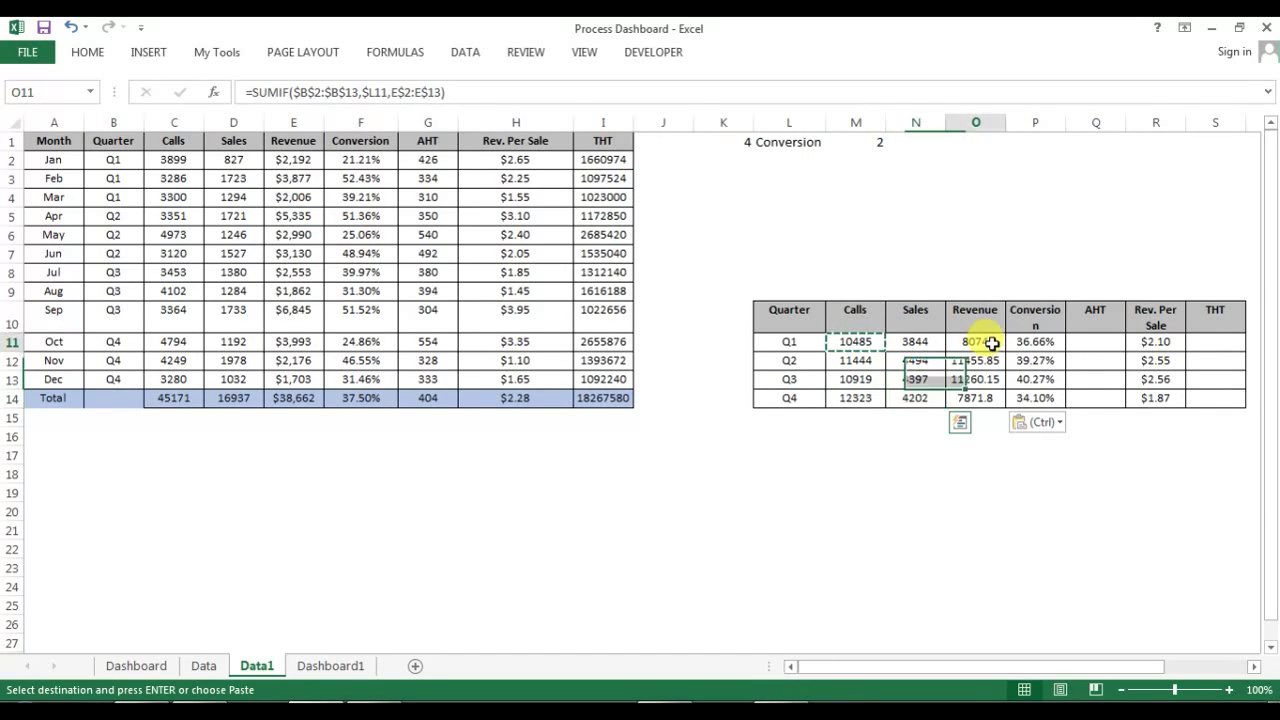
click(990, 360)
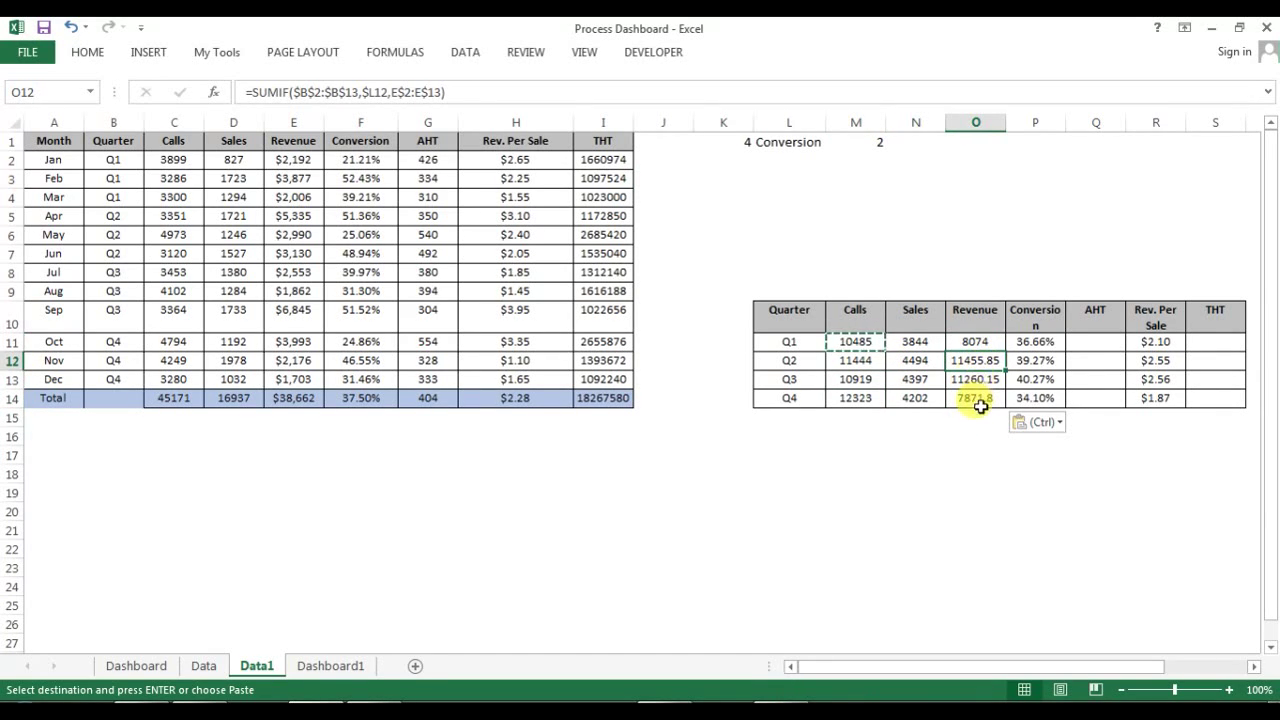
Step: Copy the SUMIF formula from O11 to the THT cell S11 and fill it down through S14
click(975, 341)
key(ctrl+c)
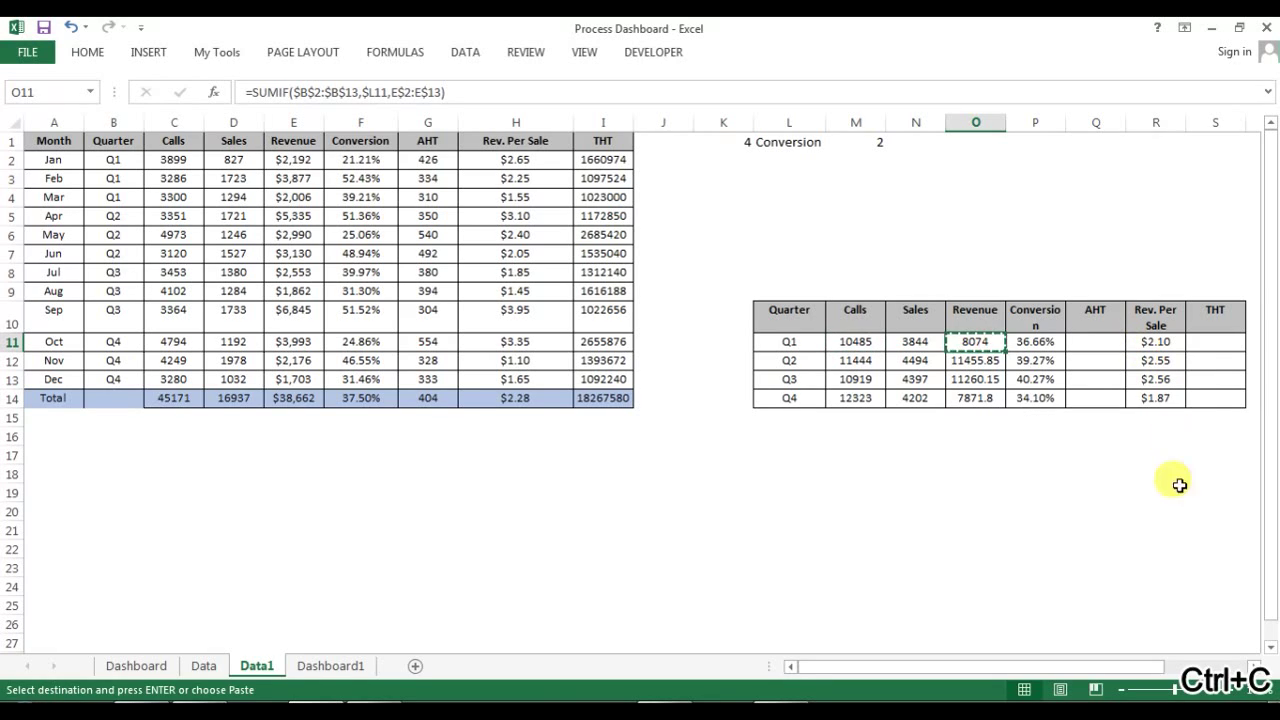
click(1210, 342)
key(ctrl+v)
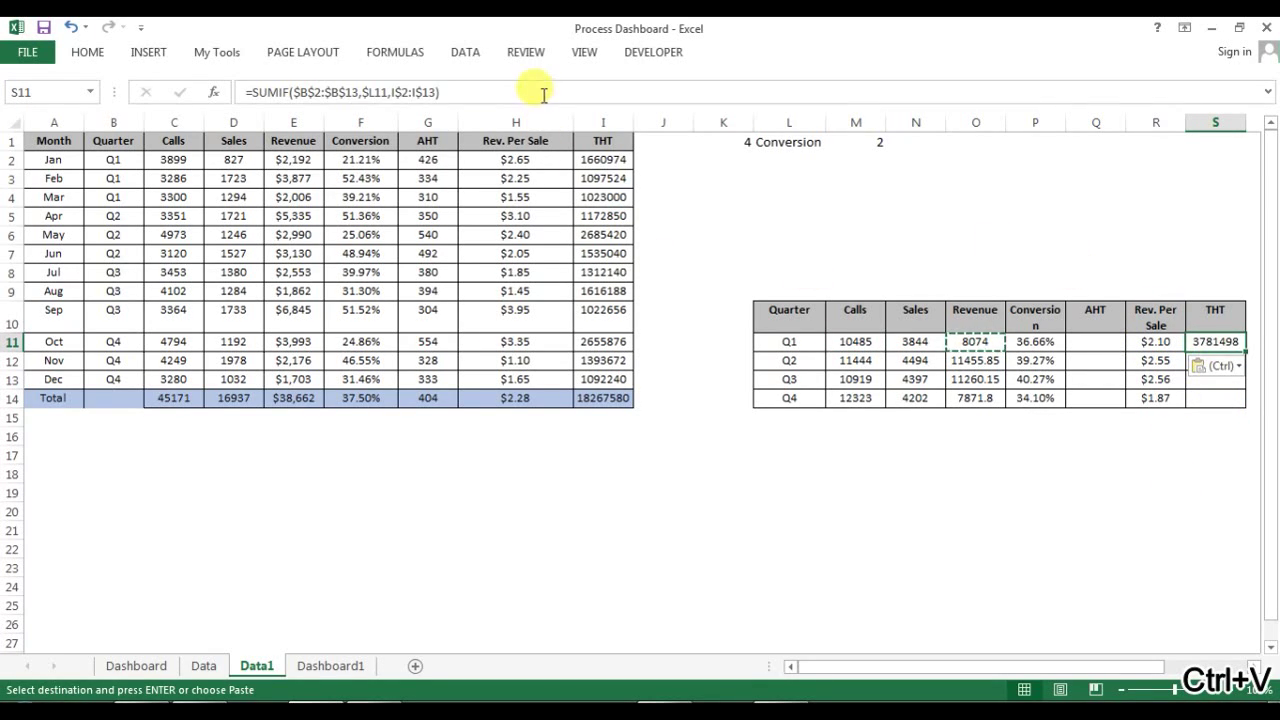
click(543, 93)
key(ctrl+Return)
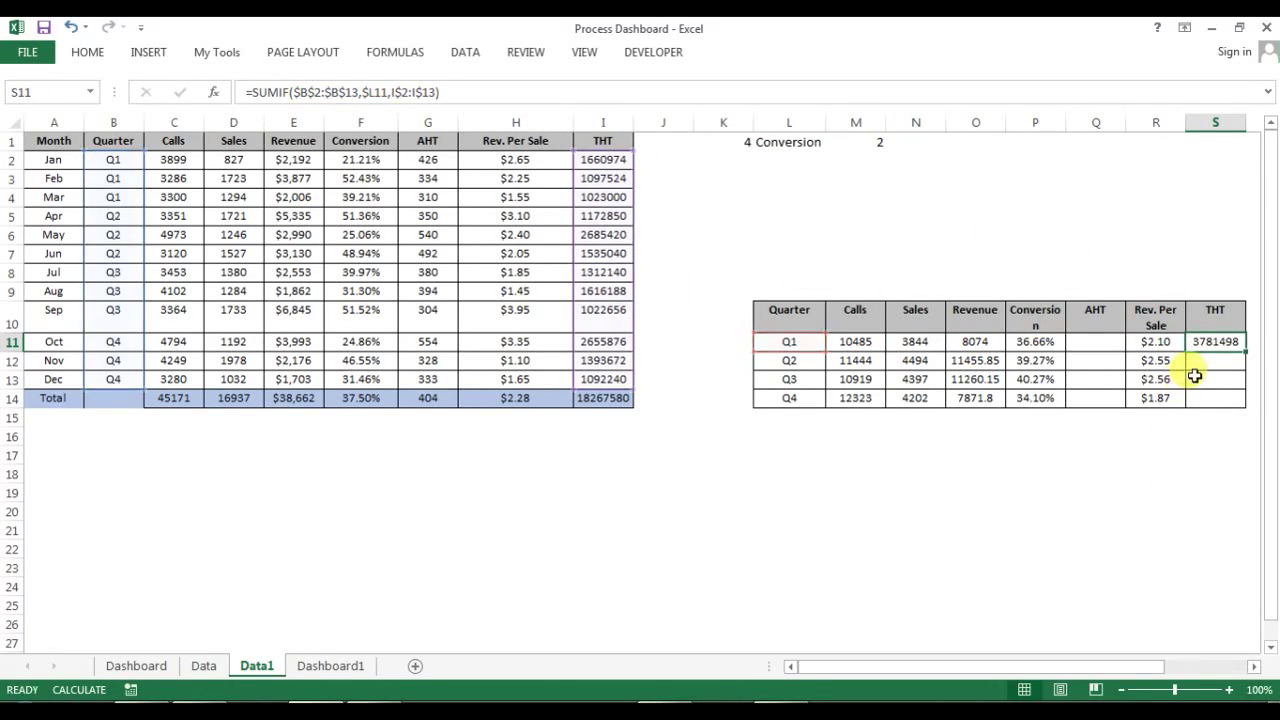
drag(1214, 338, 1220, 398)
key(ctrl+d)
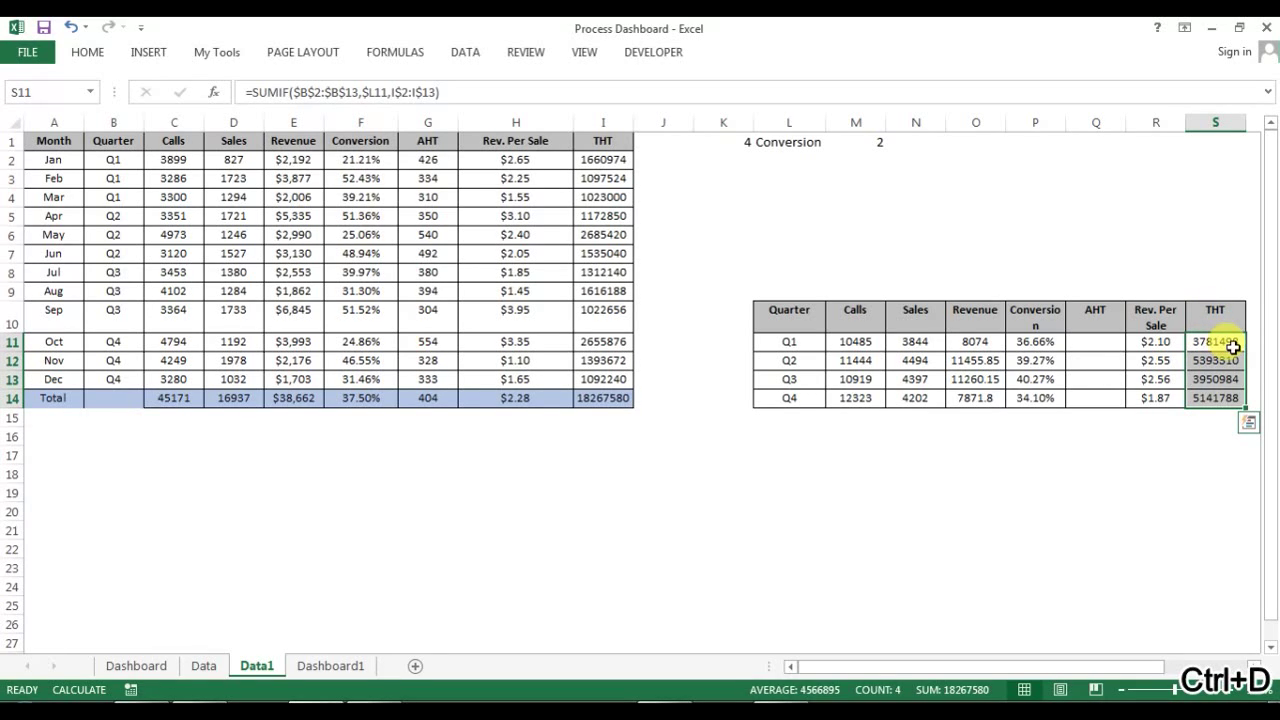
Step: Widen column P so that the Conversion header fits on one line
click(1107, 342)
click(1038, 342)
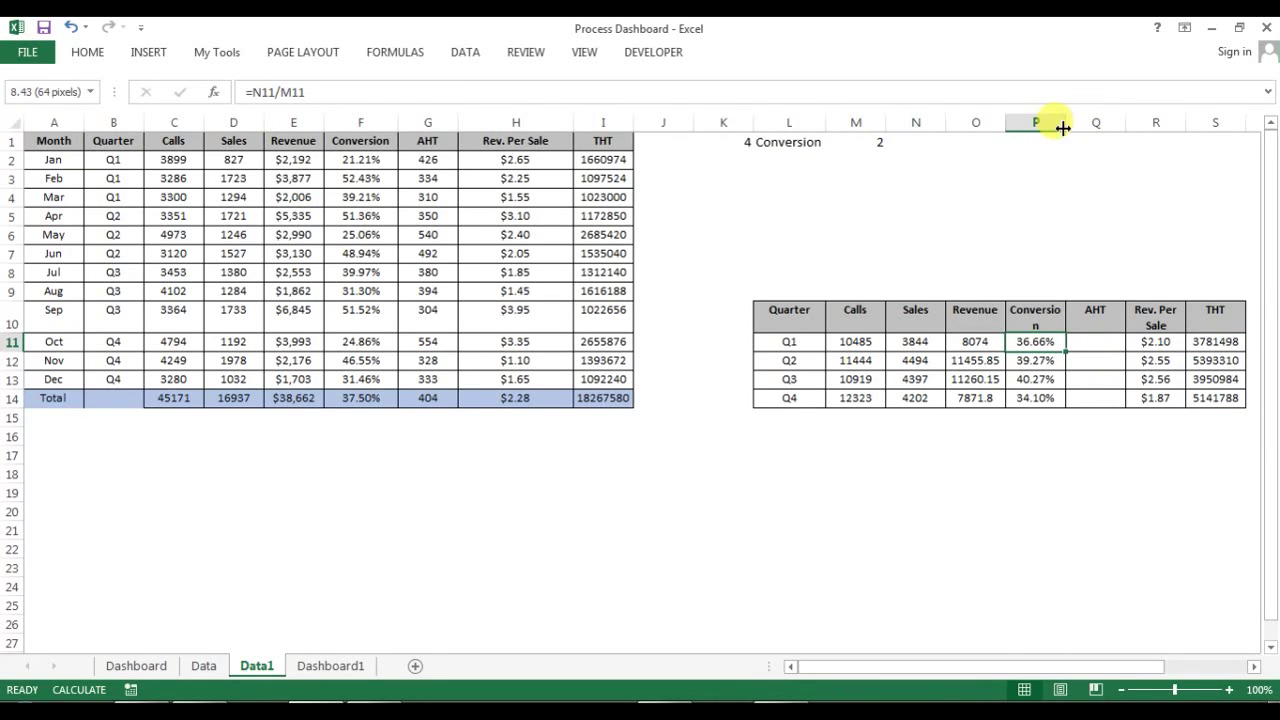
drag(1063, 128, 1077, 124)
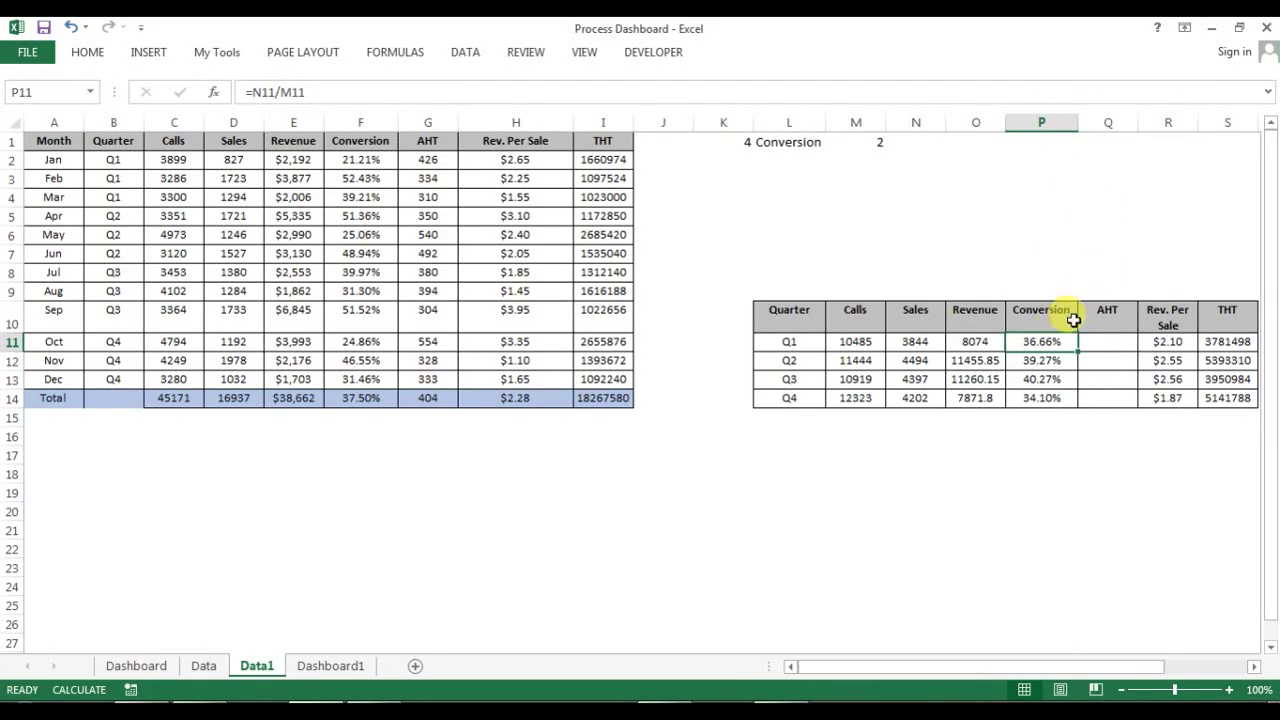
drag(1172, 318, 1172, 342)
click(1182, 342)
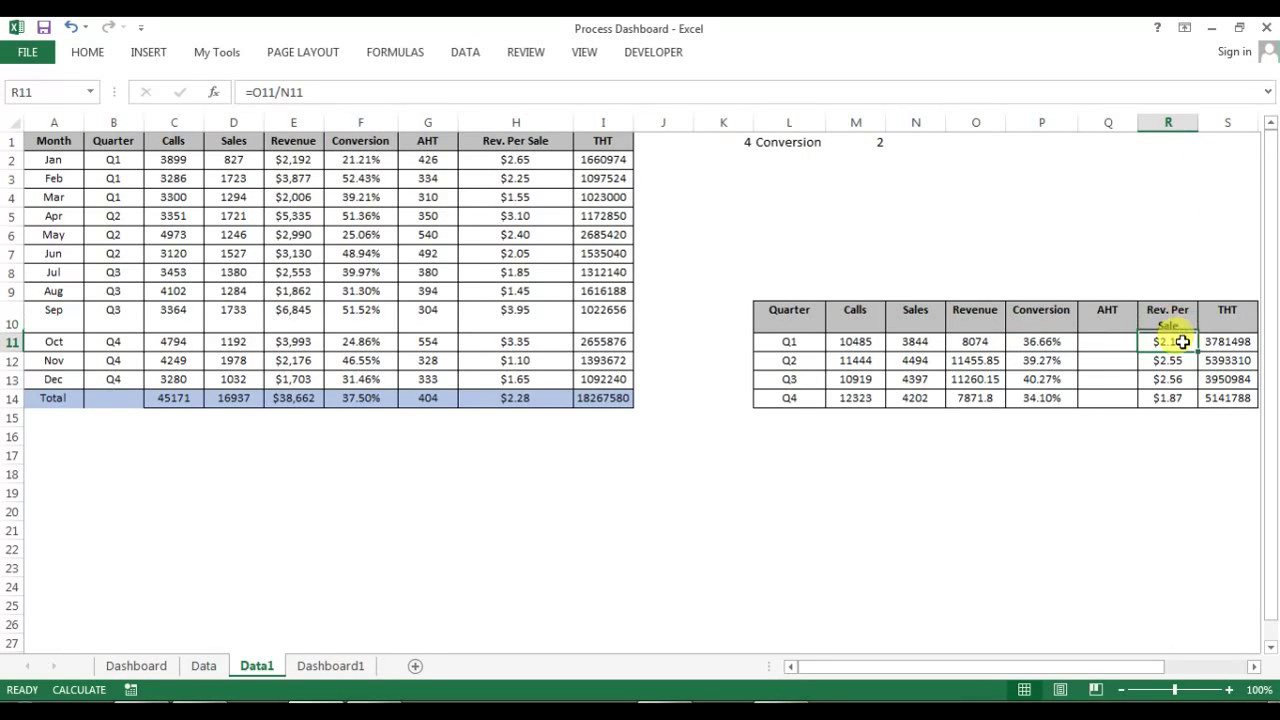
Step: Enter the Q1 AHT formula =S11/M11 in cell Q11 of the quarterly table
click(1253, 667)
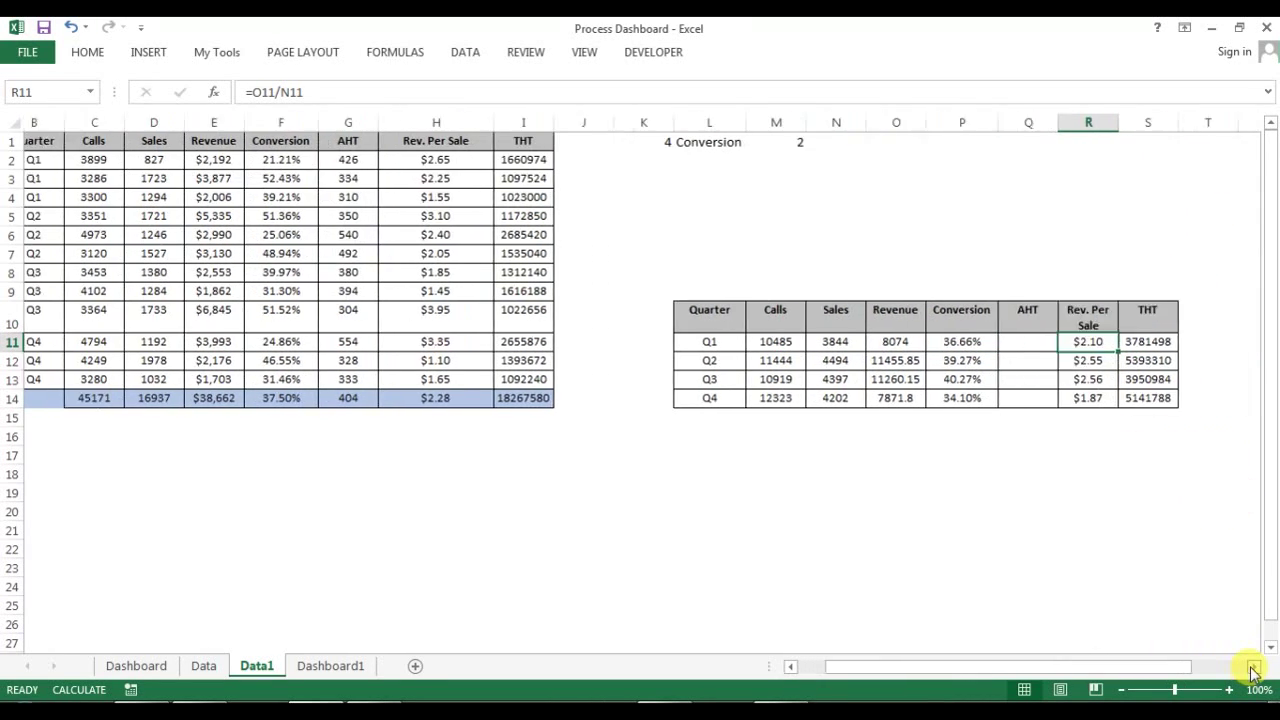
click(1253, 667)
click(878, 340)
text(=)
key(Right)
key(Right)
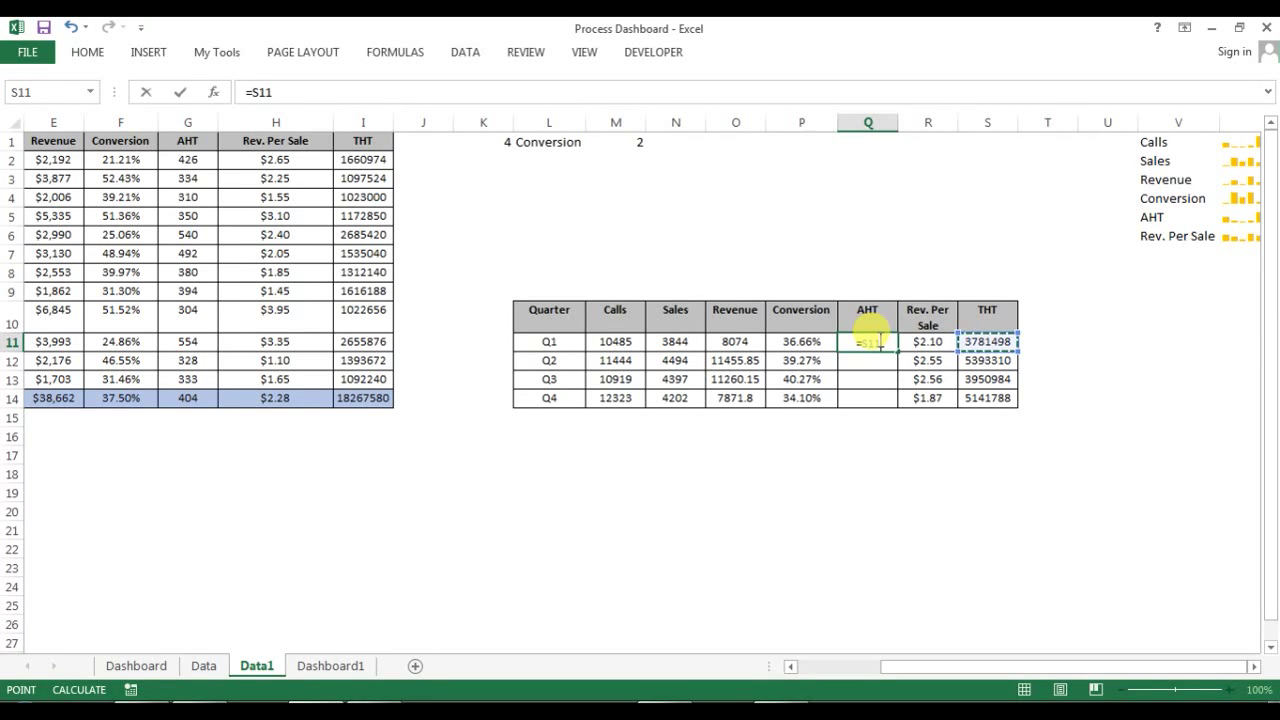
text(/)
key(Left)
key(Left)
key(Left)
key(Left)
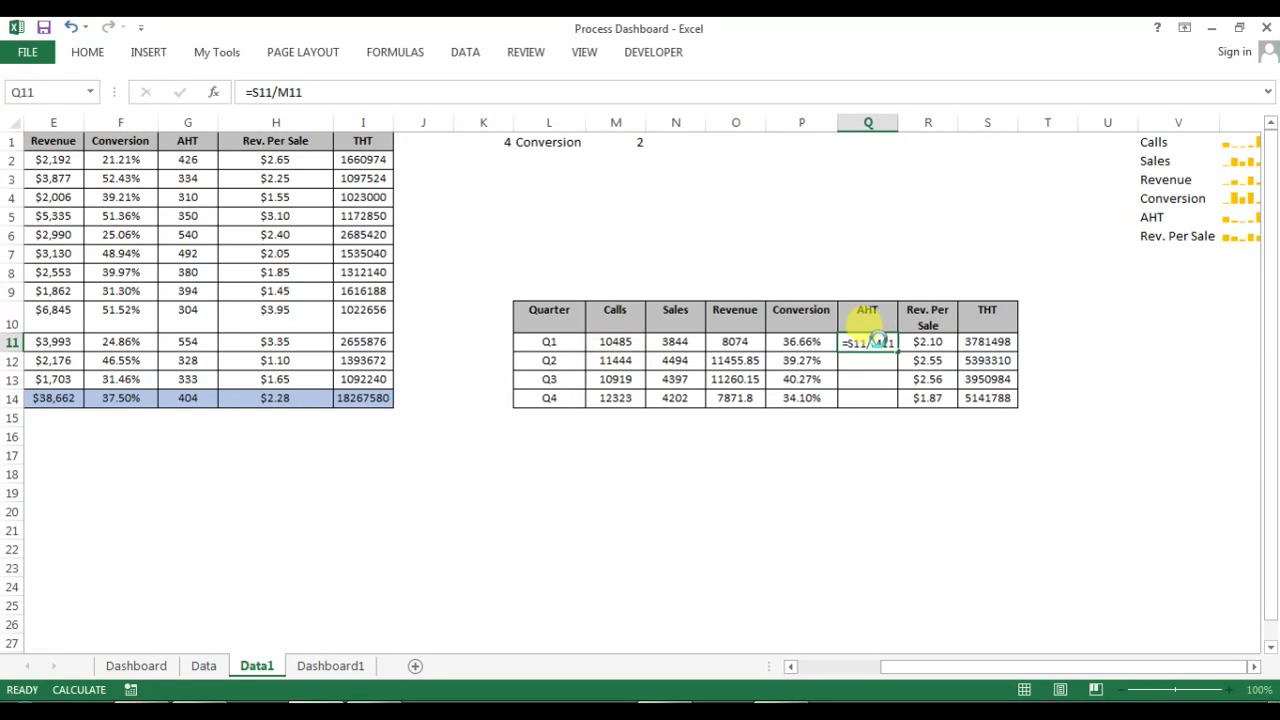
key(Return)
Step: Fill the AHT formula from Q11 down through Q14
key(Up)
key(Left)
key(Down)
key(Right)
key(Left)
key(ctrl+Down)
key(Right)
key(ctrl+shift+Up)
key(ctrl+d)
Step: Reduce the AHT values in Q11:Q14 to whole numbers without decimal places
click(87, 52)
click(706, 112)
click(706, 112)
click(706, 112)
click(706, 112)
click(706, 112)
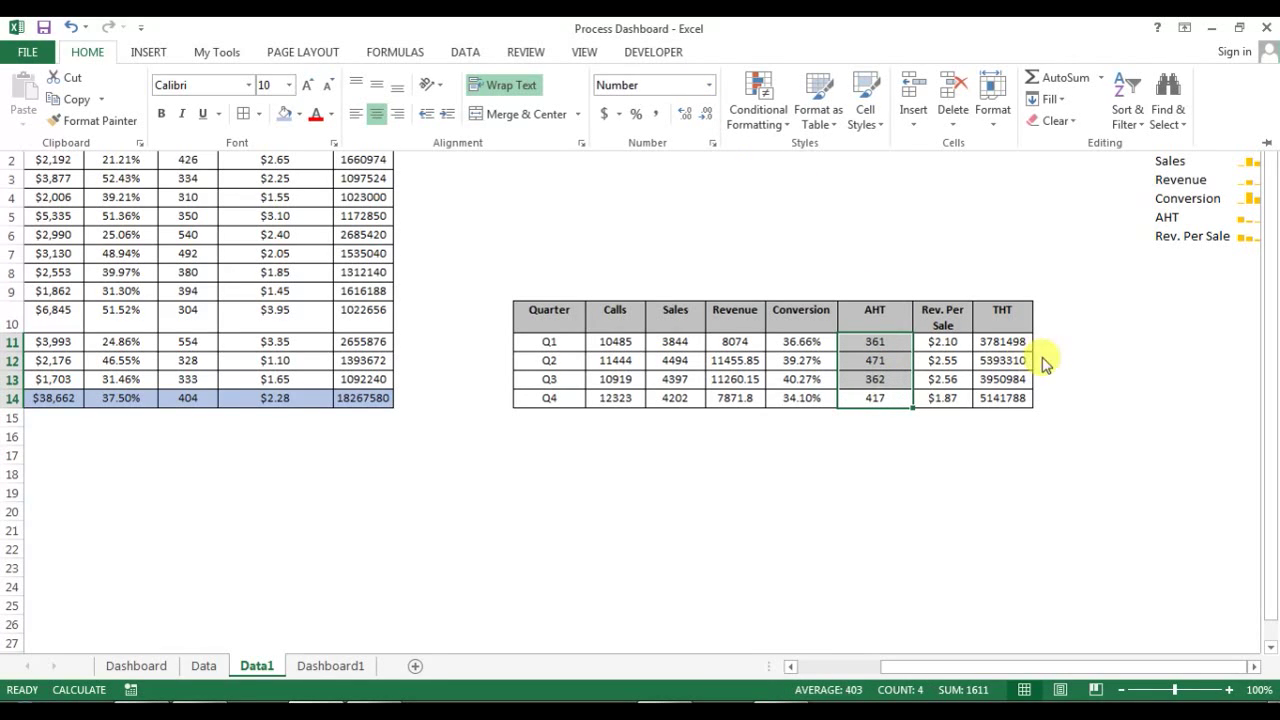
click(815, 332)
click(806, 341)
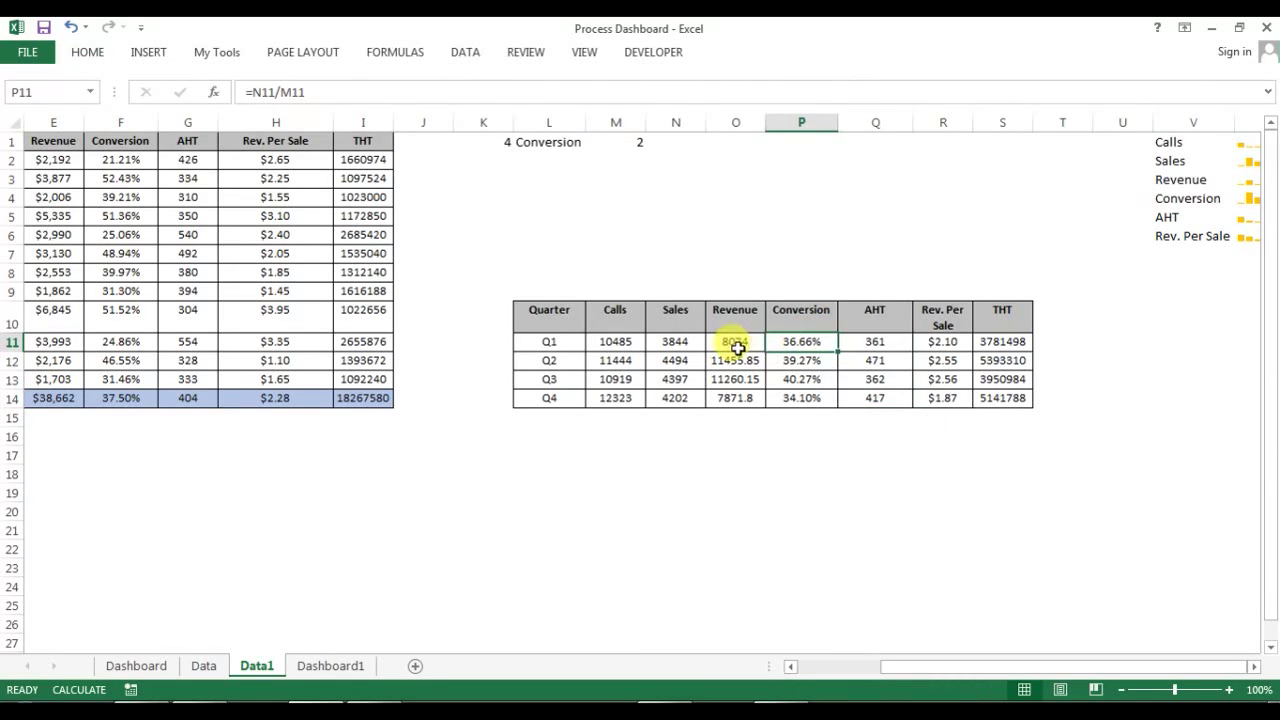
drag(737, 341, 800, 341)
click(150, 165)
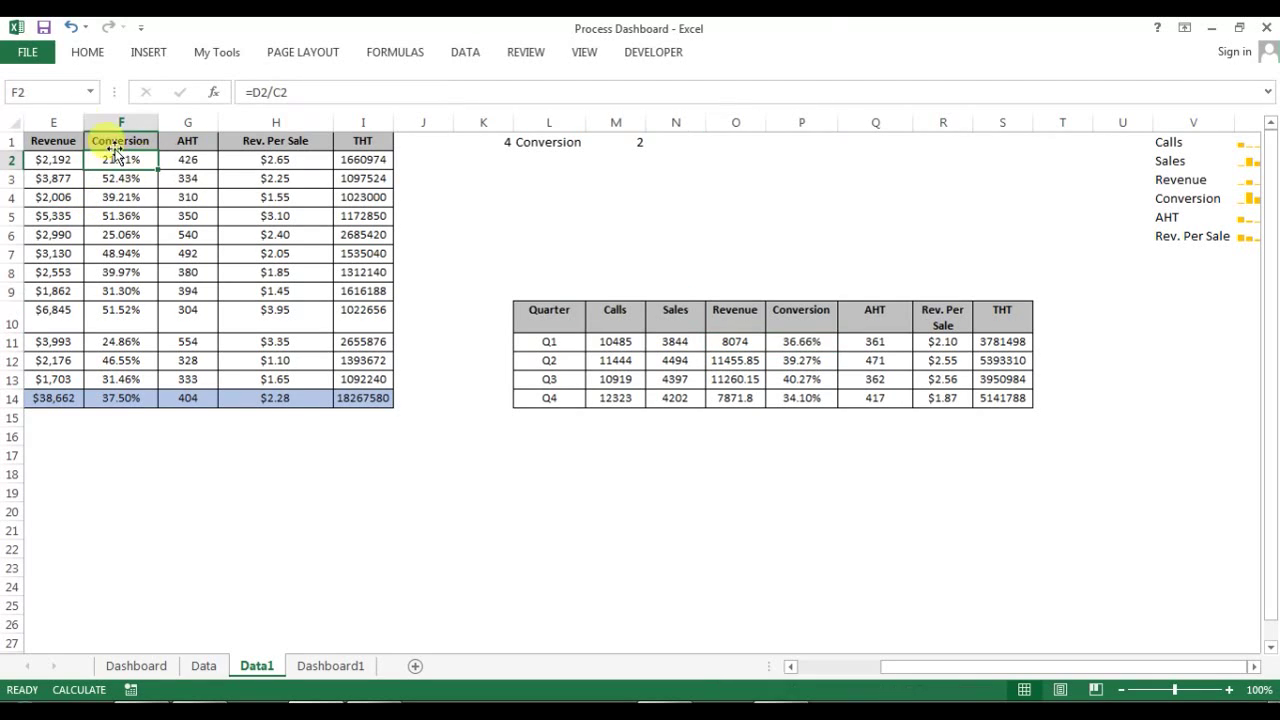
click(87, 52)
click(108, 124)
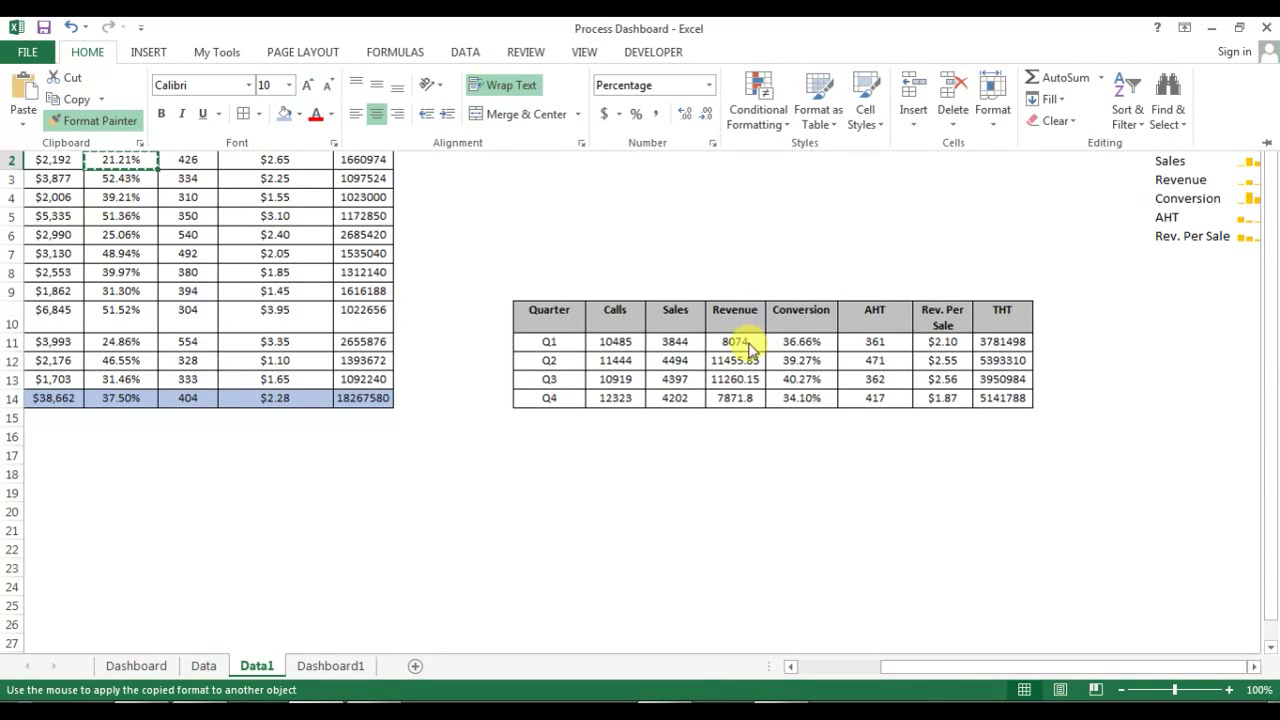
click(73, 184)
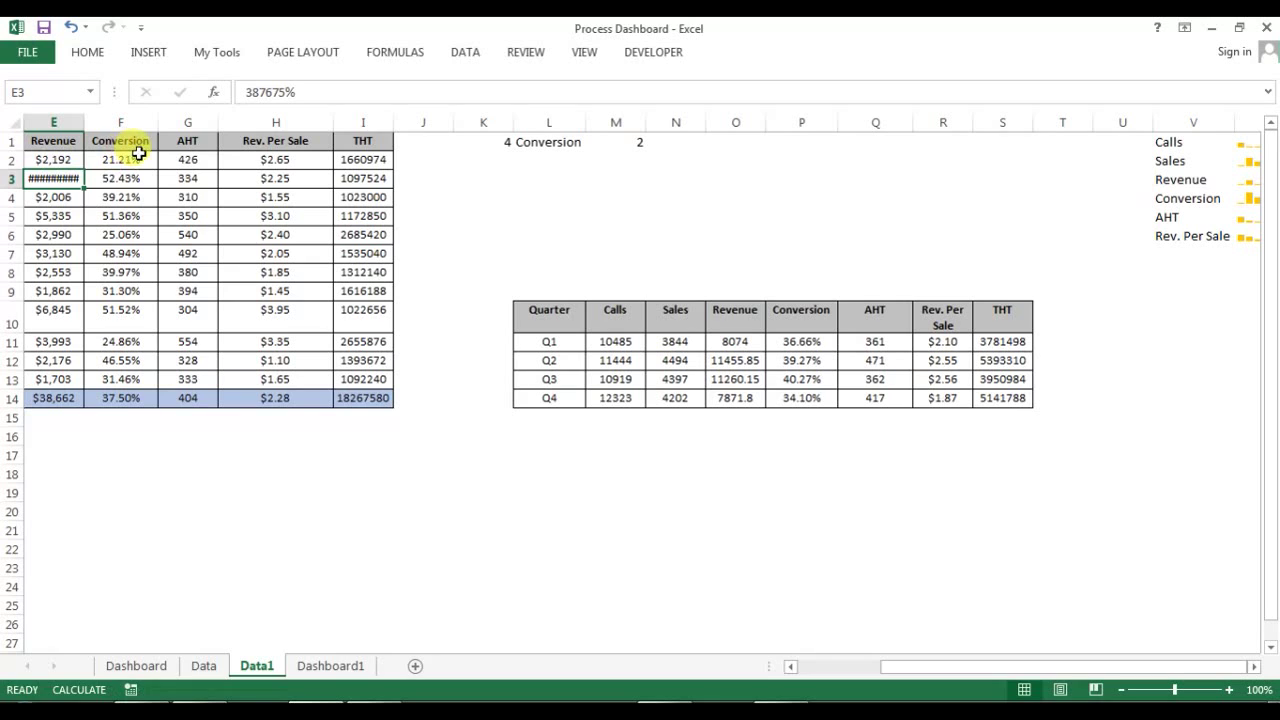
key(ctrl+z)
click(64, 162)
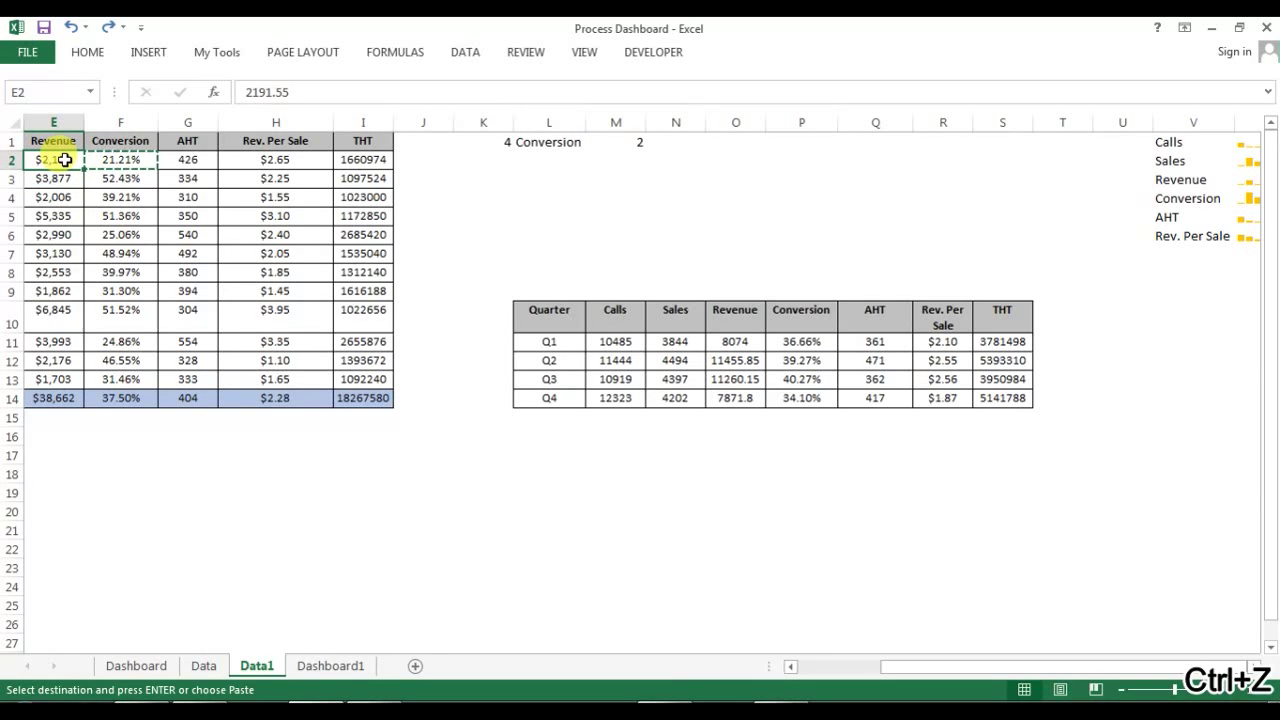
key(Escape)
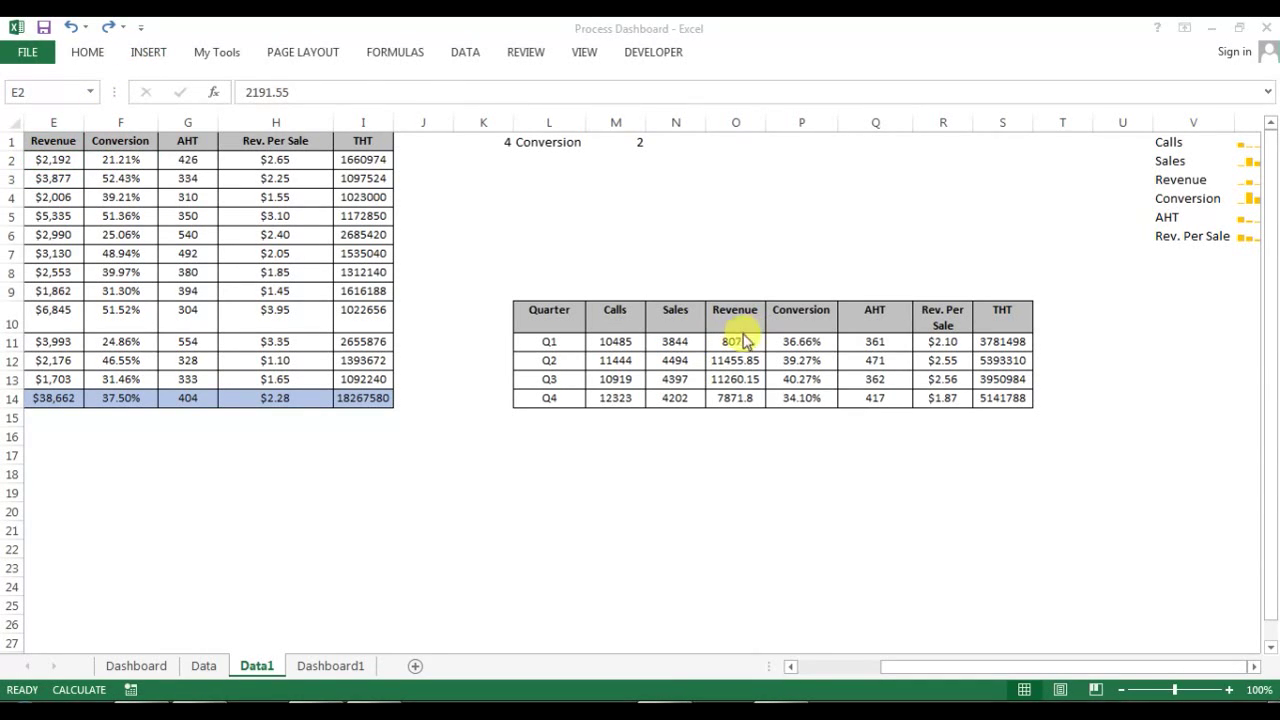
Step: Copy the currency format of the monthly revenue cell E2 onto the quarterly Revenue cells O11:O14 with Format Painter
click(744, 342)
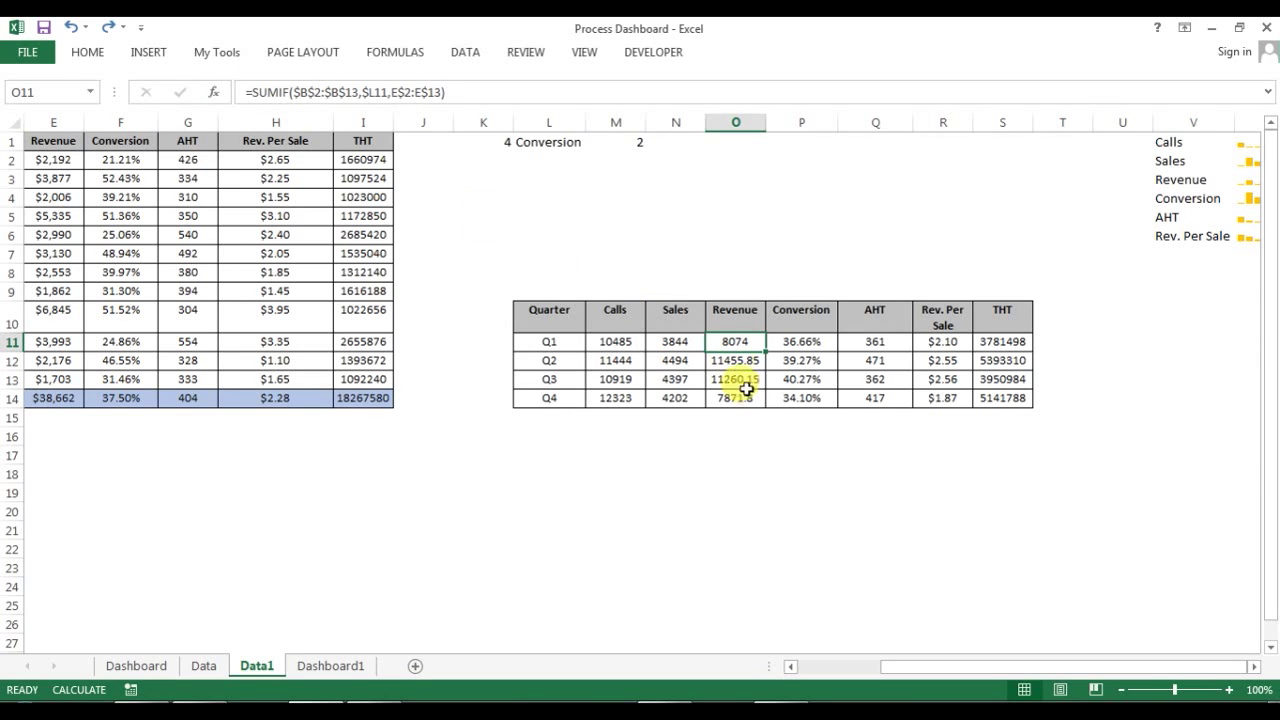
drag(746, 341, 748, 395)
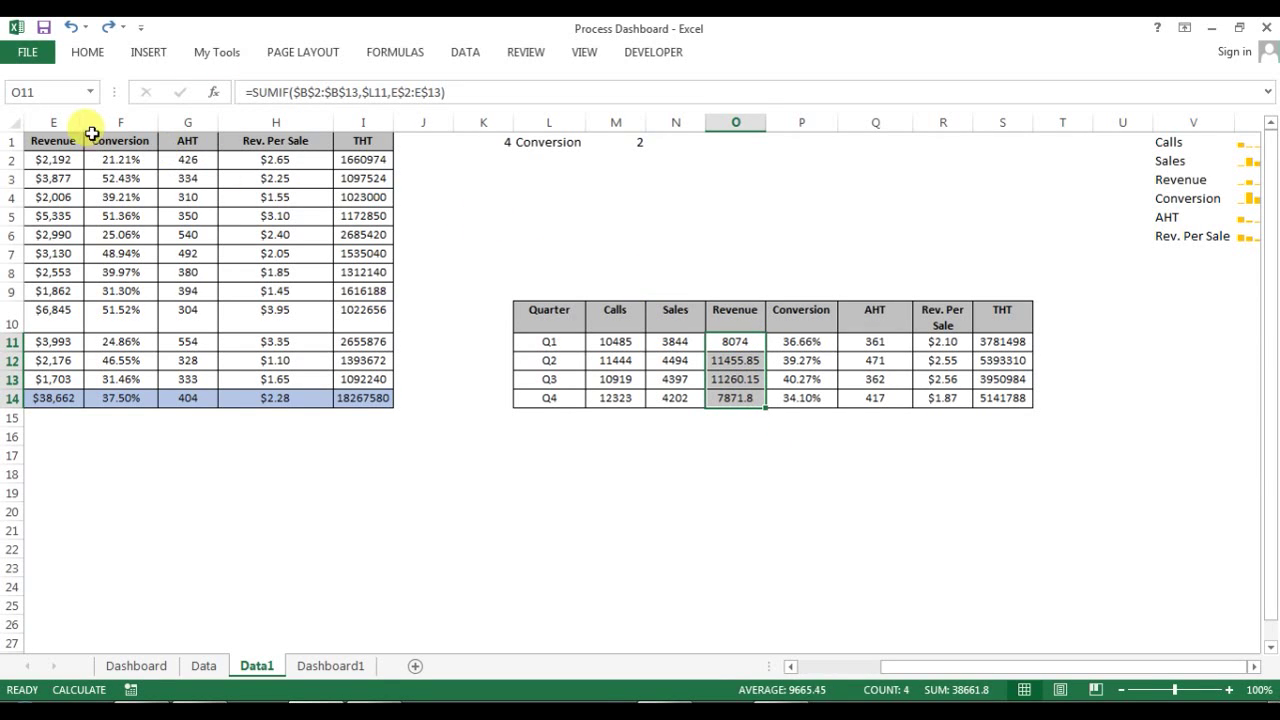
click(53, 159)
click(87, 52)
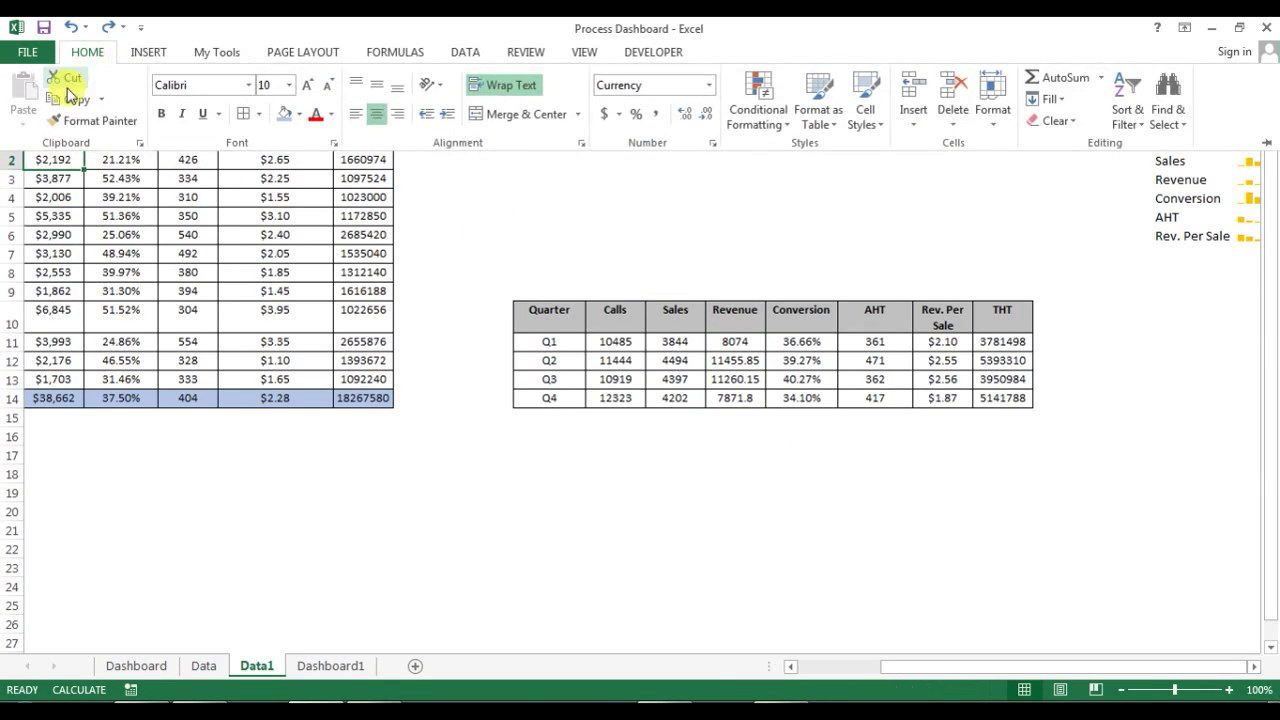
click(92, 120)
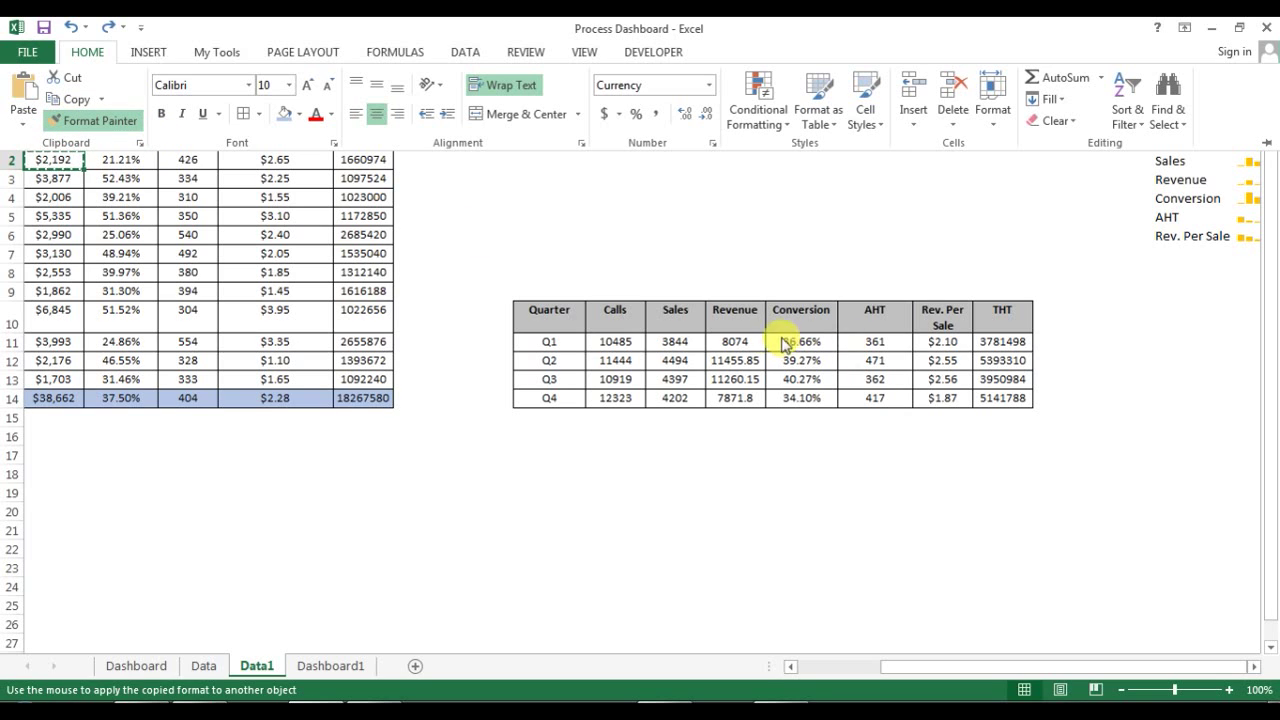
click(737, 341)
drag(744, 345, 742, 398)
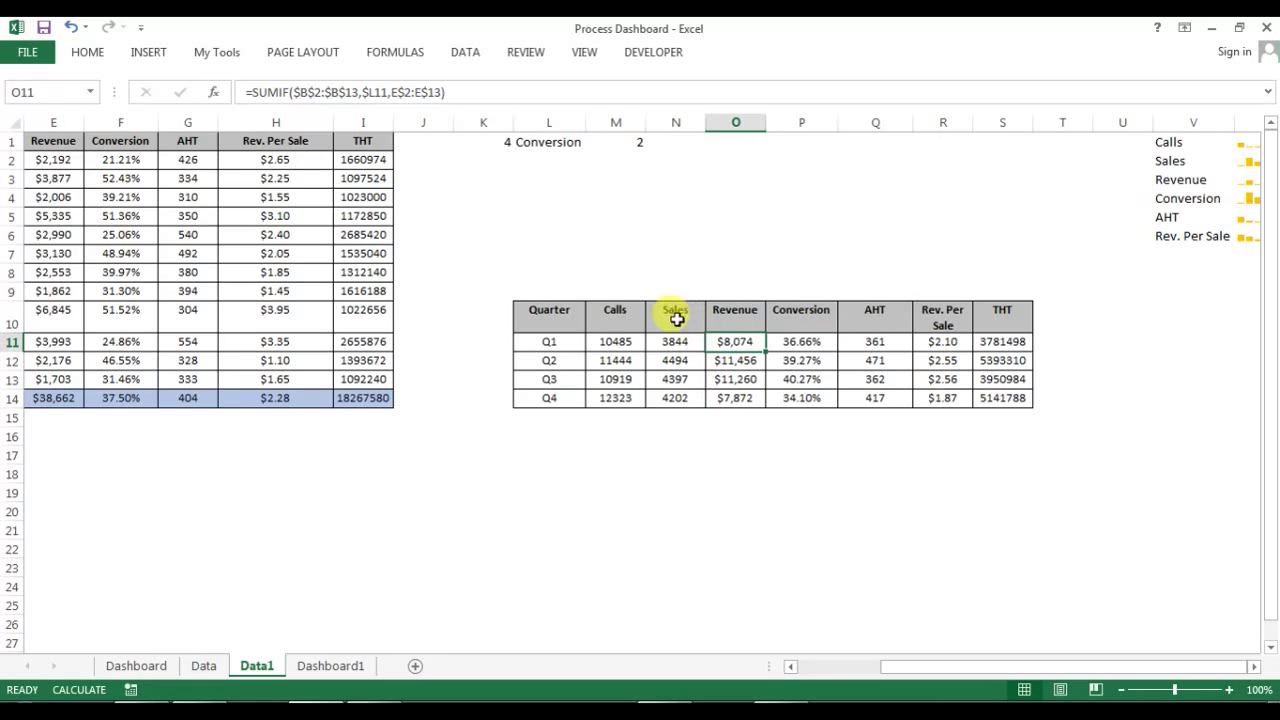
Step: Copy the Quarter header from L10 into L17 below the table without its formatting
click(632, 312)
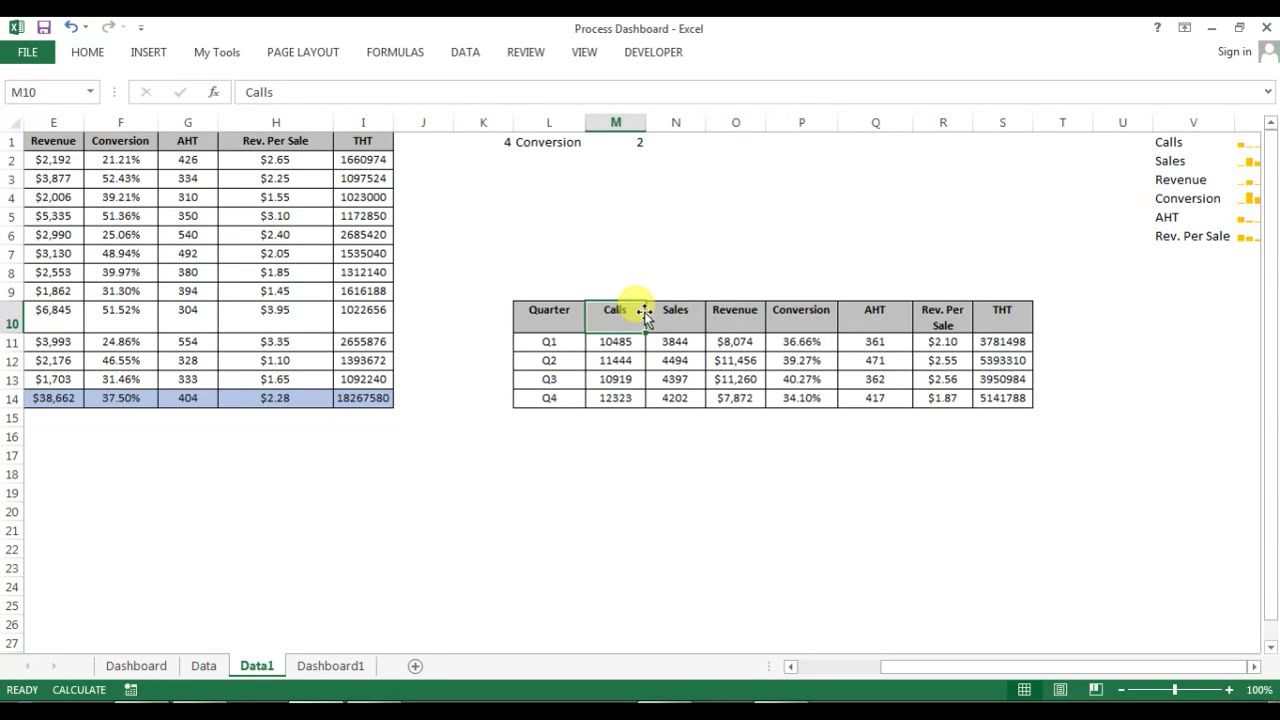
click(569, 314)
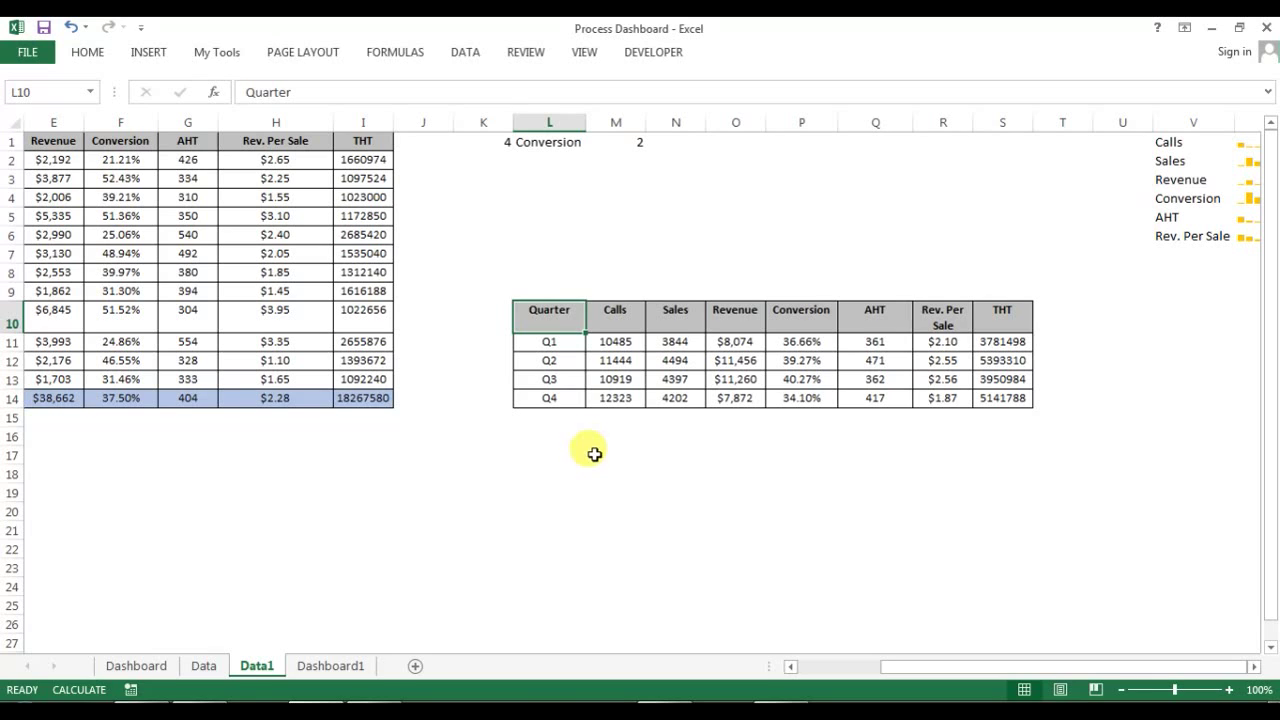
key(ctrl+c)
click(563, 452)
key(alt+e)
key(s)
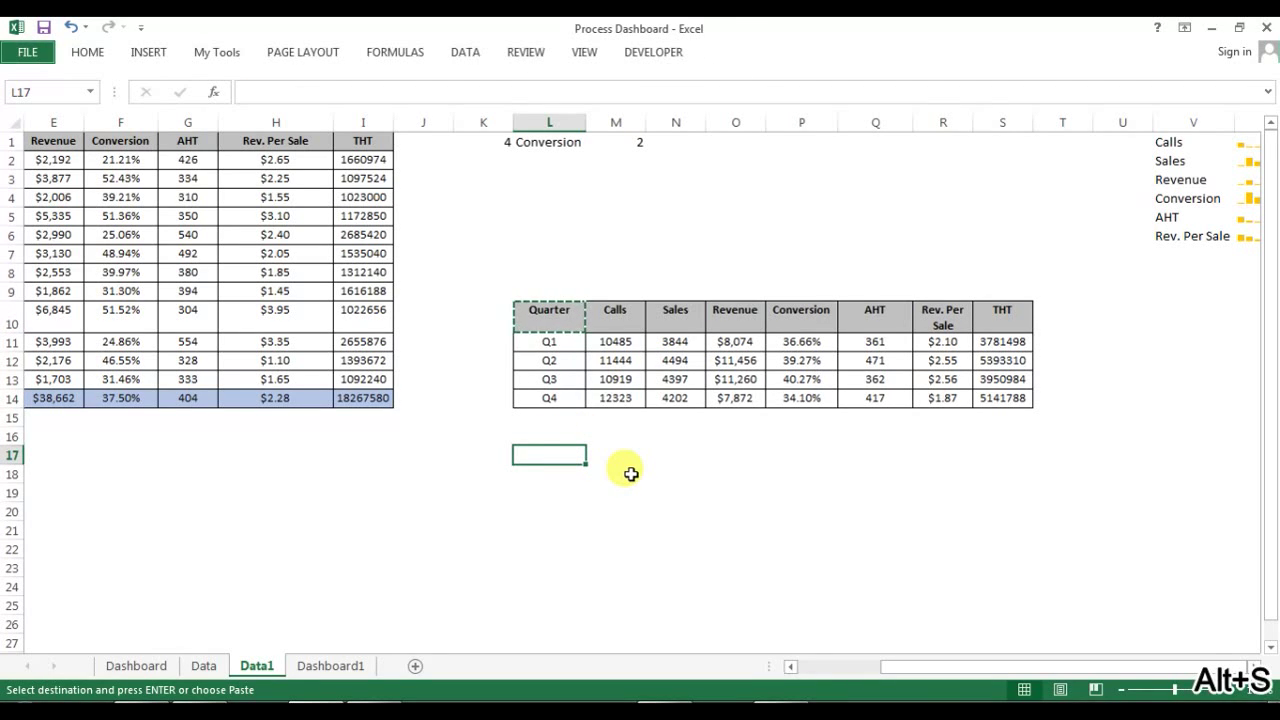
key(Return)
key(Escape)
Step: Enter the heading "Metric for Quarter" in M17 beside the Quarter label
click(620, 458)
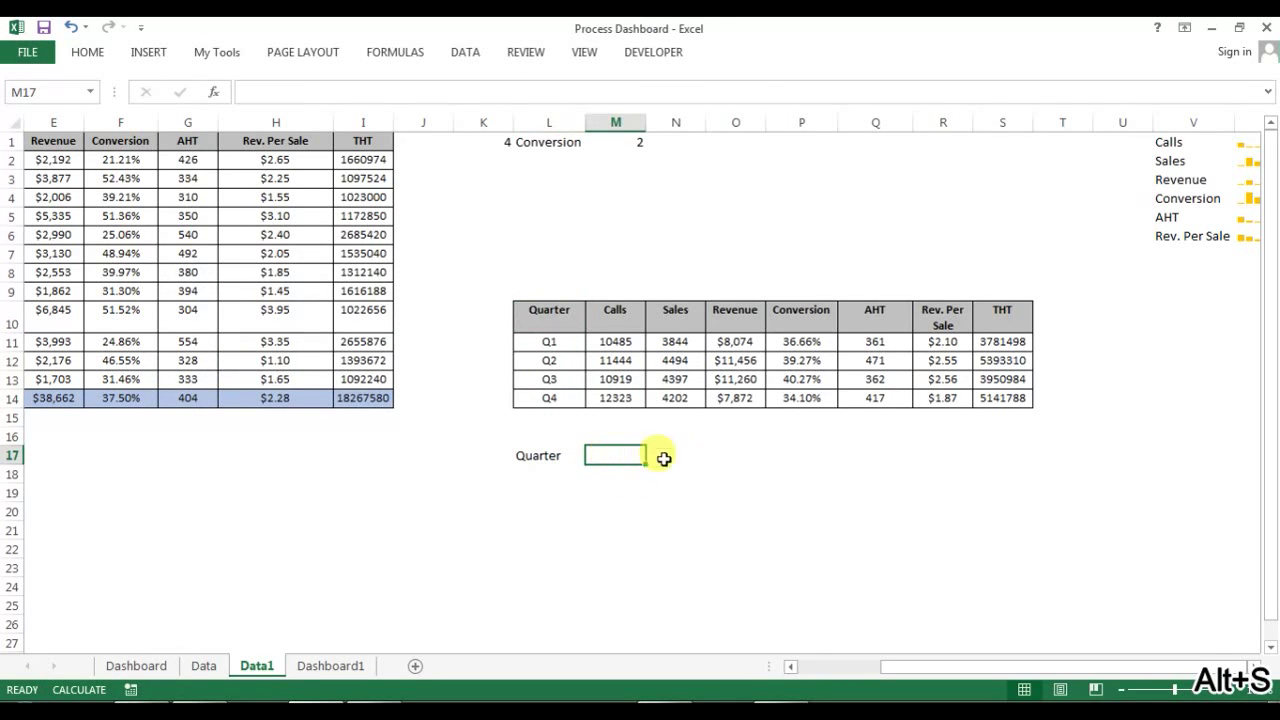
text(Metric for Quarter)
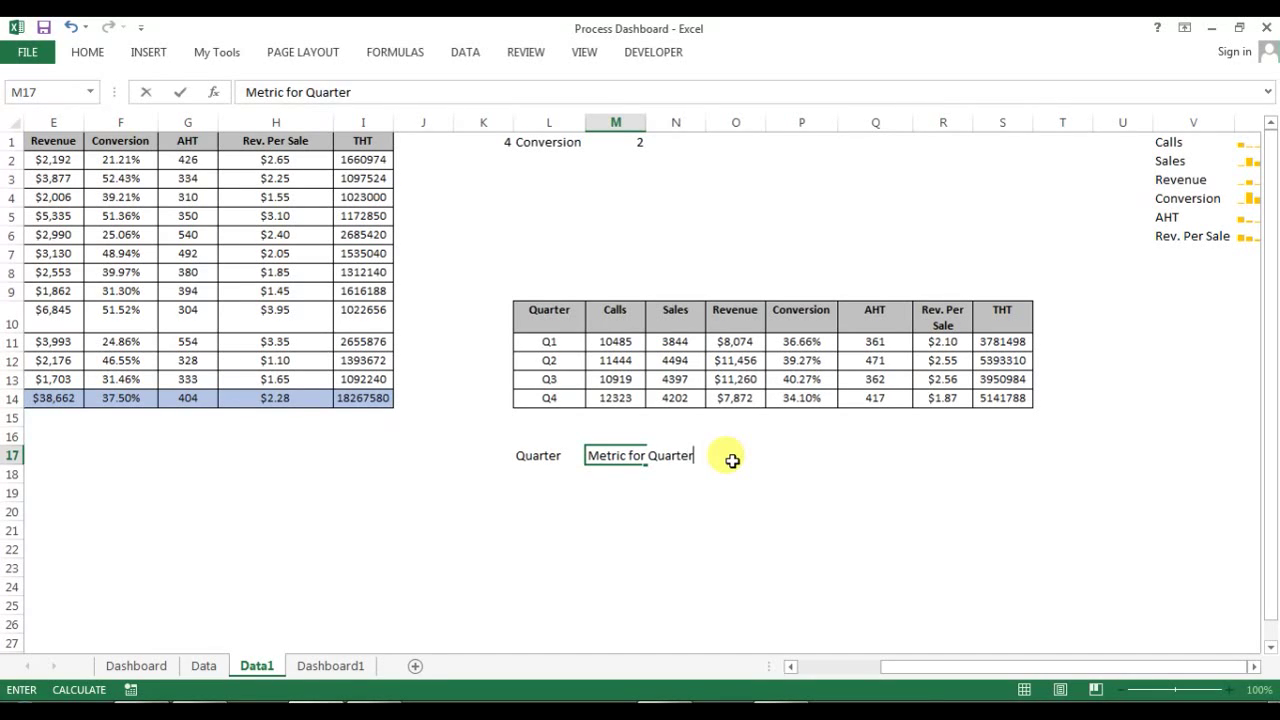
key(Down)
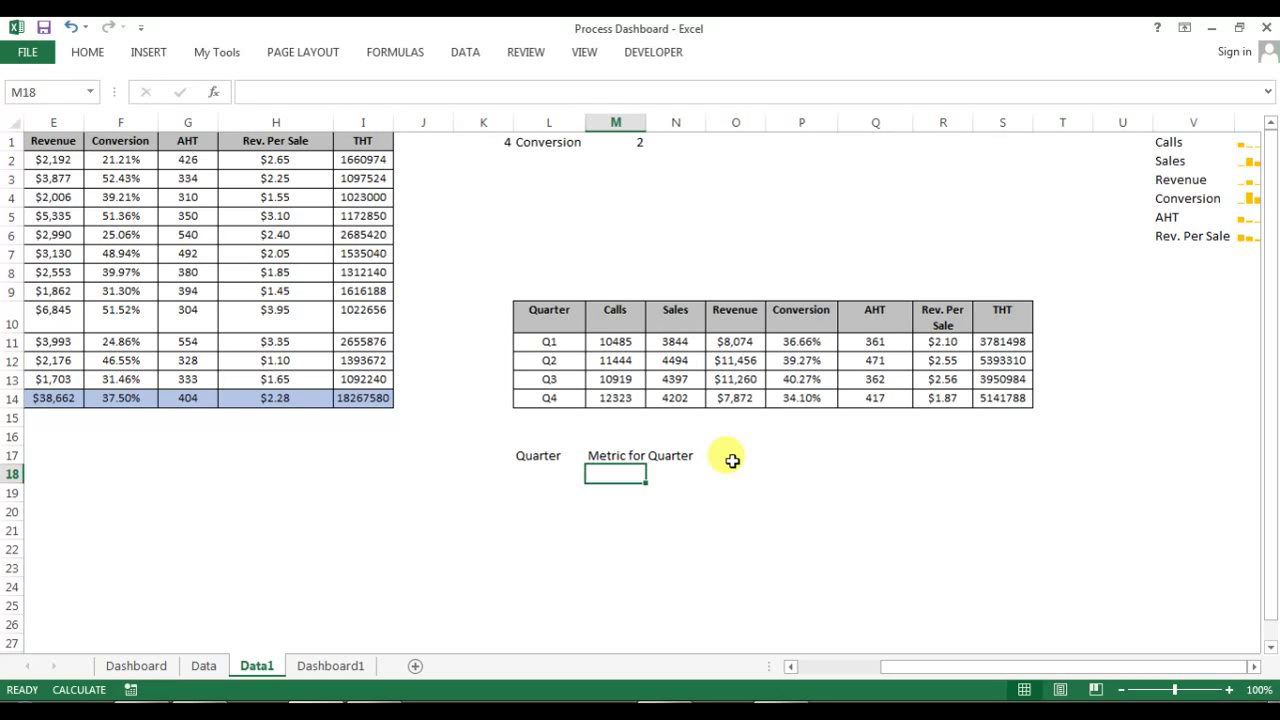
Step: Enter the range address Data1!L11:L14 as plain text, without an equals sign, in L18 under the Quarter label
key(Up)
key(Left)
key(Right)
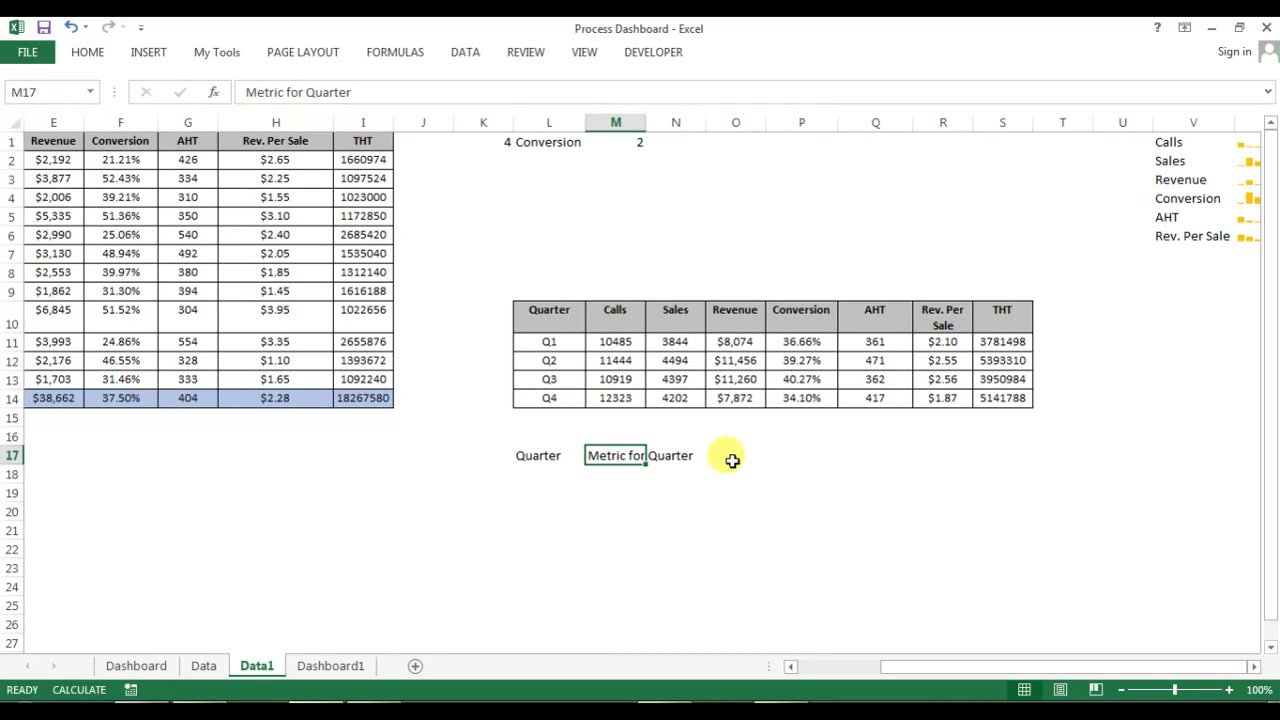
key(Down)
key(Left)
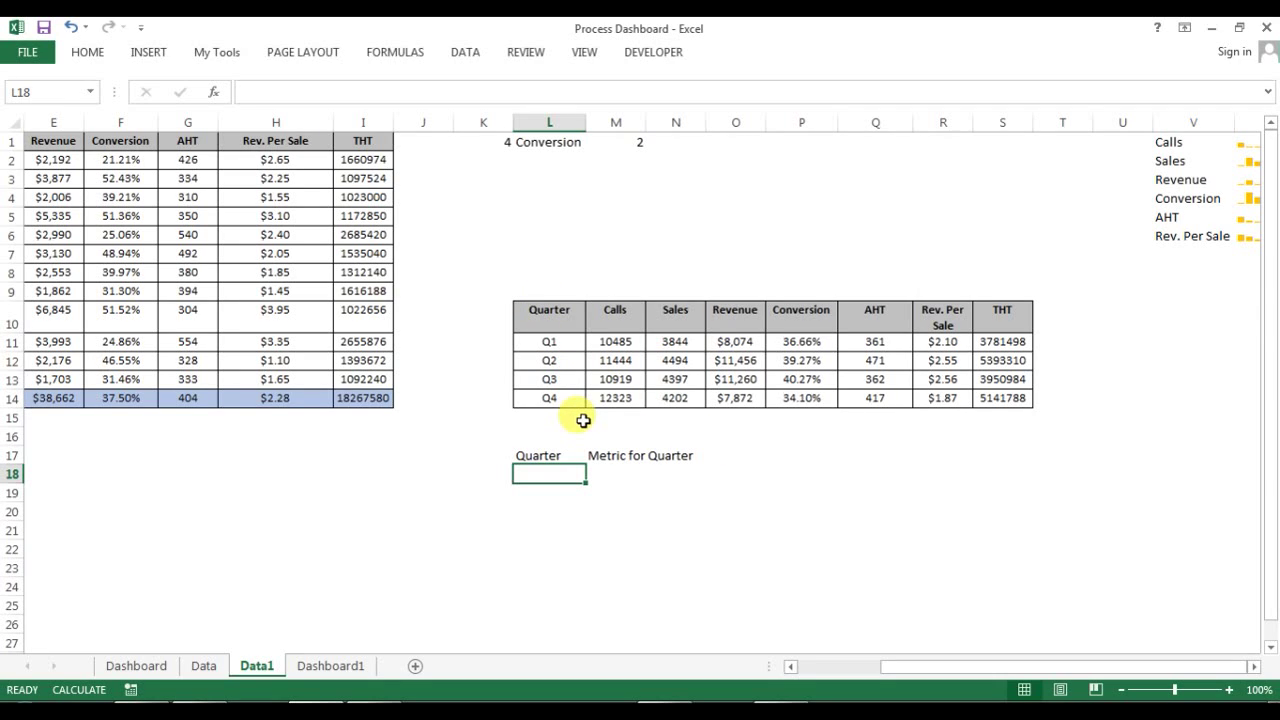
text(=)
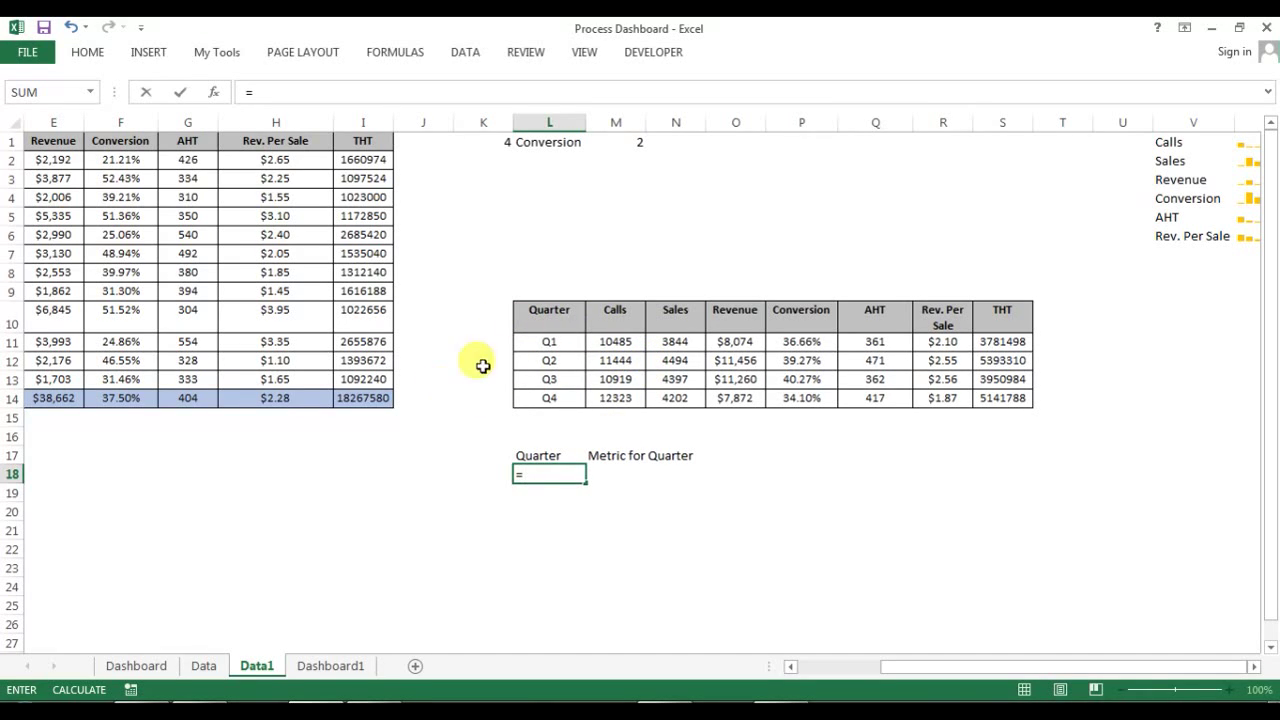
click(240, 665)
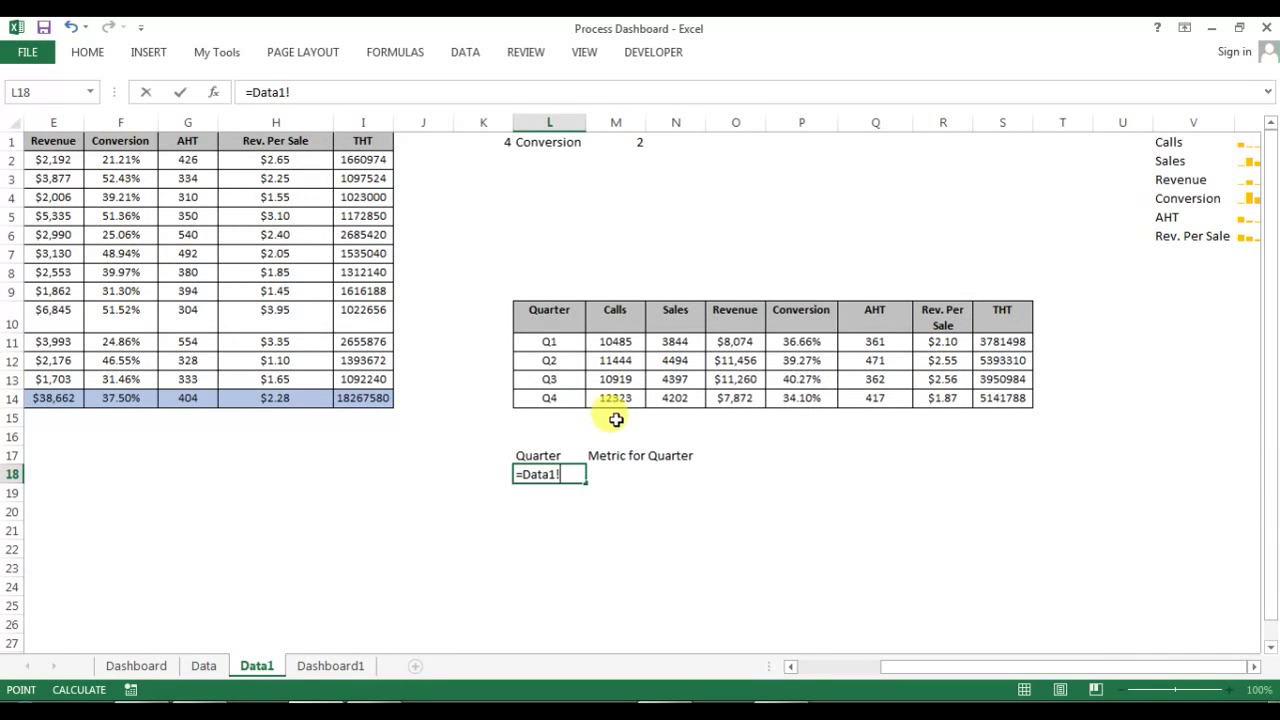
drag(549, 341, 563, 400)
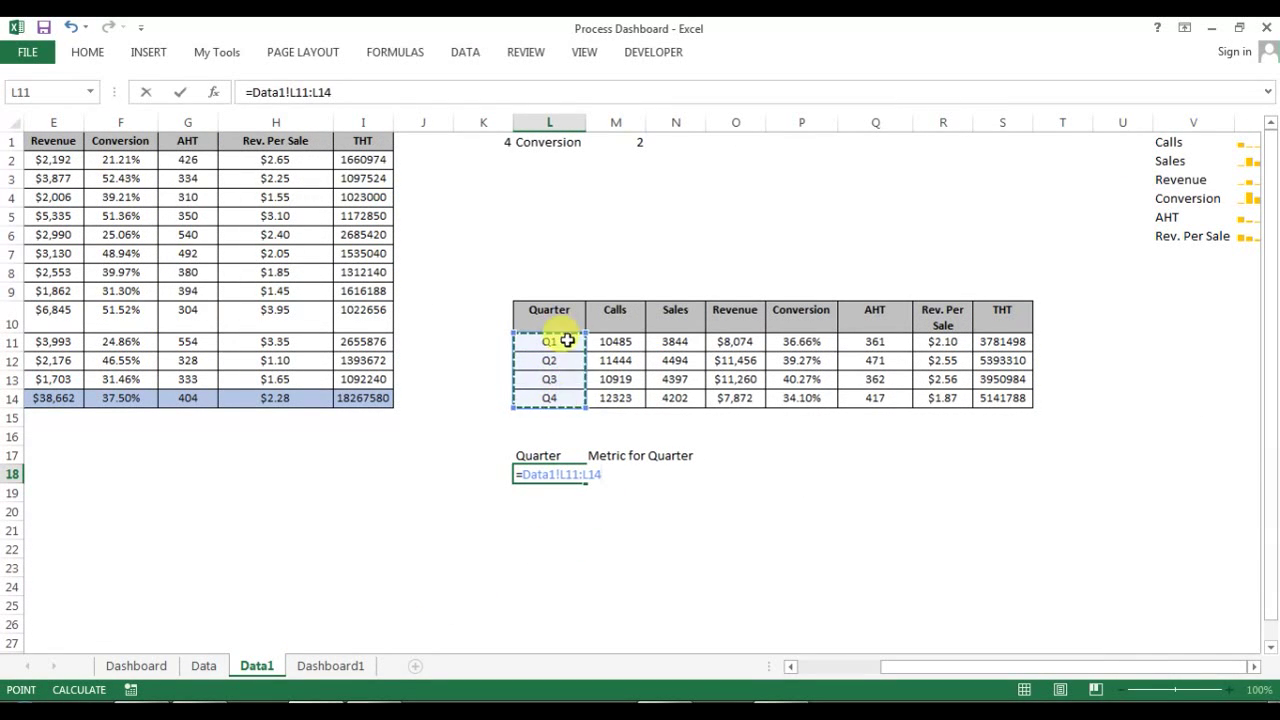
click(258, 92)
key(BackSpace)
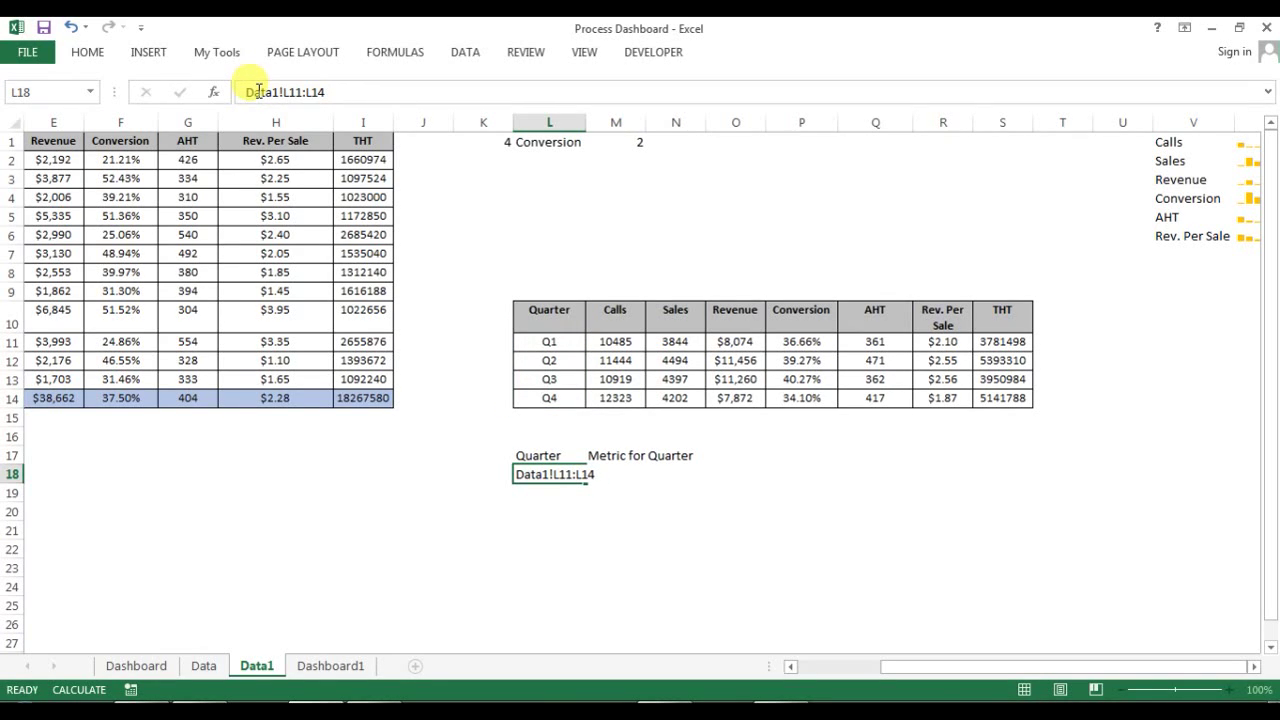
key(Return)
click(651, 534)
Step: Copy the range address text from L18 into M18 under Metric for Quarter
click(566, 474)
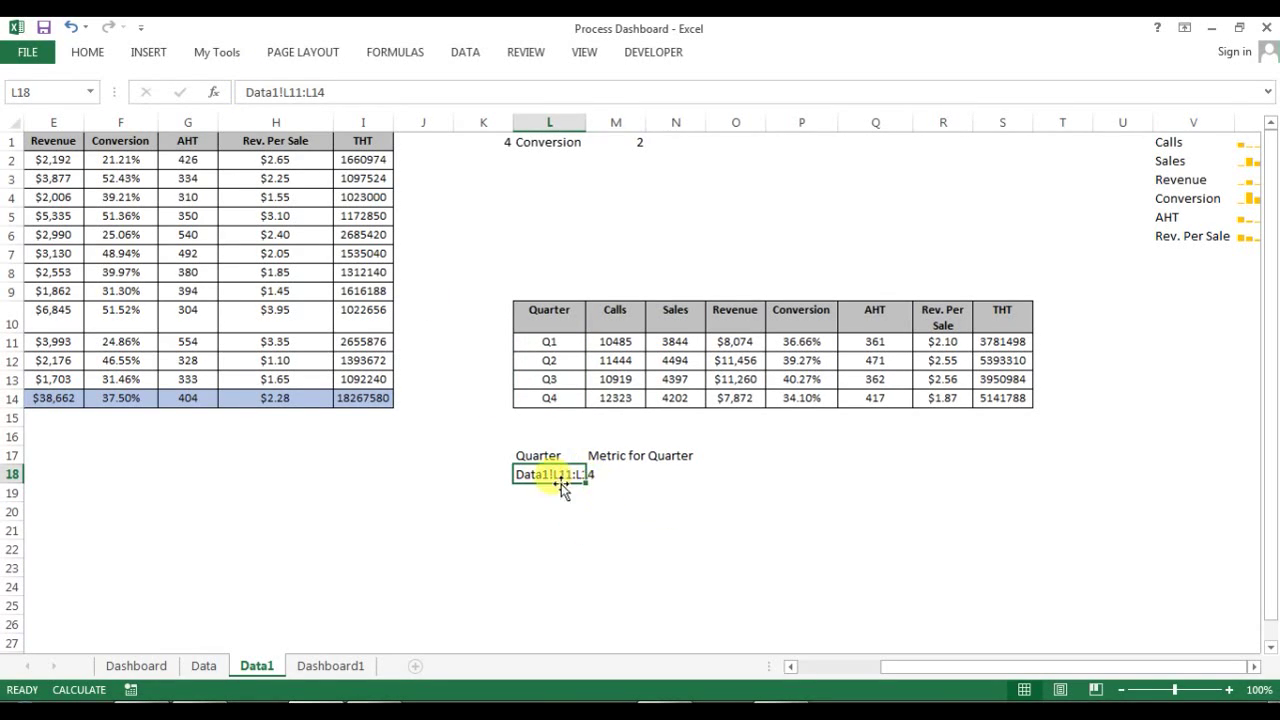
key(ctrl+c)
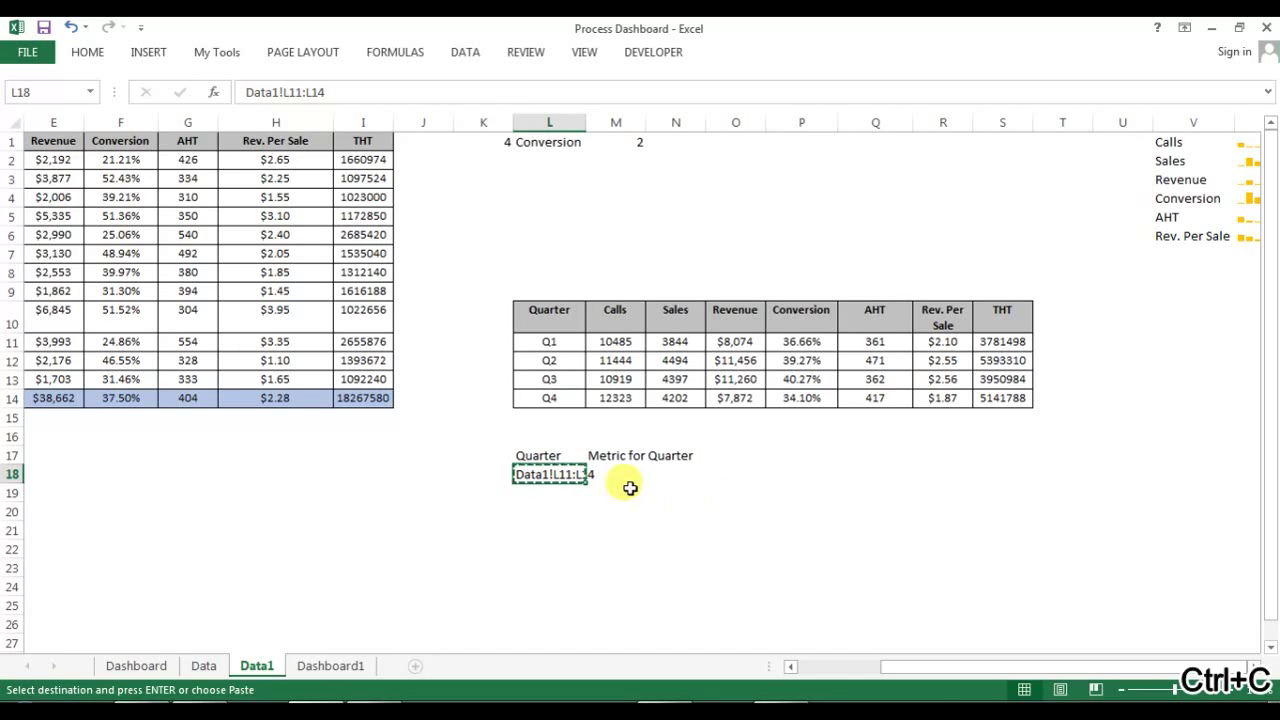
click(614, 474)
key(ctrl+v)
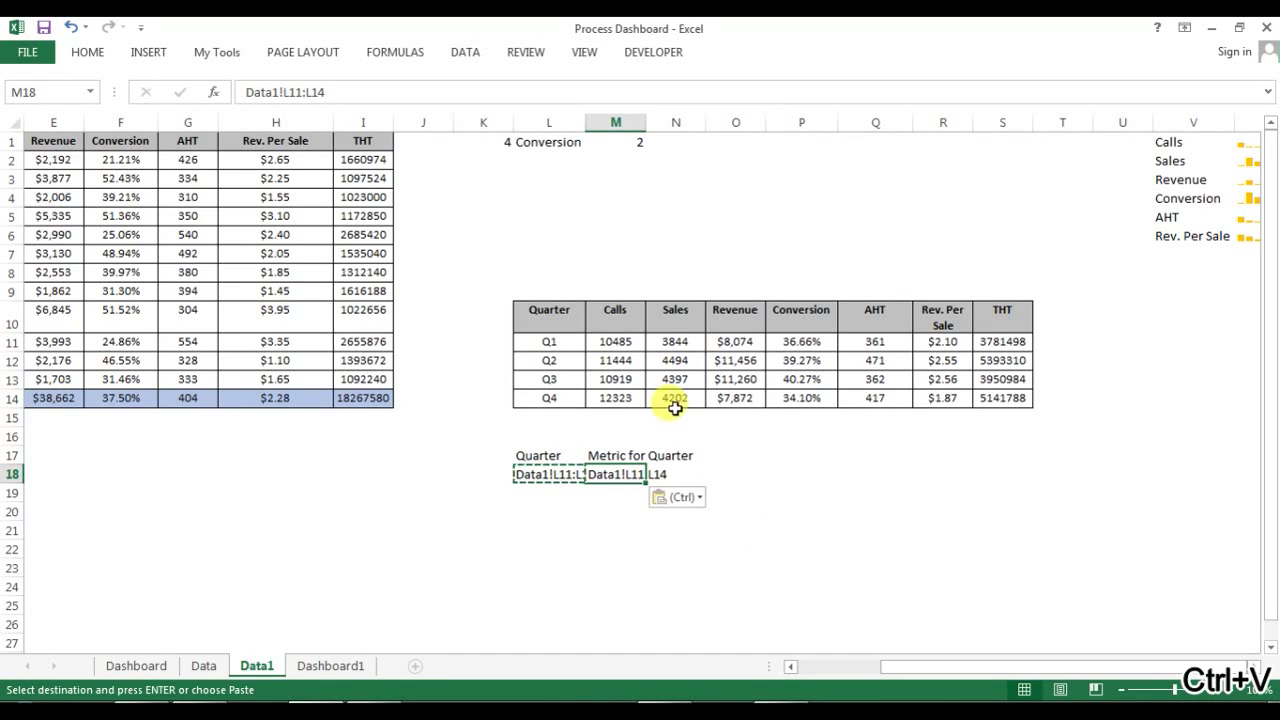
key(Escape)
Step: Set the Dashboard1 metric selector to Calls and check the first and last quarterly Calls cells, M11 and M14, on Data1
click(636, 125)
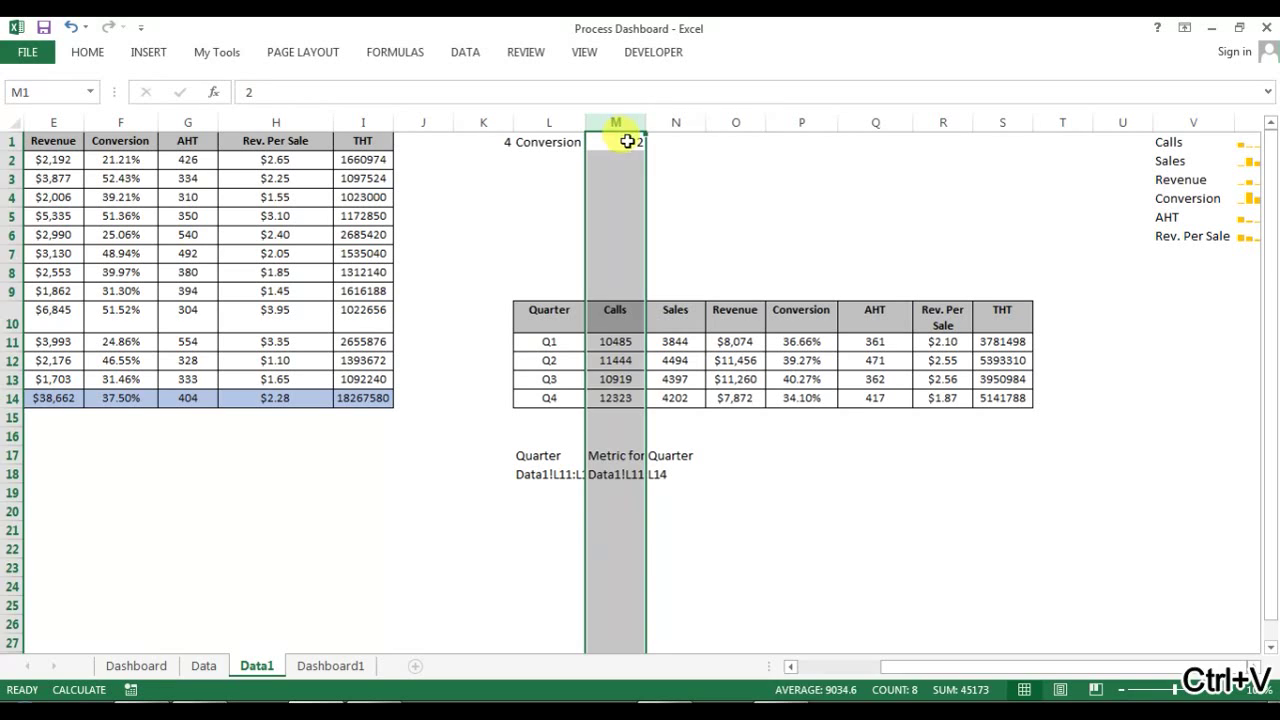
click(617, 142)
click(330, 665)
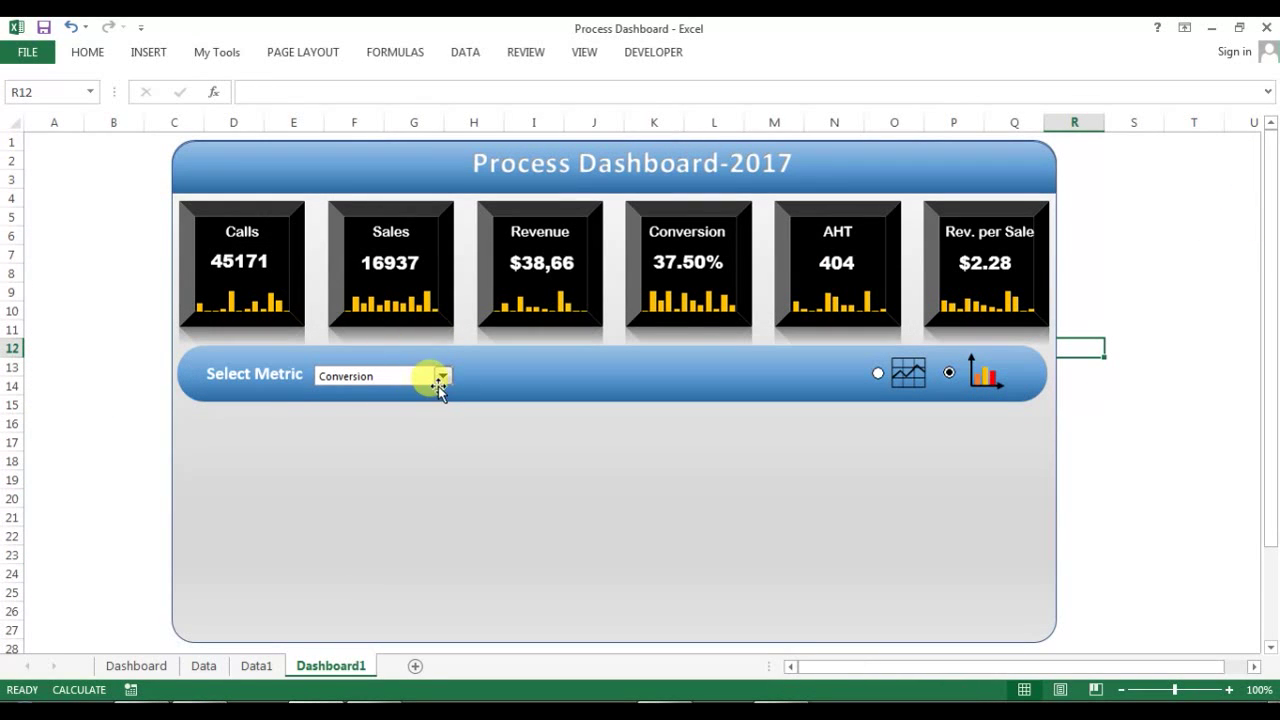
click(443, 376)
click(398, 393)
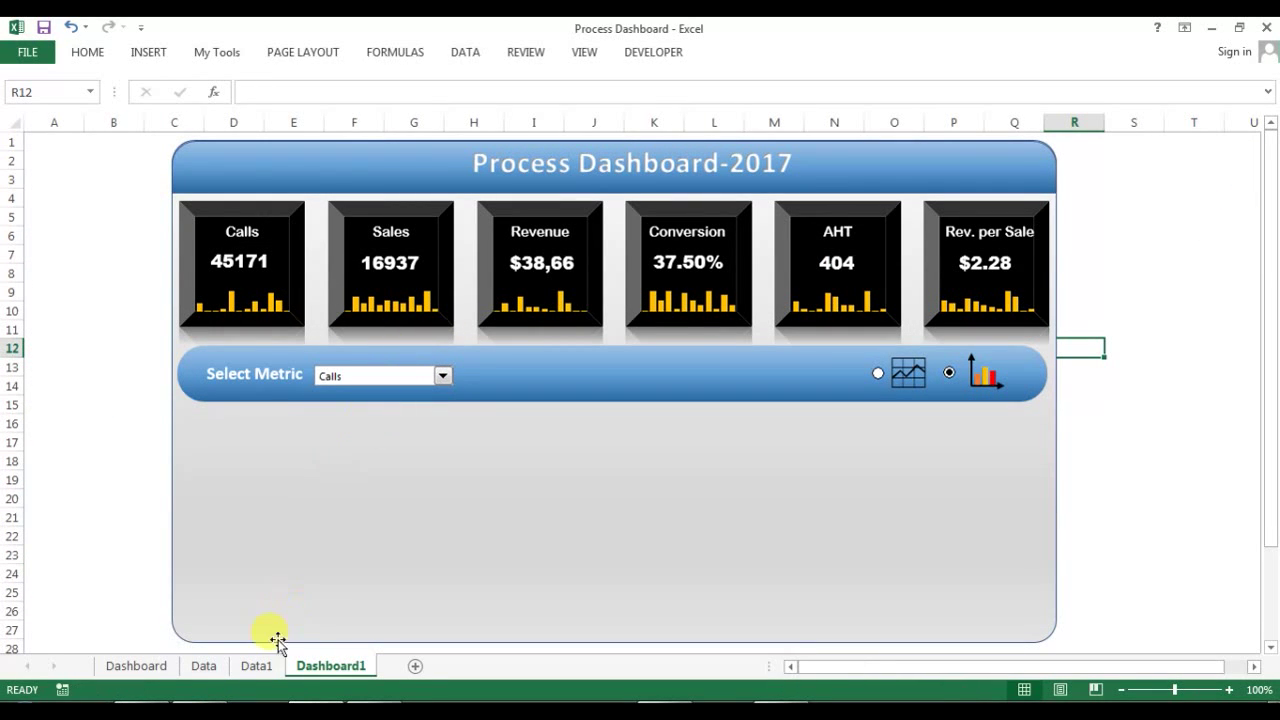
click(256, 665)
click(710, 490)
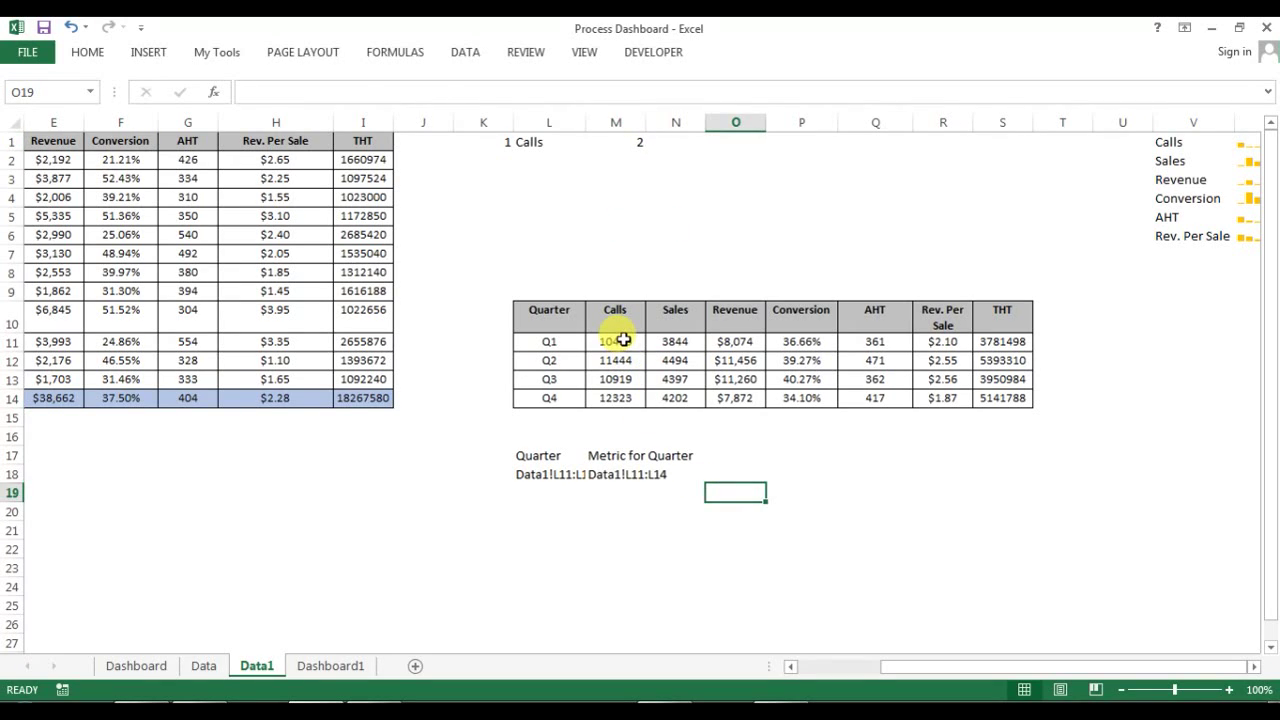
click(622, 341)
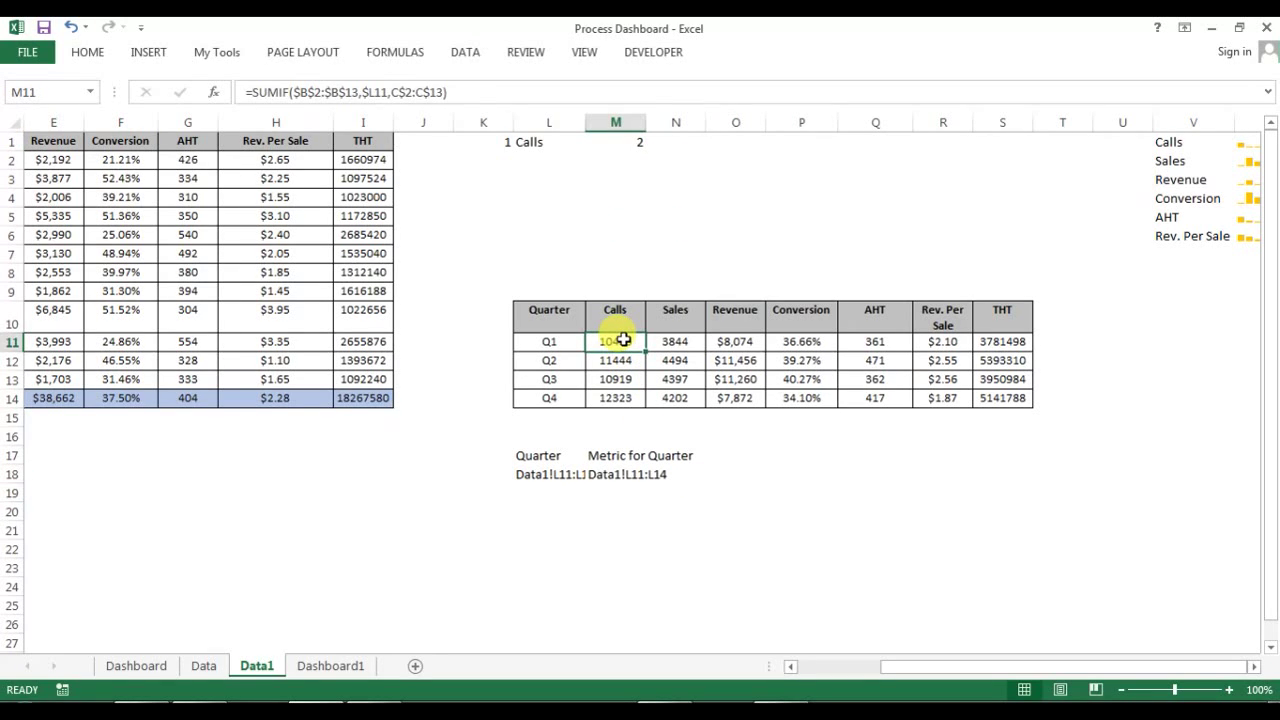
click(617, 397)
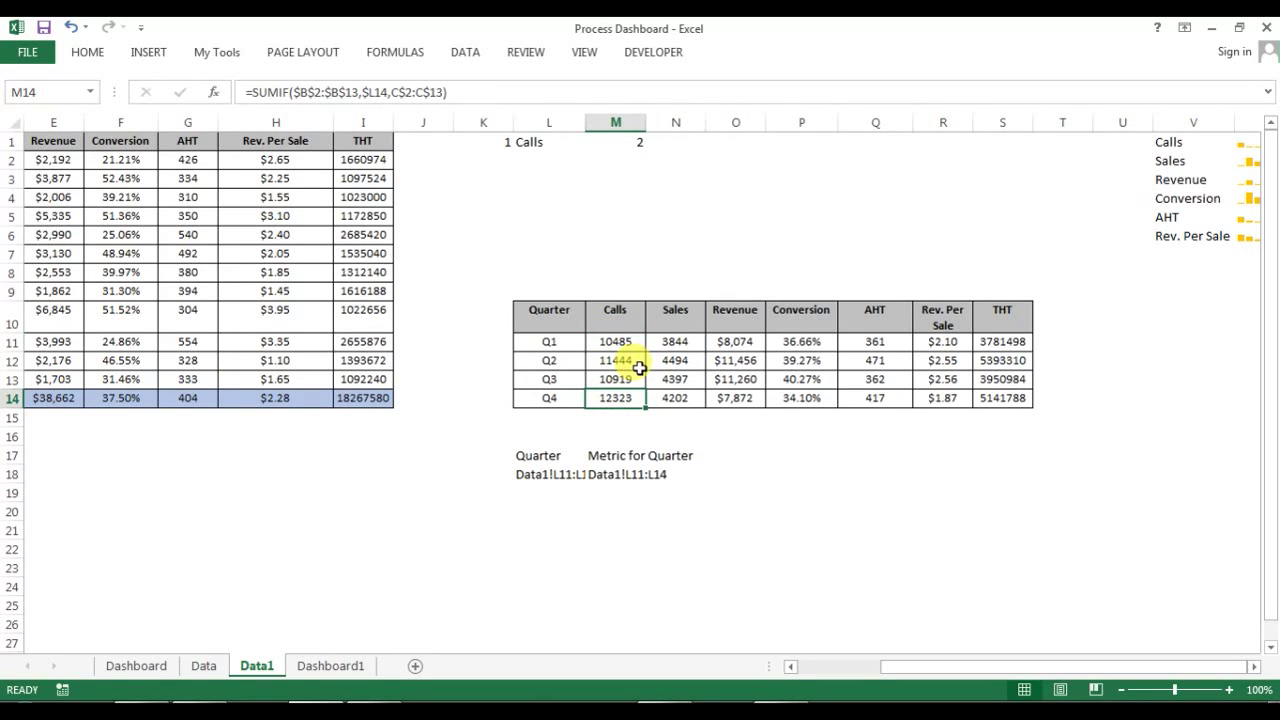
Step: Set the Dashboard1 metric selector to Revenue and check the first and last quarterly Revenue cells, O11 and O14, on Data1
click(300, 666)
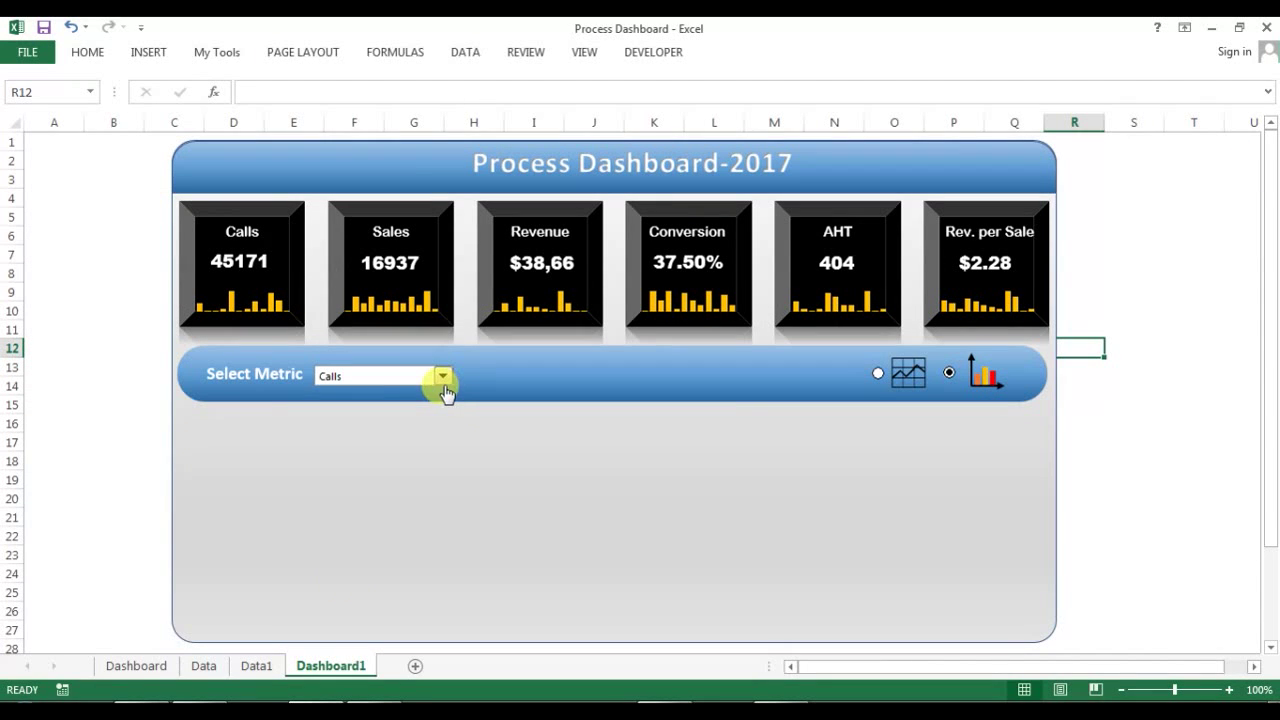
click(443, 386)
click(415, 418)
click(257, 666)
click(747, 337)
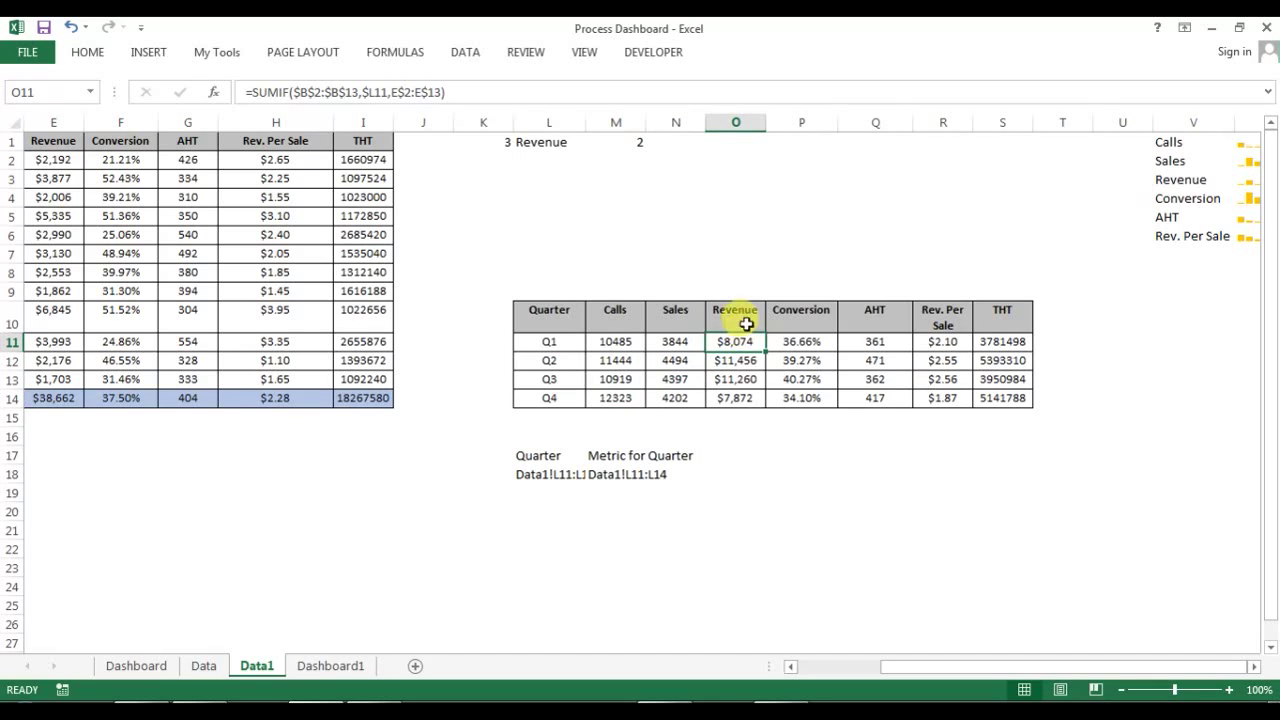
click(757, 400)
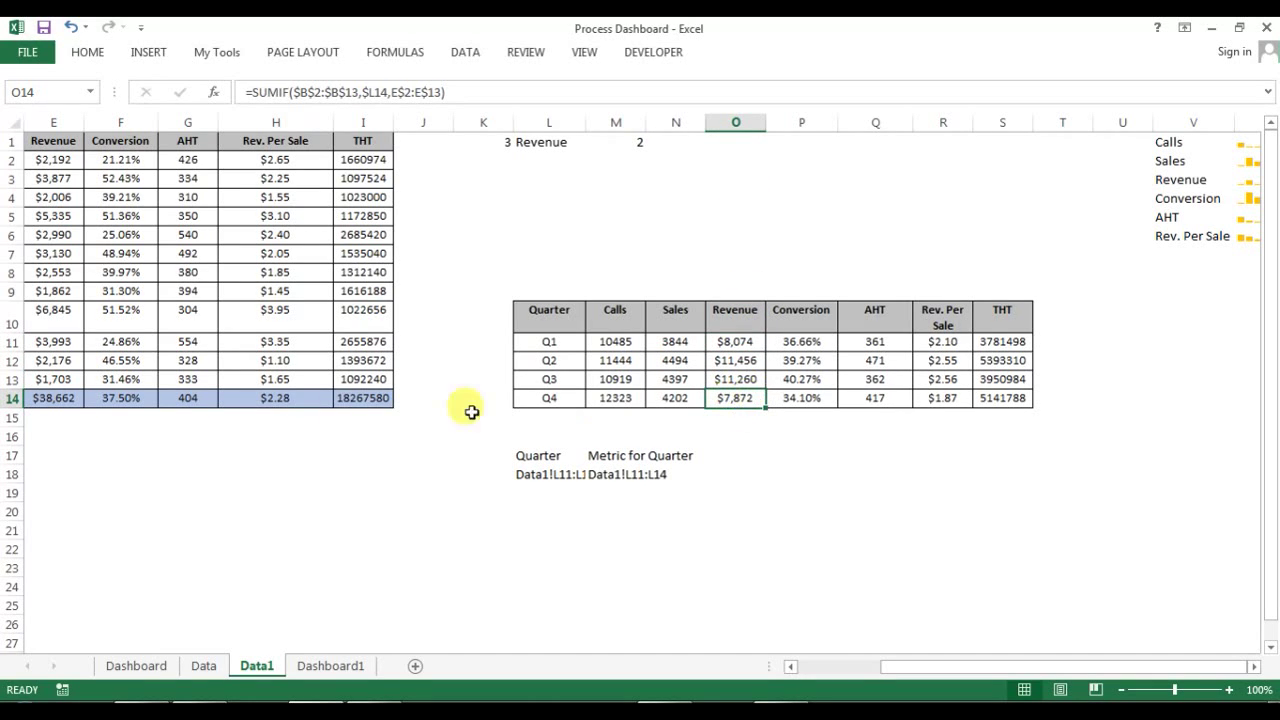
Step: Enter =MATCH(L1,10:10,0) in M16 to find the selected metric's column among the row 10 headers
click(600, 474)
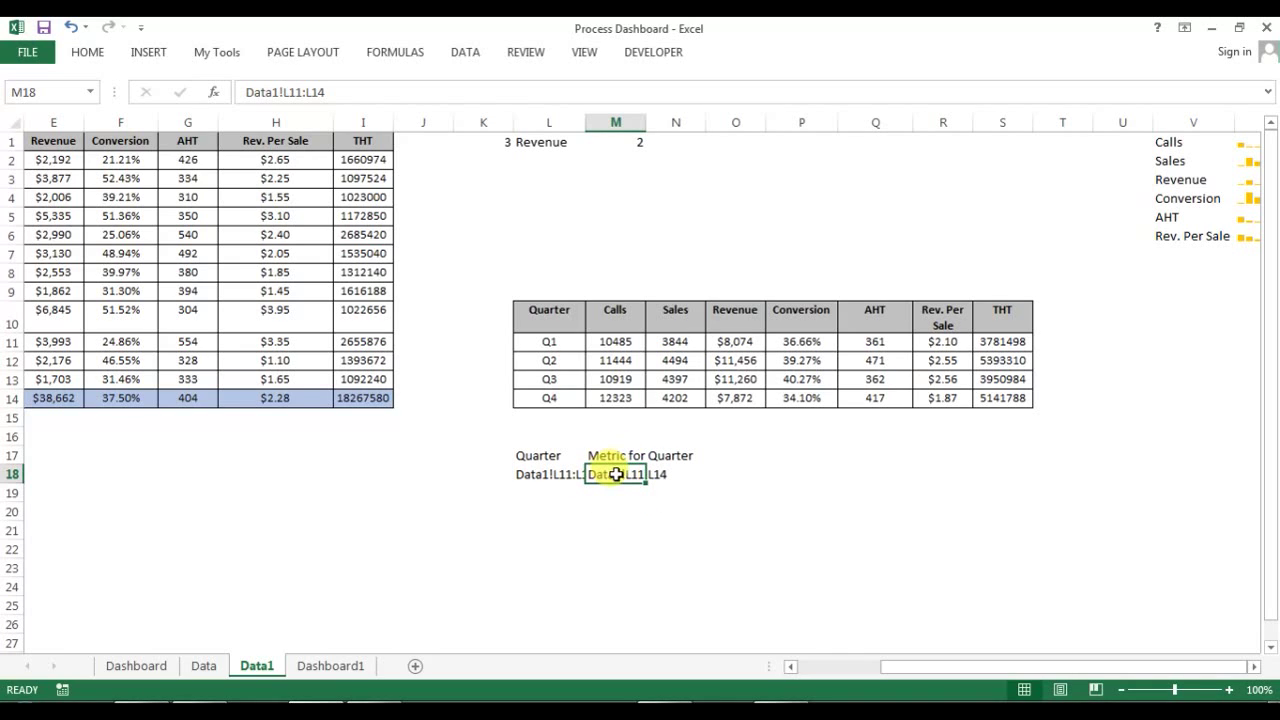
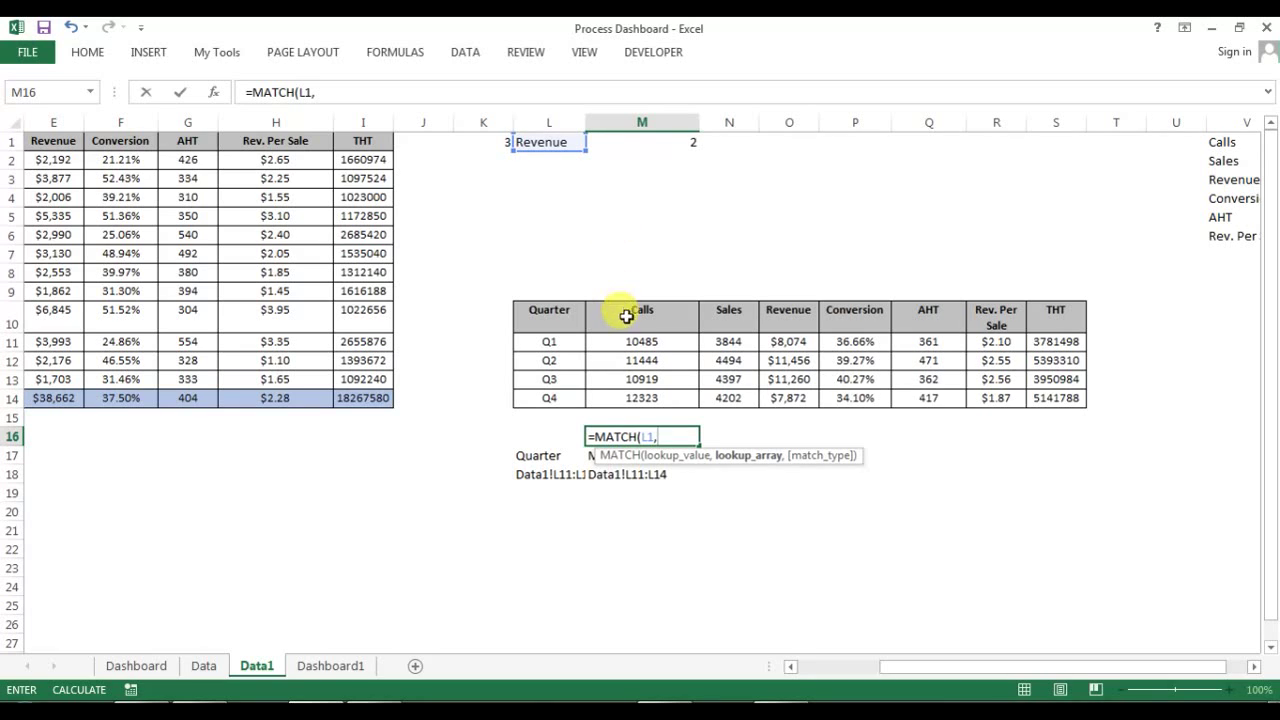
click(628, 321)
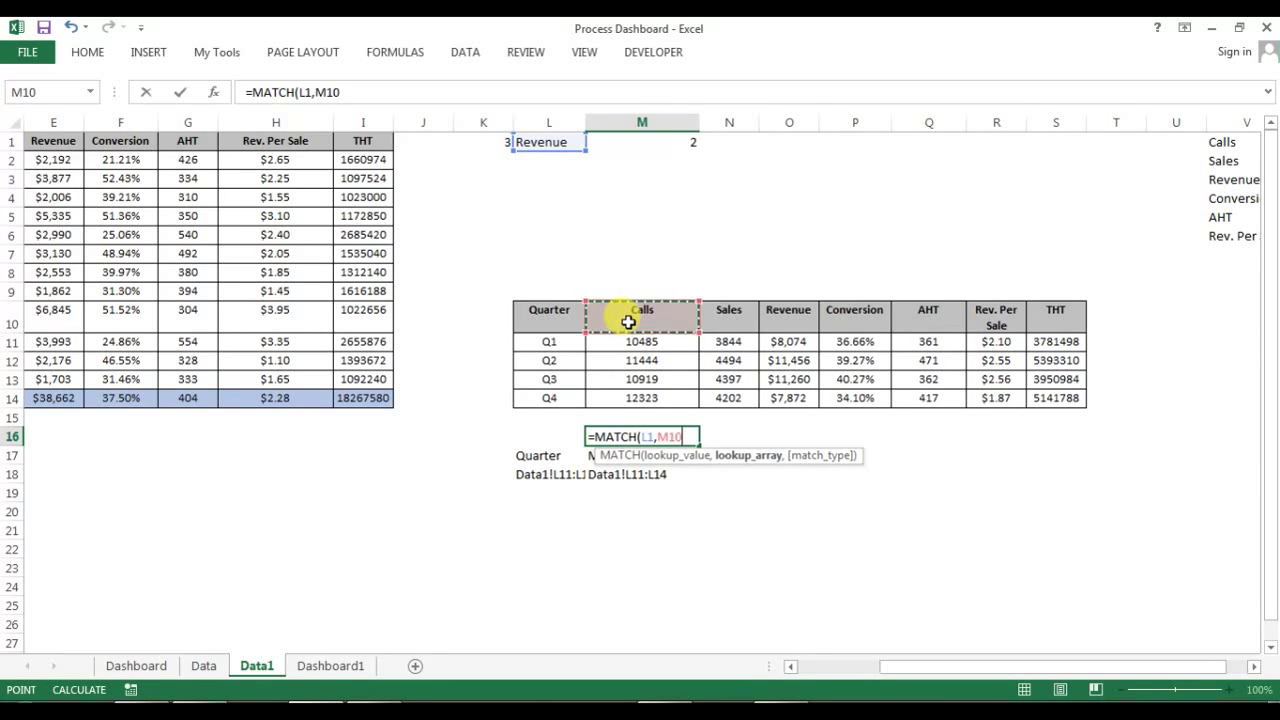
key(shift+space)
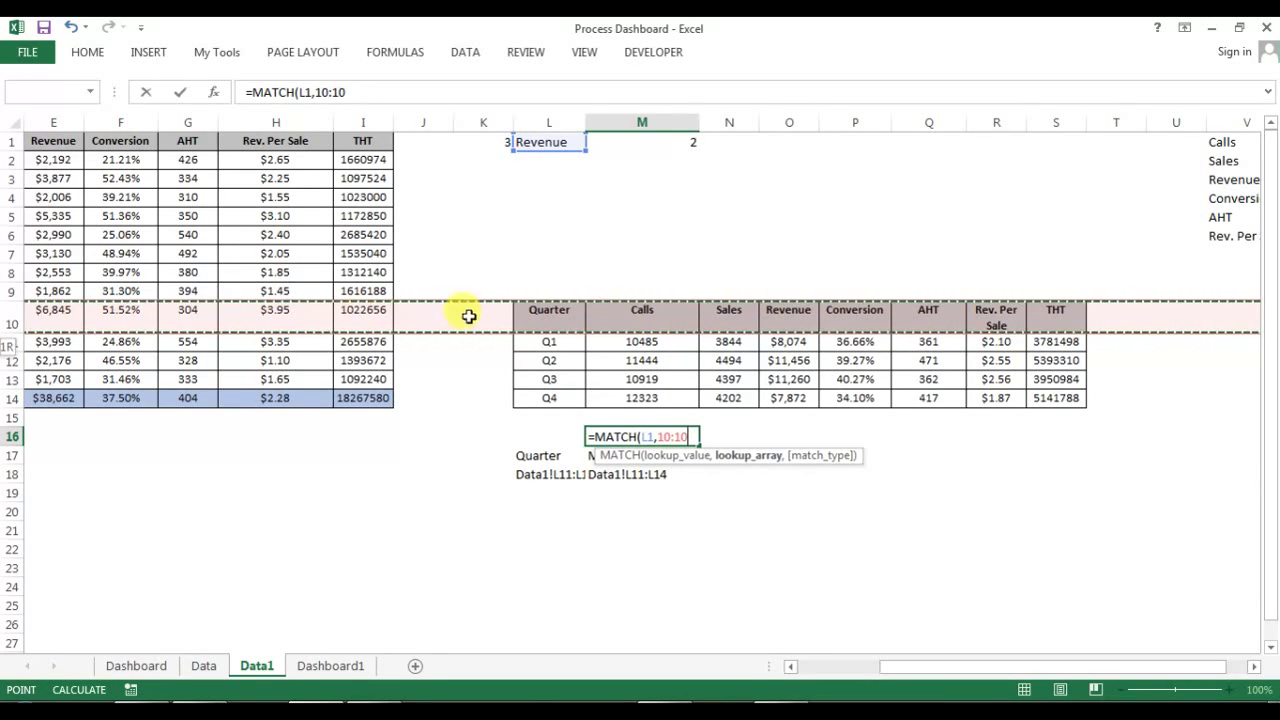
text(,)
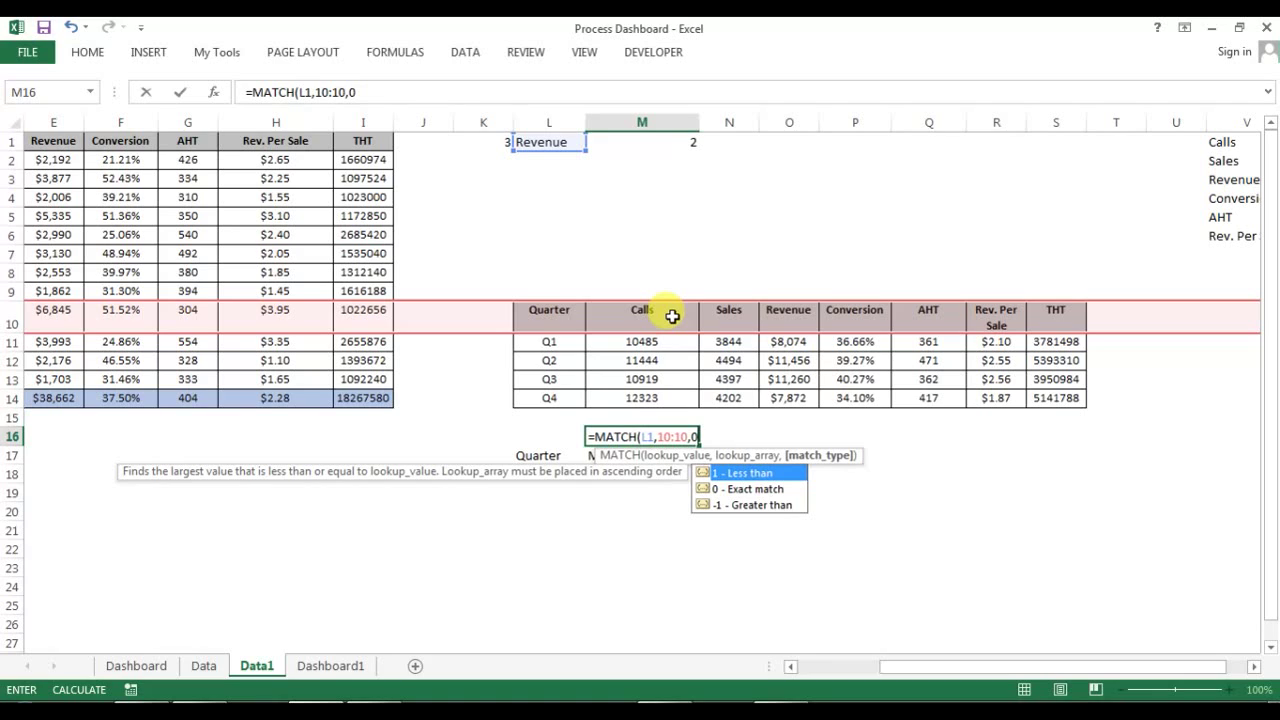
text(0))
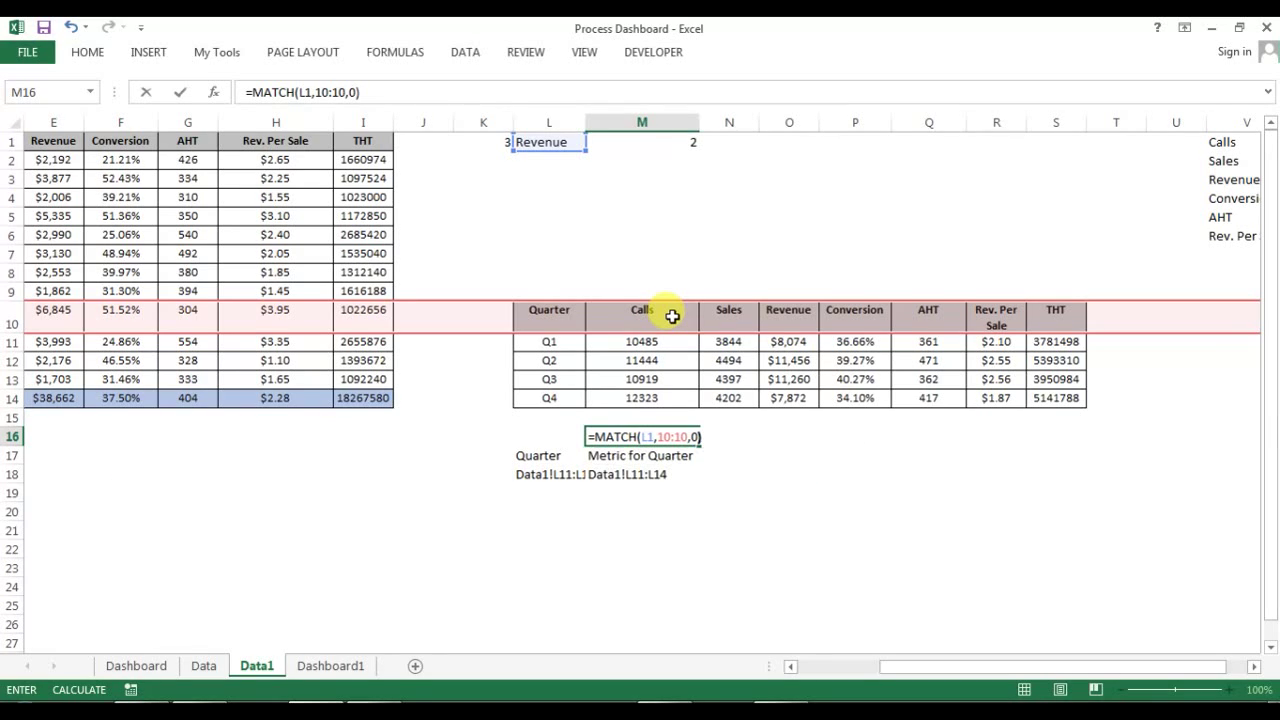
key(Return)
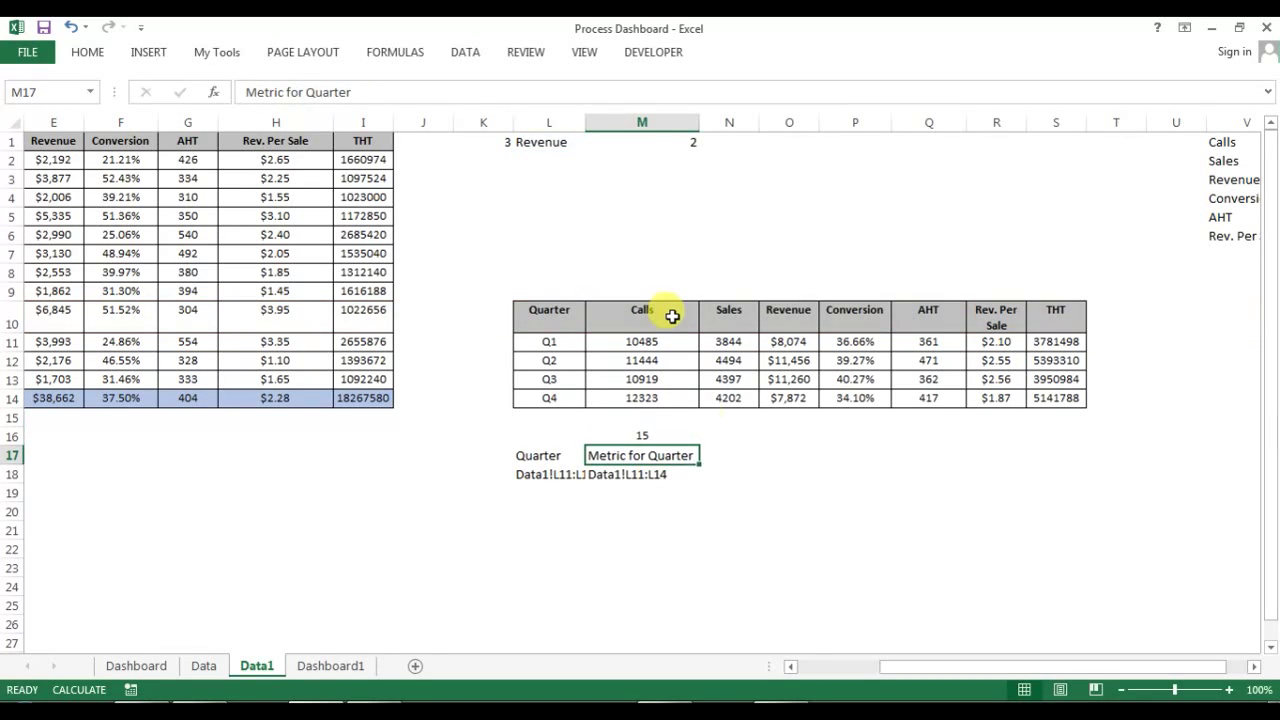
Step: Check the M16 match result against the Revenue header's column number with a temporary =COLUMN() formula in O9, and clear it
click(665, 436)
click(551, 143)
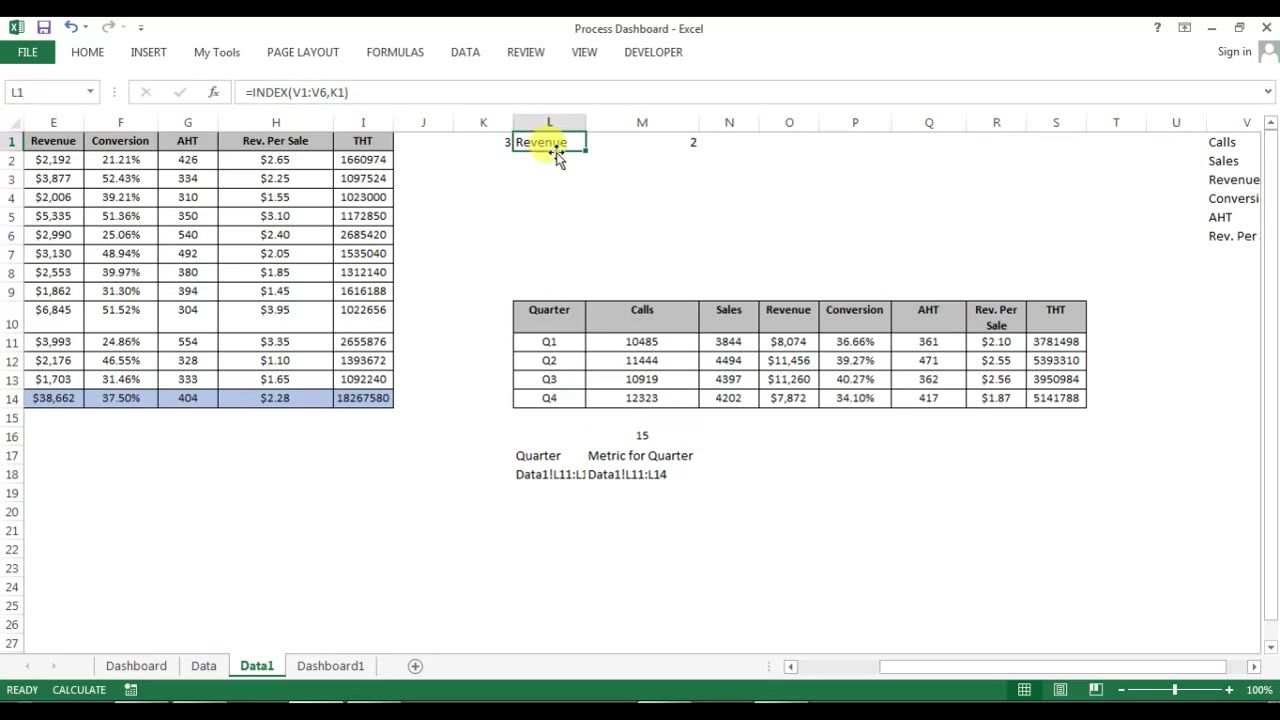
click(790, 316)
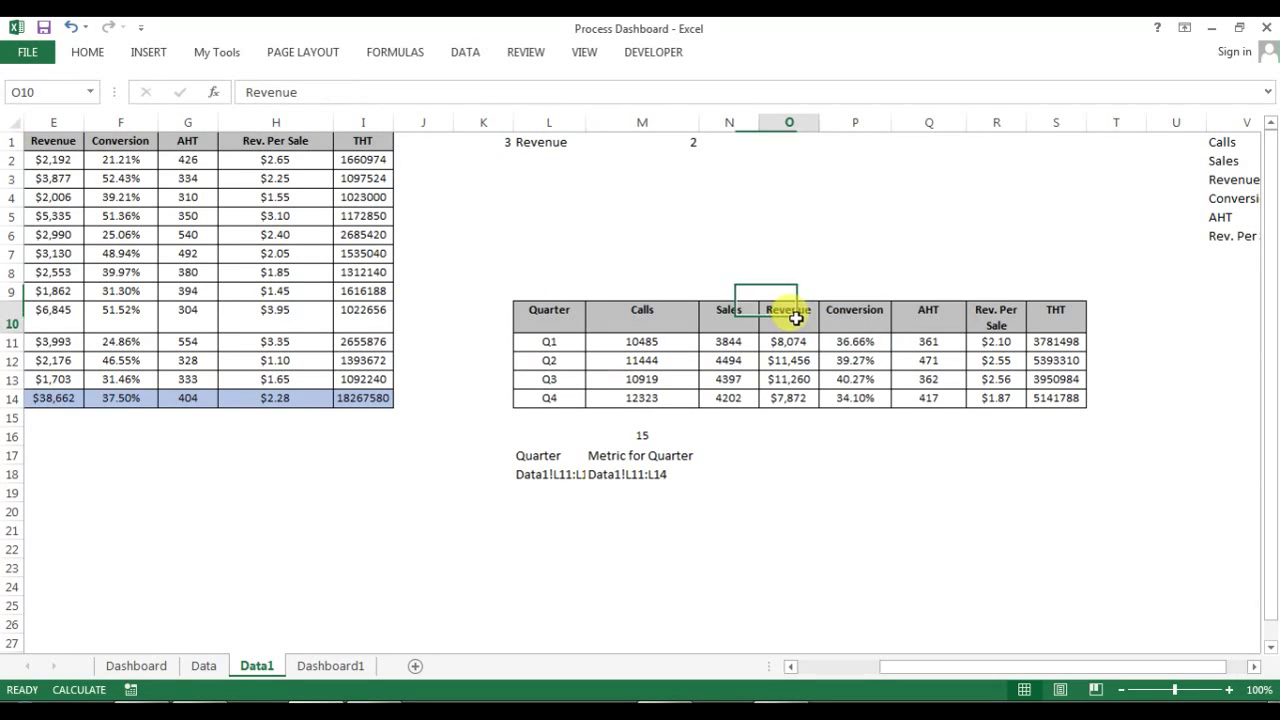
click(616, 434)
click(792, 288)
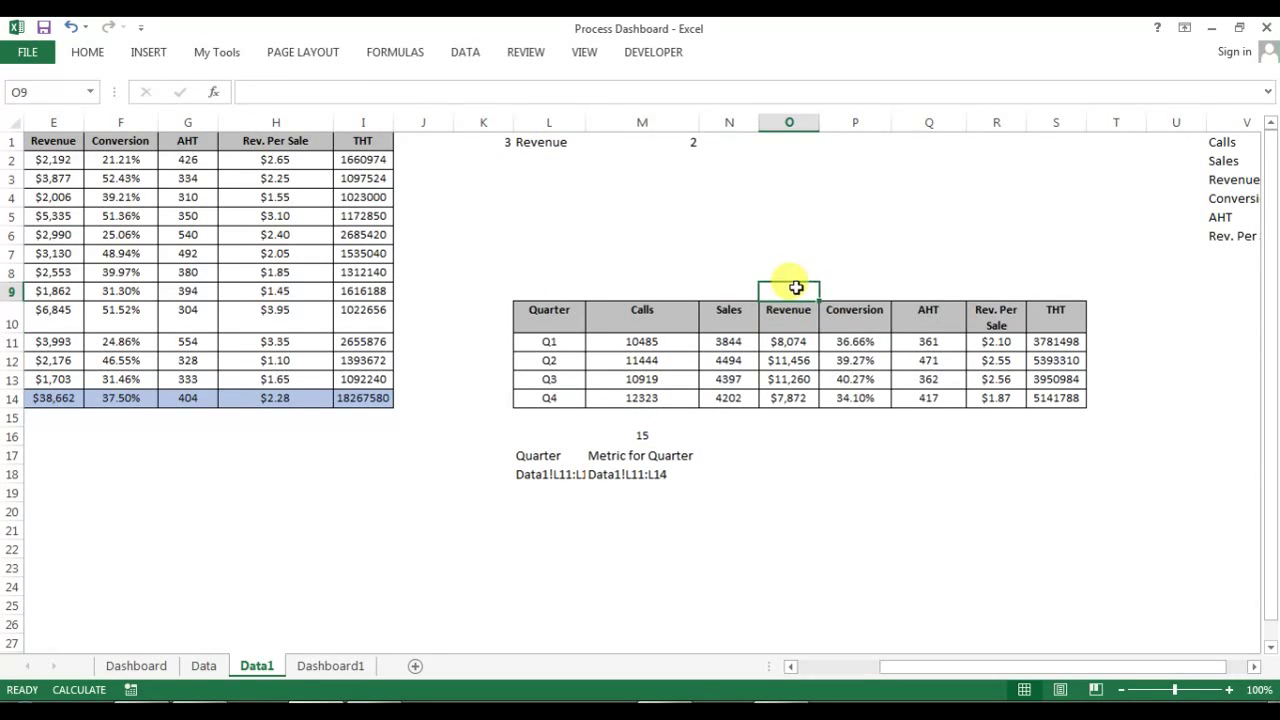
text(=co)
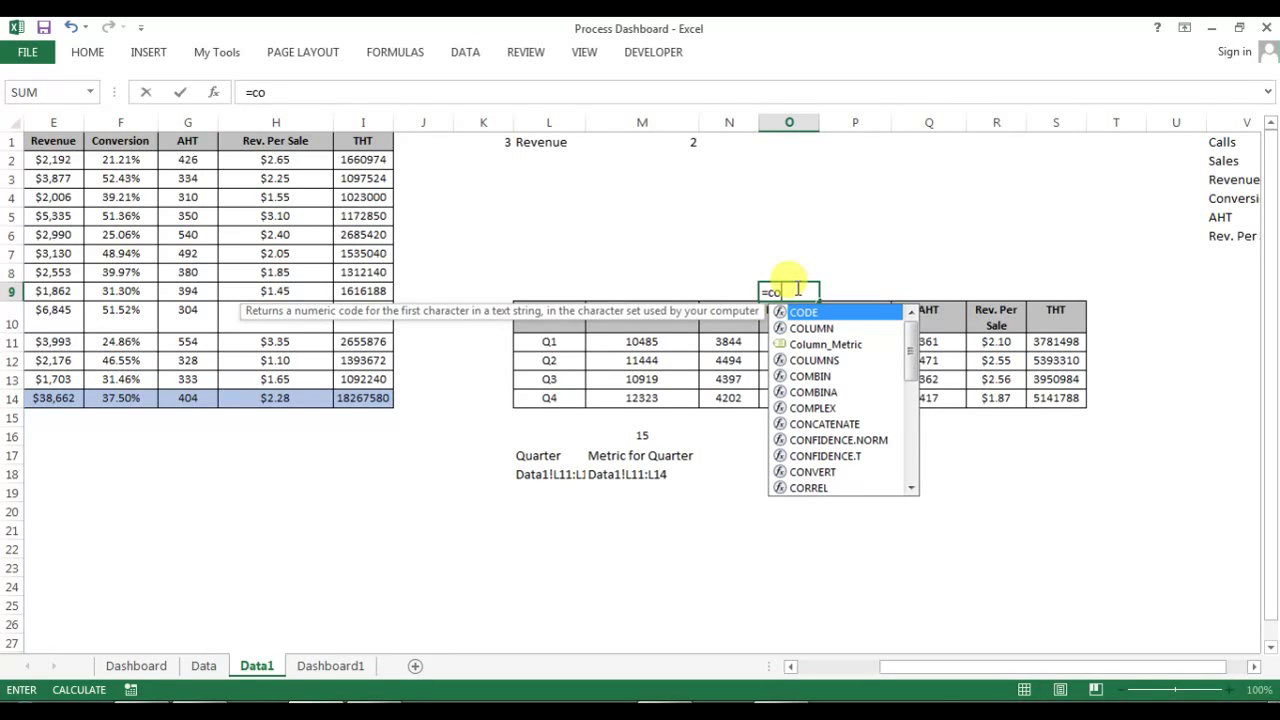
key(Right)
click(795, 288)
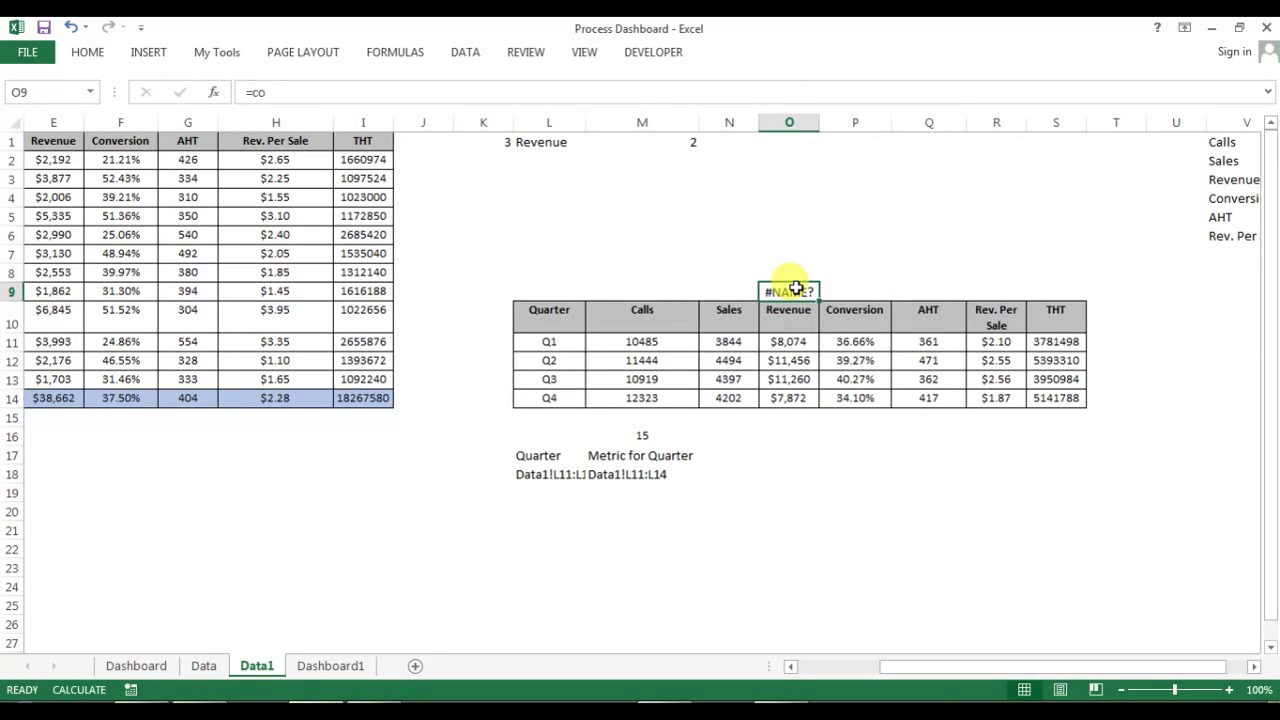
text(=co)
key(Down)
key(Tab)
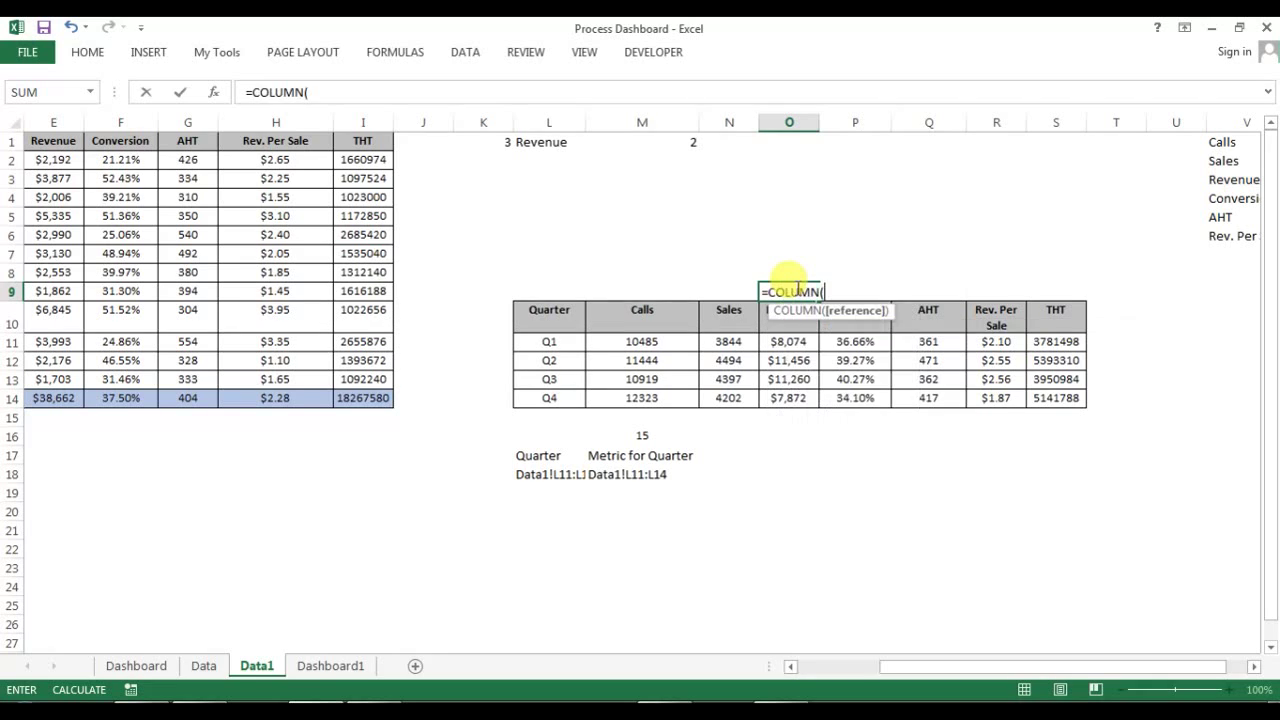
key(Return)
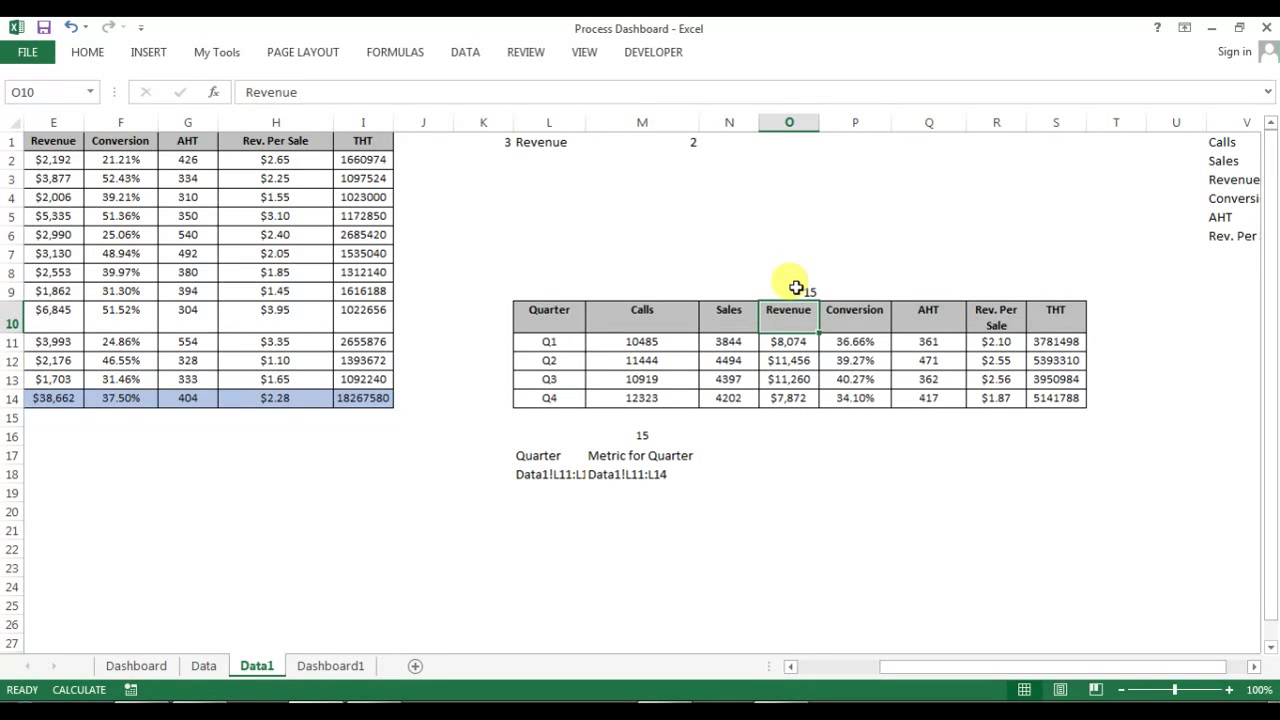
click(795, 288)
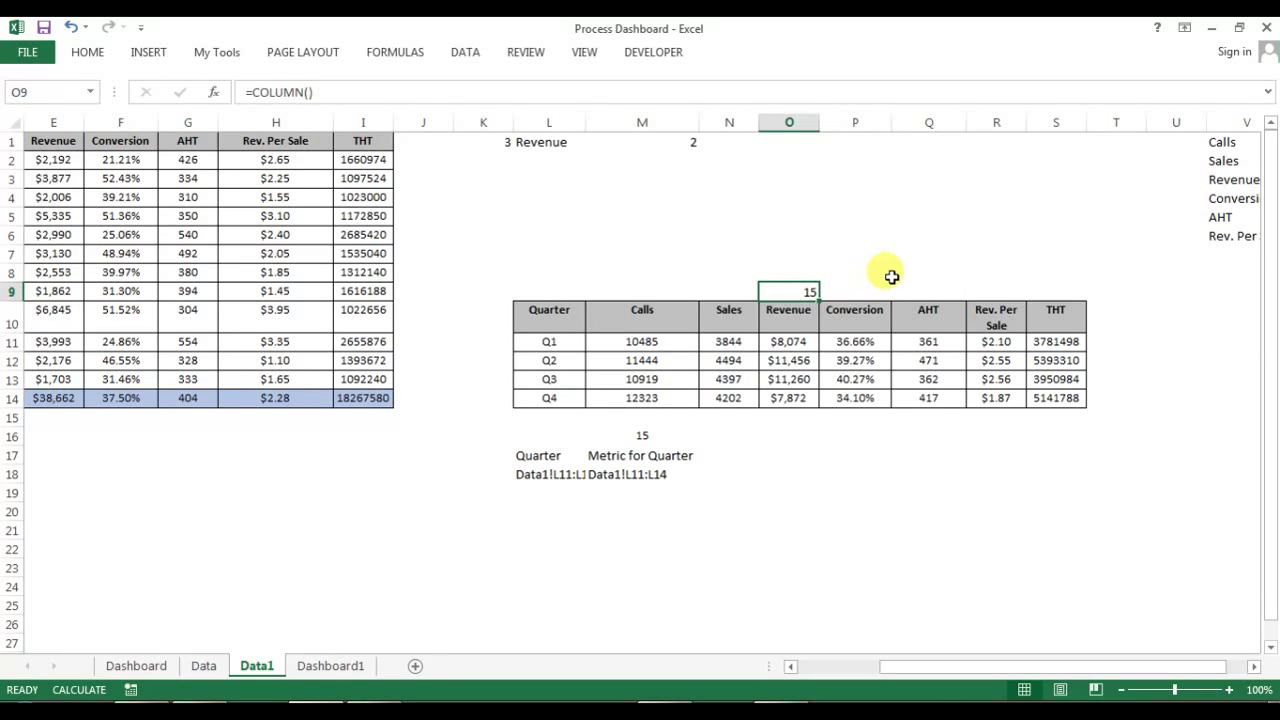
click(614, 455)
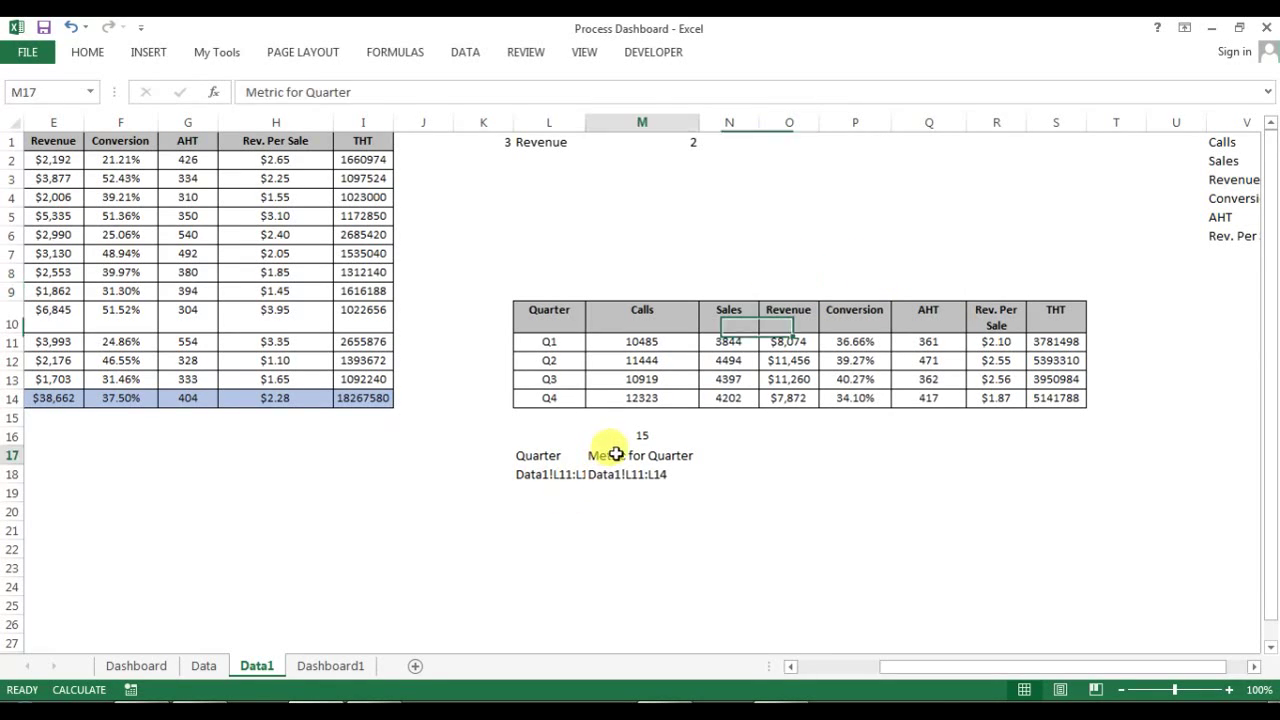
click(605, 478)
click(640, 454)
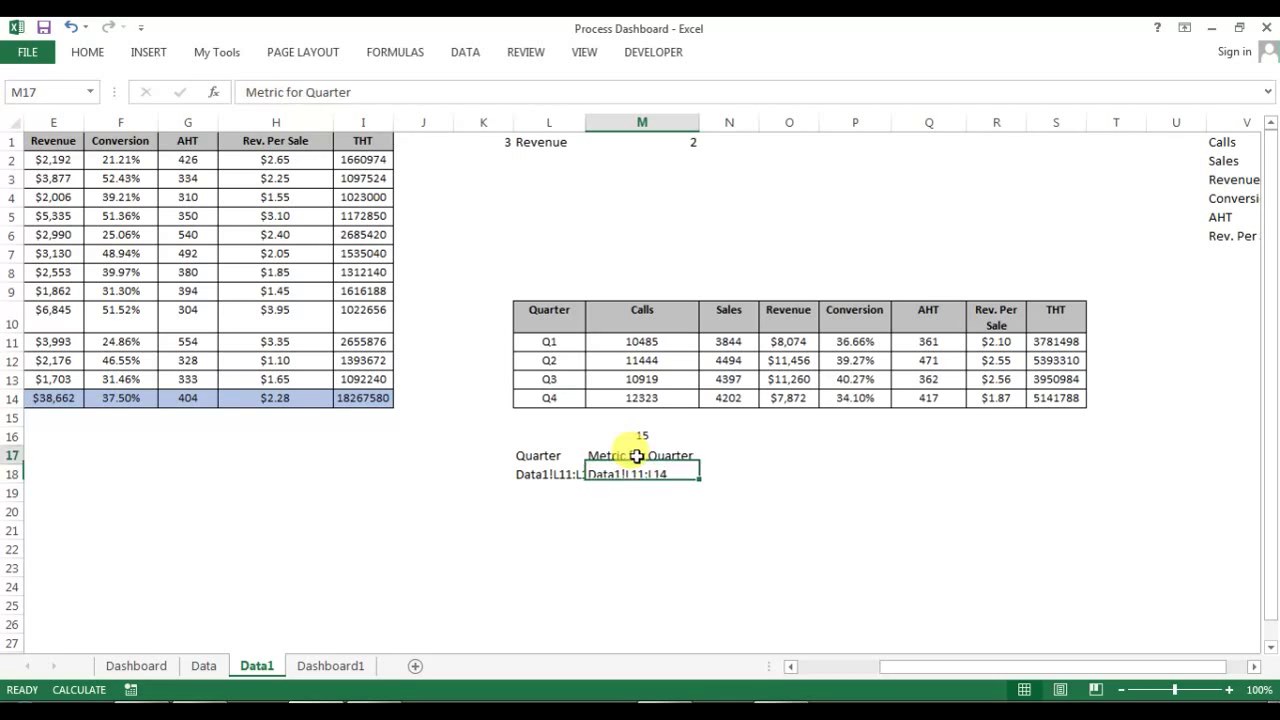
Step: Enter =ADDRESS(11,M16) in M18 and compare its result with the selected metric in L1 and the first quarterly Revenue cell, O11
click(623, 474)
text(=ad)
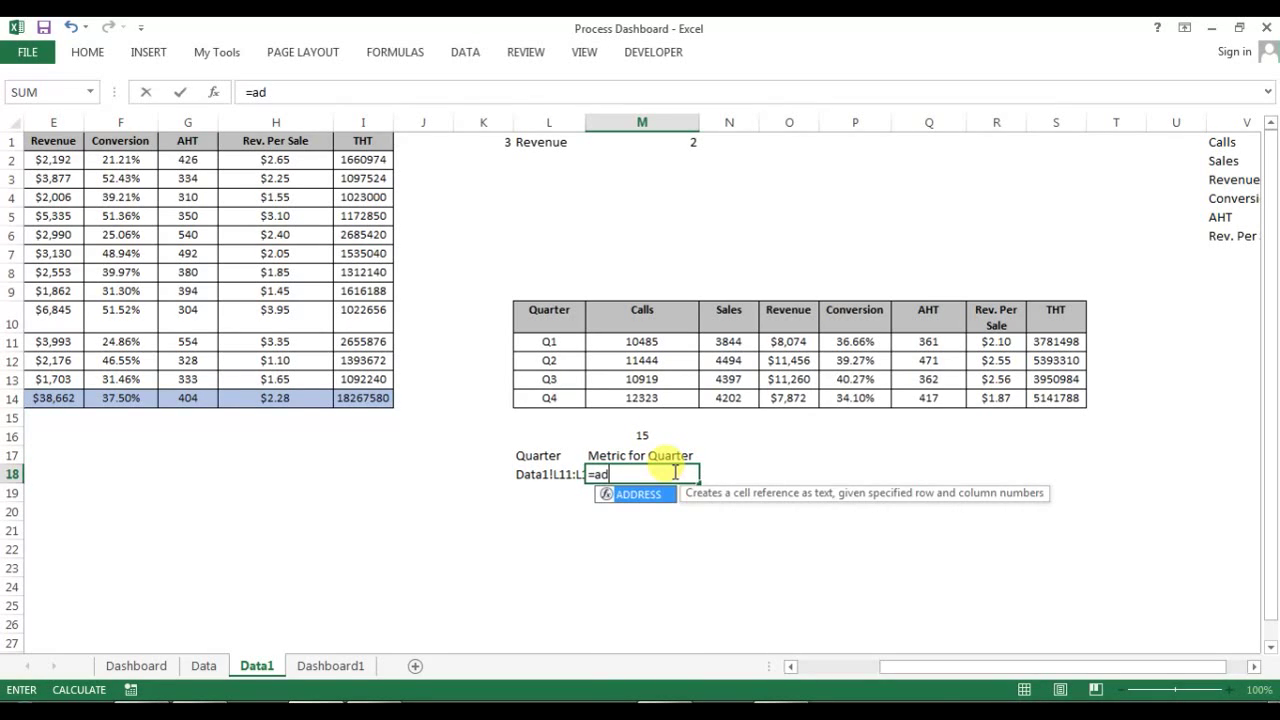
key(Tab)
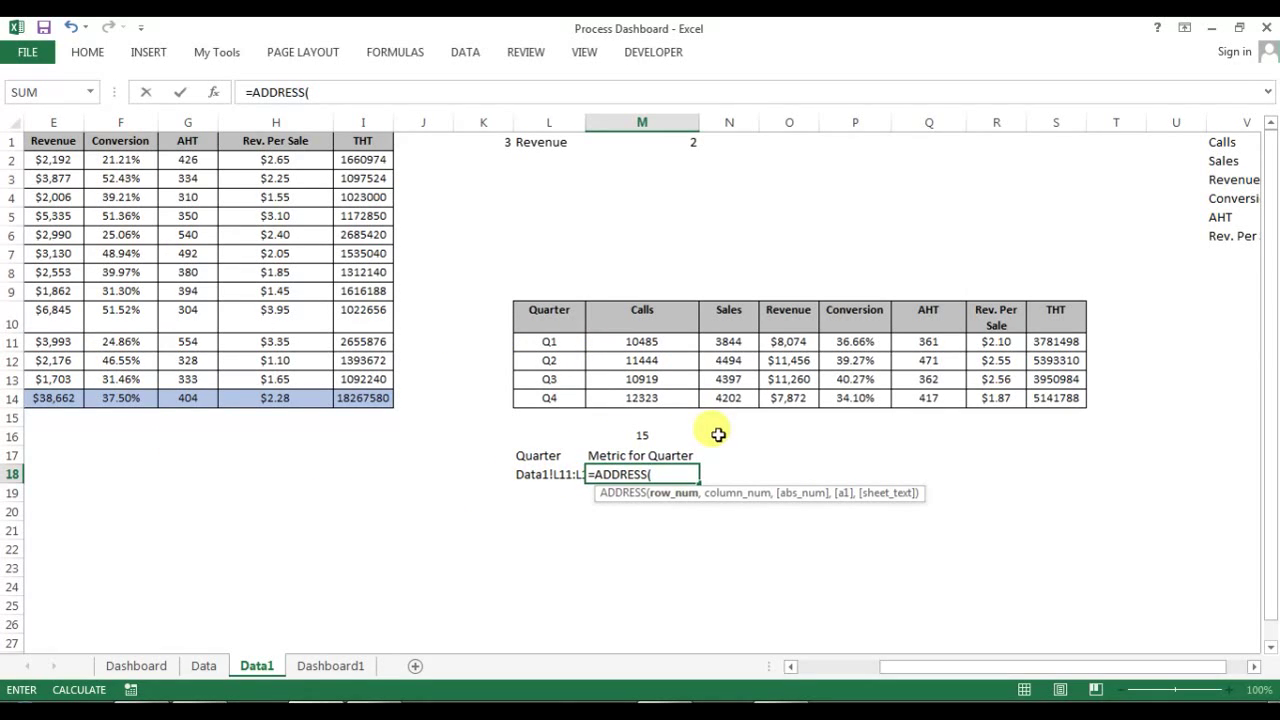
text(,)
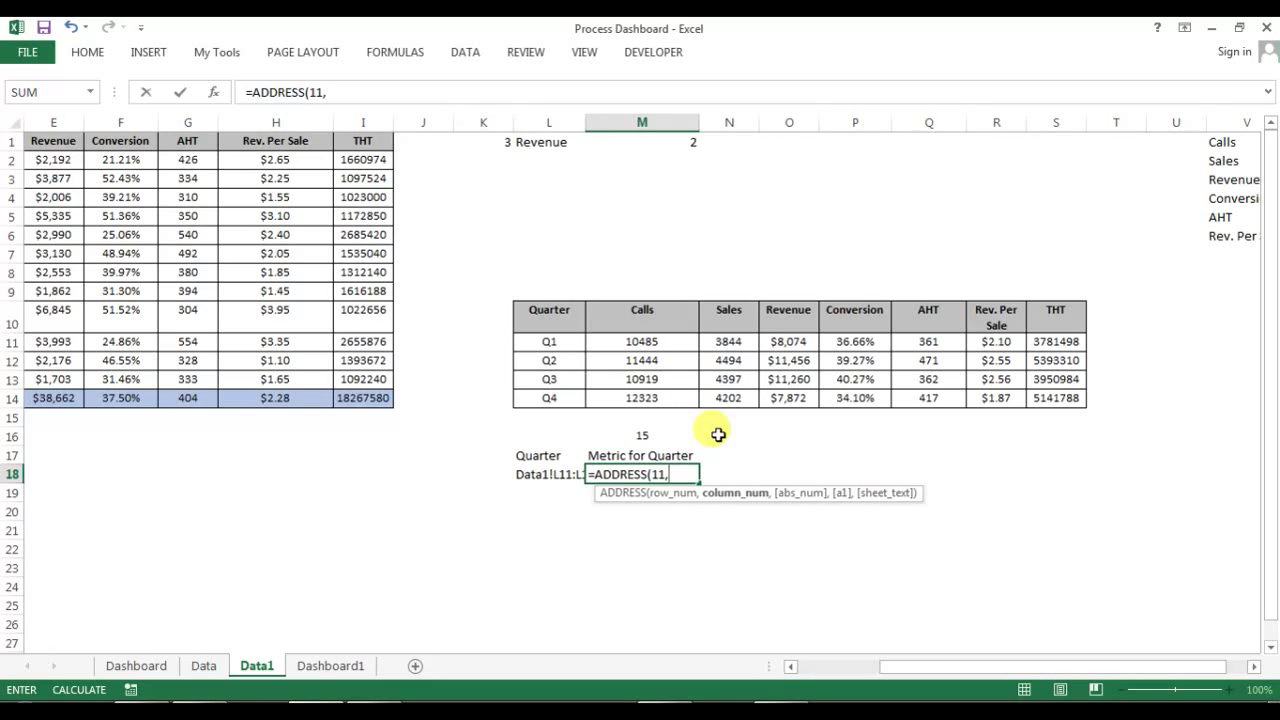
click(666, 435)
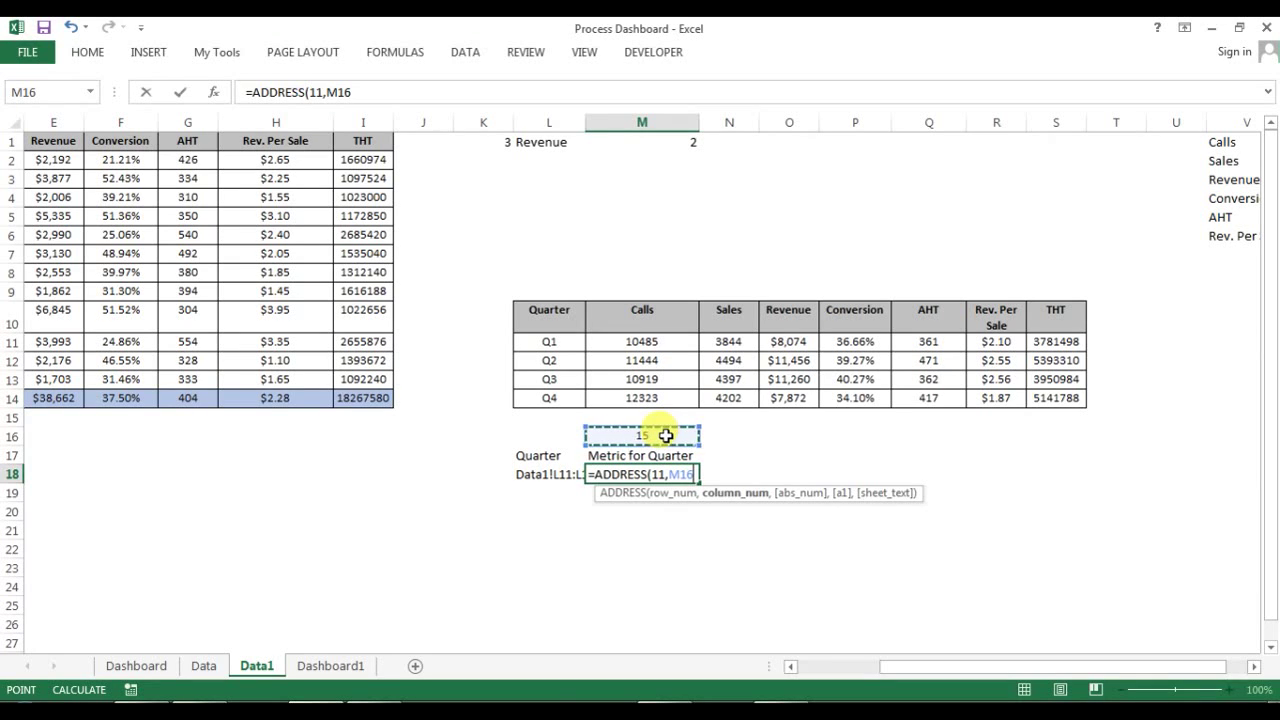
text())
key(Return)
click(686, 480)
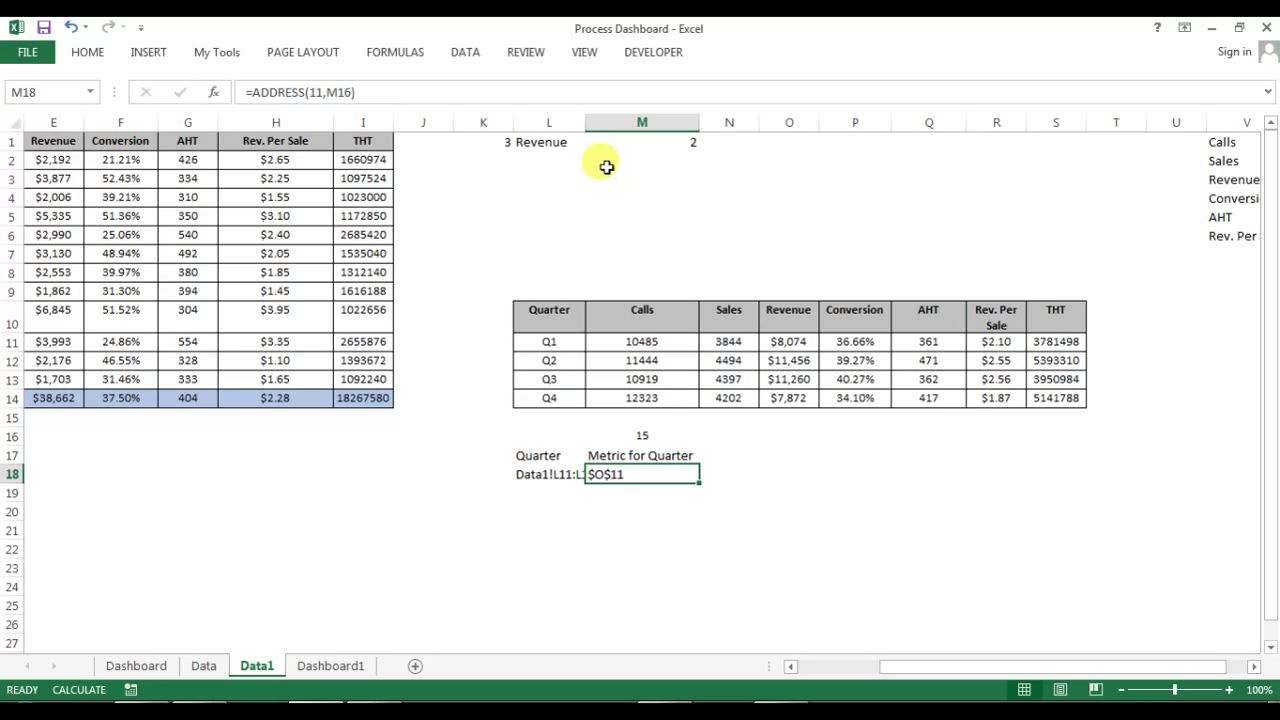
click(527, 143)
click(787, 342)
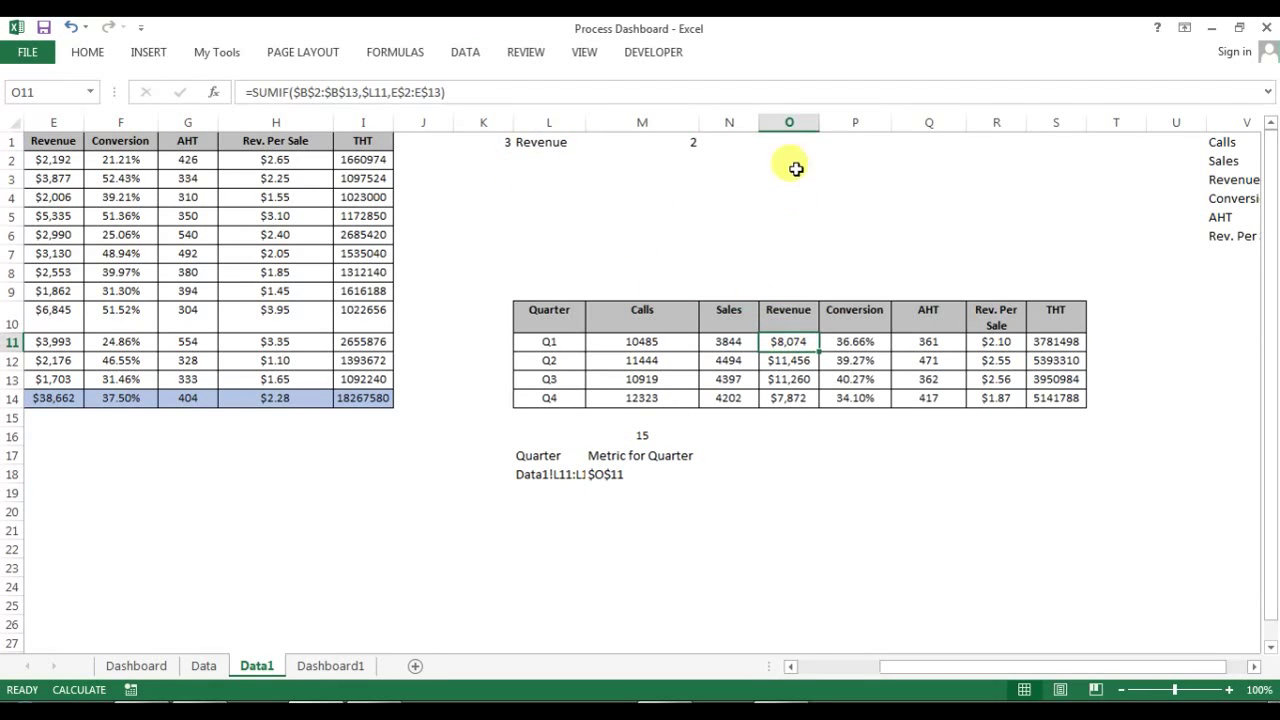
Step: Extend the M18 formula to =ADDRESS(11,M16)&":"&ADDRESS(14,M16) to cover the metric's first through last quarterly rows
click(596, 473)
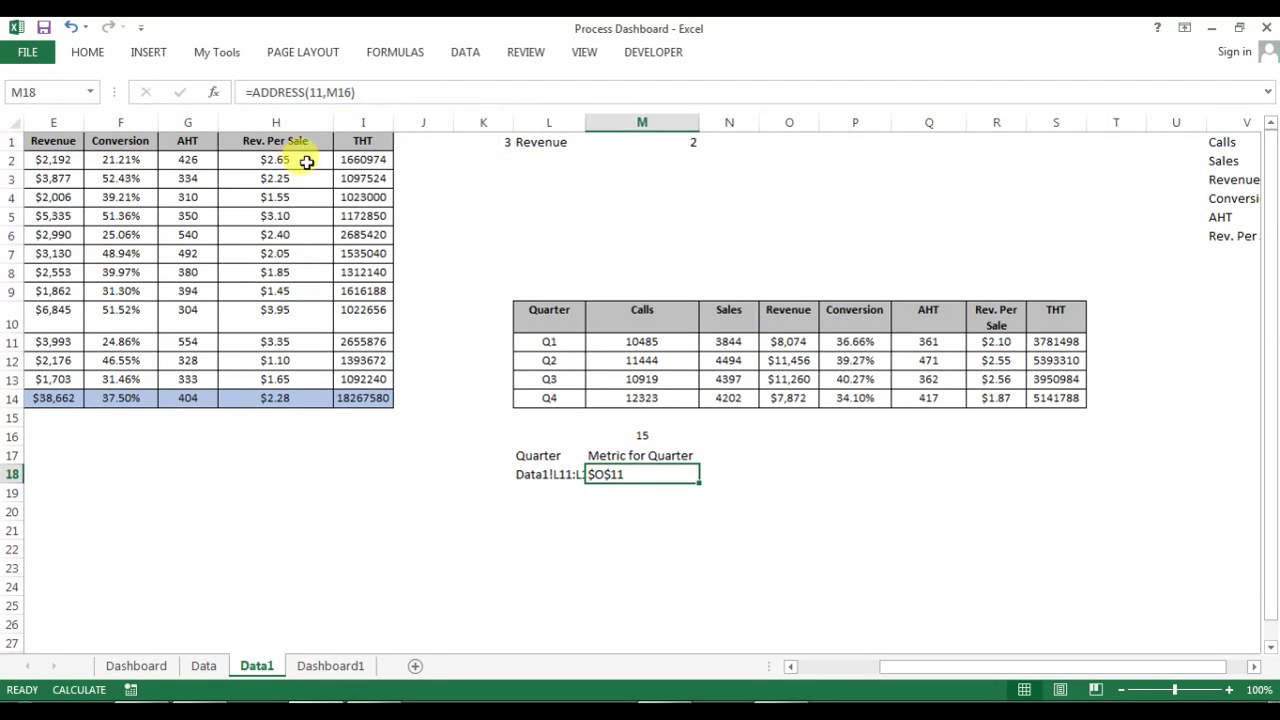
click(389, 89)
text(&":)
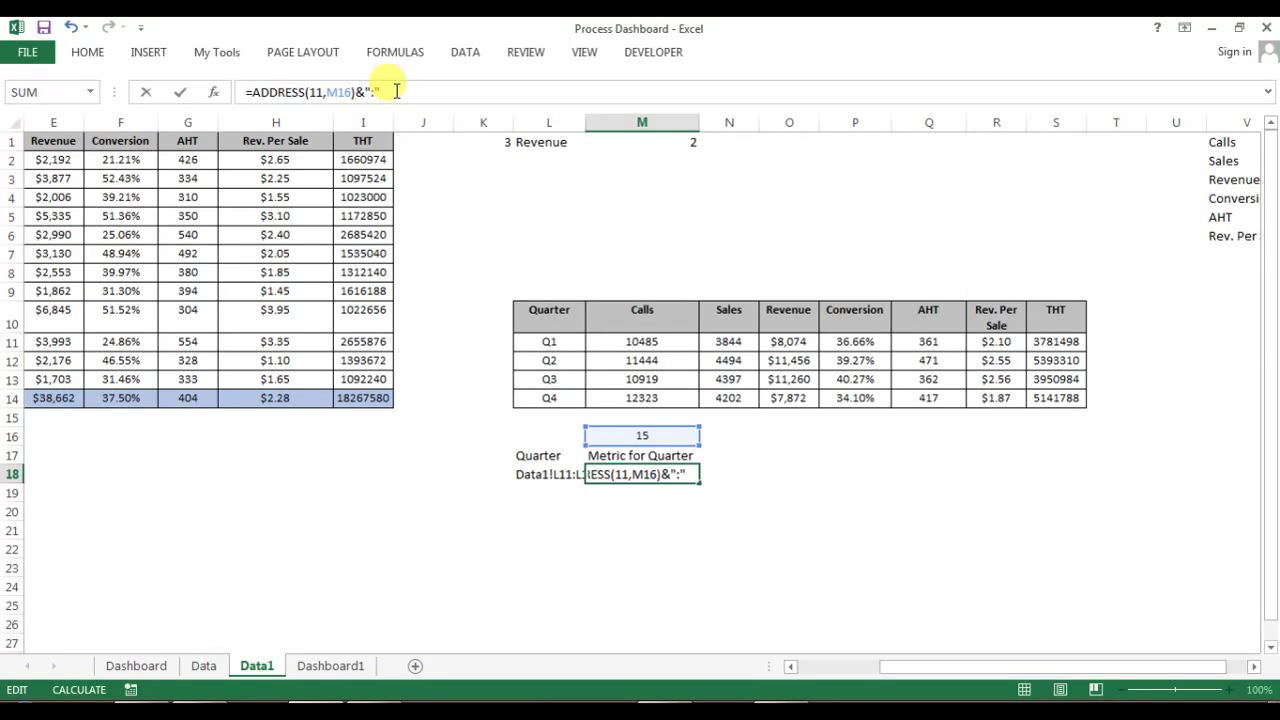
text("&ad)
key(Tab)
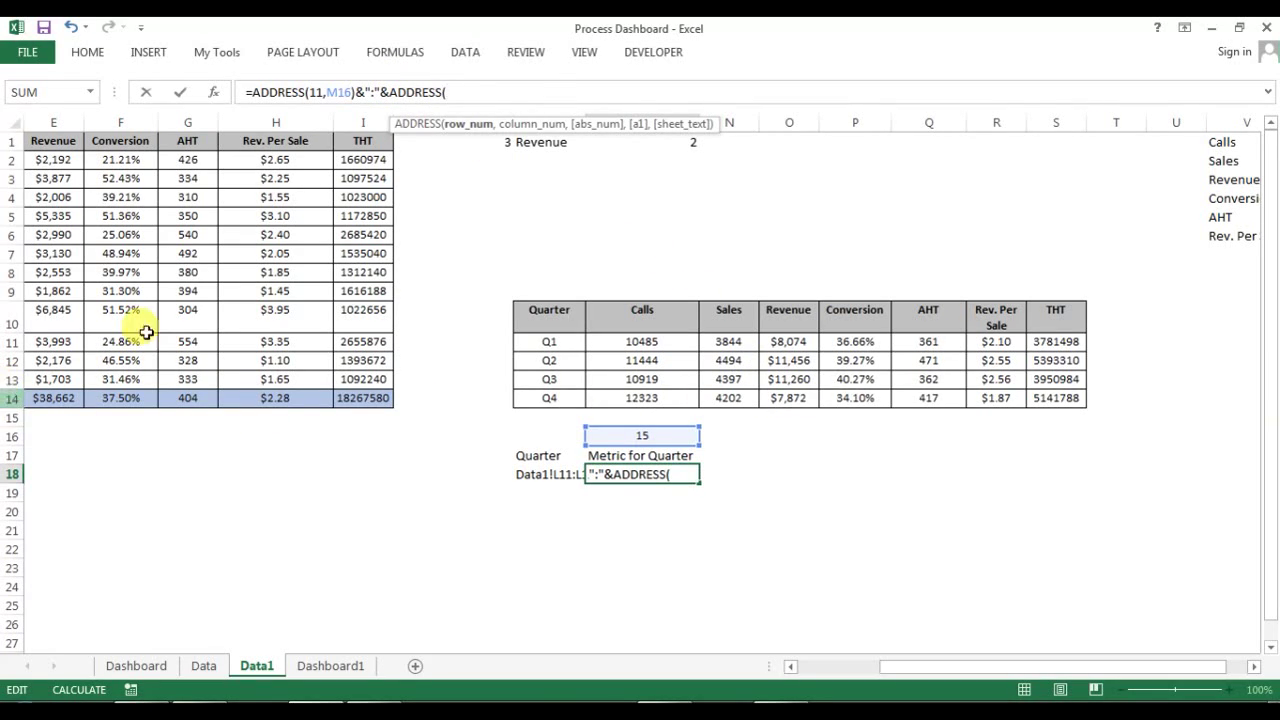
text(14)
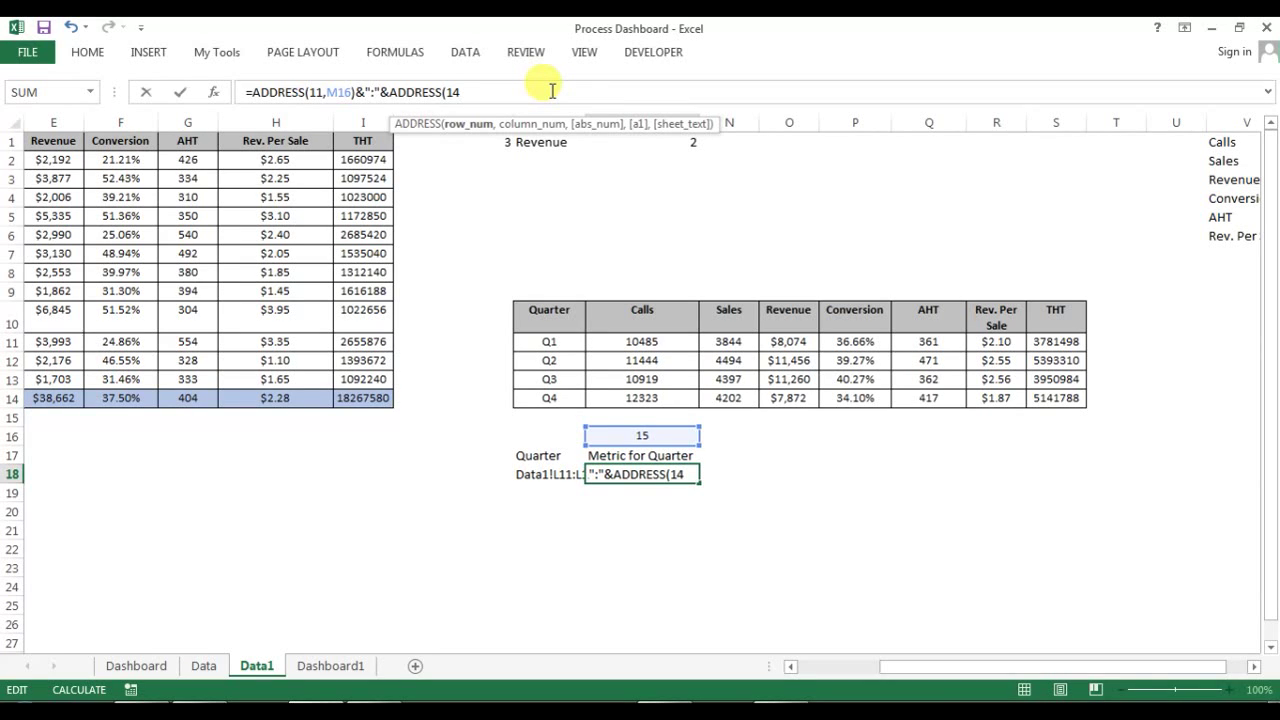
text(,)
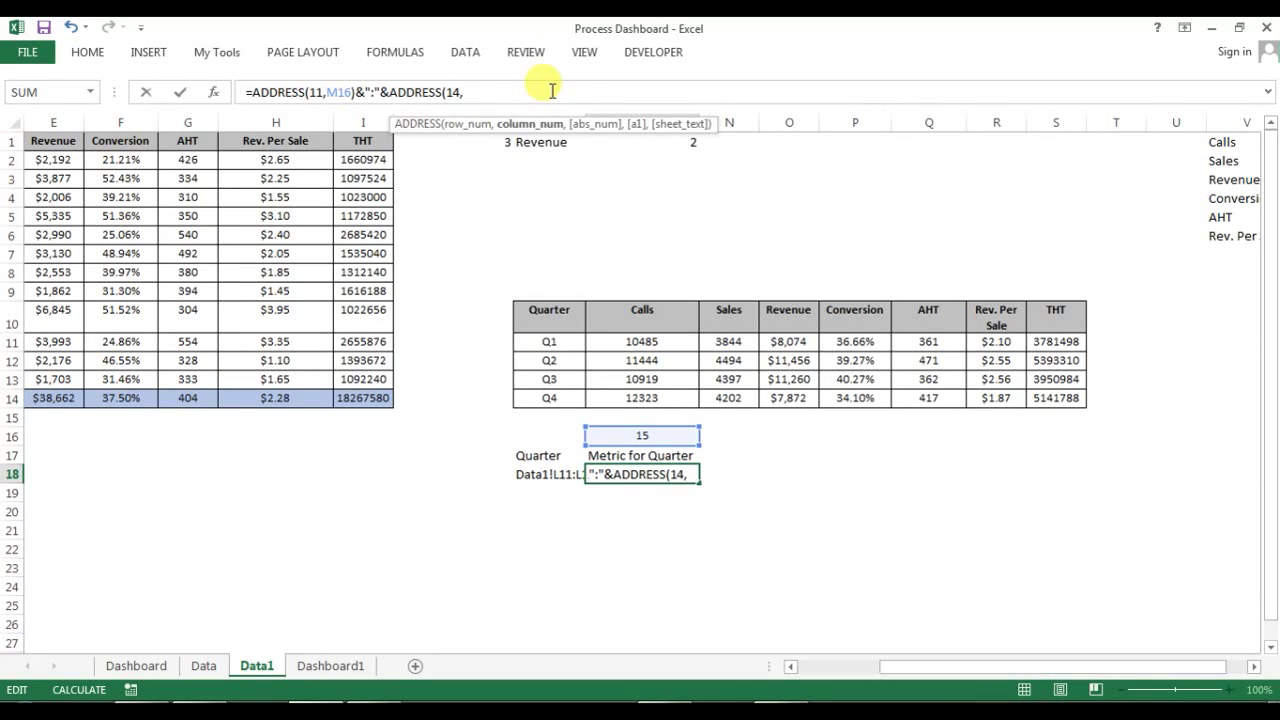
click(664, 439)
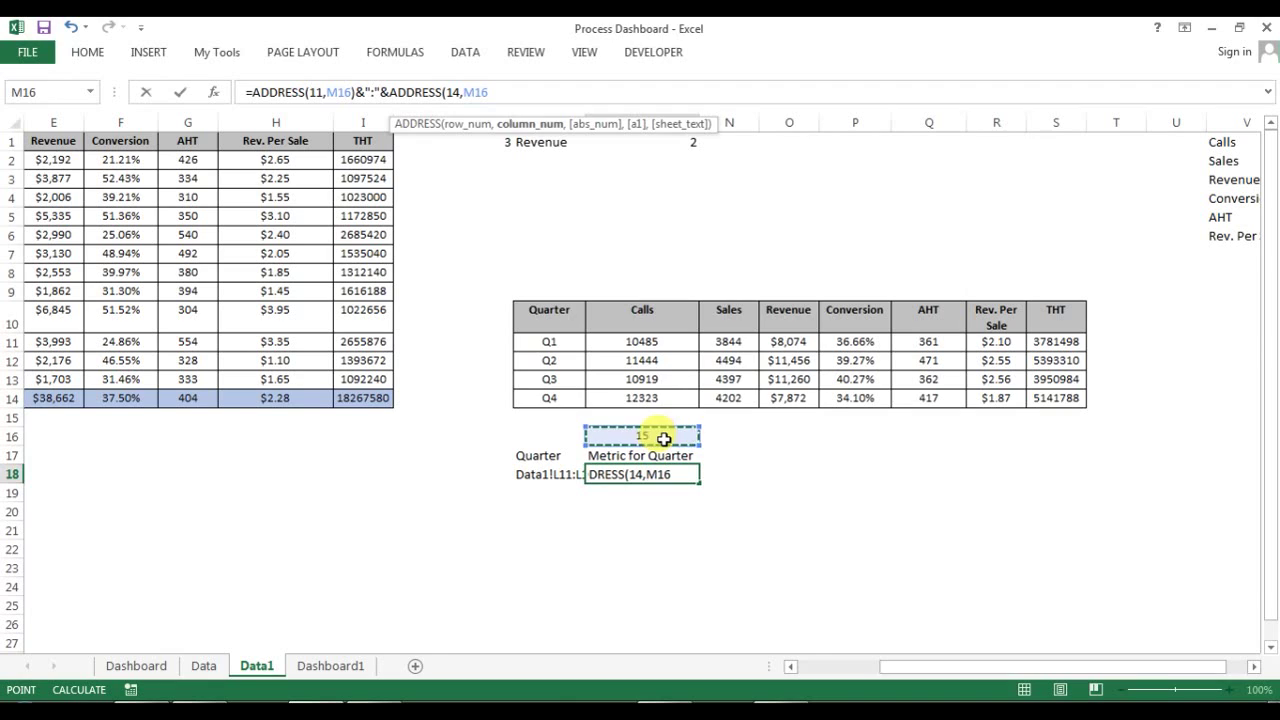
key(Return)
key(Return)
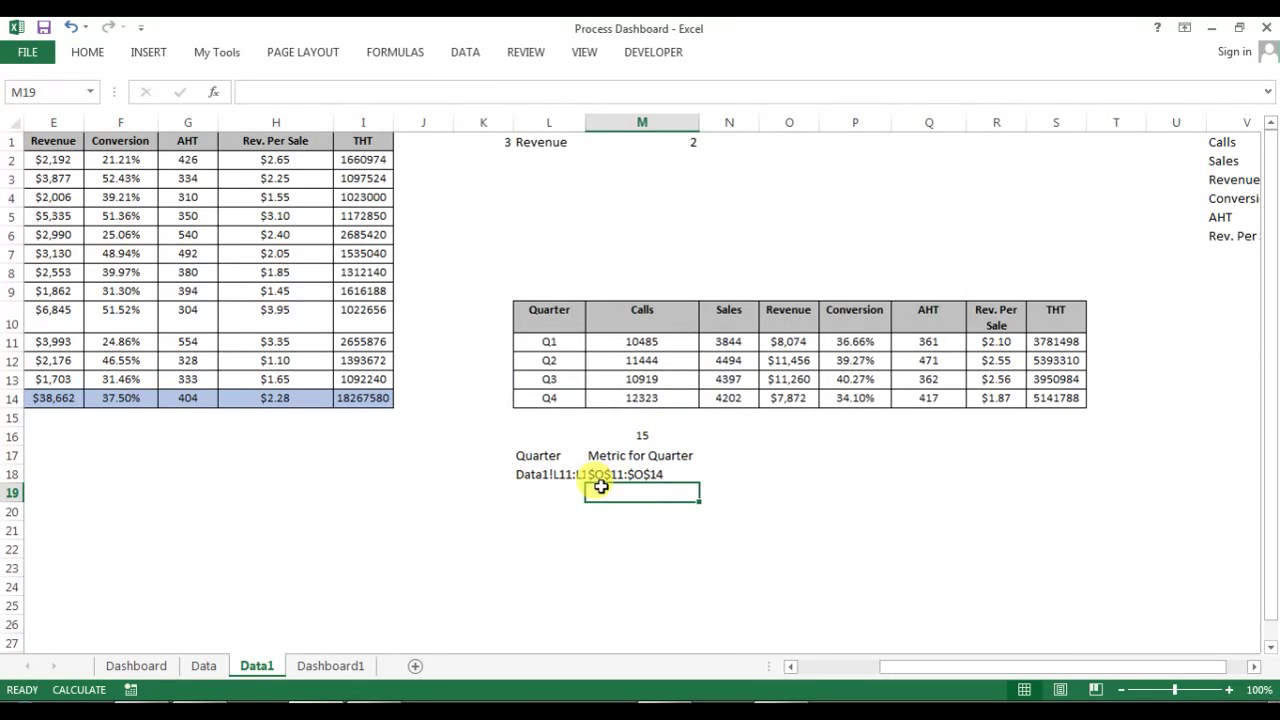
click(660, 474)
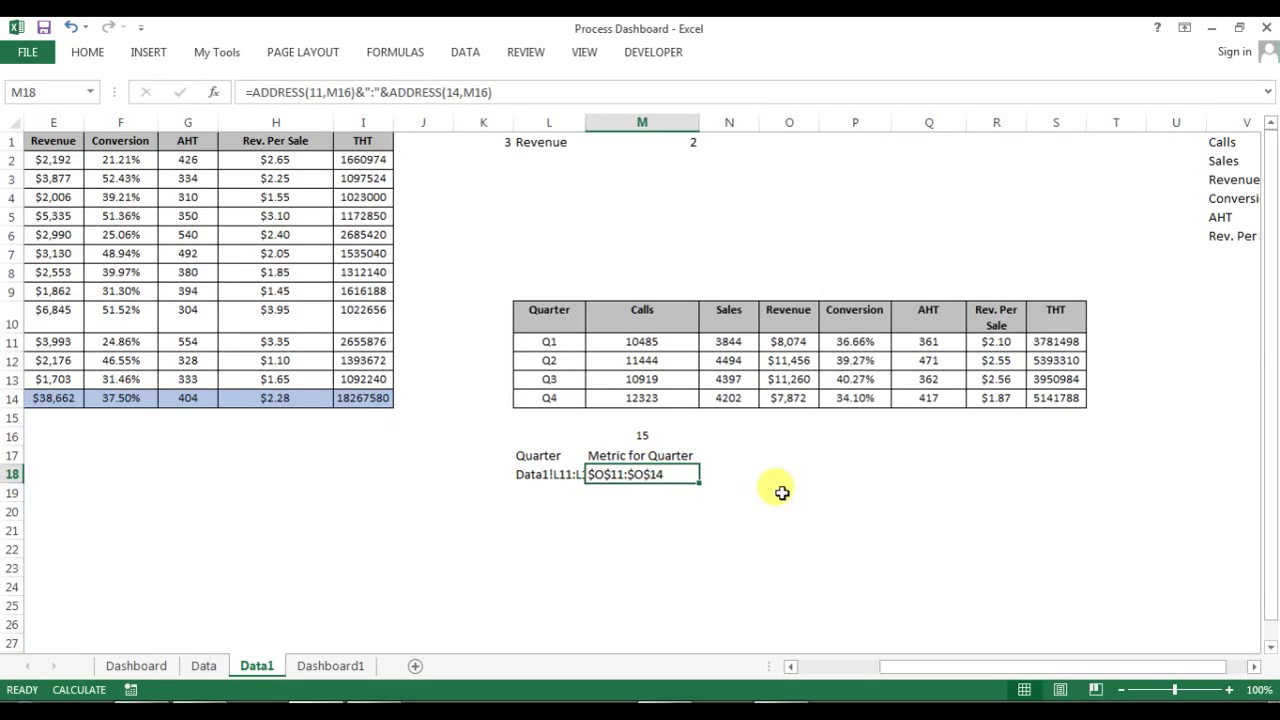
Step: Prefix the M18 formula with the sheet name so it reads ="Data1!"&ADDRESS(11,M16)&":"&ADDRESS(14,M16)
click(254, 90)
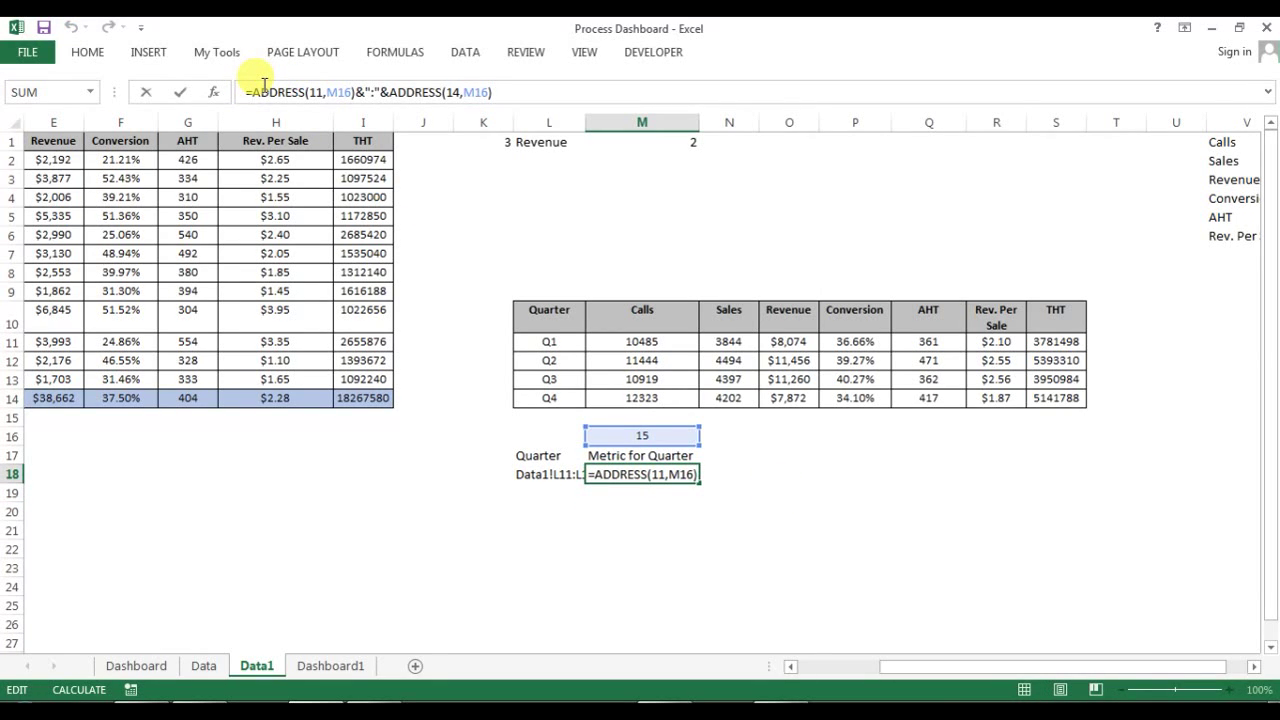
text(D)
key(BackSpace)
text(D)
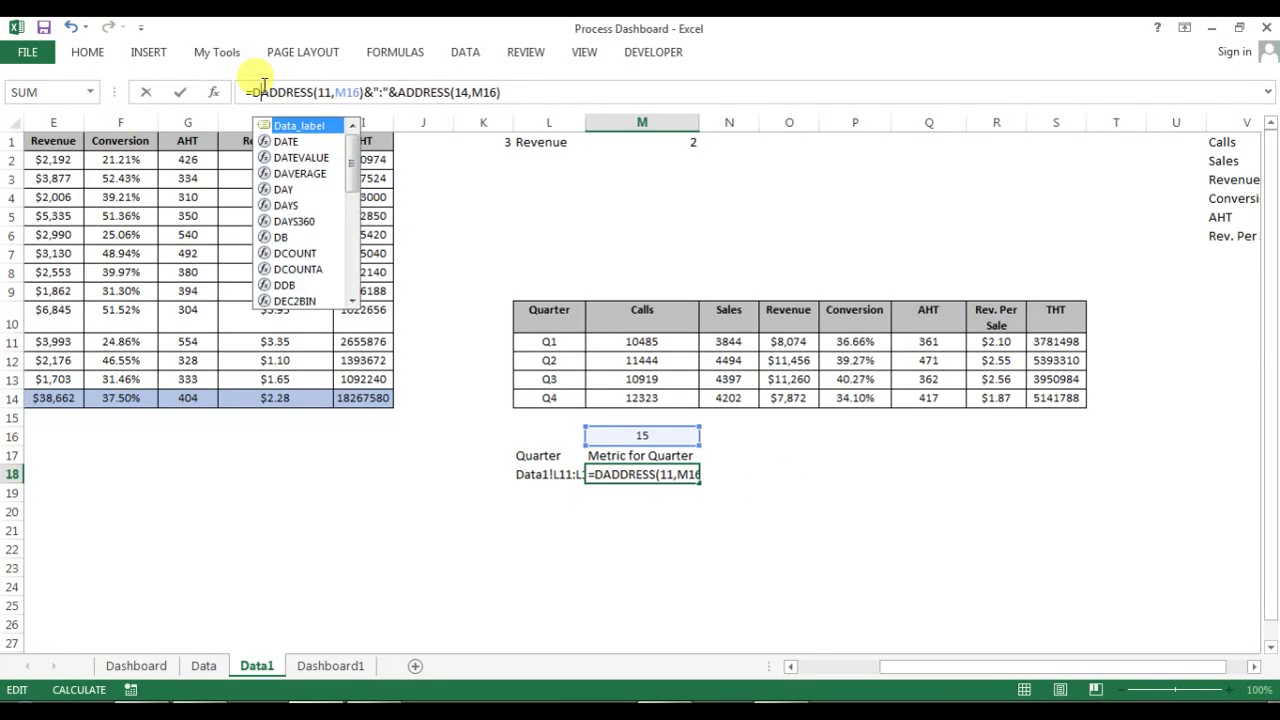
key(BackSpace)
text("Data)
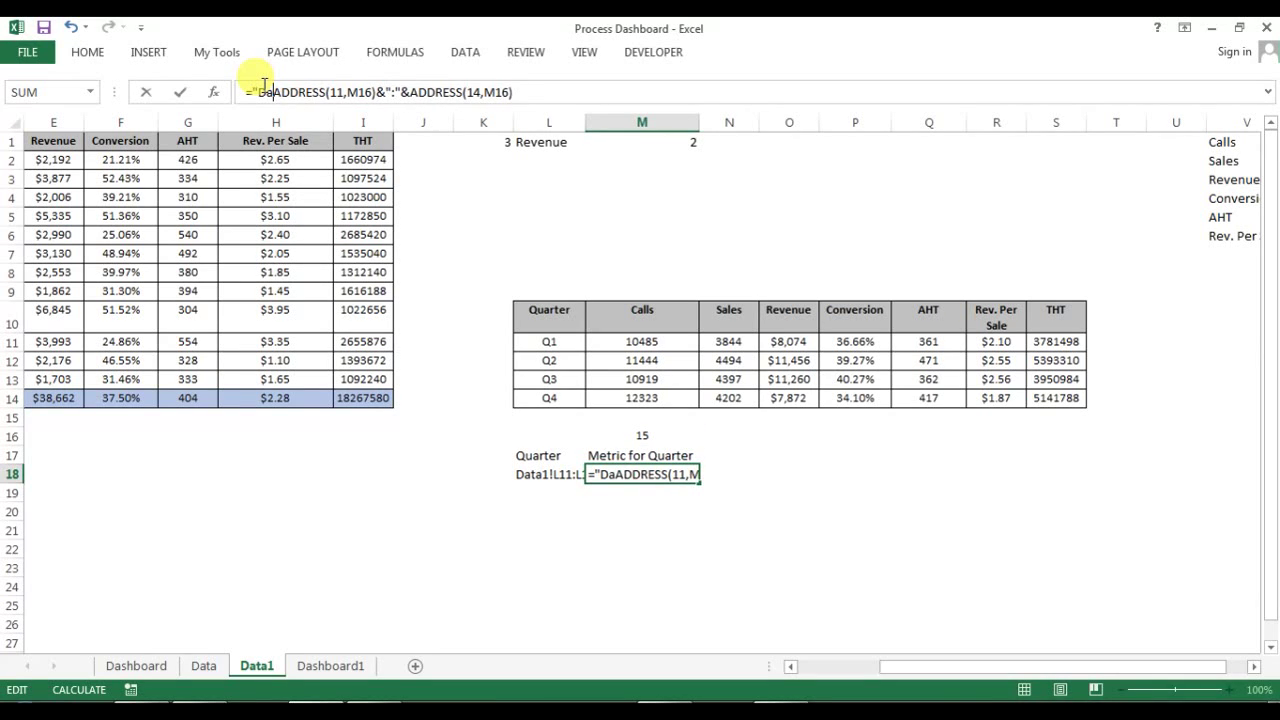
text(1!)
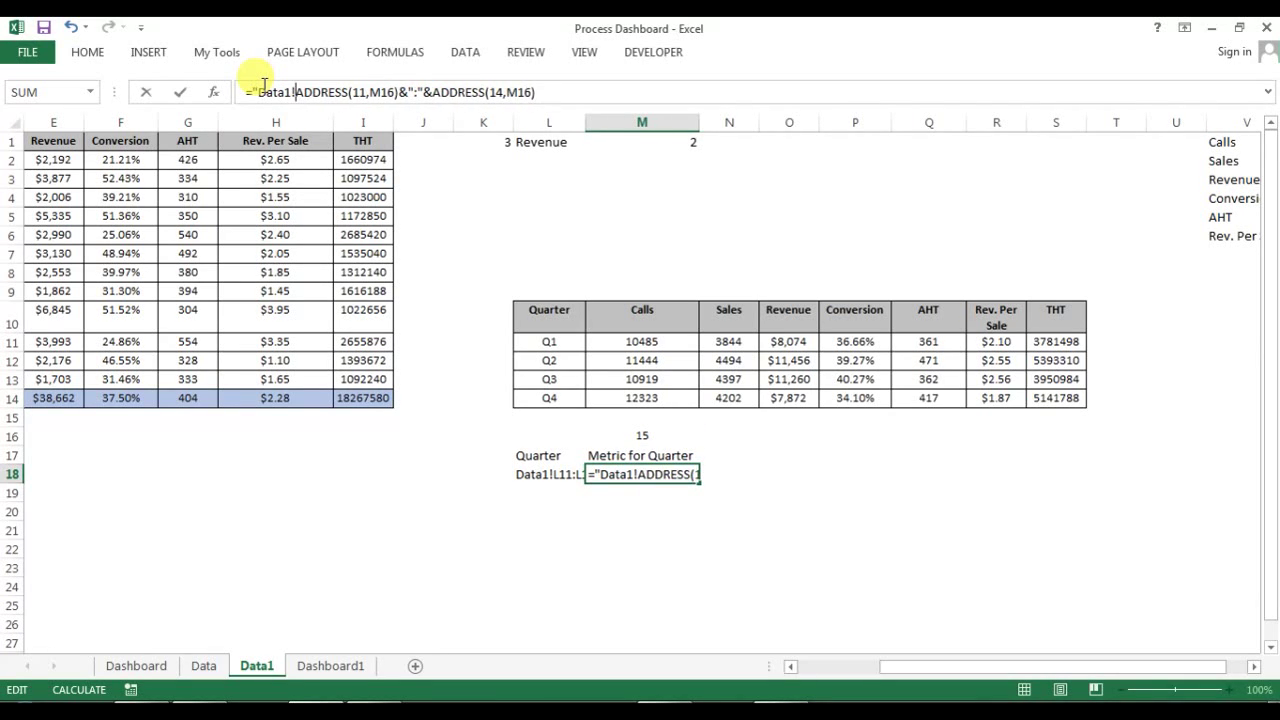
text("&)
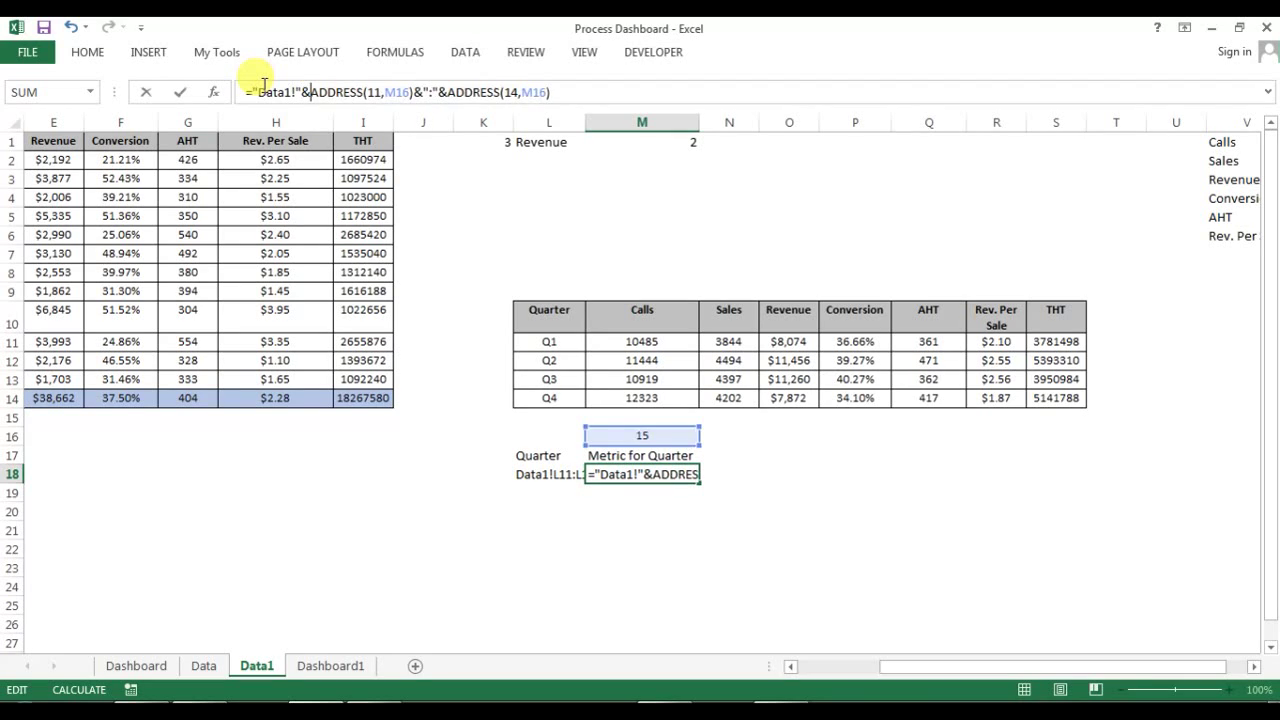
key(Return)
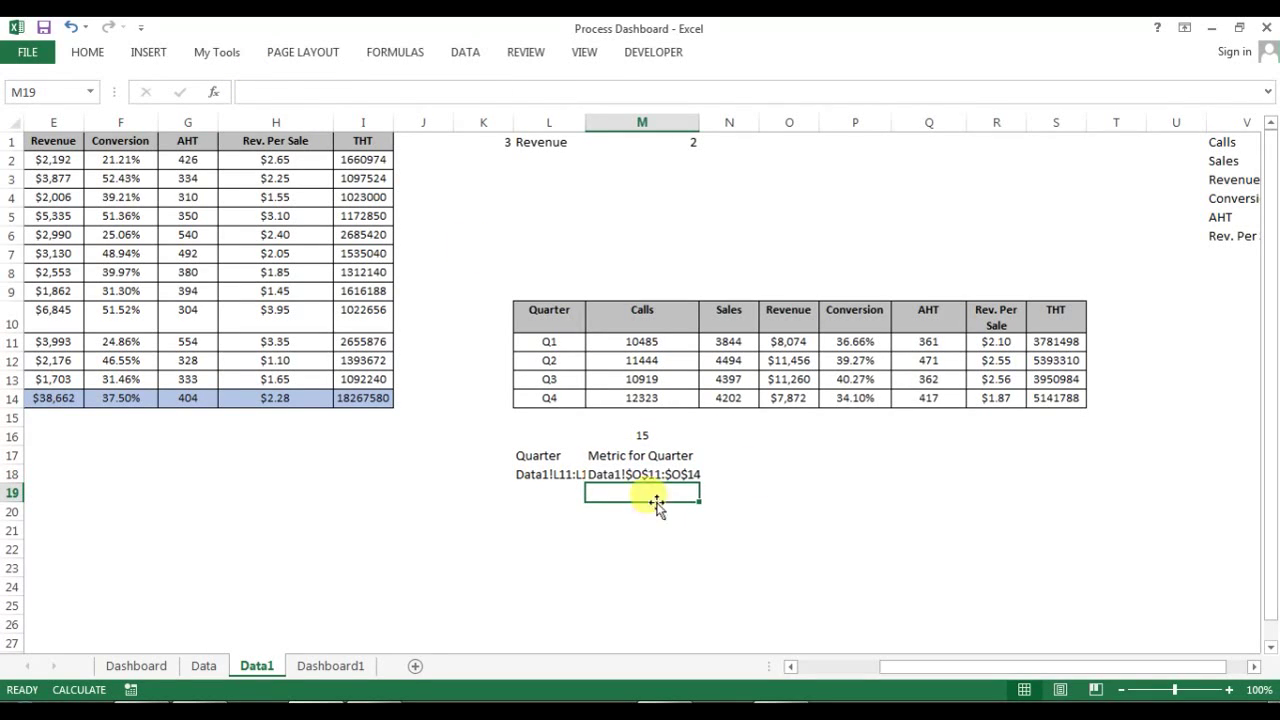
click(645, 474)
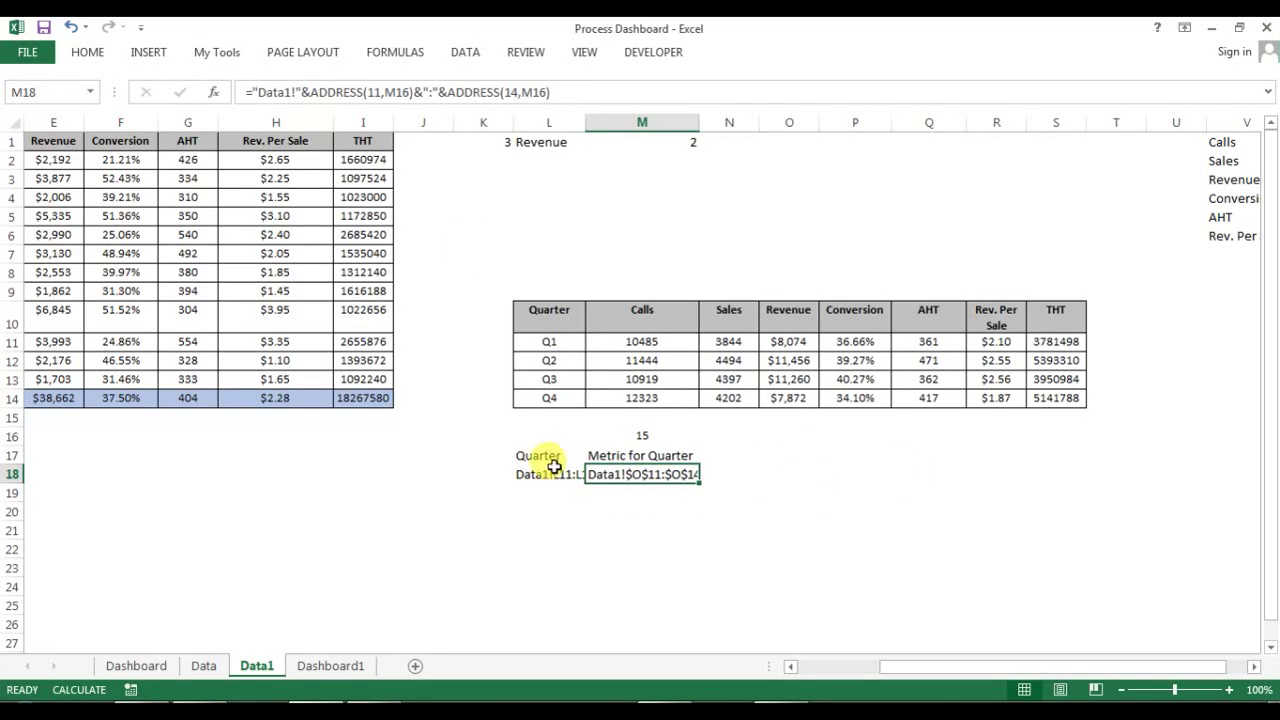
Step: Auto-fit column L so the full quarter range address in L18 fits
click(527, 484)
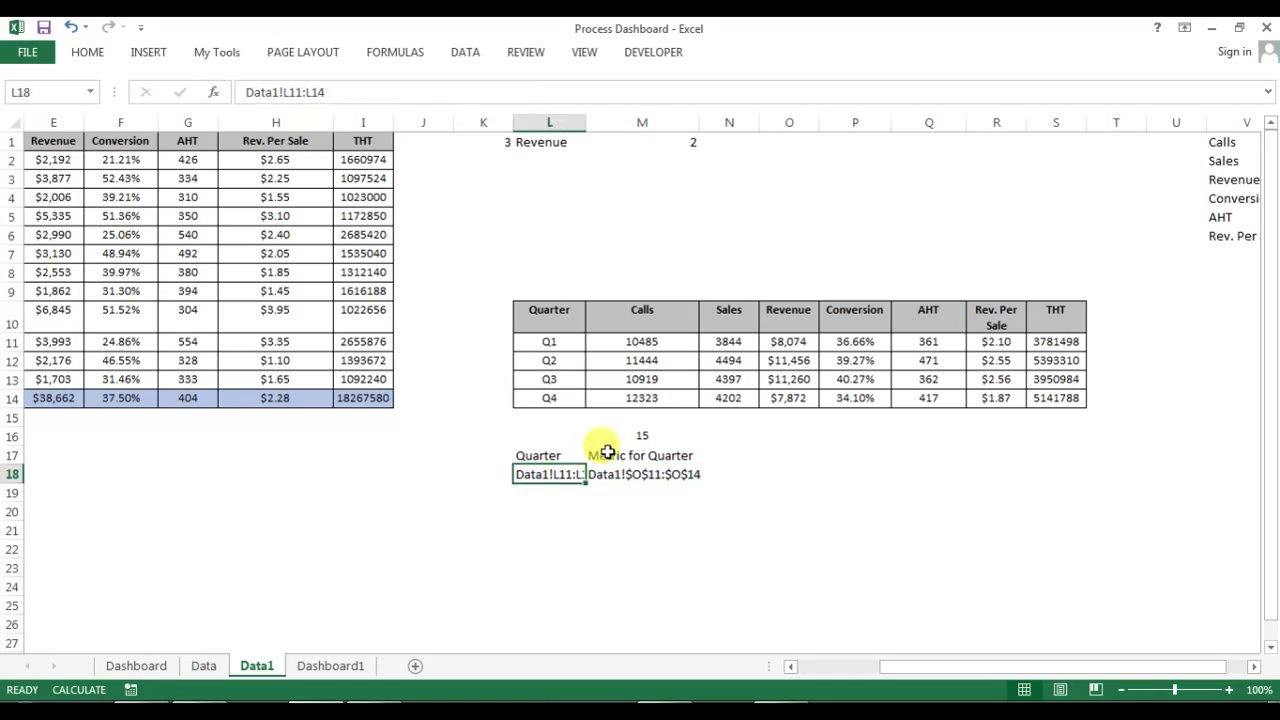
double_click(580, 126)
click(584, 123)
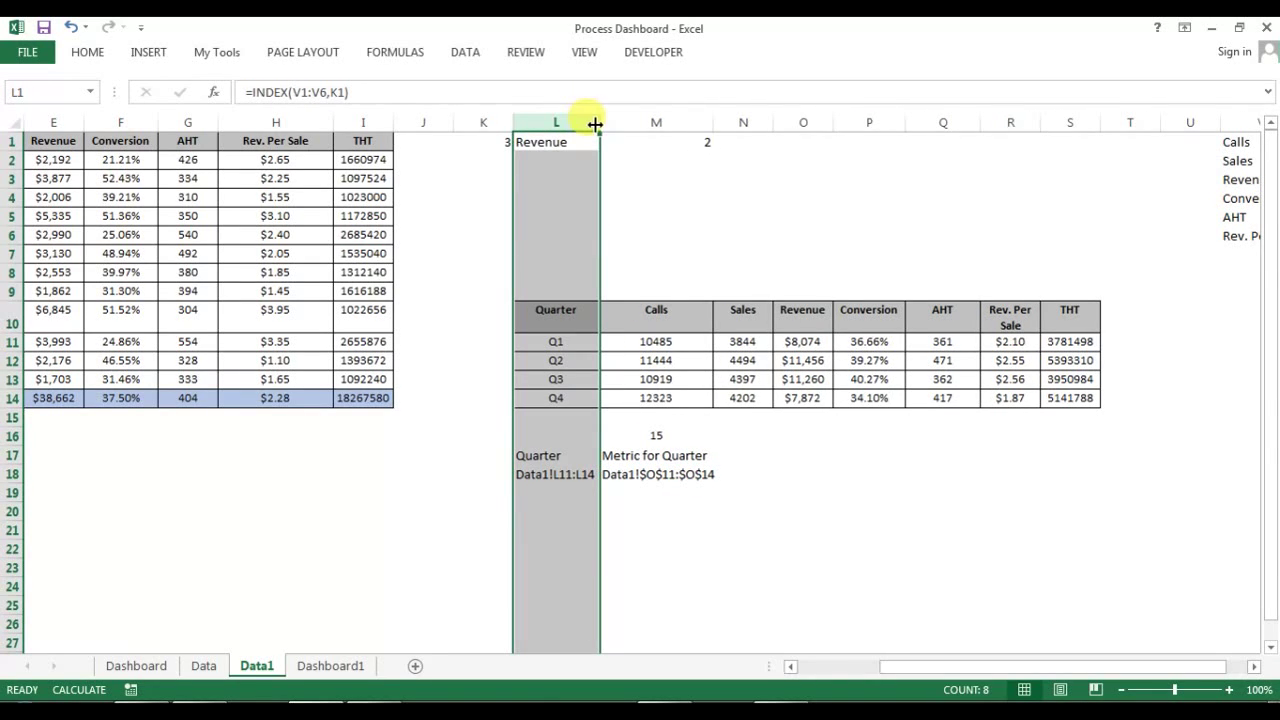
Step: Add the reference type 4 - Relative to the first ADDRESS function in M18, making it ADDRESS(11,M16,4)
click(668, 479)
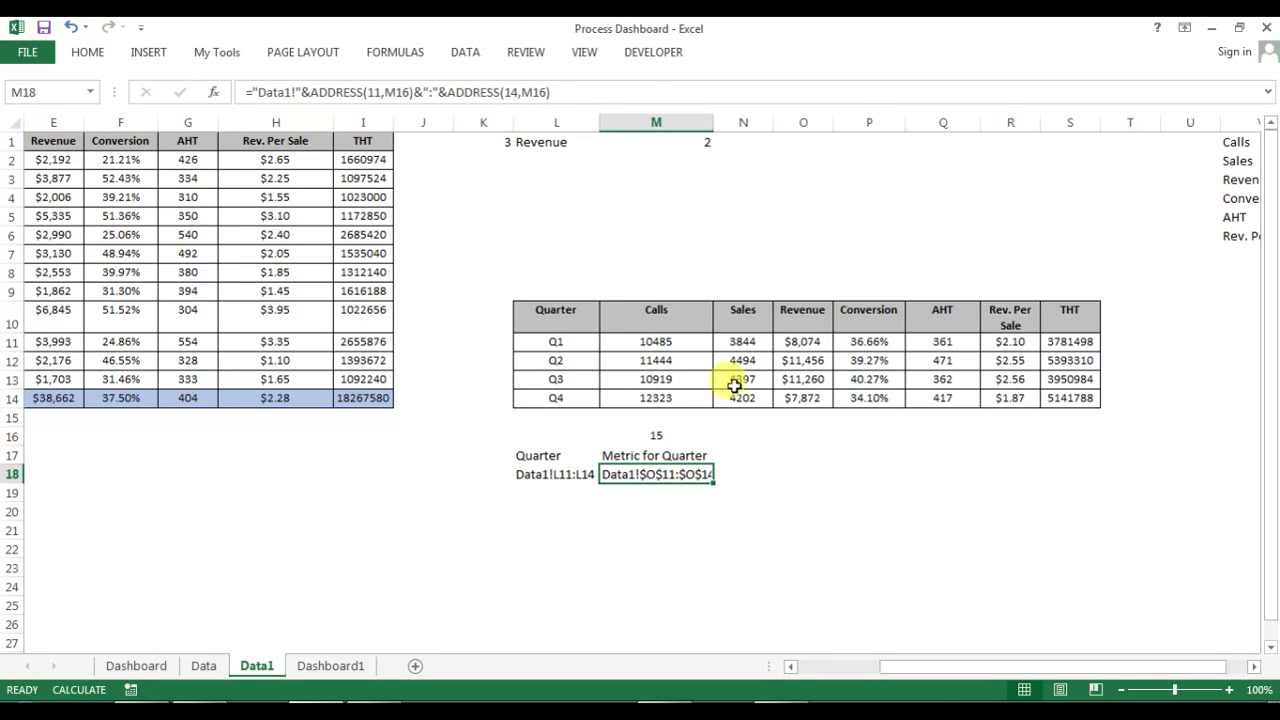
click(410, 88)
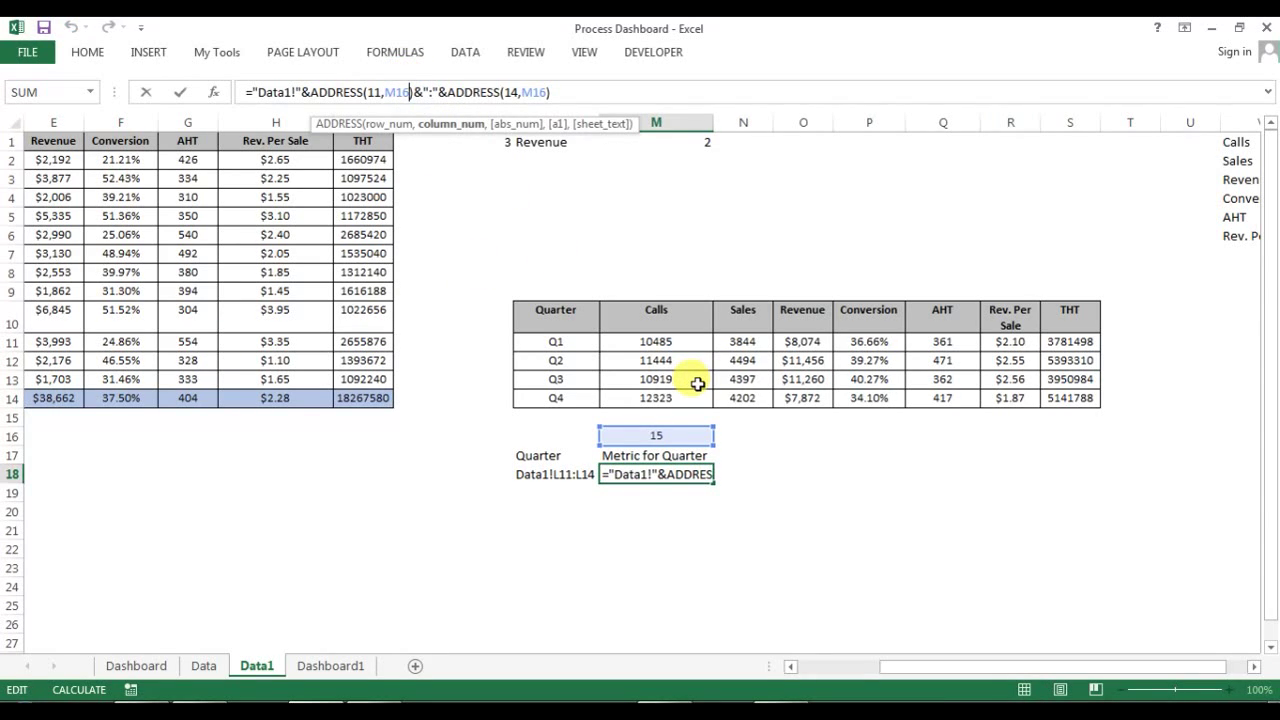
text(,)
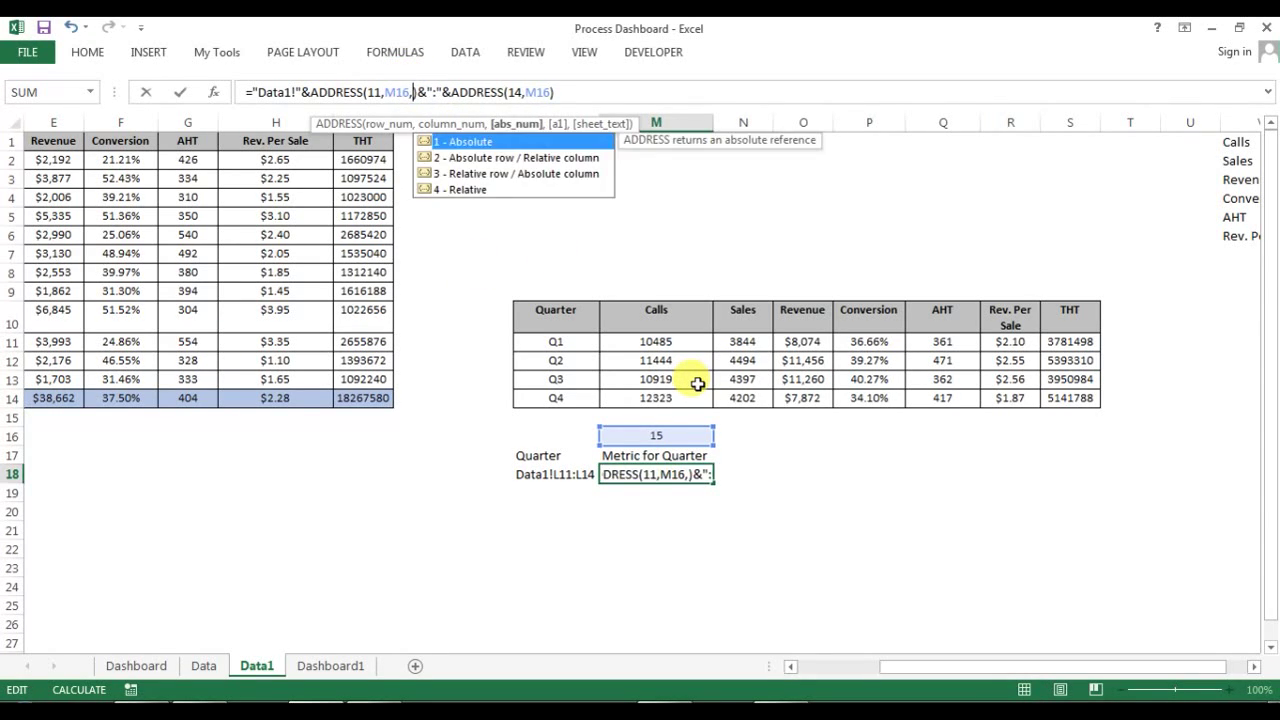
click(474, 192)
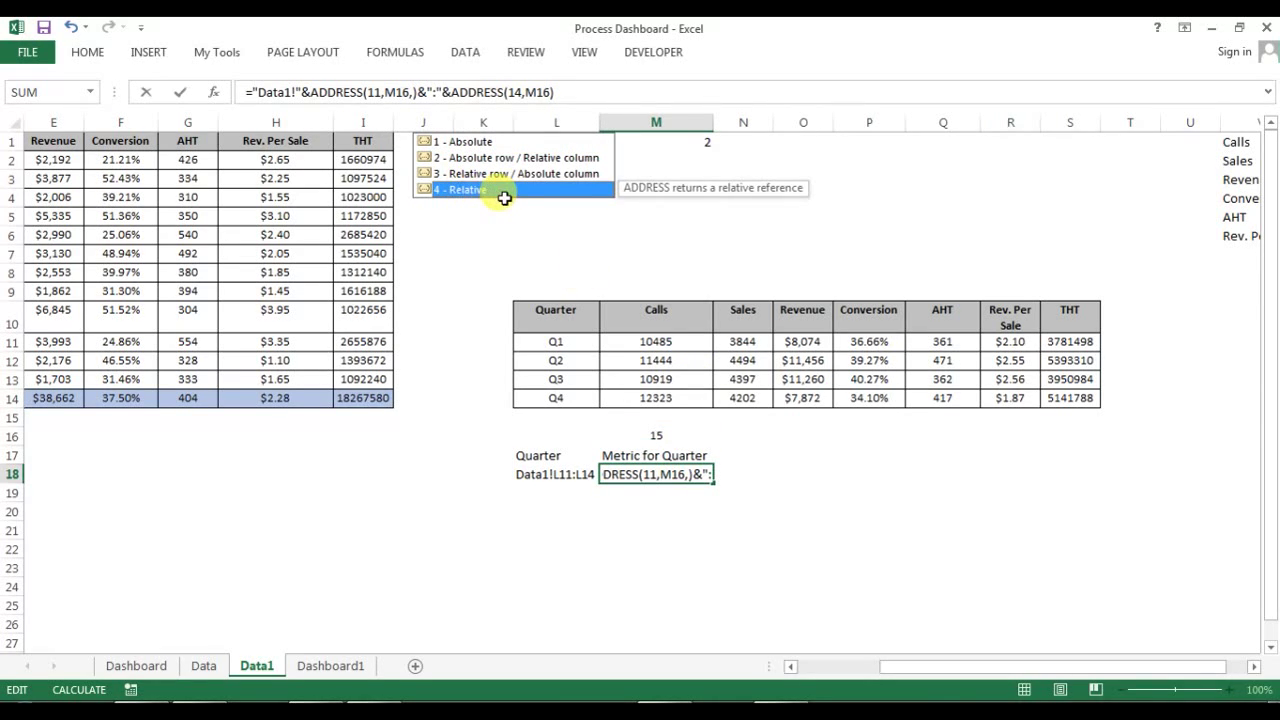
double_click(504, 197)
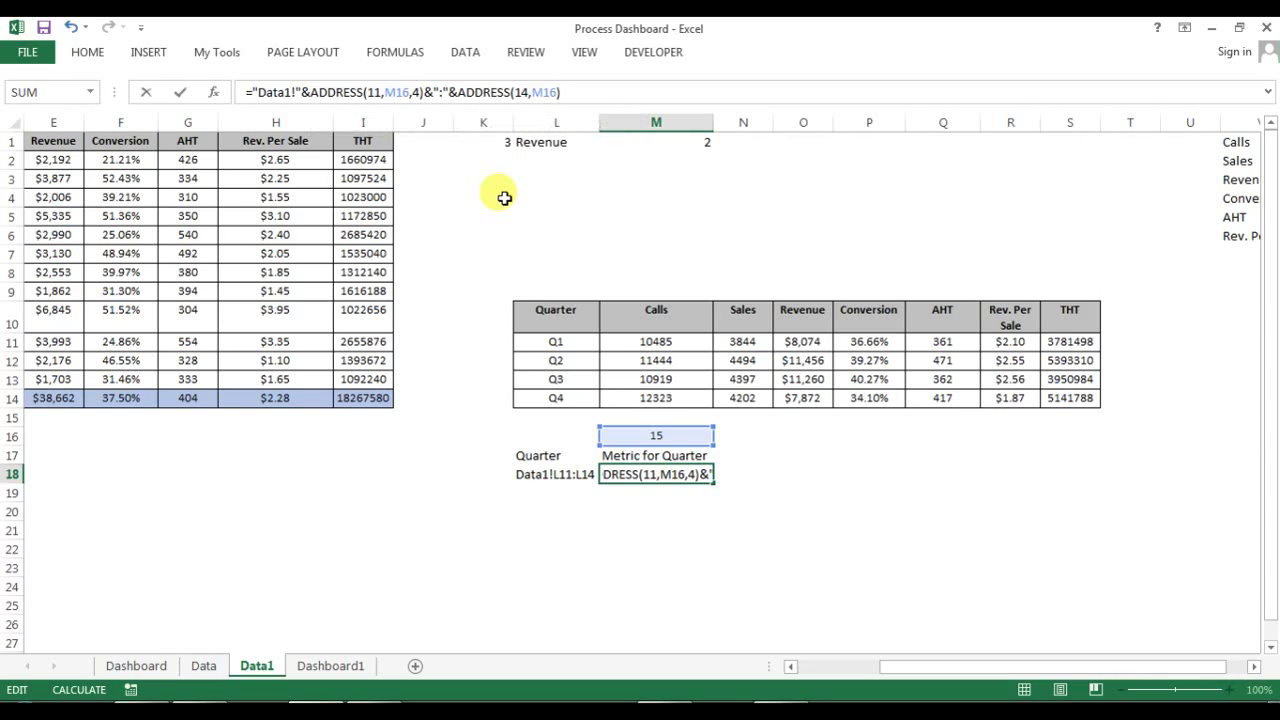
key(Return)
click(655, 475)
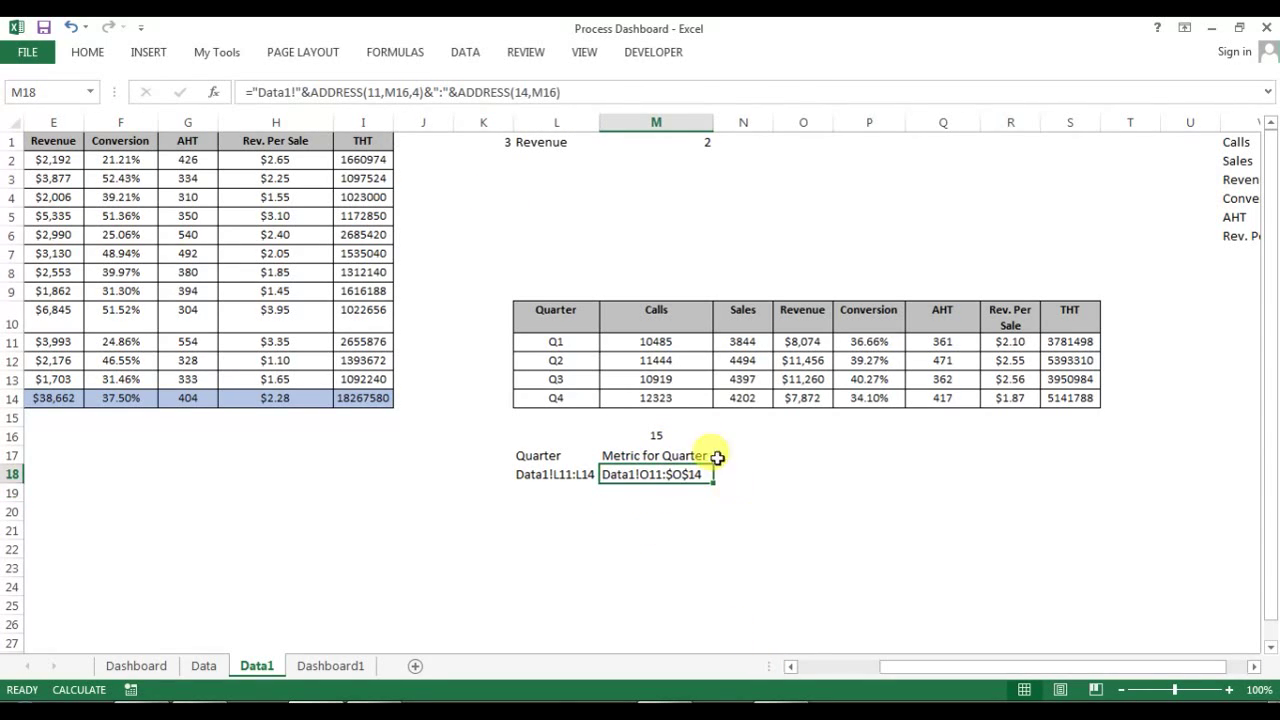
Step: Add reference type 4 to the second ADDRESS function in M18, making it ADDRESS(14,M16,4)
click(561, 91)
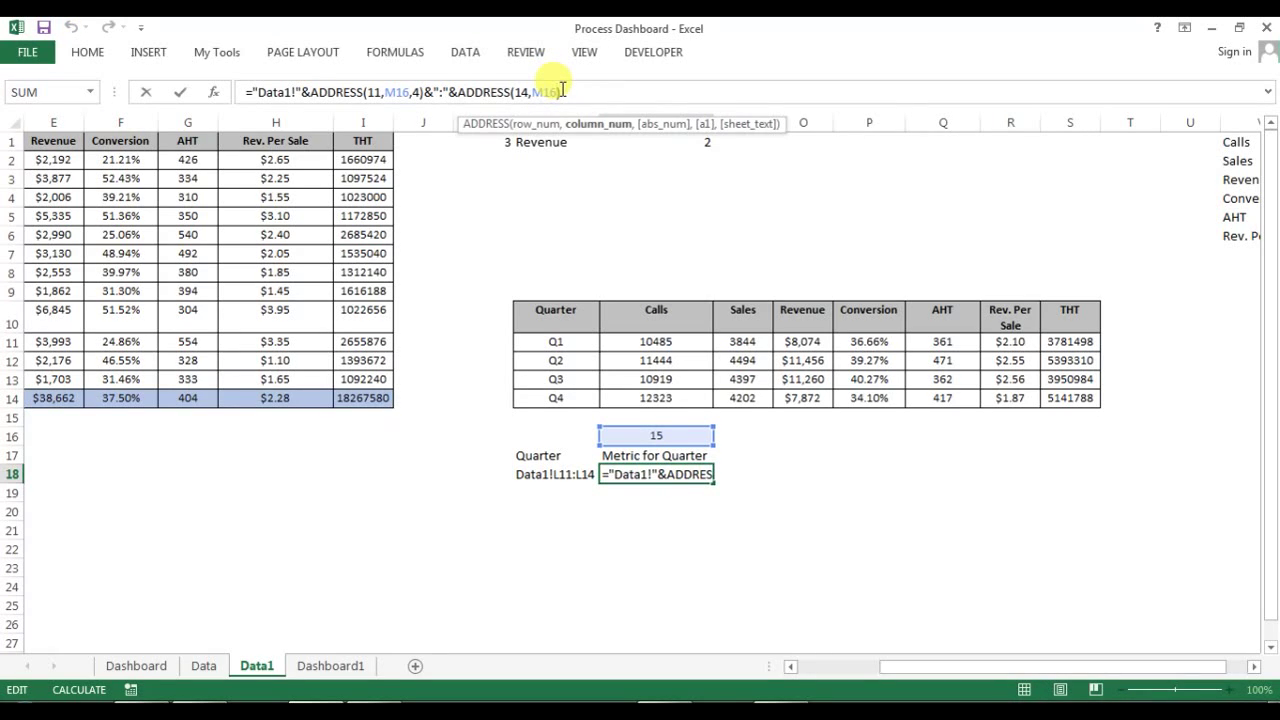
text(,4)
key(Return)
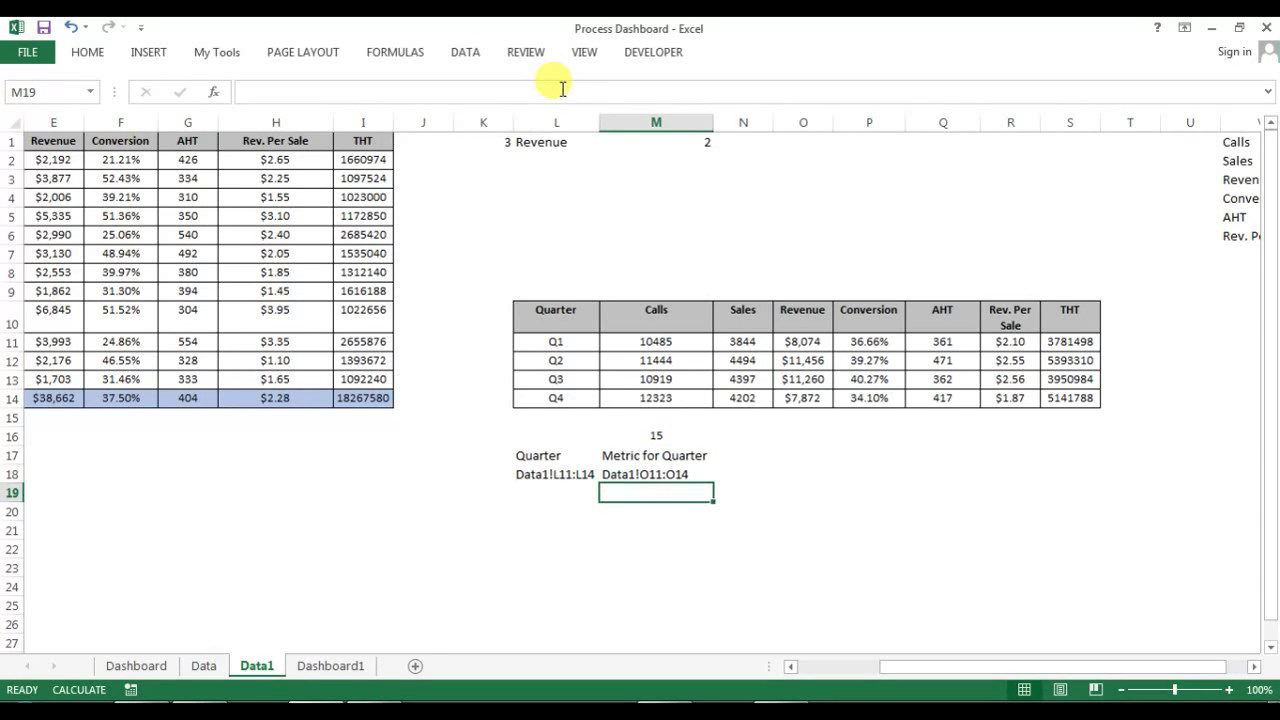
click(677, 474)
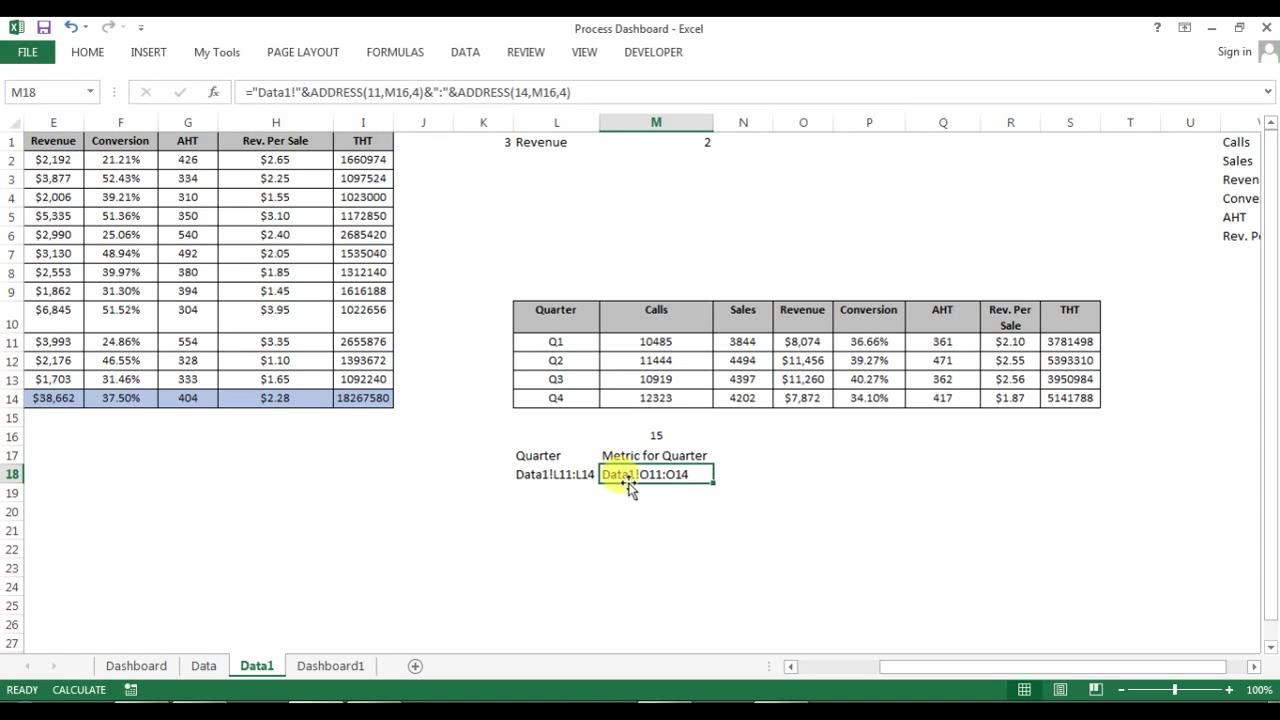
Step: Set the Dashboard1 metric selector to Calls and check the M18 address on Data1 against the quarterly Calls column, M10:M14
click(330, 665)
click(440, 376)
click(407, 397)
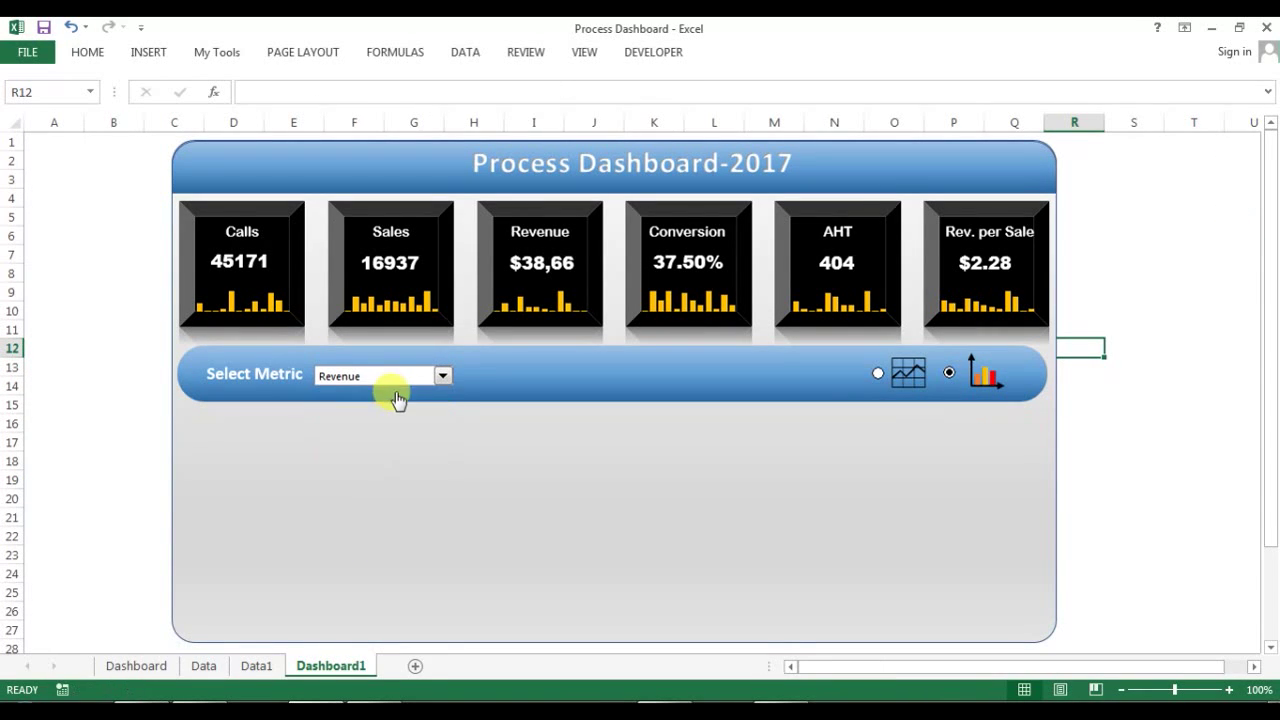
click(256, 665)
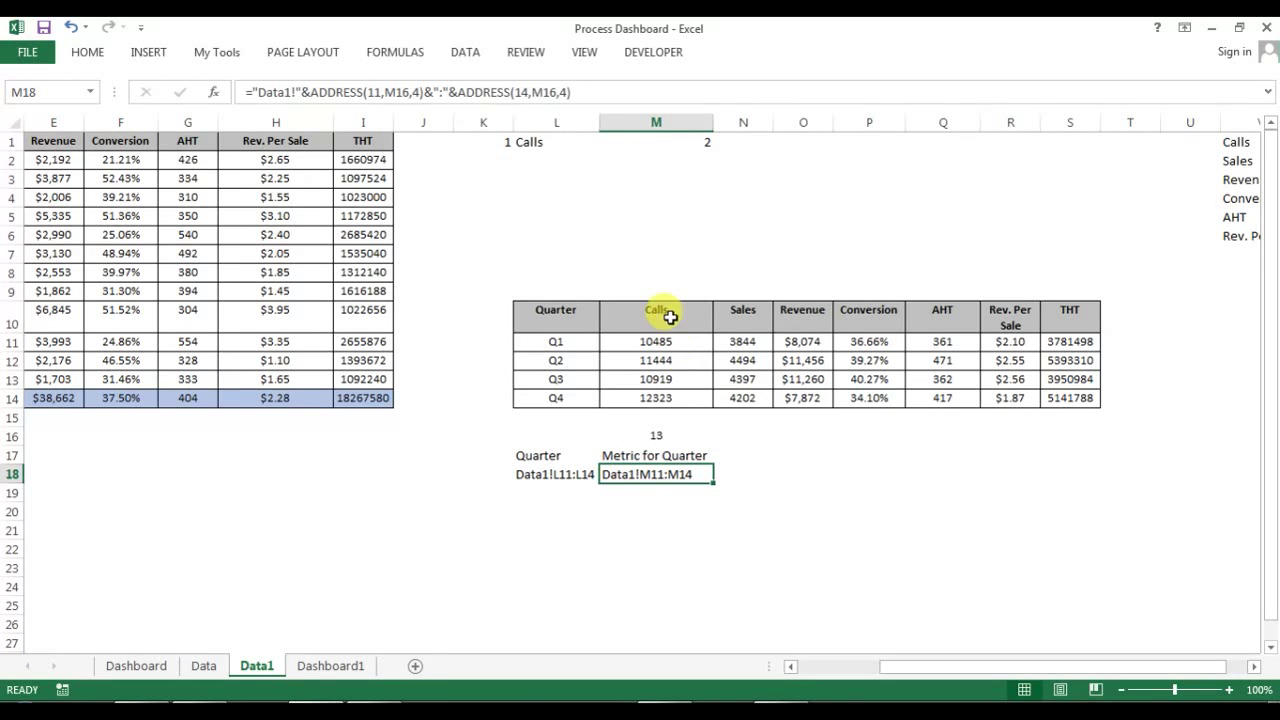
drag(666, 314, 660, 400)
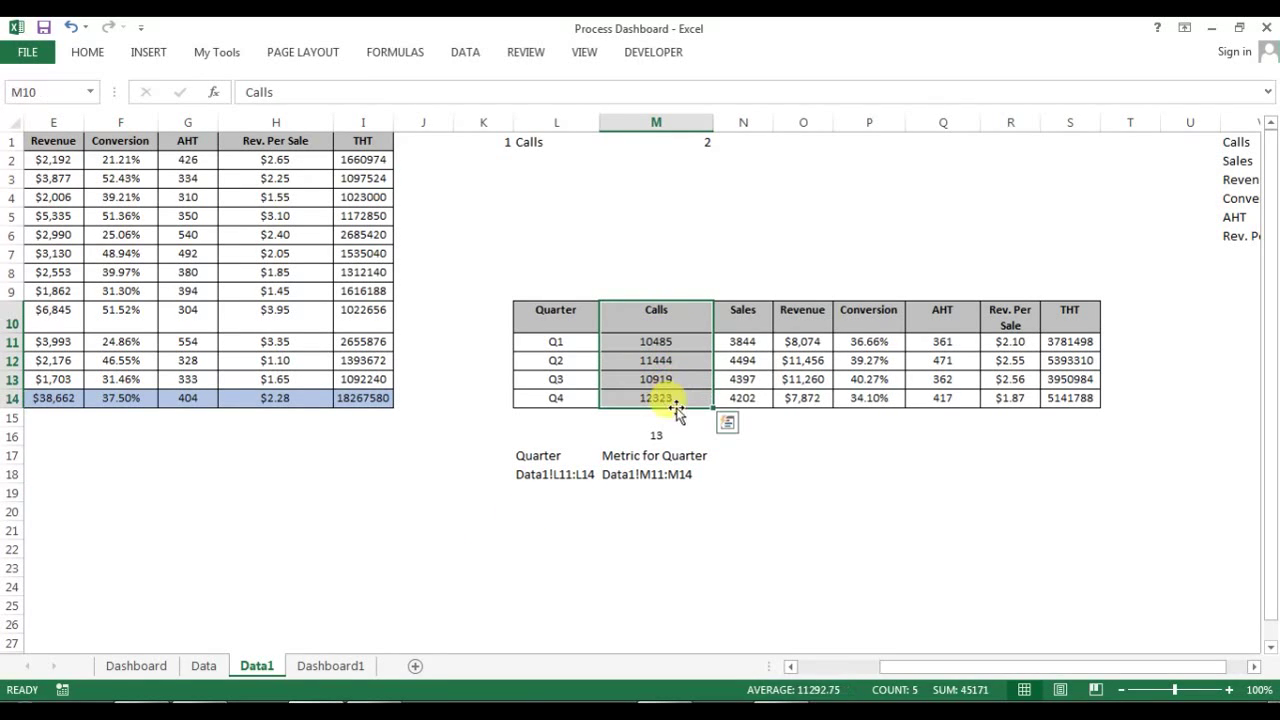
Step: Set the Dashboard1 metric selector to AHT and check the M18 address on Data1 against the quarterly AHT column, Q
click(663, 477)
click(331, 666)
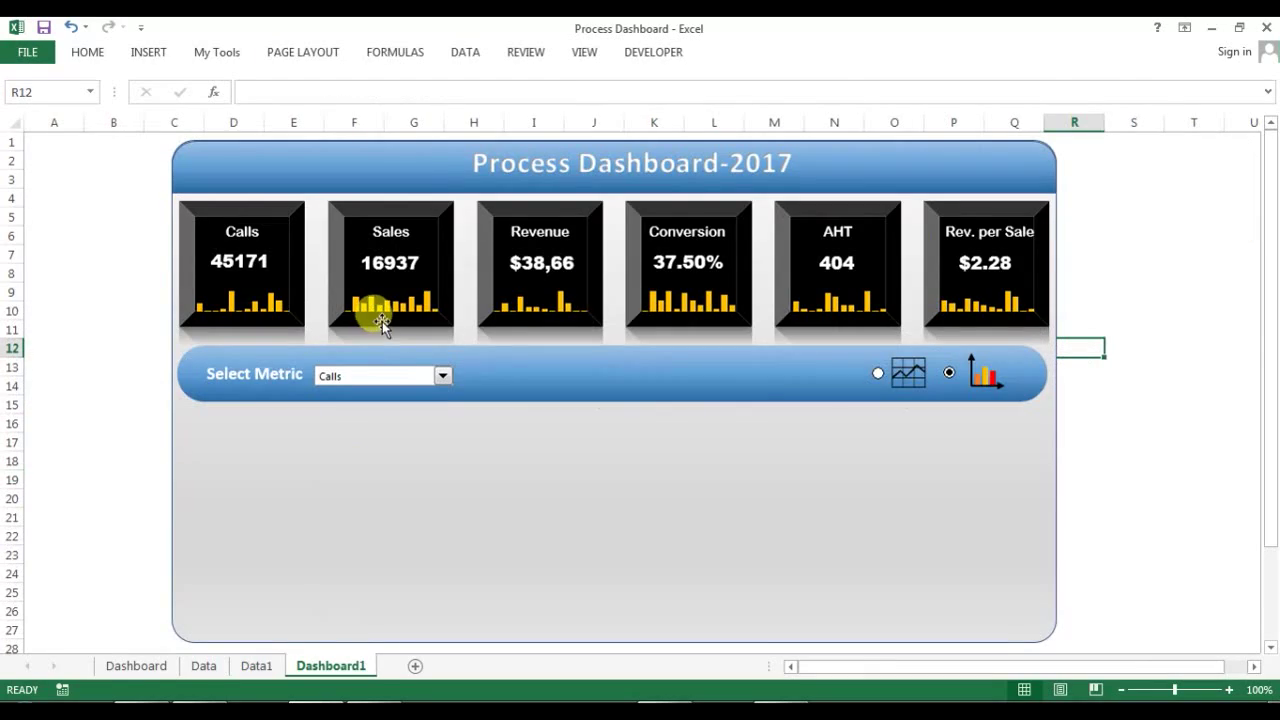
click(378, 377)
click(365, 444)
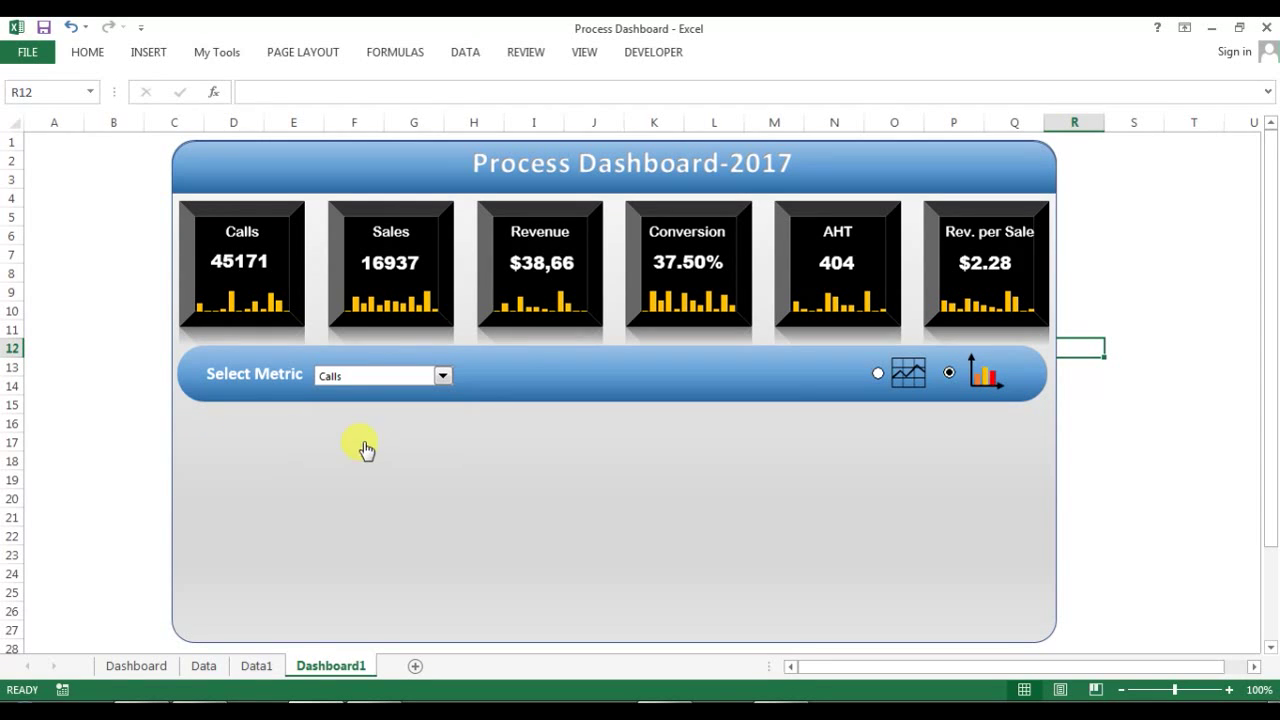
click(258, 667)
click(943, 316)
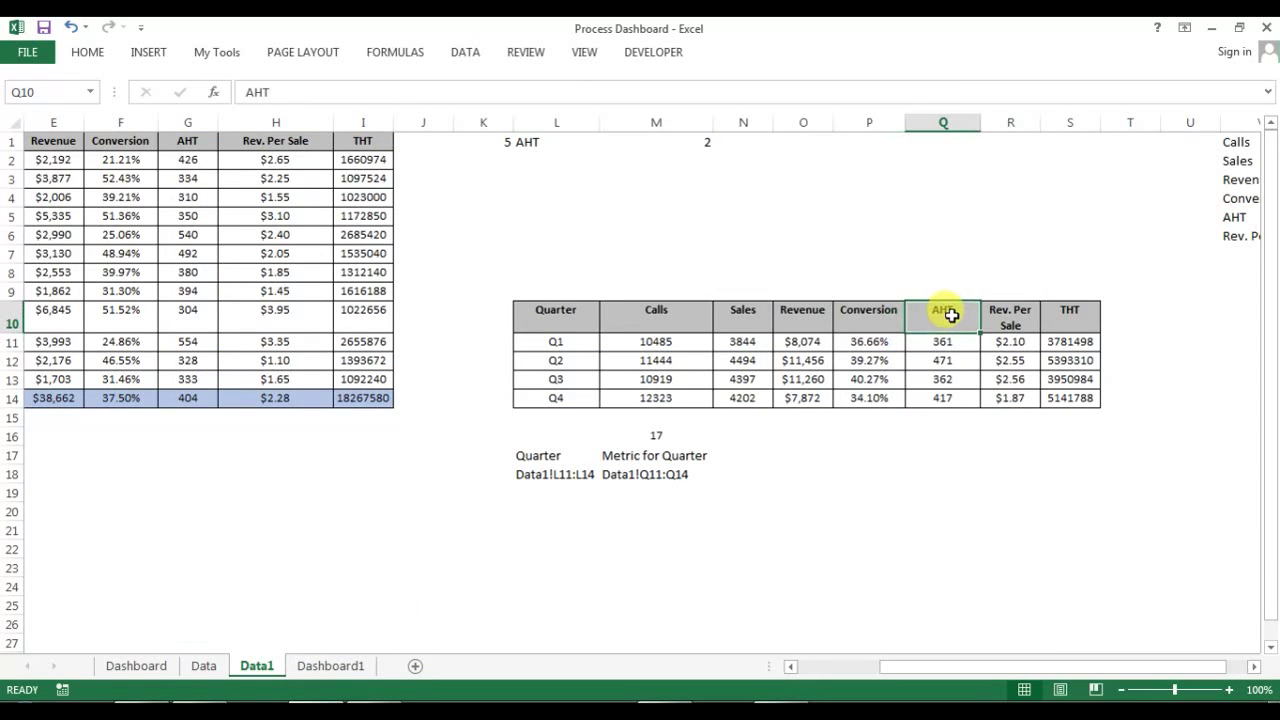
click(950, 122)
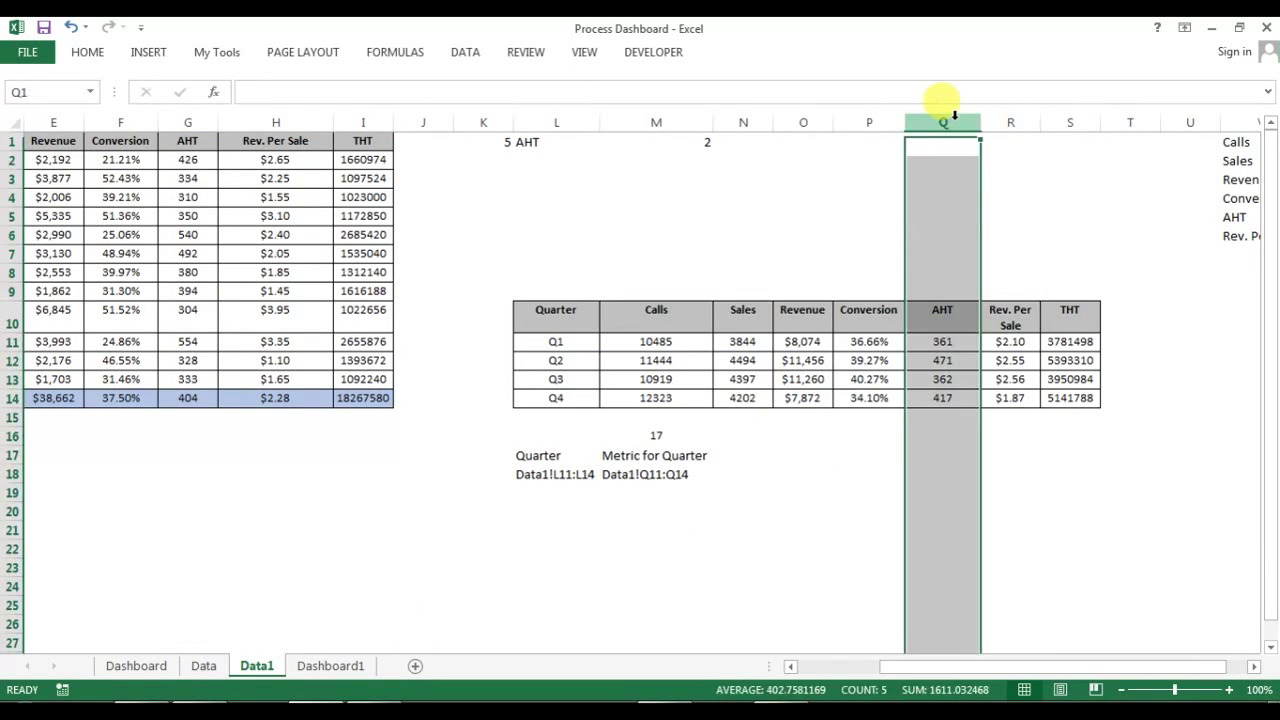
click(616, 474)
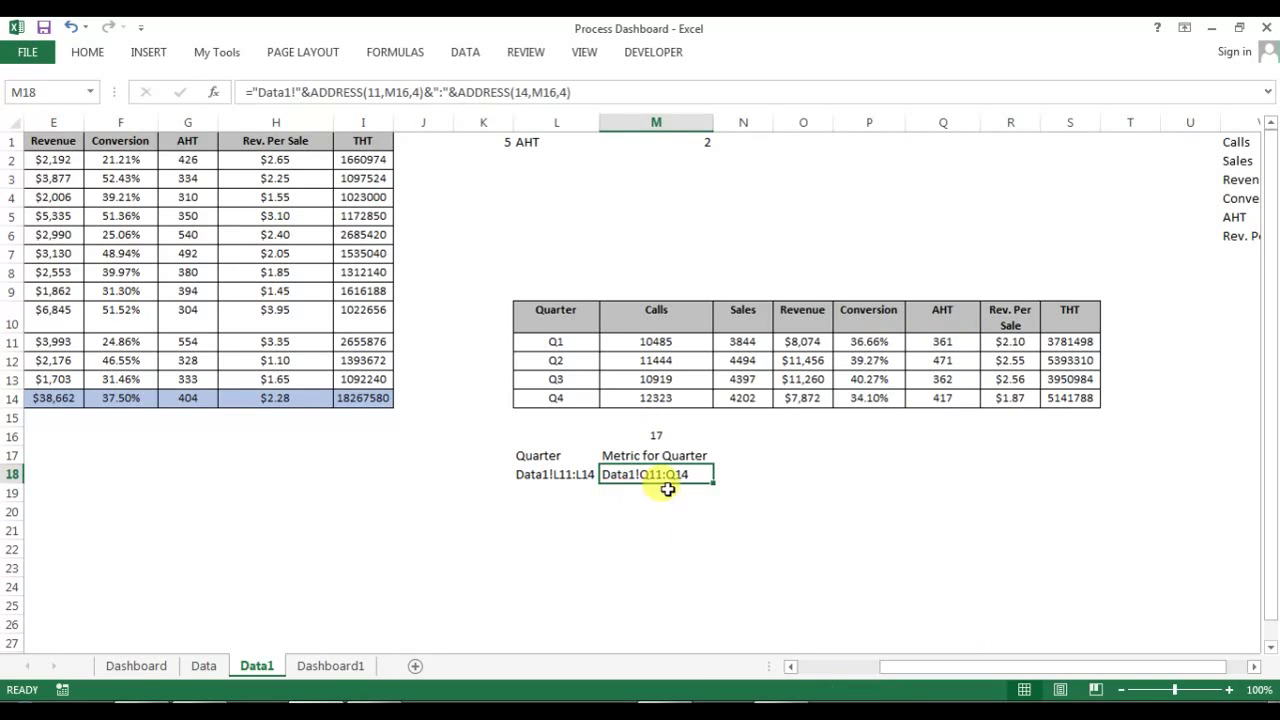
click(746, 417)
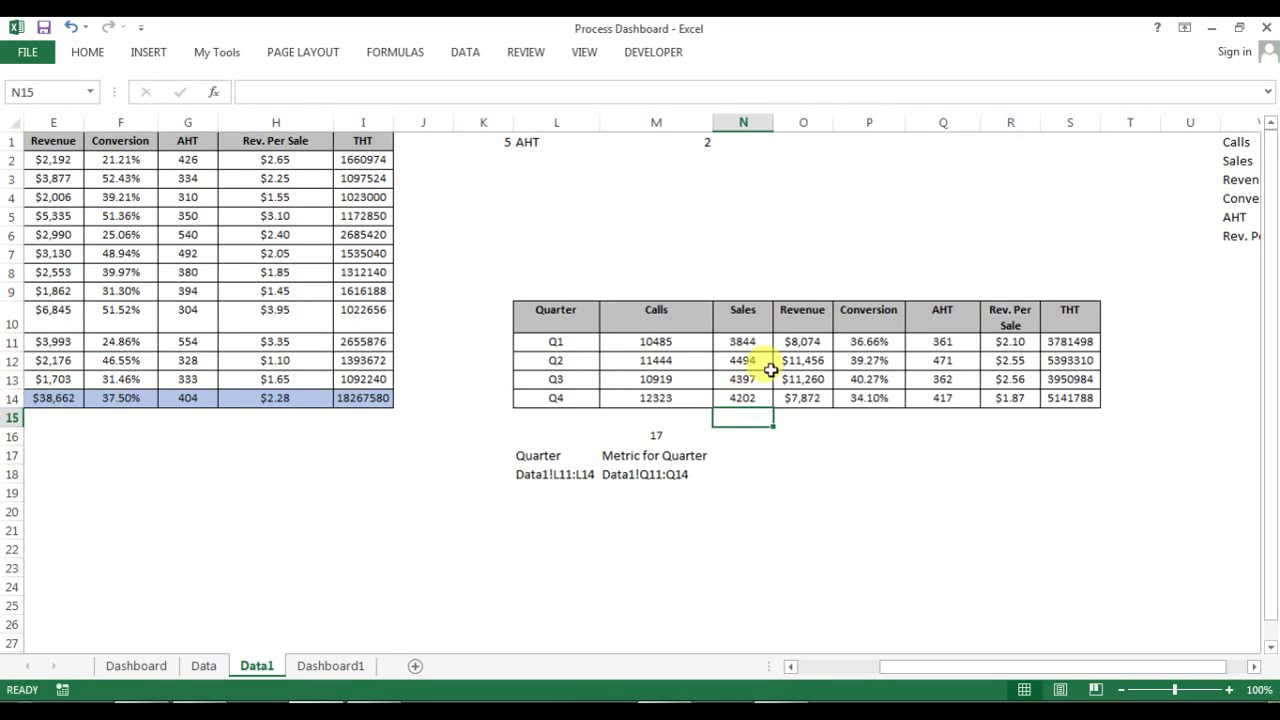
Step: Compare the Quarter helper headers on Data1 with the Data sheet and review the workbook's existing defined names
click(651, 453)
click(528, 457)
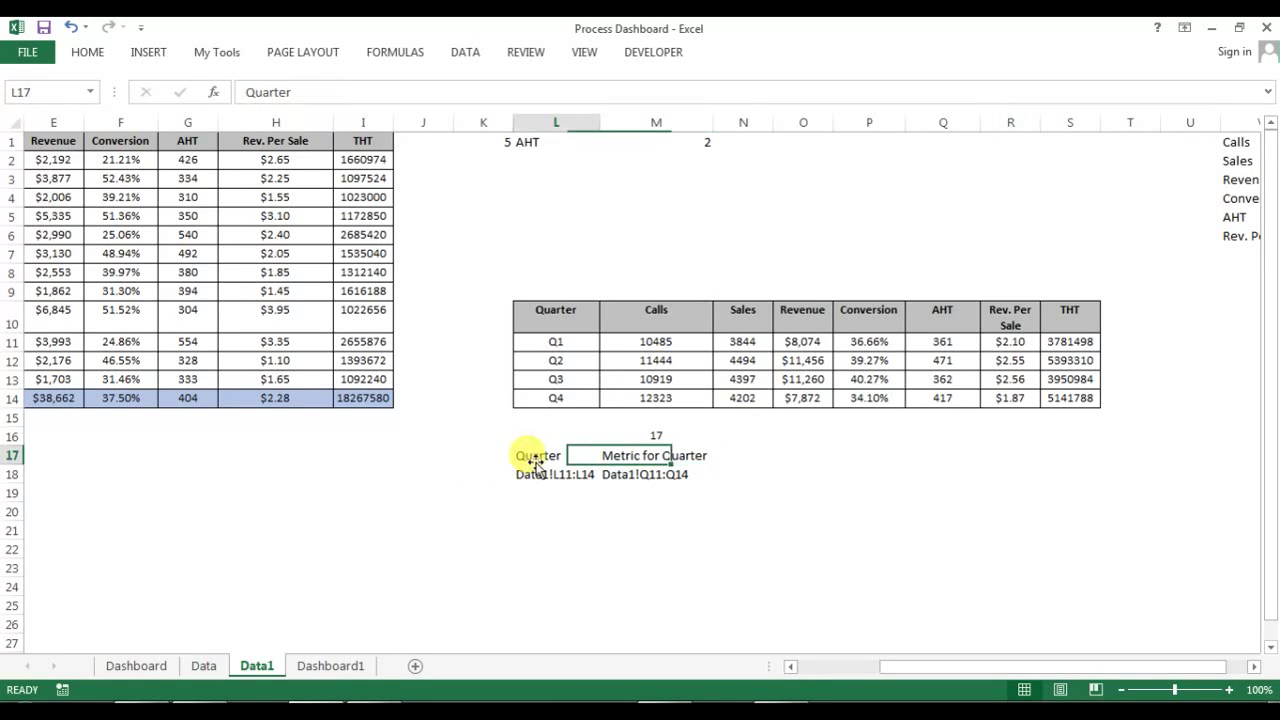
click(203, 666)
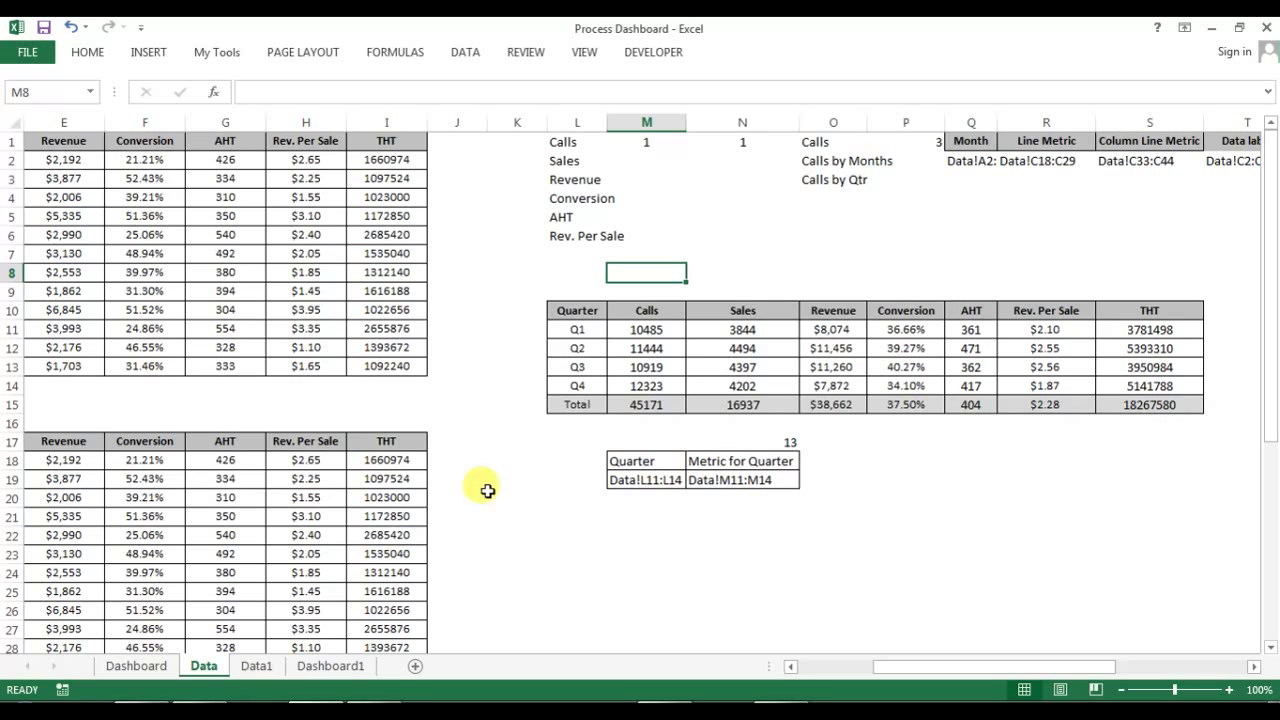
click(315, 666)
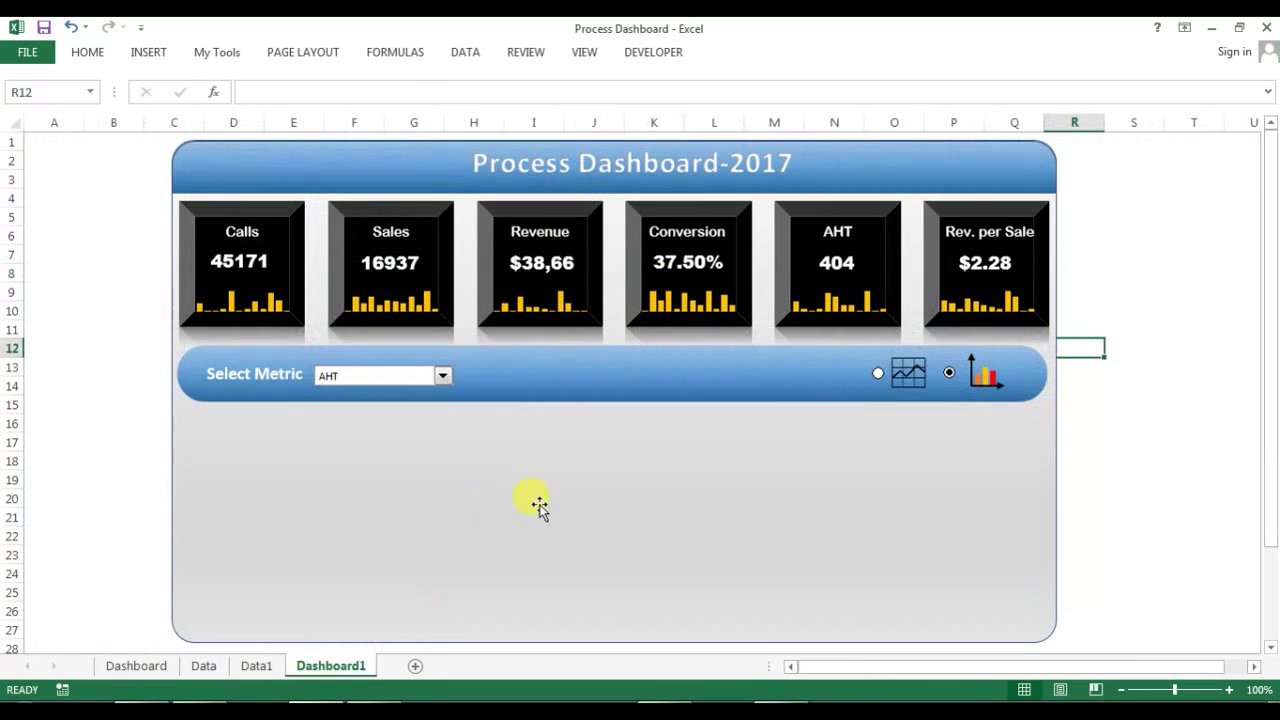
click(257, 666)
click(160, 52)
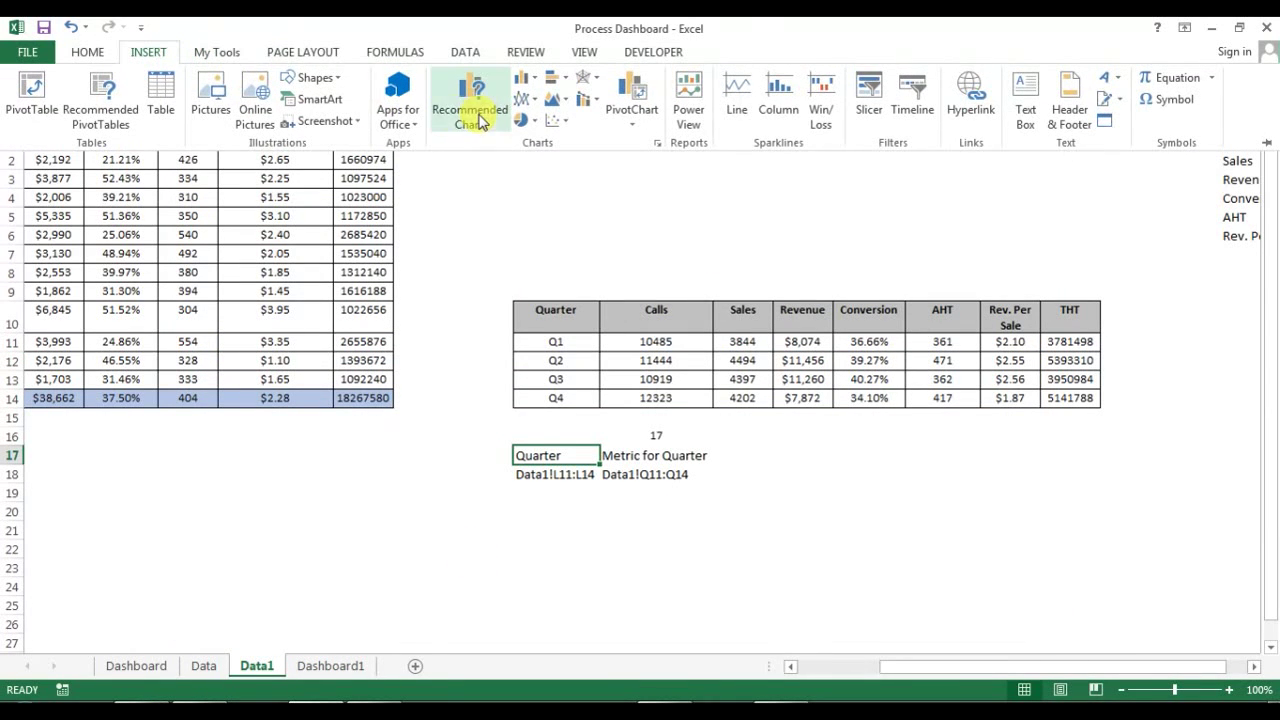
click(392, 52)
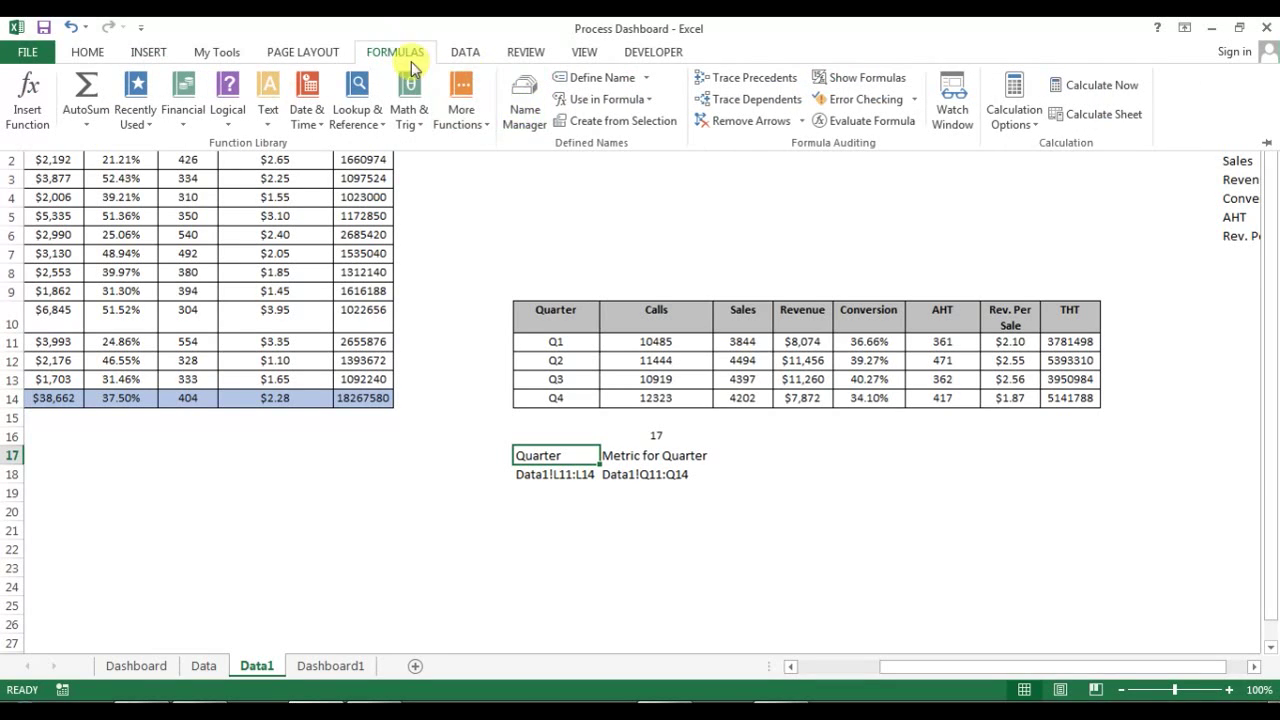
click(523, 110)
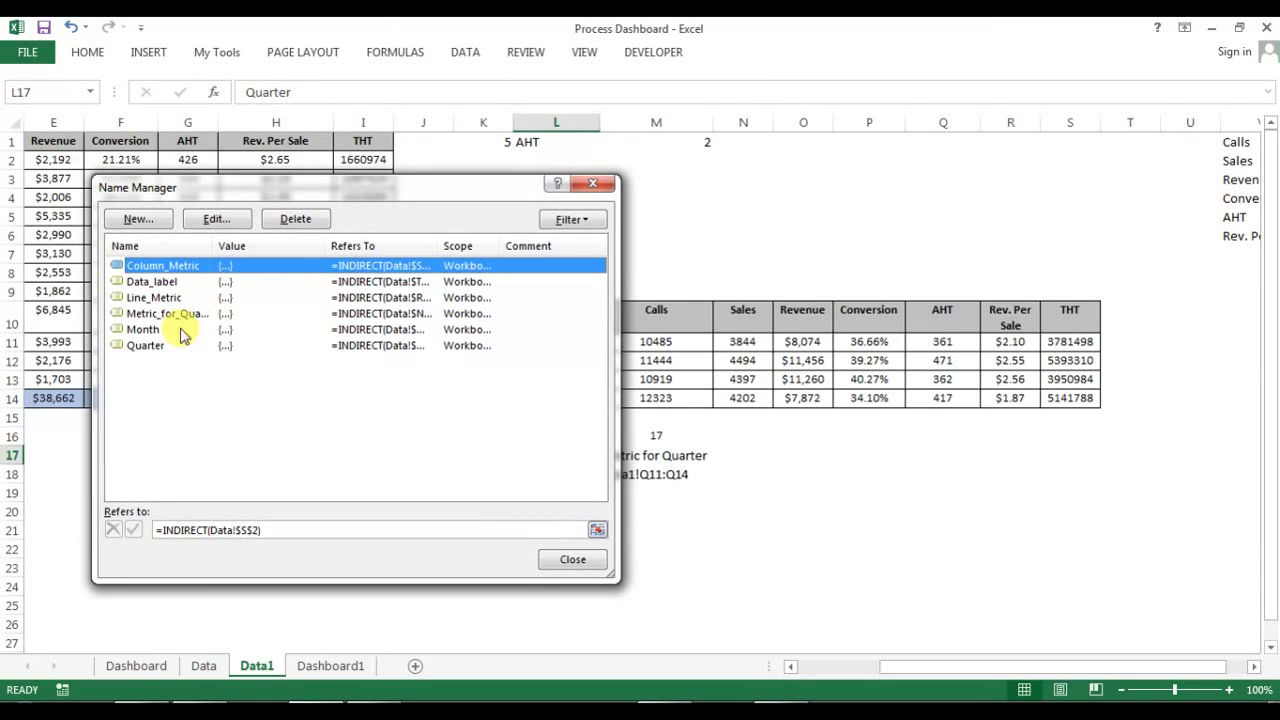
click(598, 188)
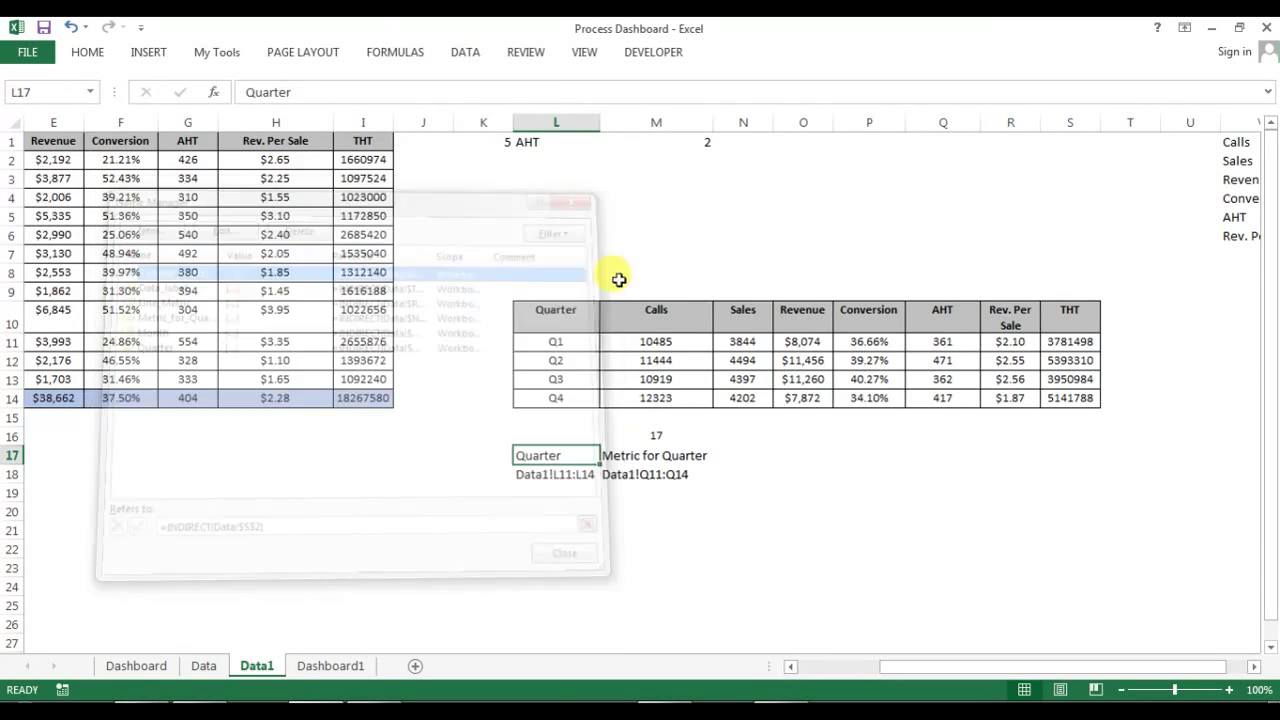
Step: Rename the helper header in L17 on Data1 as Quarter1
click(637, 455)
click(570, 456)
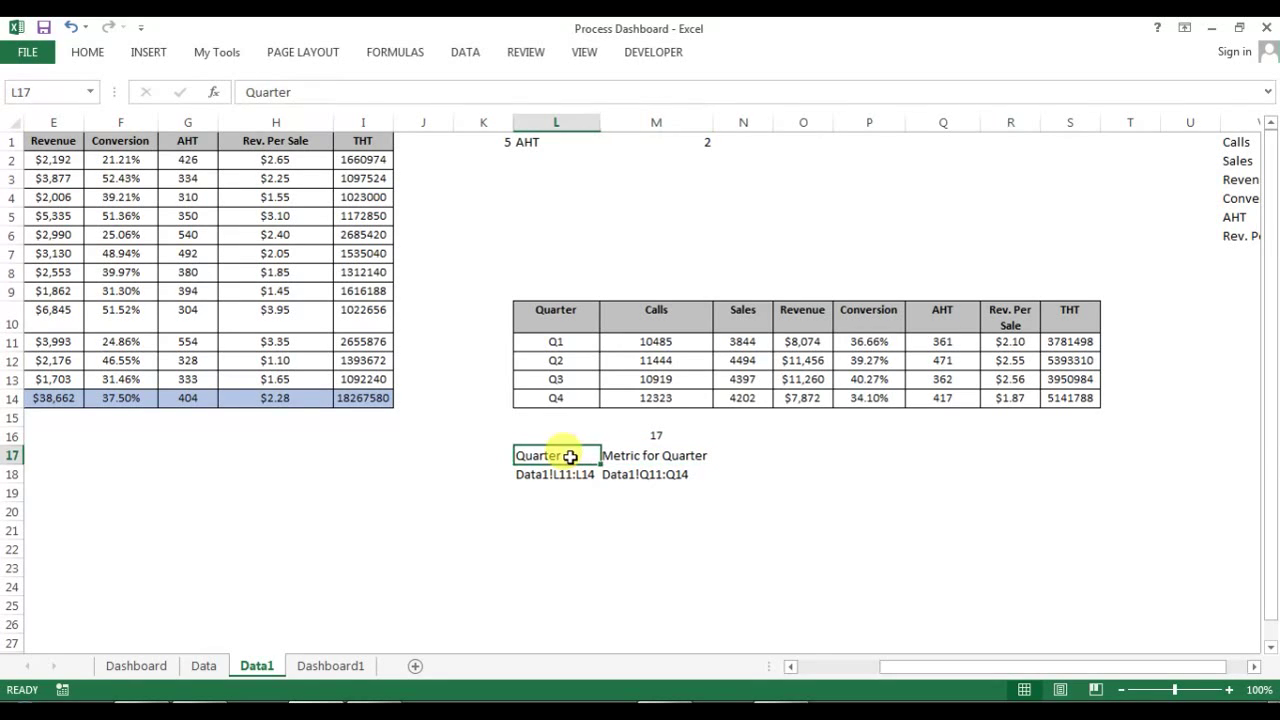
click(401, 95)
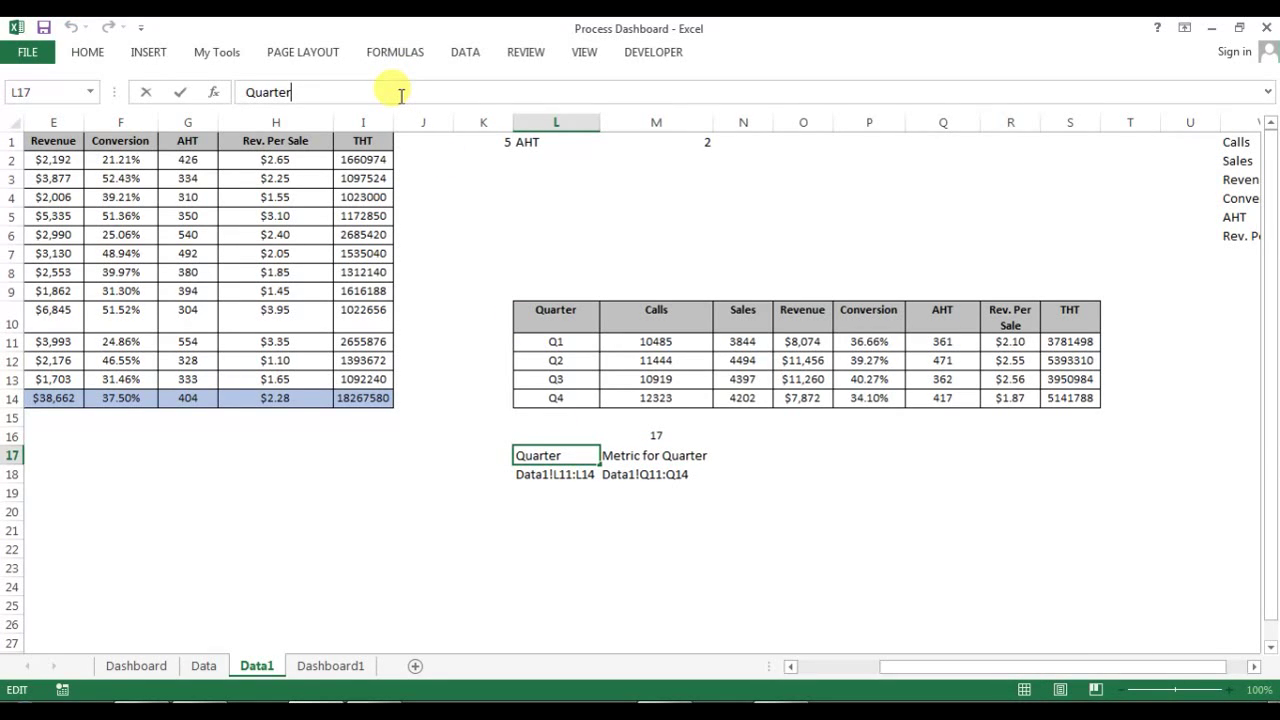
text(1)
key(Return)
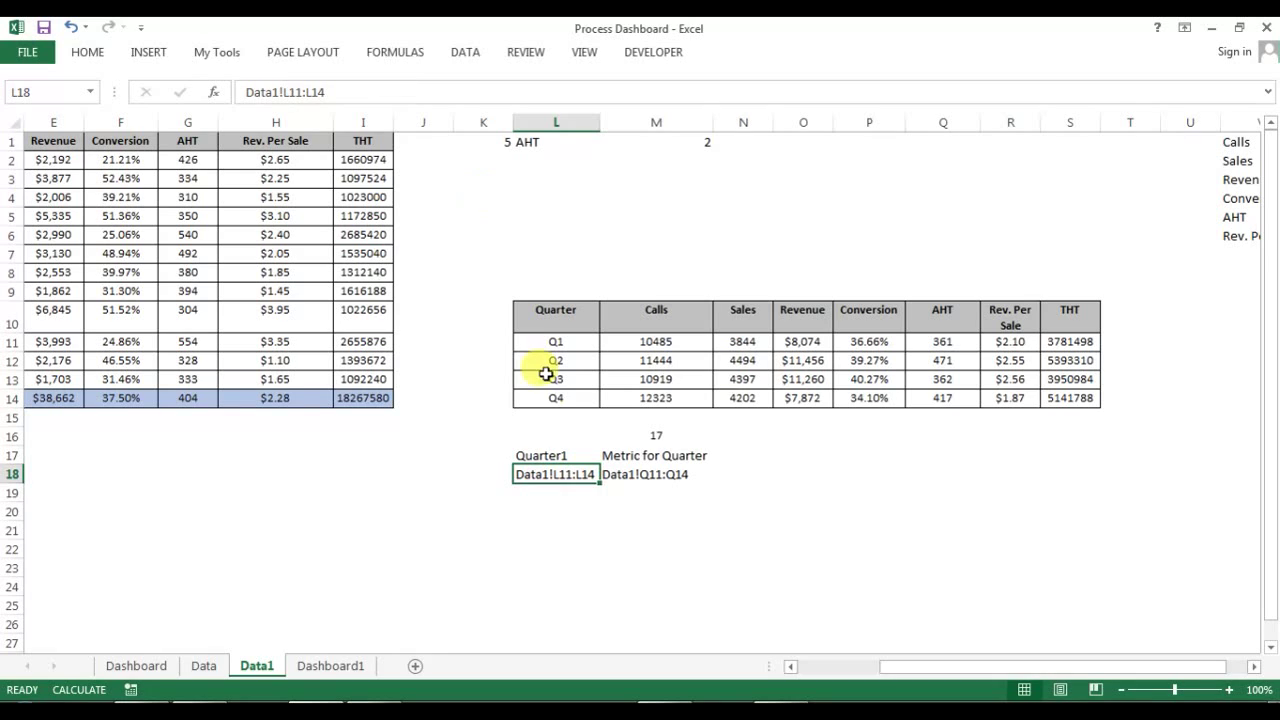
click(609, 455)
click(570, 455)
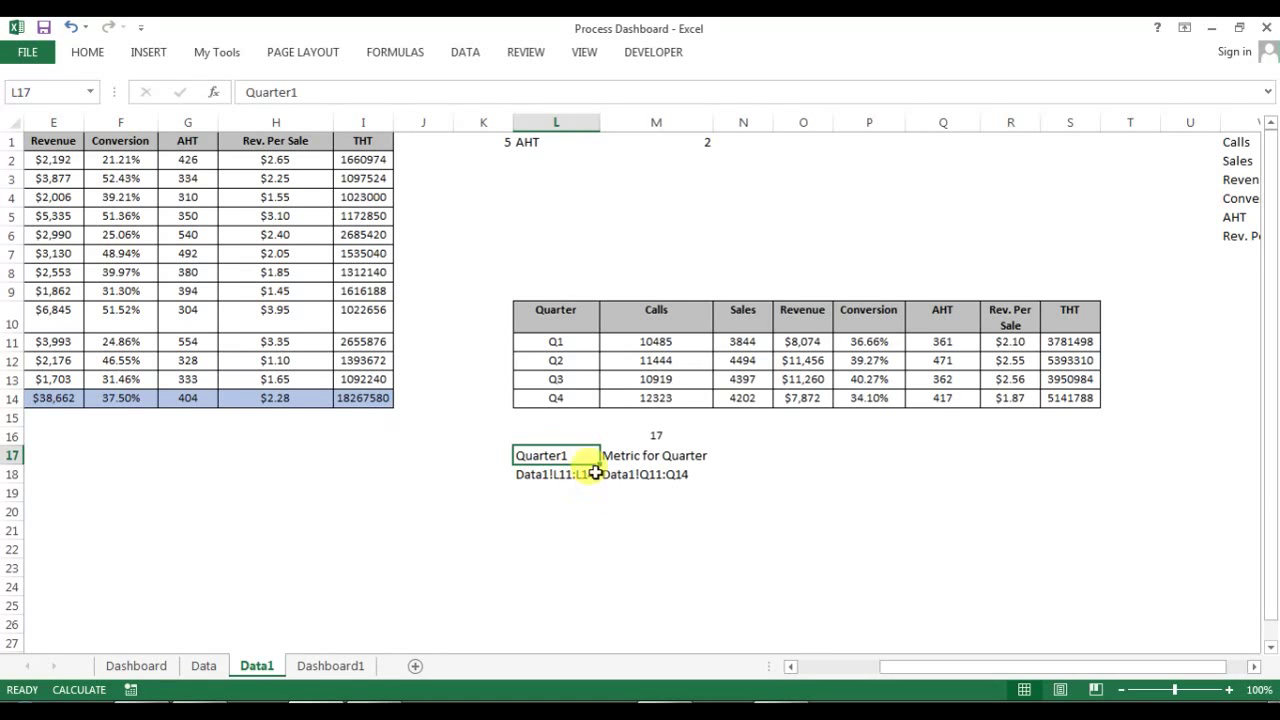
click(193, 667)
click(155, 665)
click(192, 666)
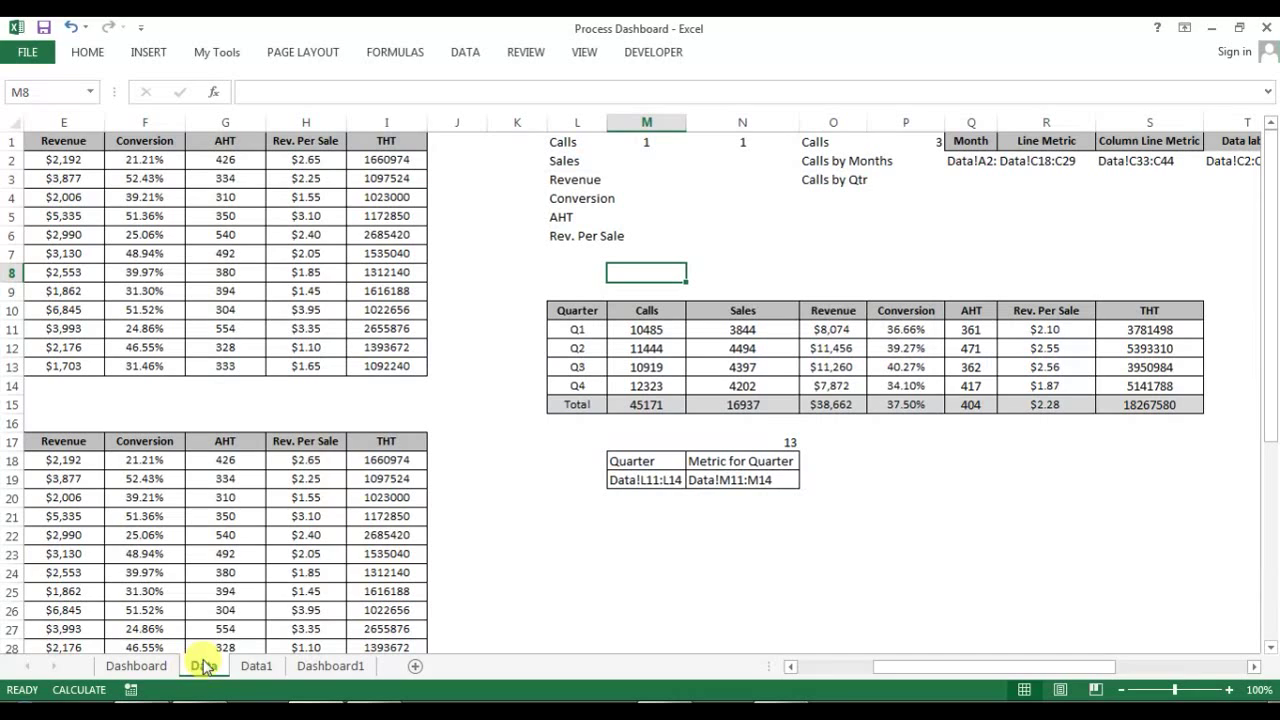
click(256, 665)
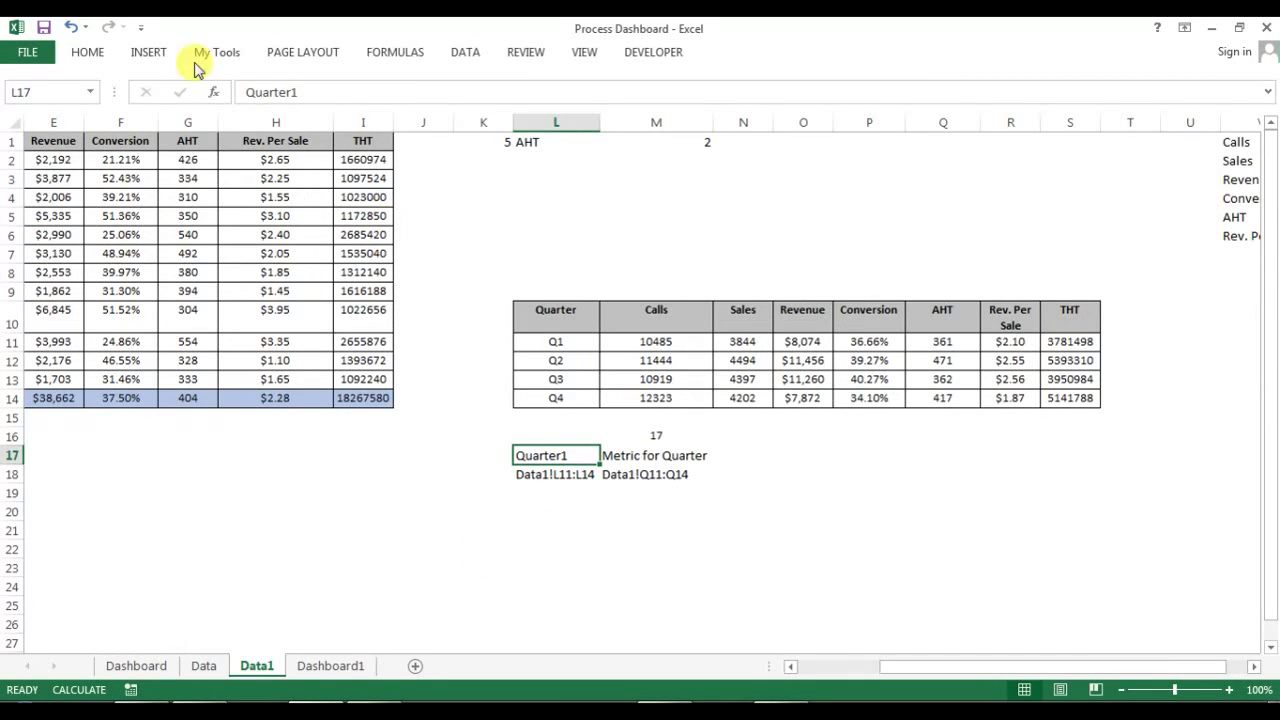
Step: Rename the helper header in M17 as Metric for Quarter1
click(651, 455)
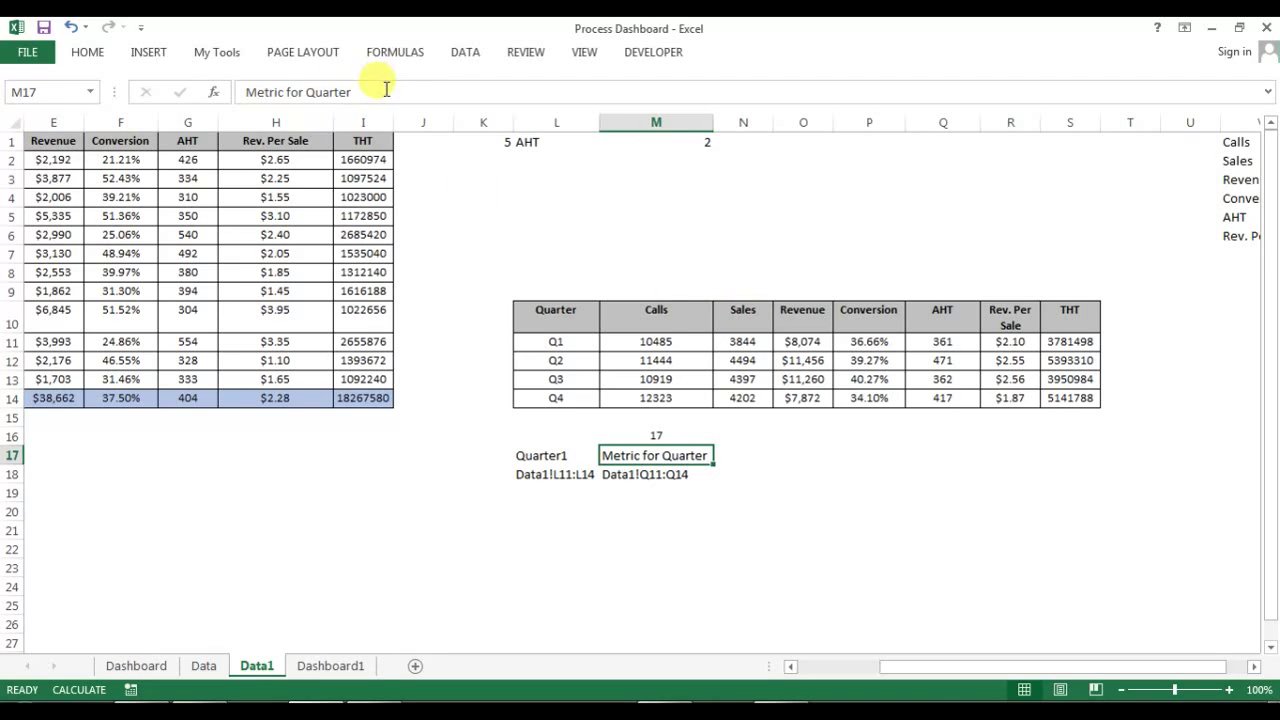
click(356, 93)
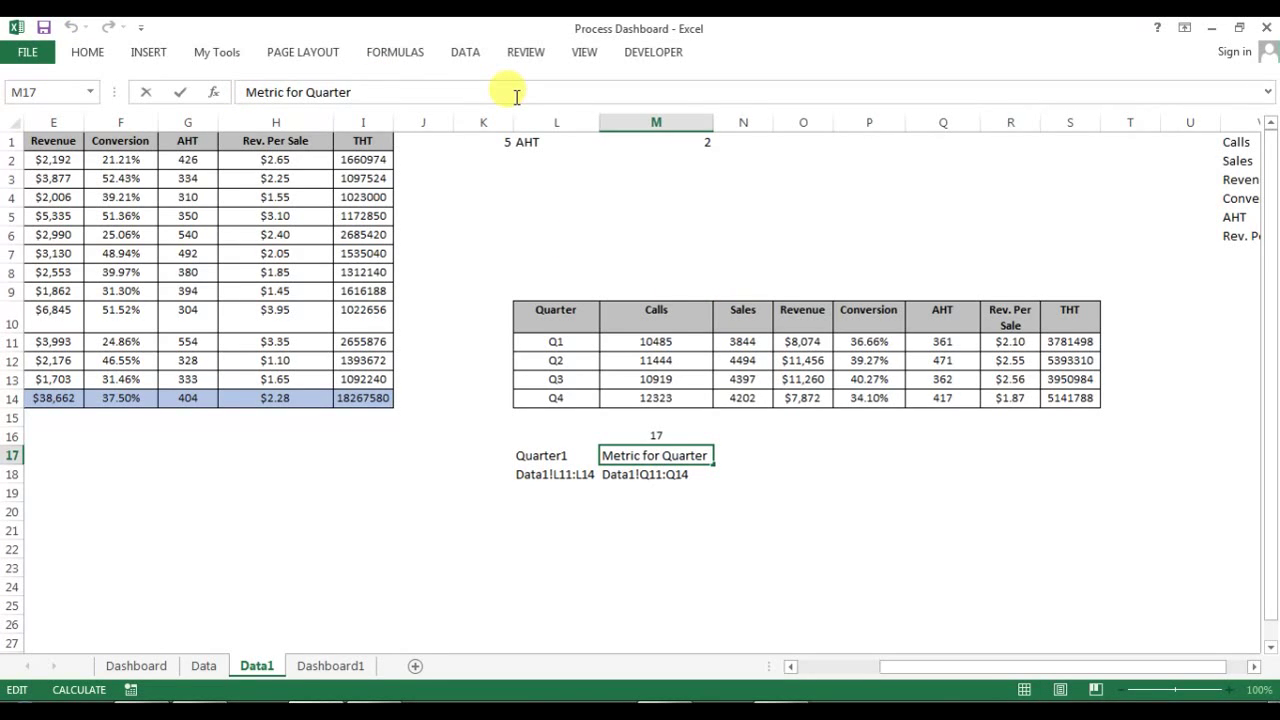
text(1)
key(Return)
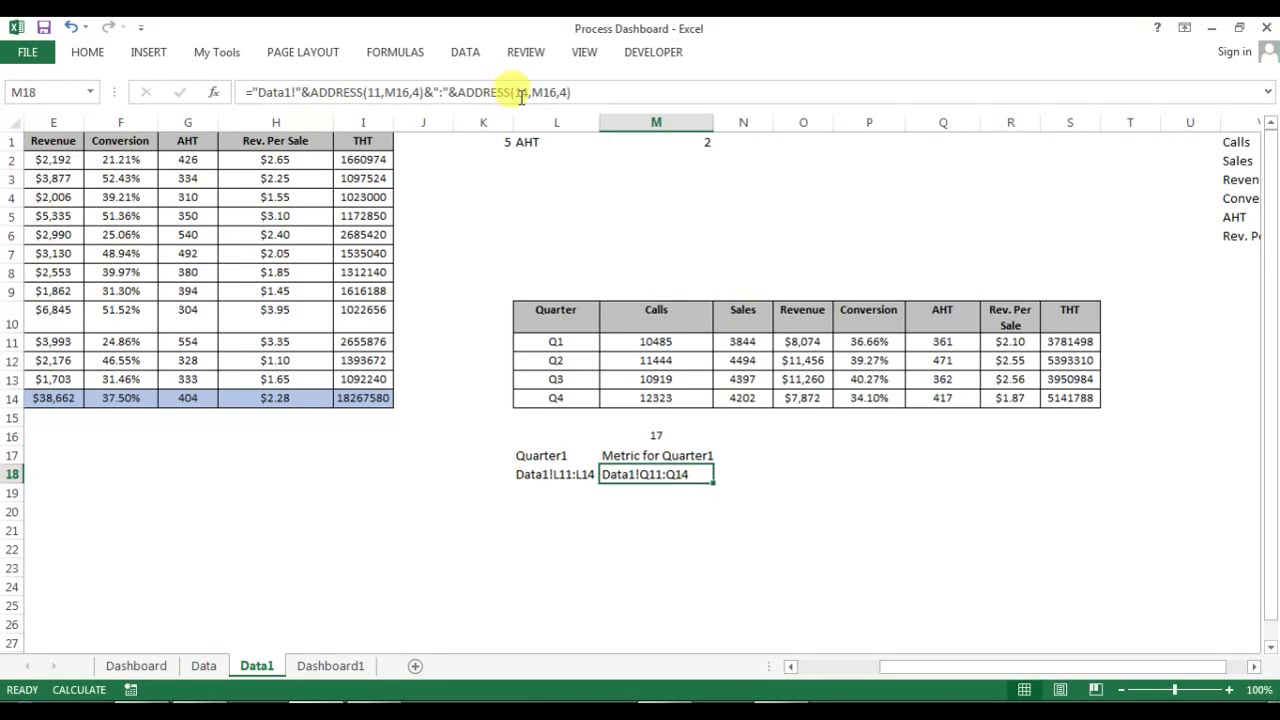
drag(565, 477, 656, 456)
click(545, 475)
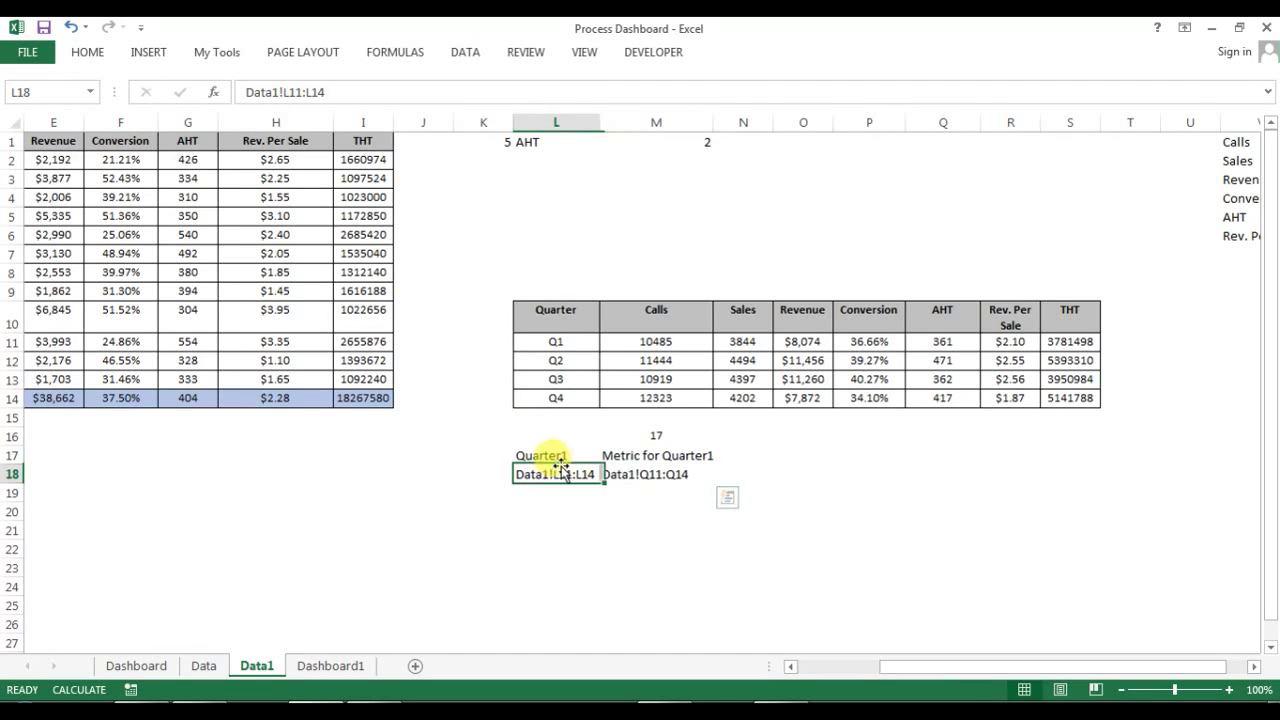
Step: Open the Name Manager with L17 as the active cell and view what the existing Quarter name refers to
click(575, 455)
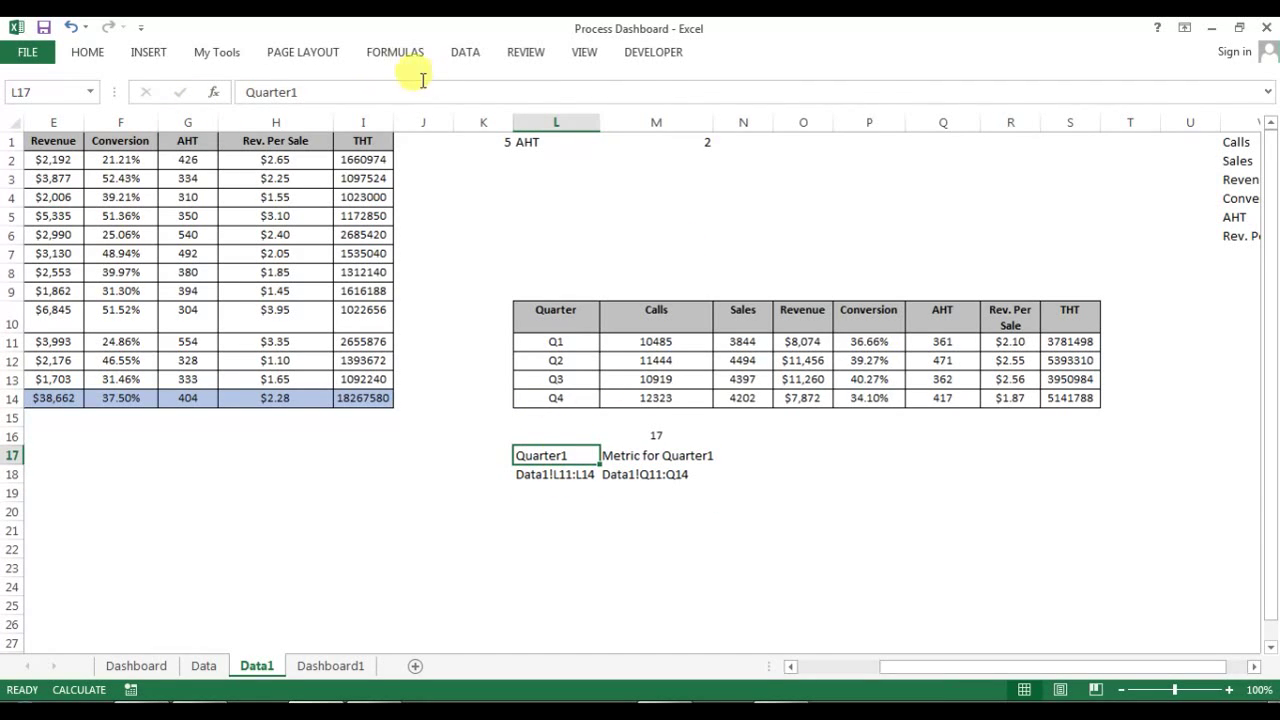
click(408, 55)
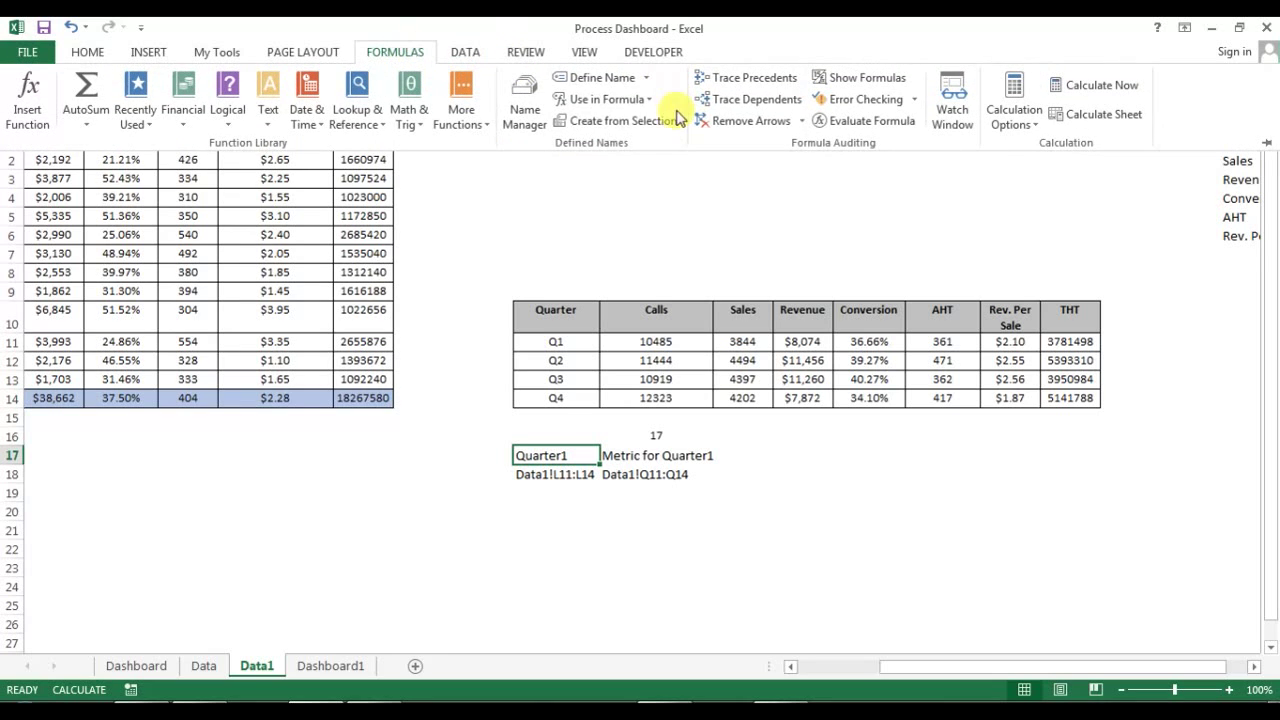
click(530, 93)
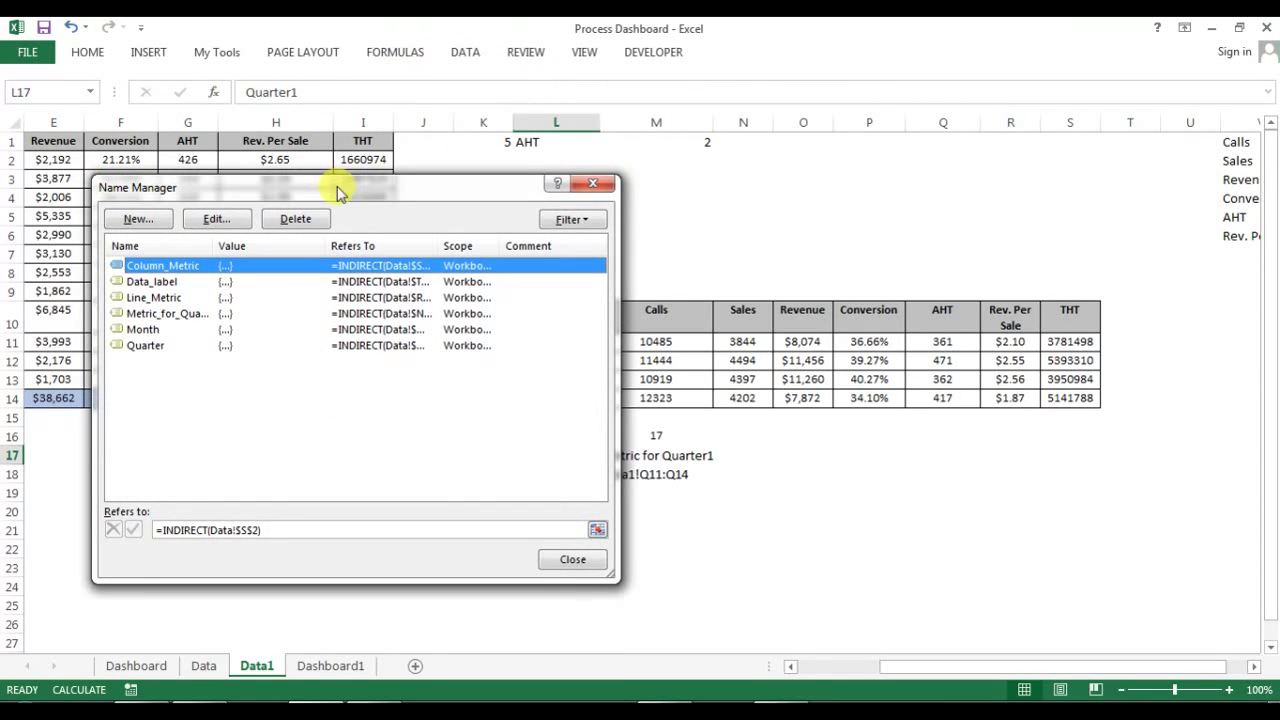
drag(337, 185, 791, 115)
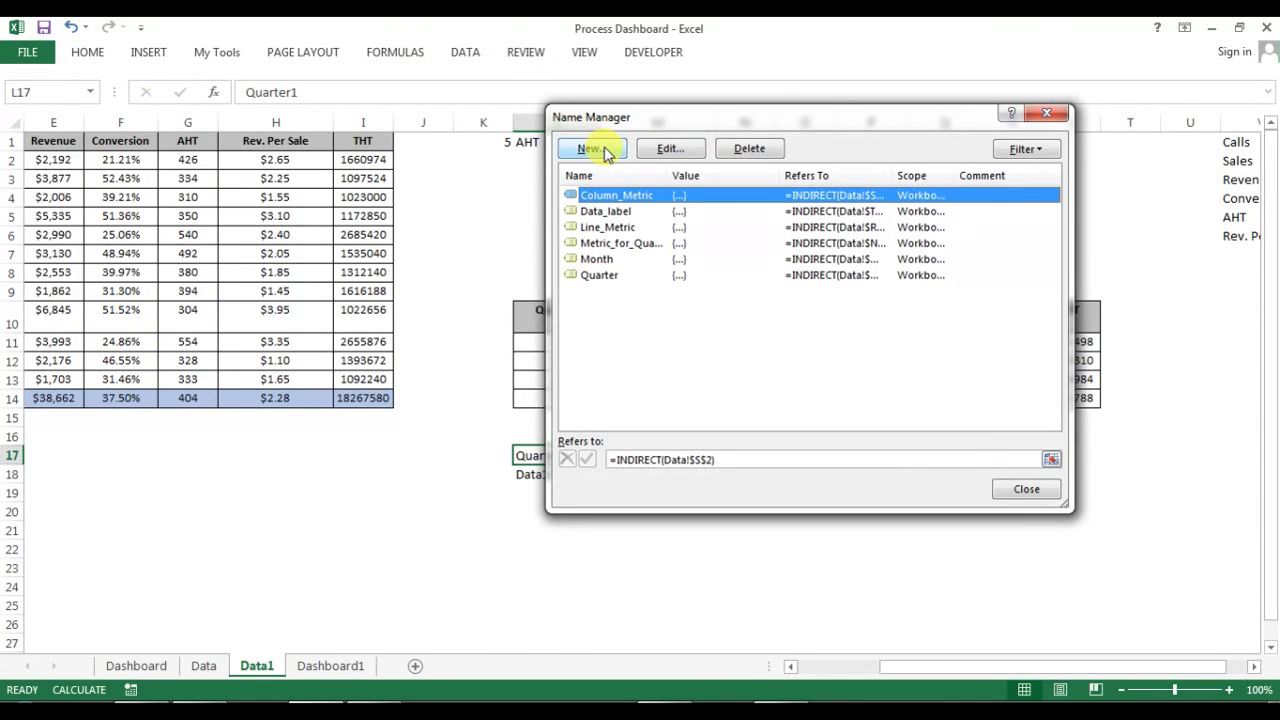
click(606, 152)
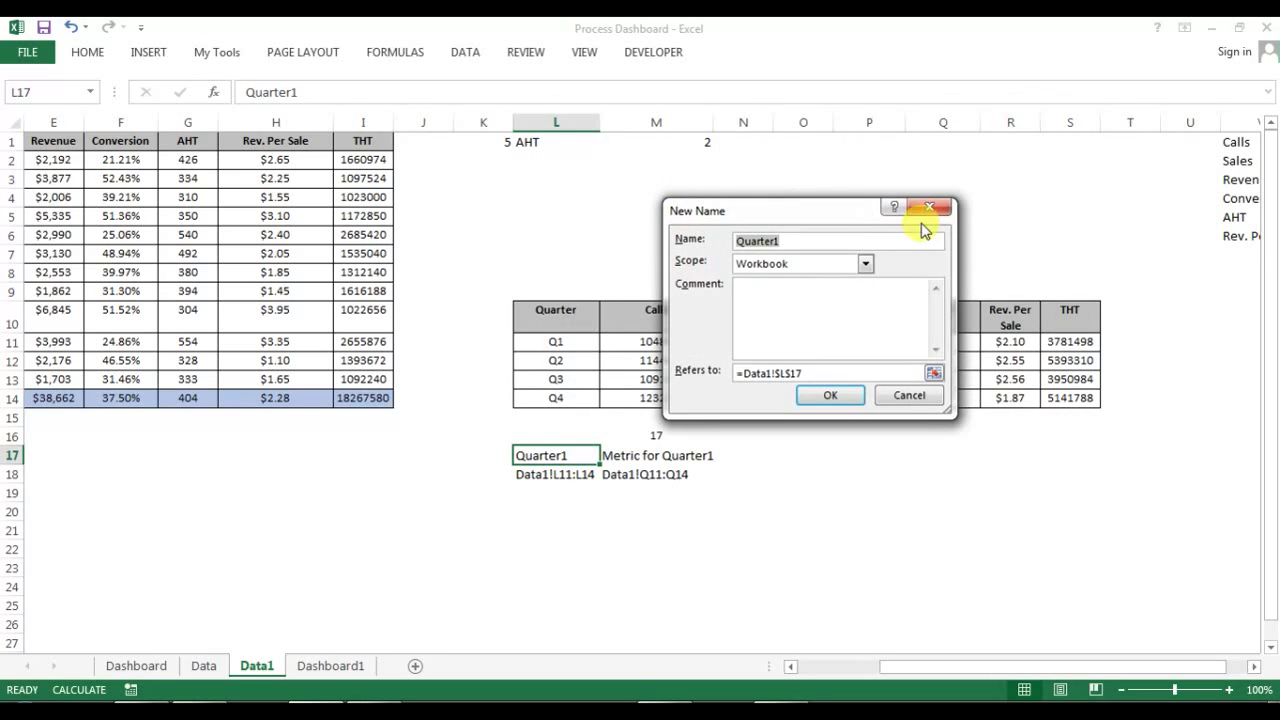
click(926, 216)
click(601, 276)
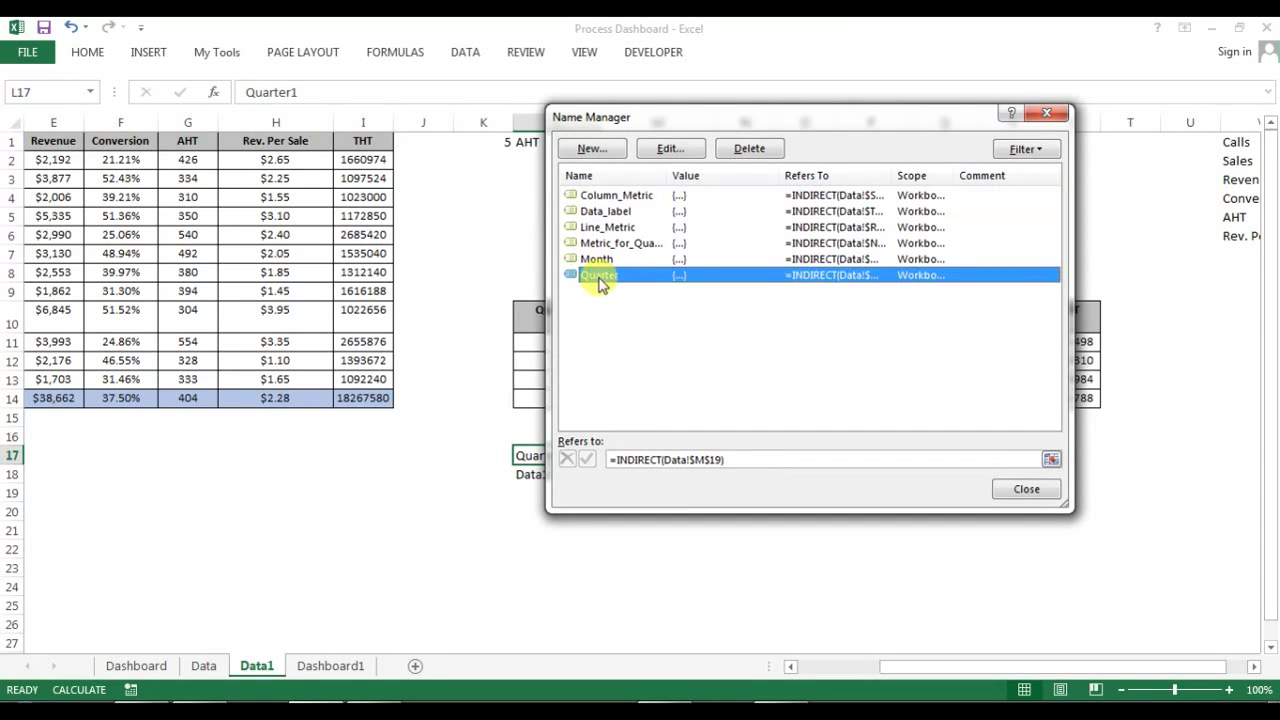
Step: Define a workbook-scoped name Quarter1 that refers to =INDIRECT(Data1!$L$18)
click(614, 151)
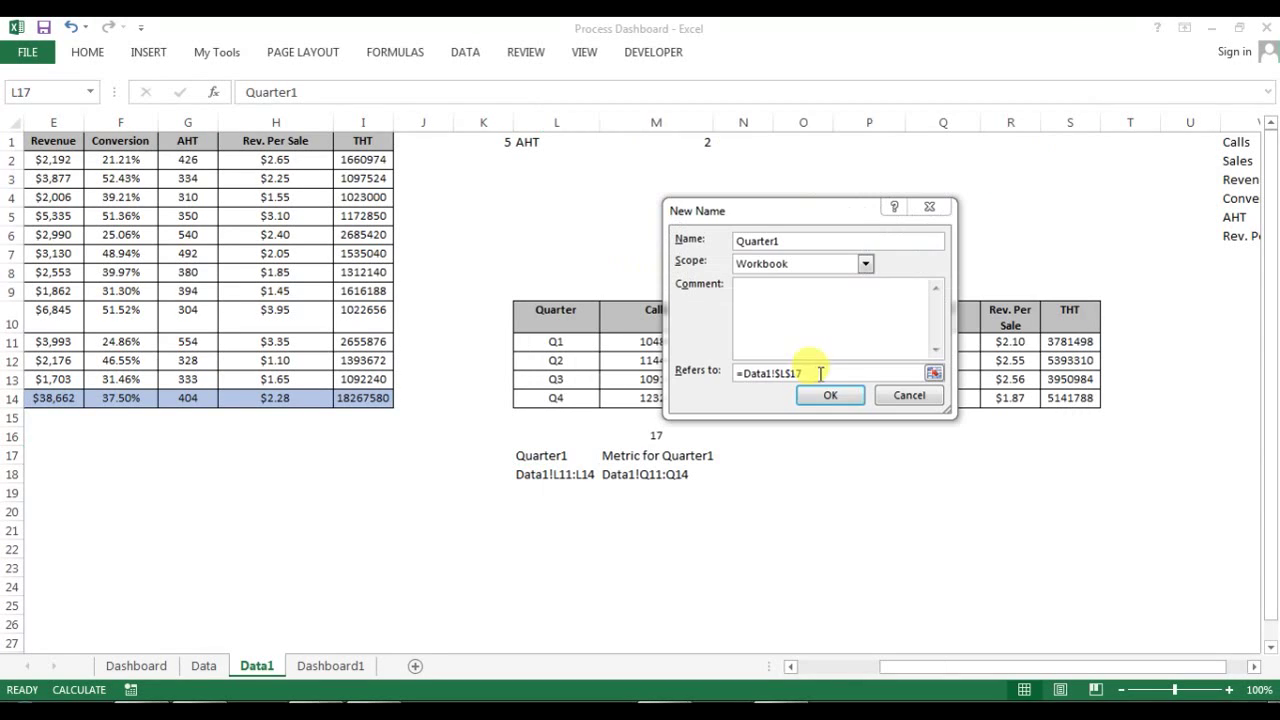
drag(828, 372, 737, 375)
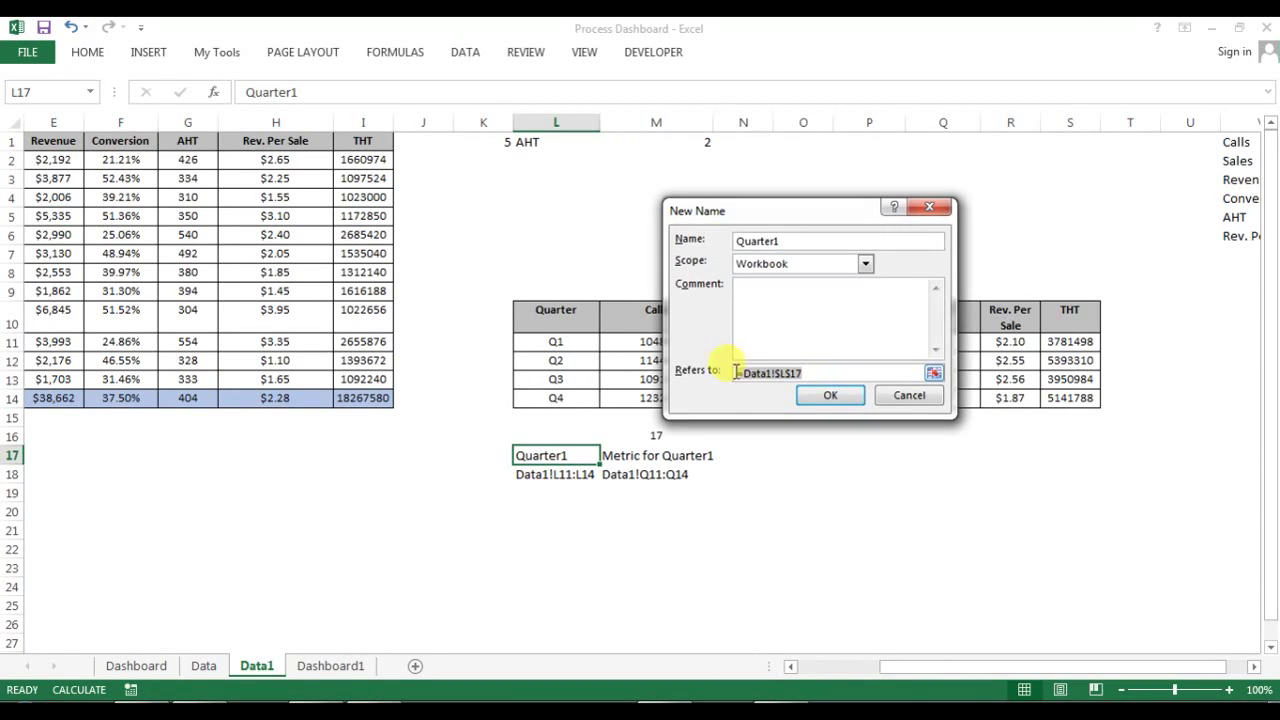
key(BackSpace)
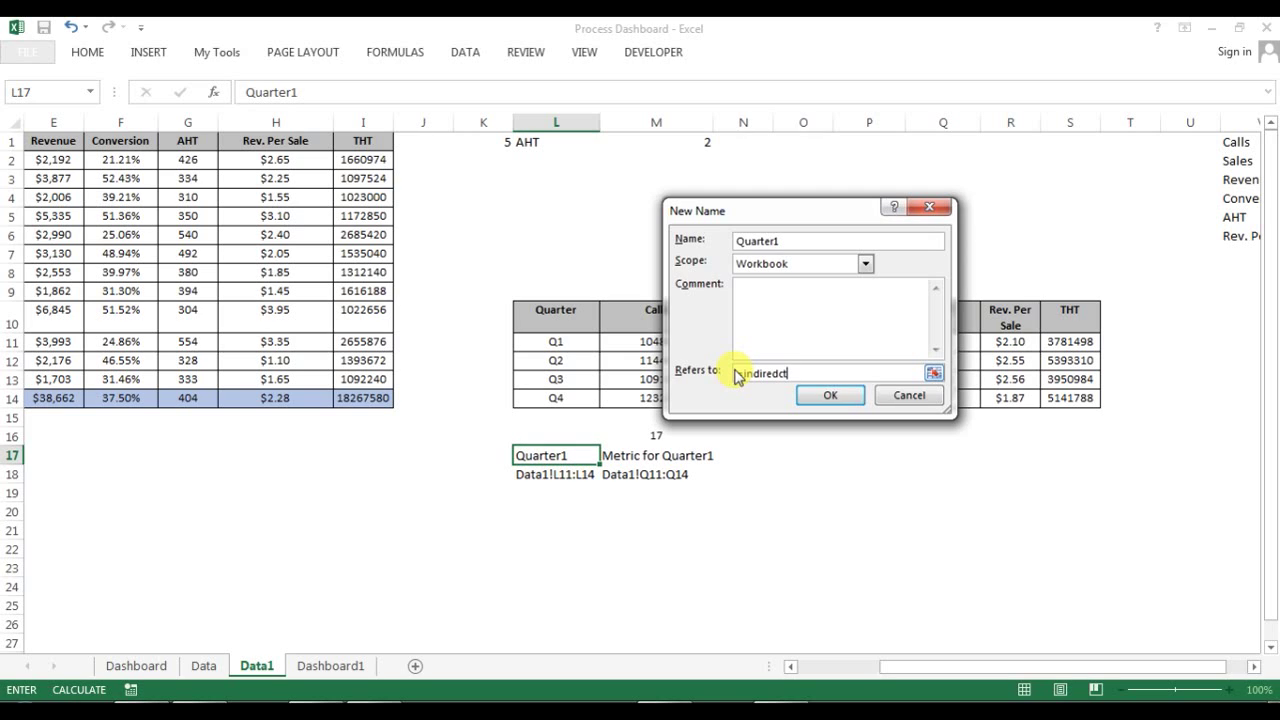
text(=indiredct()
key(BackSpace)
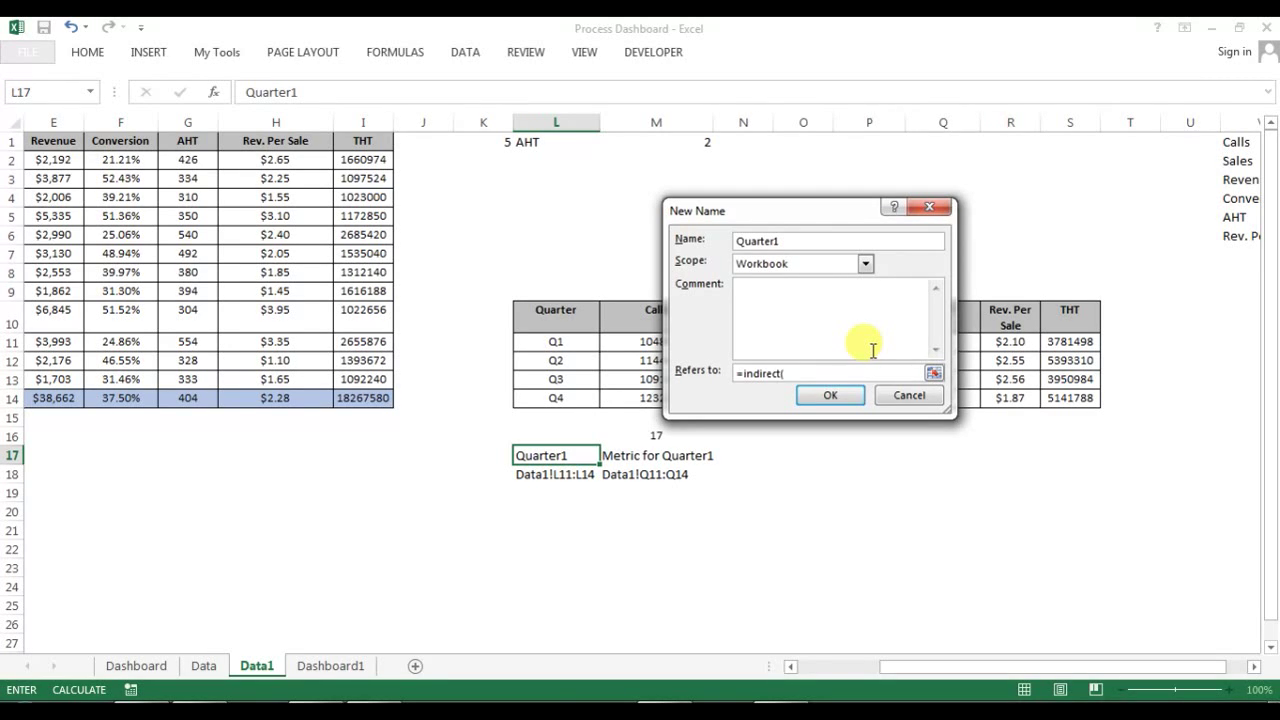
click(554, 474)
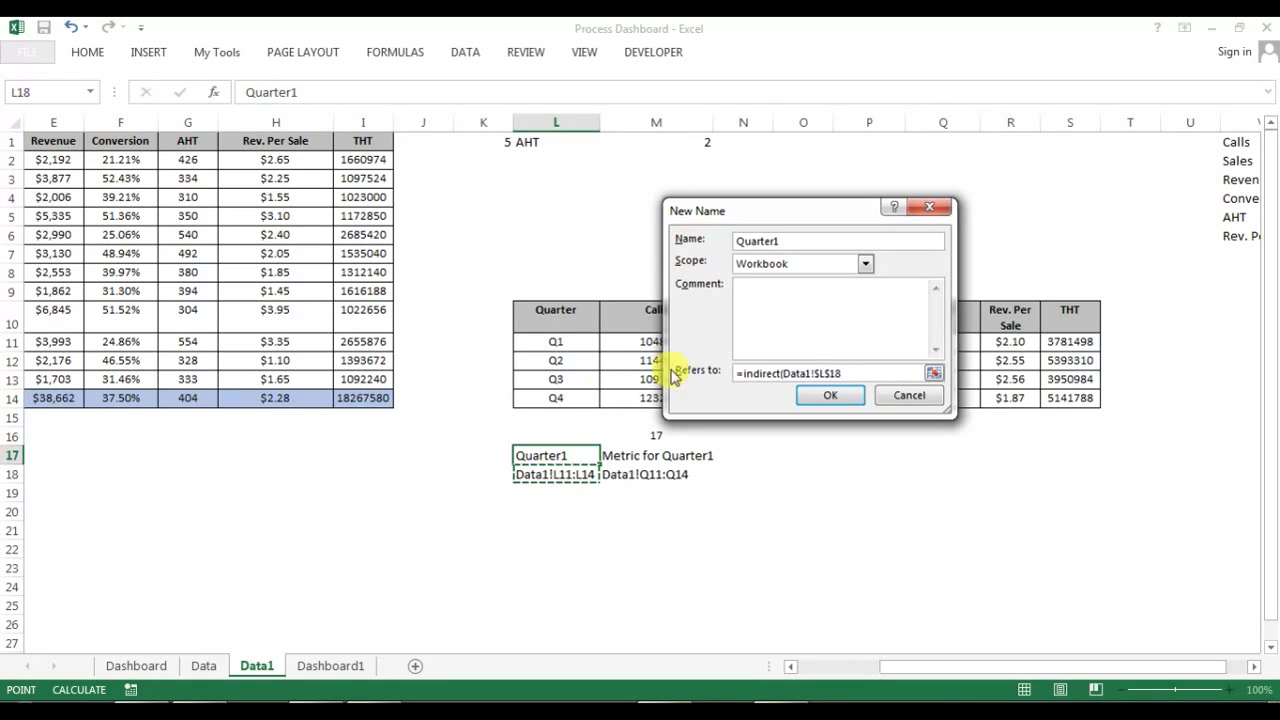
click(830, 395)
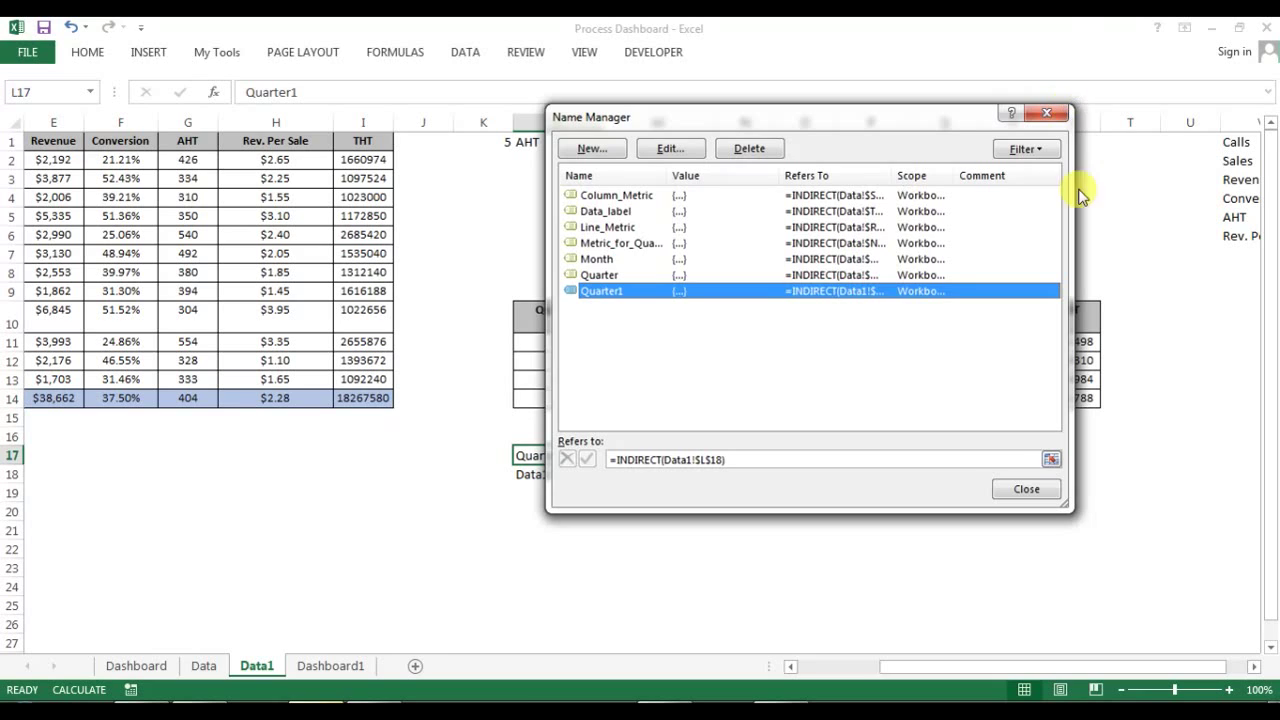
Step: Define a workbook-scoped name Metric_for_Quarter1, based on the header in M17, that refers to =INDIRECT(Data1!$M$18)
click(1030, 489)
click(656, 457)
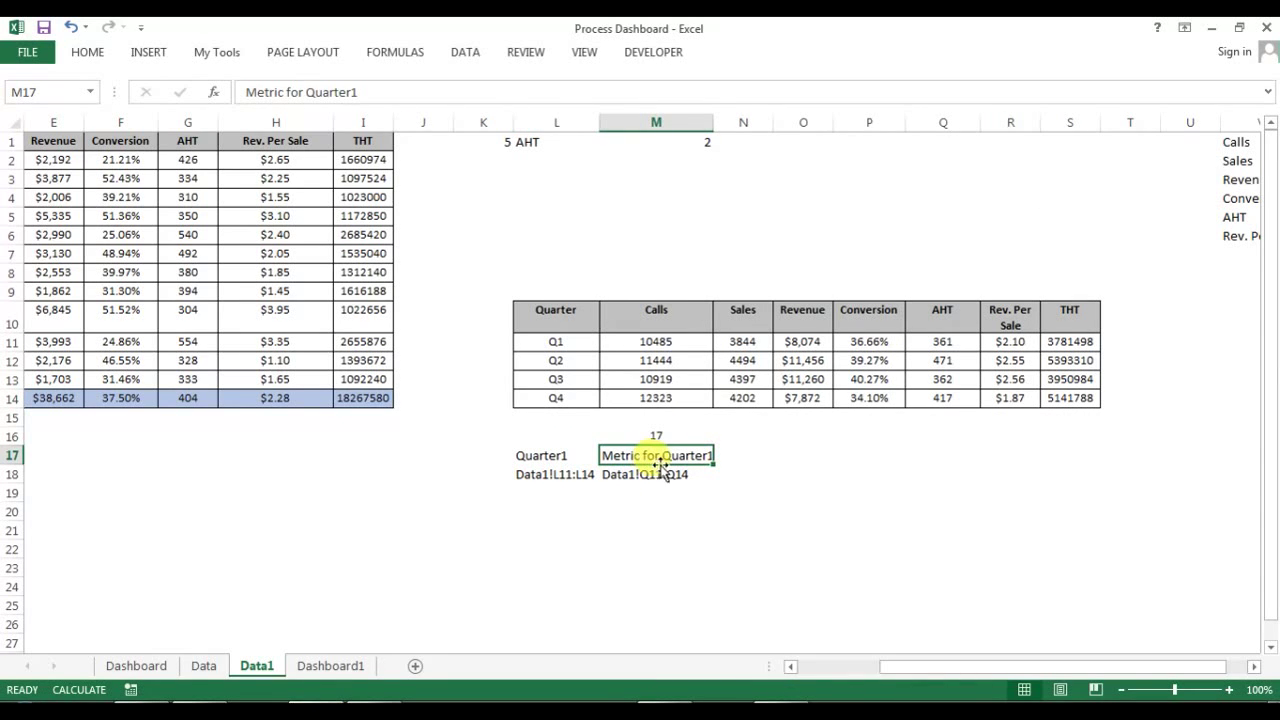
click(300, 52)
click(386, 52)
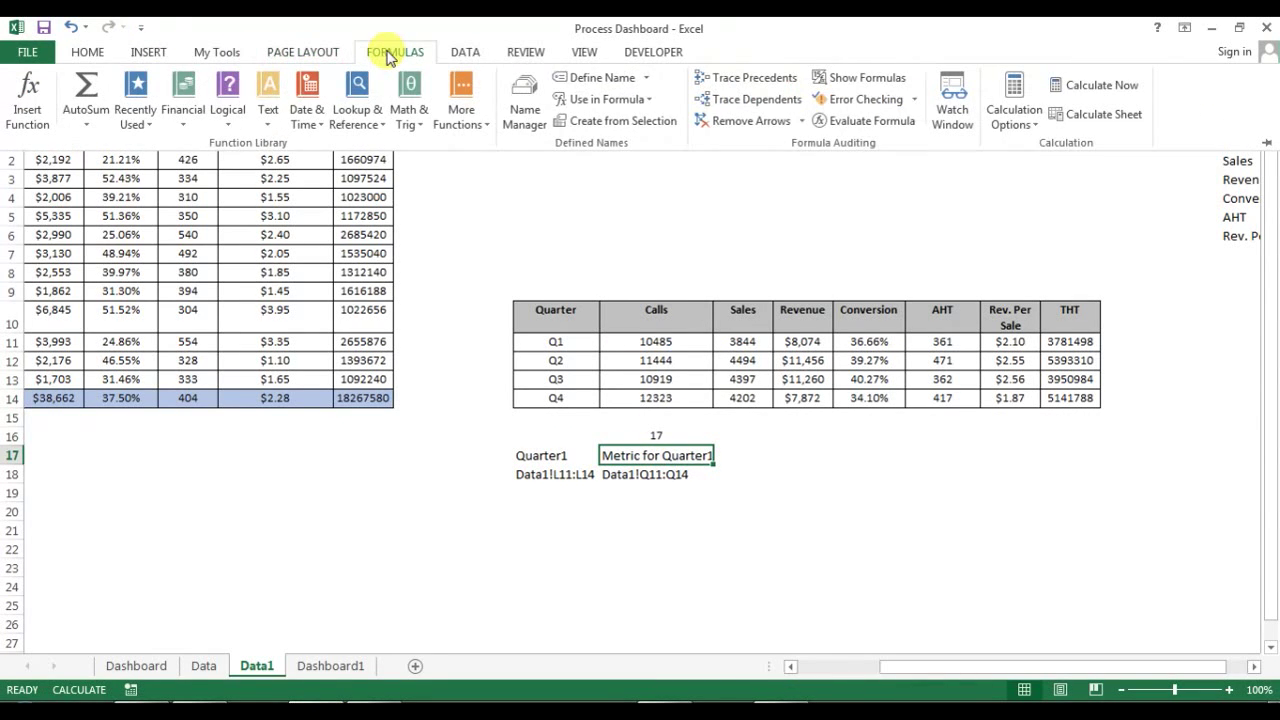
click(527, 95)
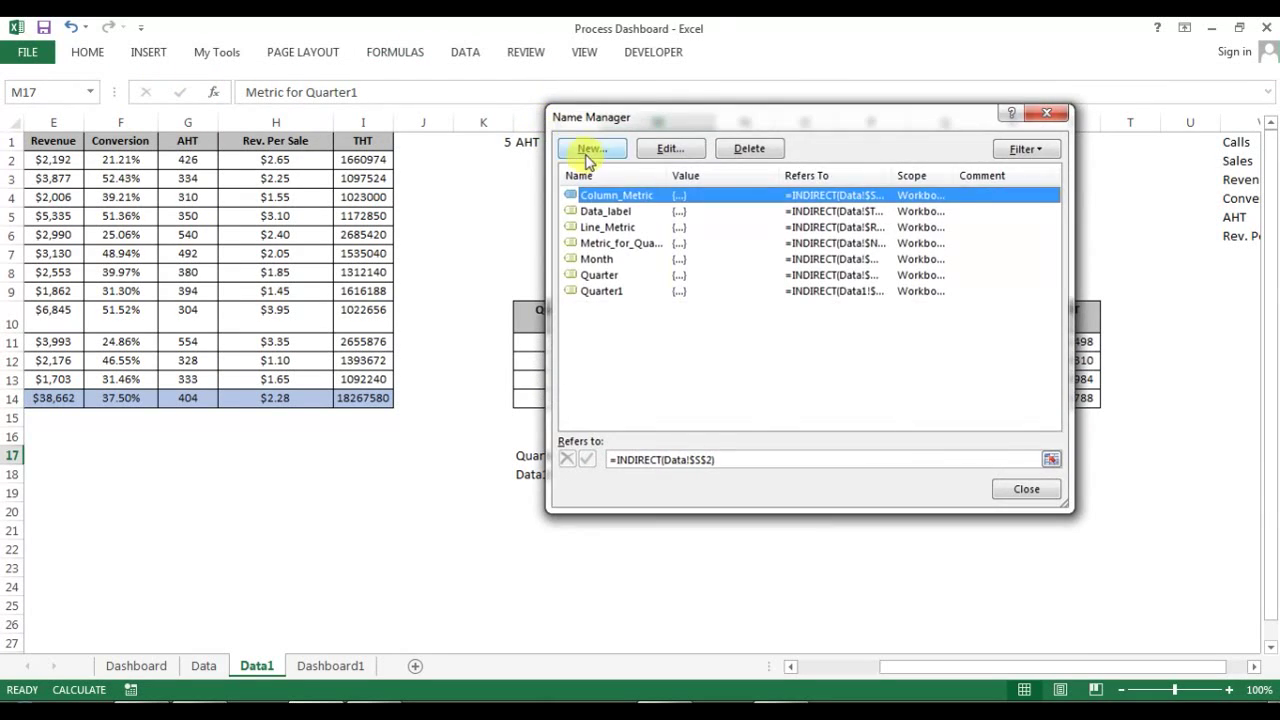
click(586, 148)
drag(846, 372, 720, 368)
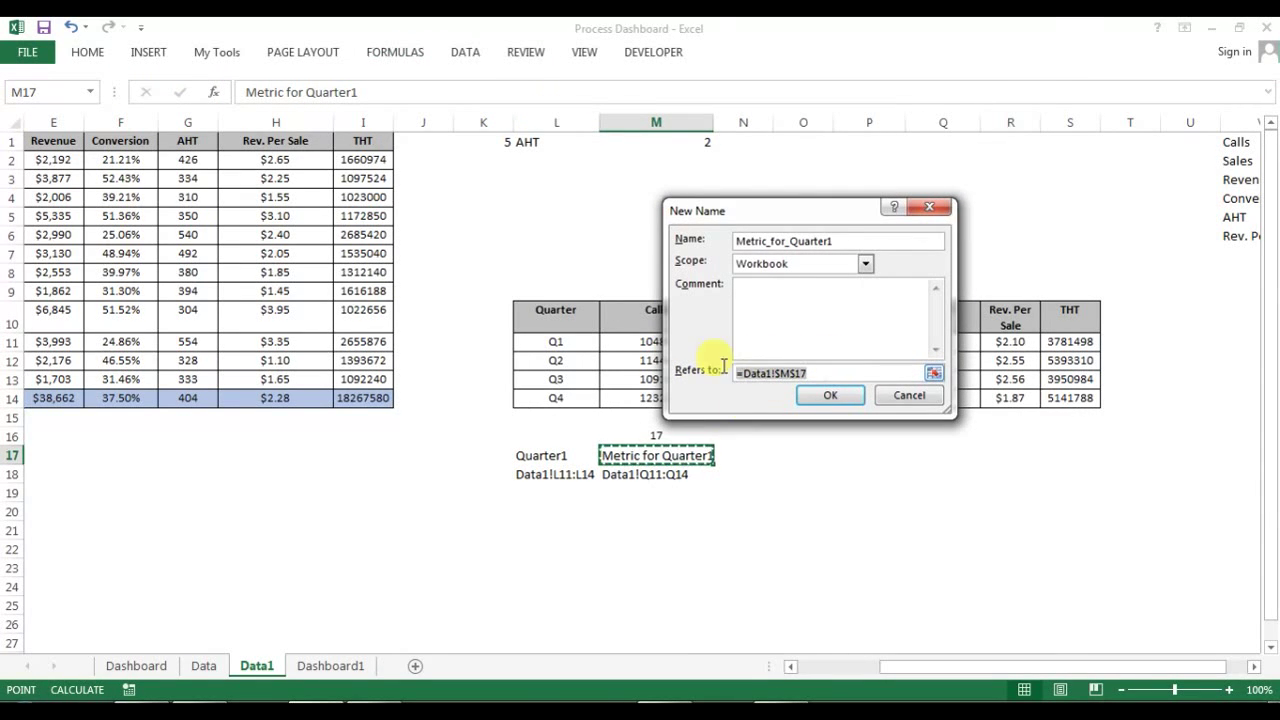
text(=indirect()
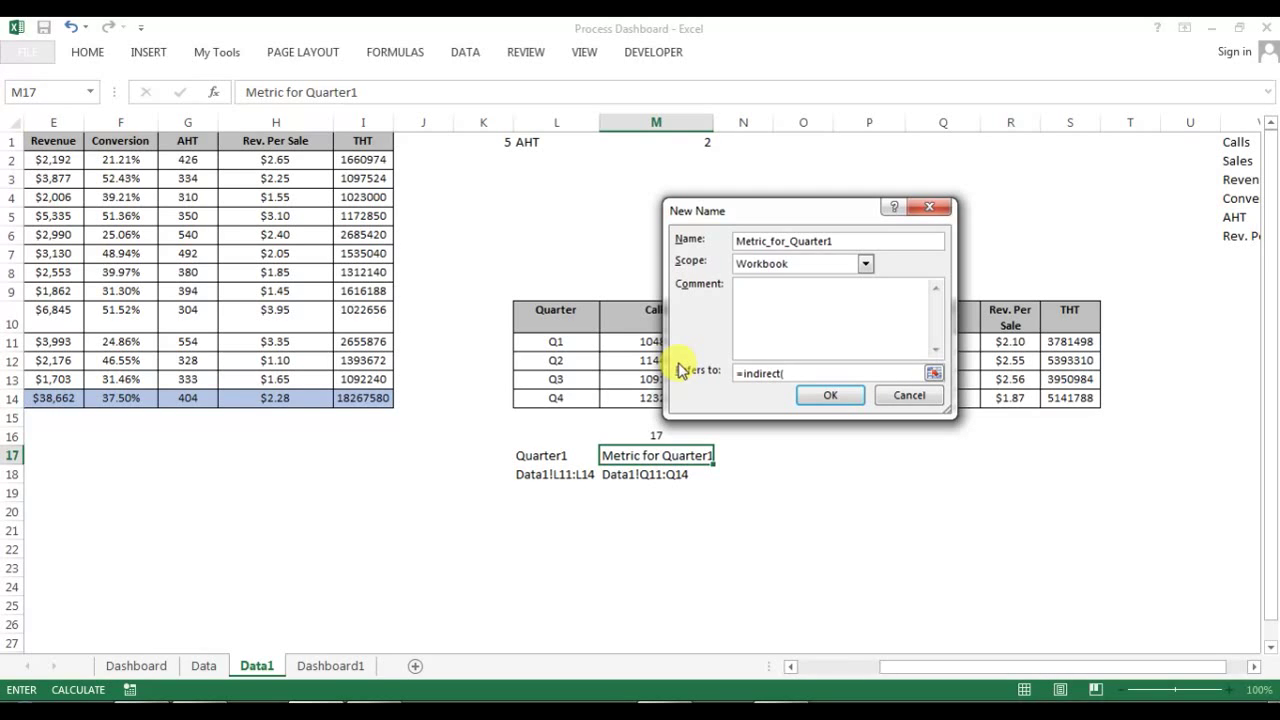
click(659, 475)
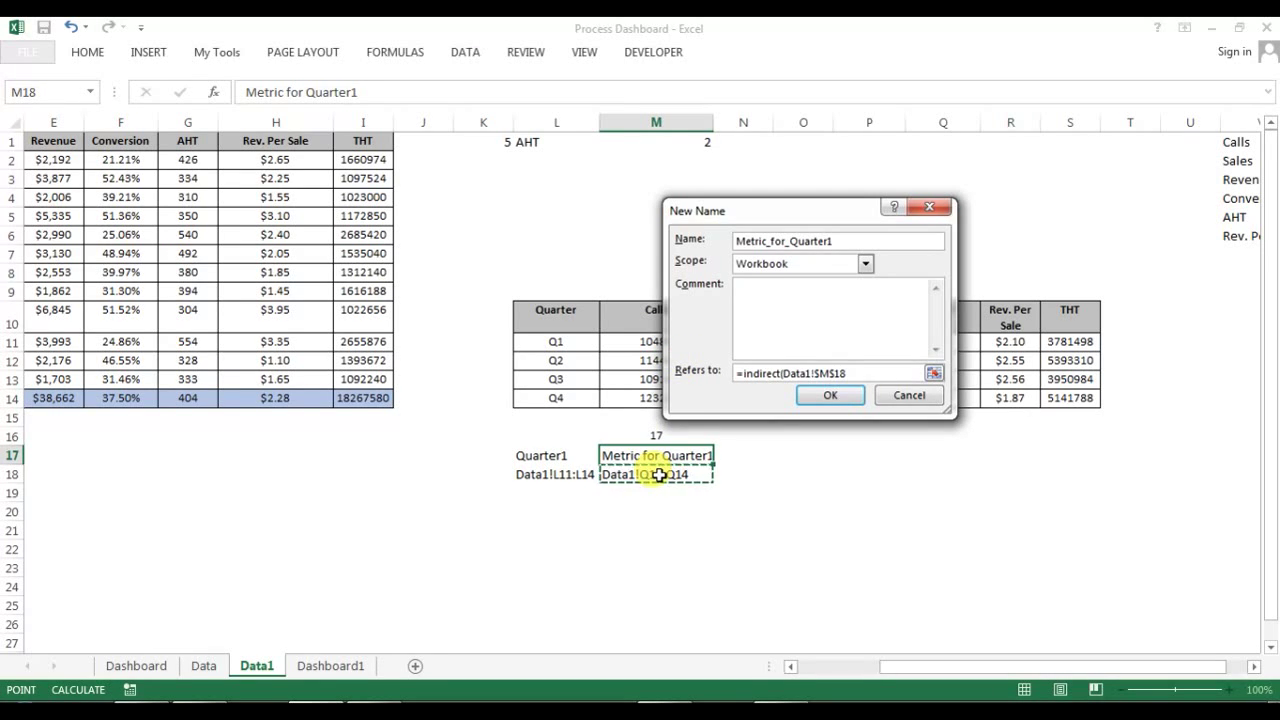
text())
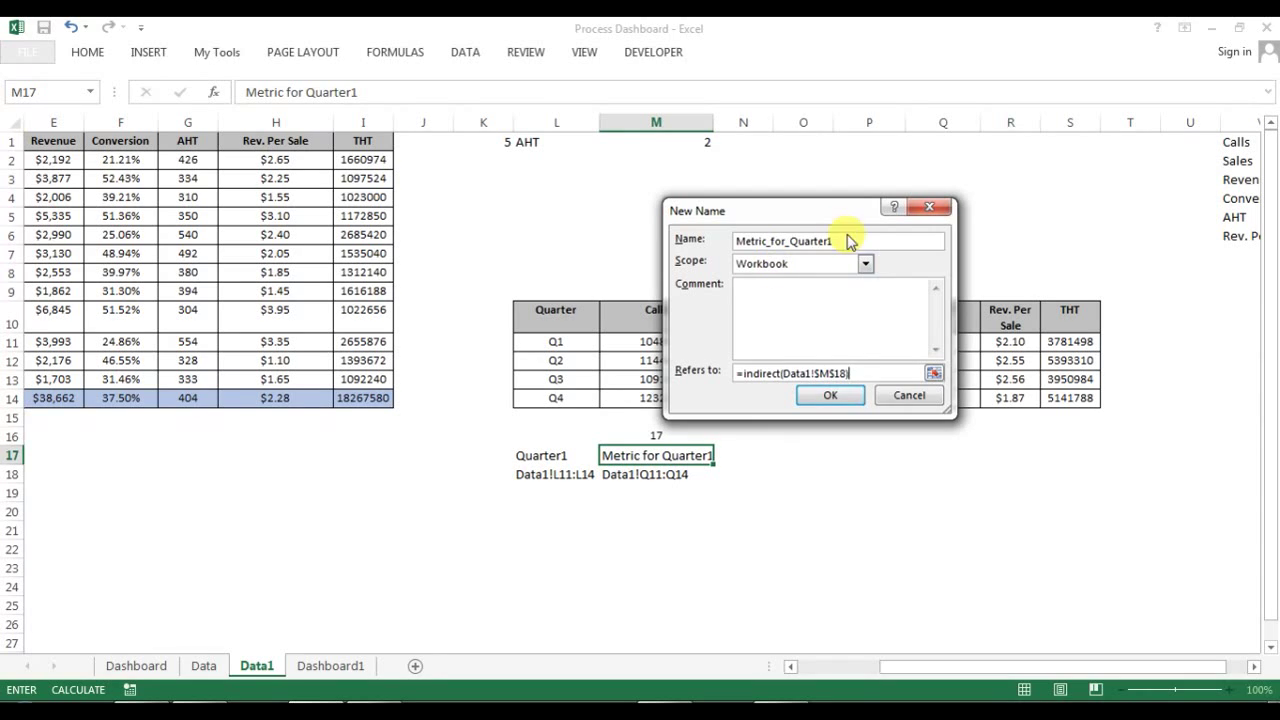
click(830, 395)
click(1023, 491)
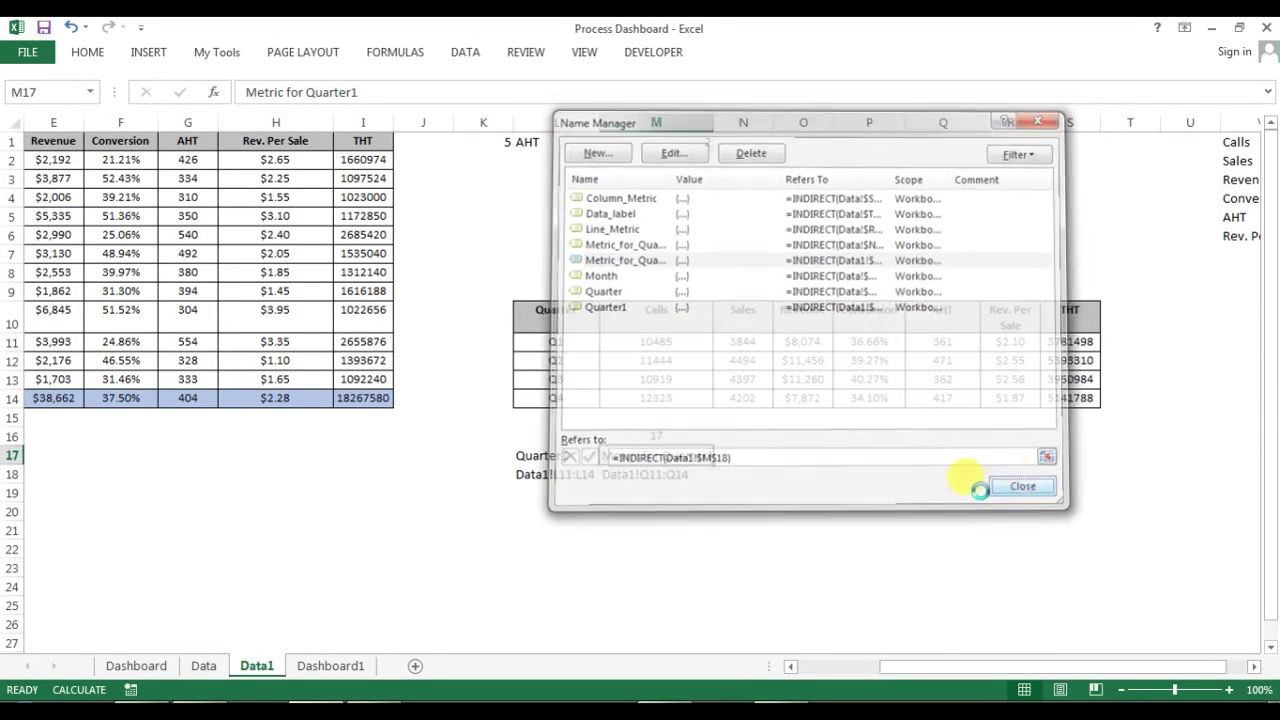
Step: Review the references of Quarter1 and Metric_for_Quarter1 in the Name Manager, fitting the Name column to show full names
click(749, 477)
click(716, 420)
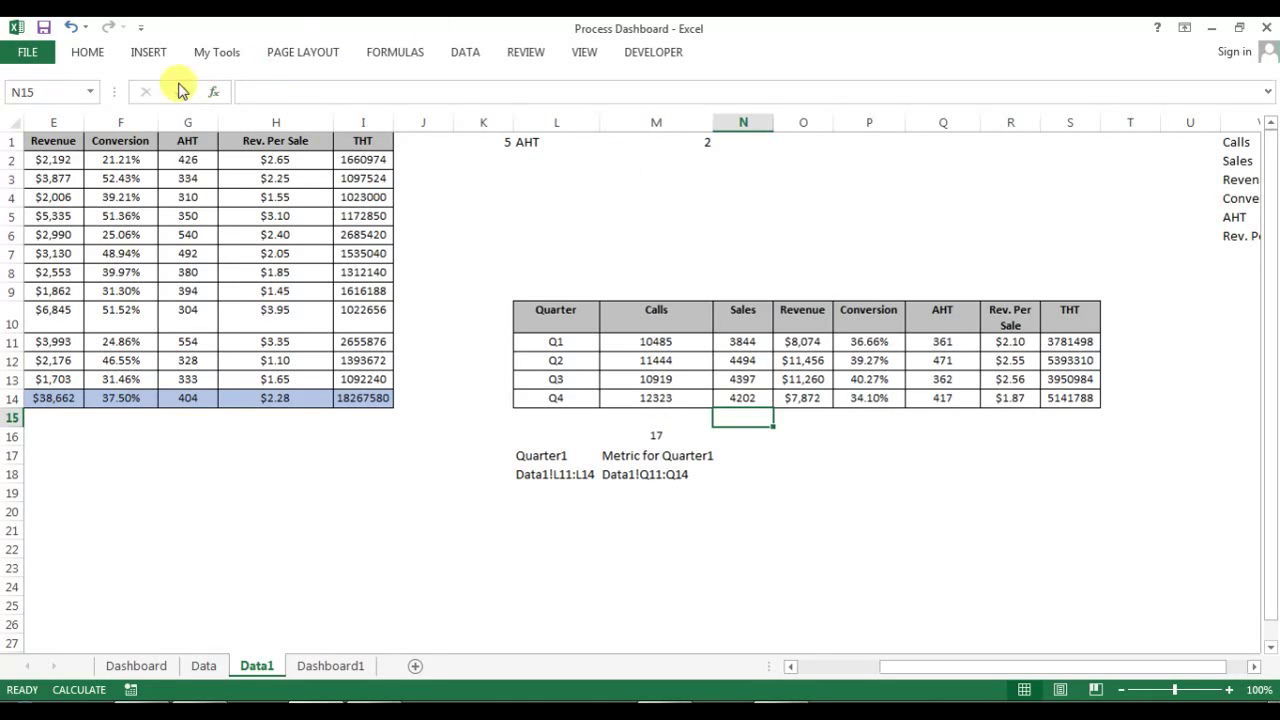
click(158, 52)
click(302, 52)
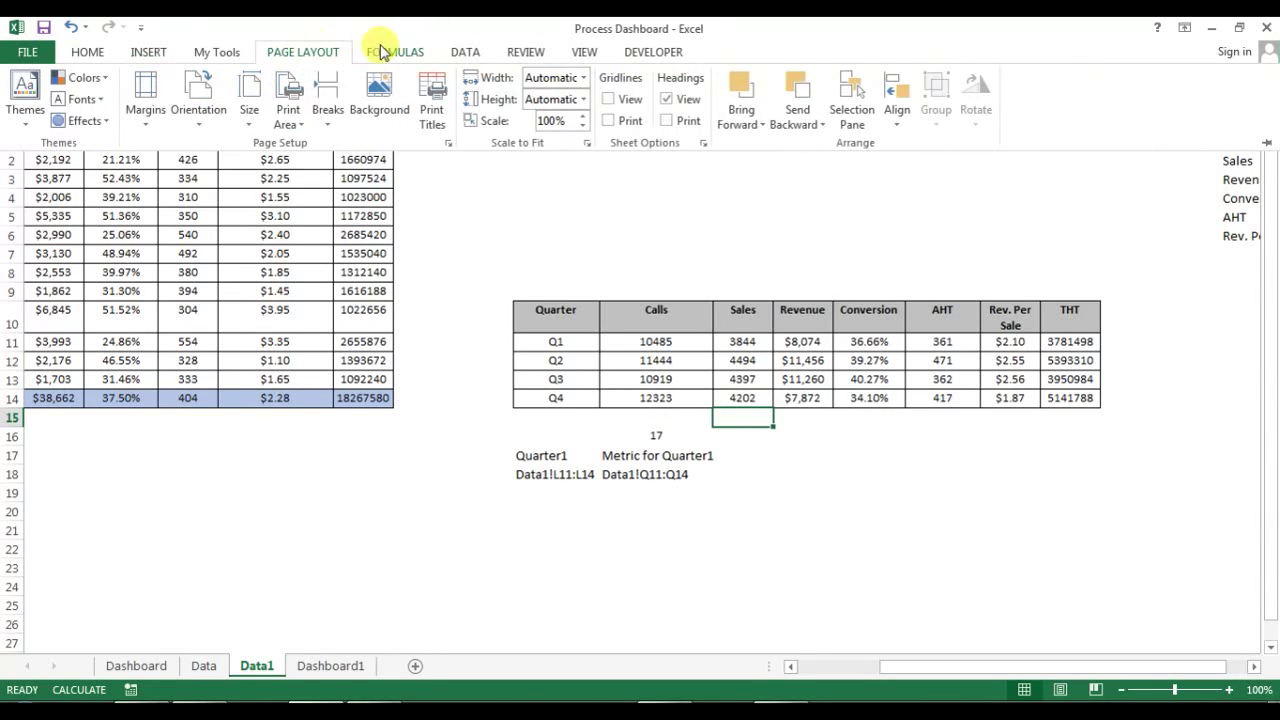
click(395, 52)
click(525, 105)
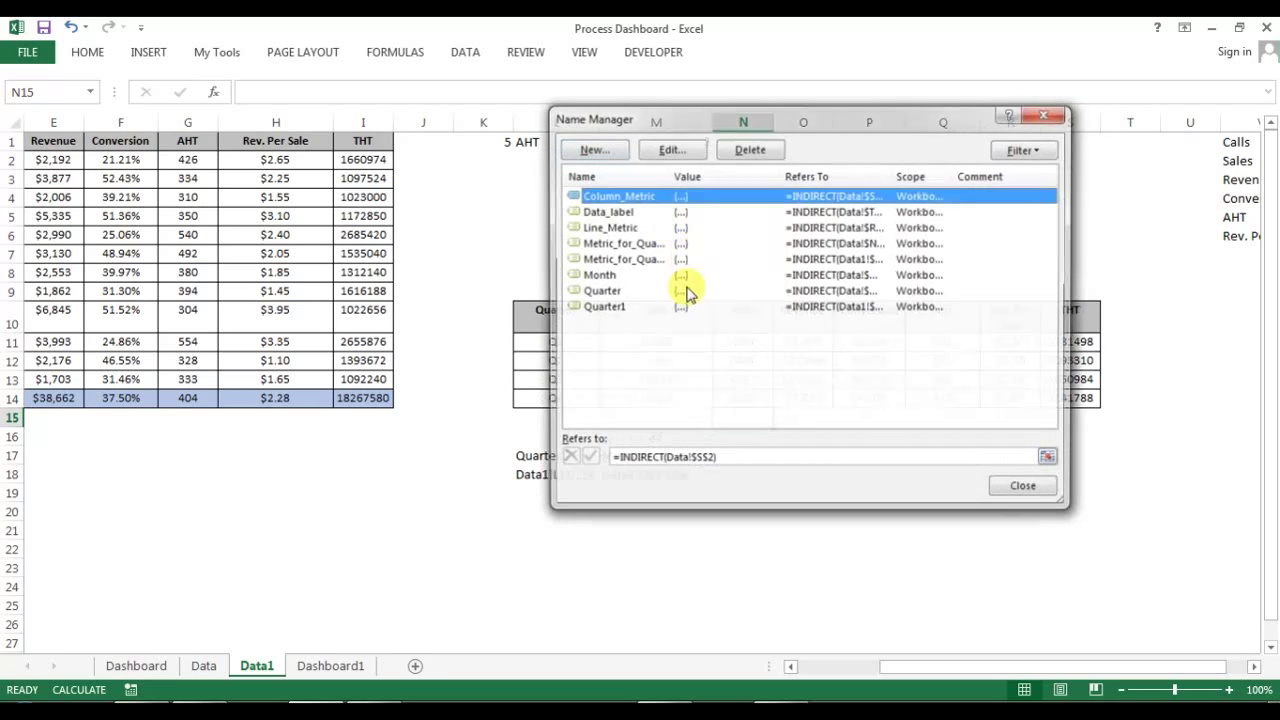
click(610, 307)
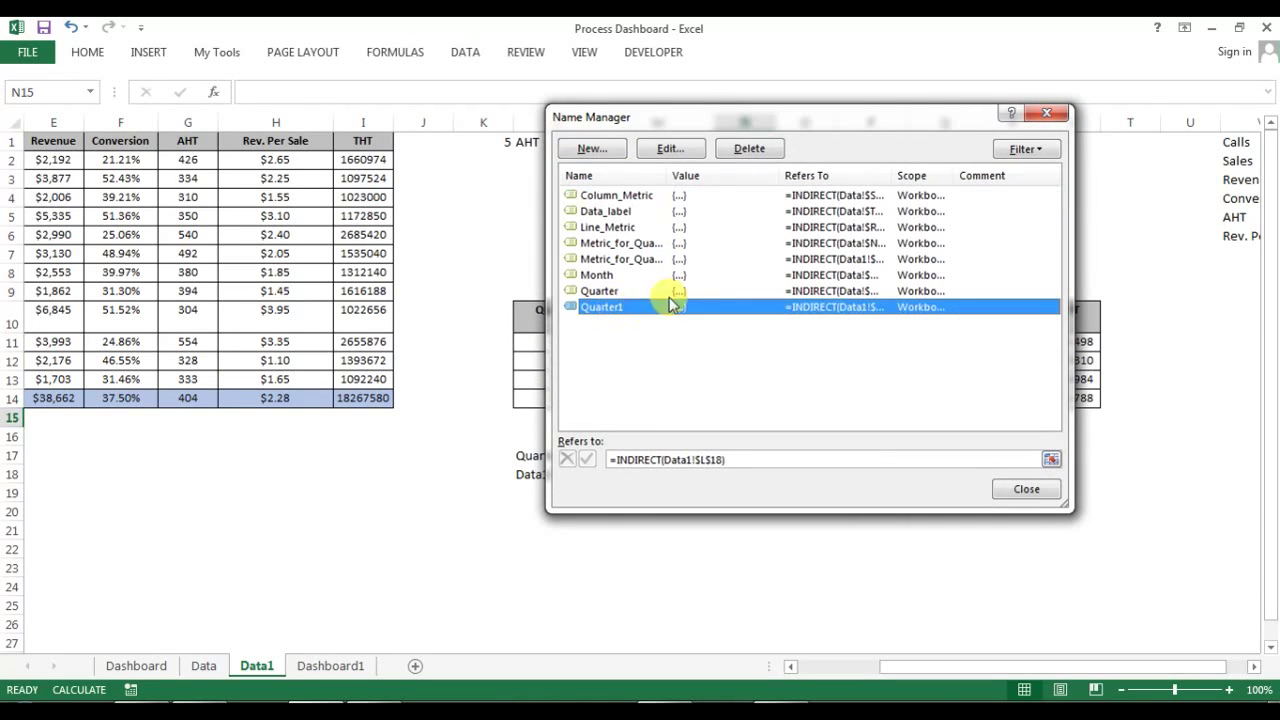
double_click(668, 176)
click(614, 259)
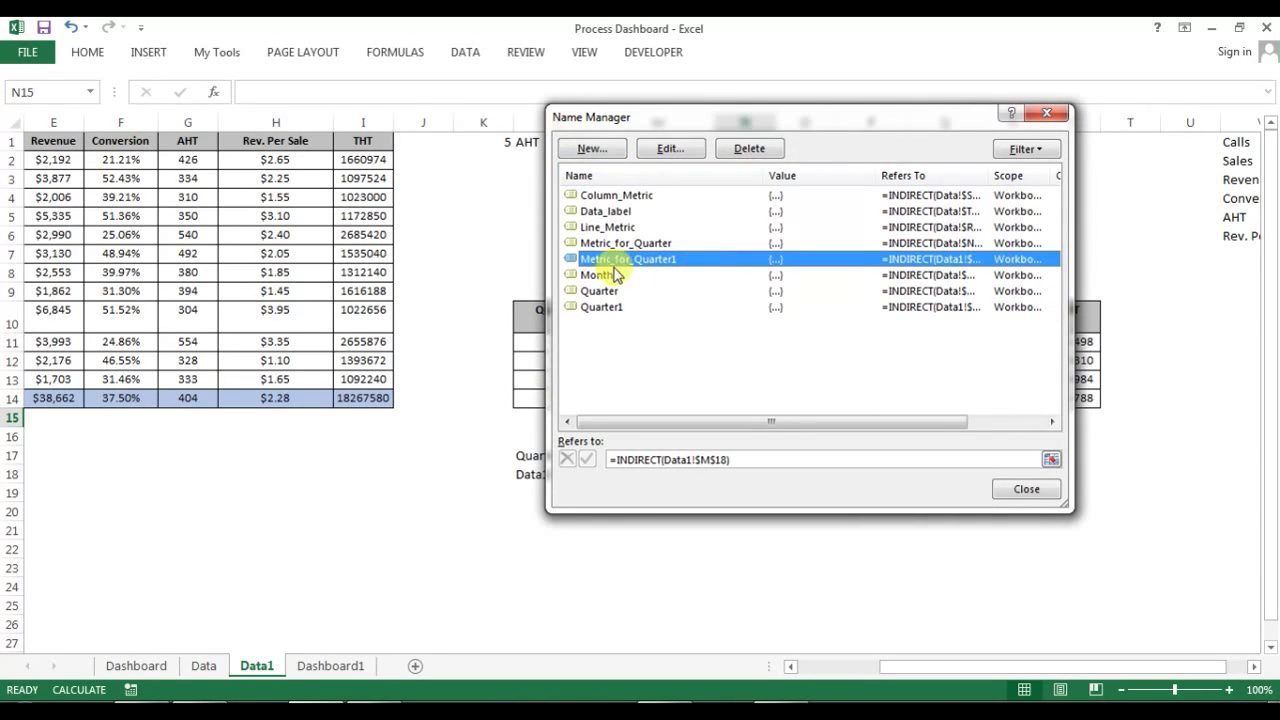
click(1028, 489)
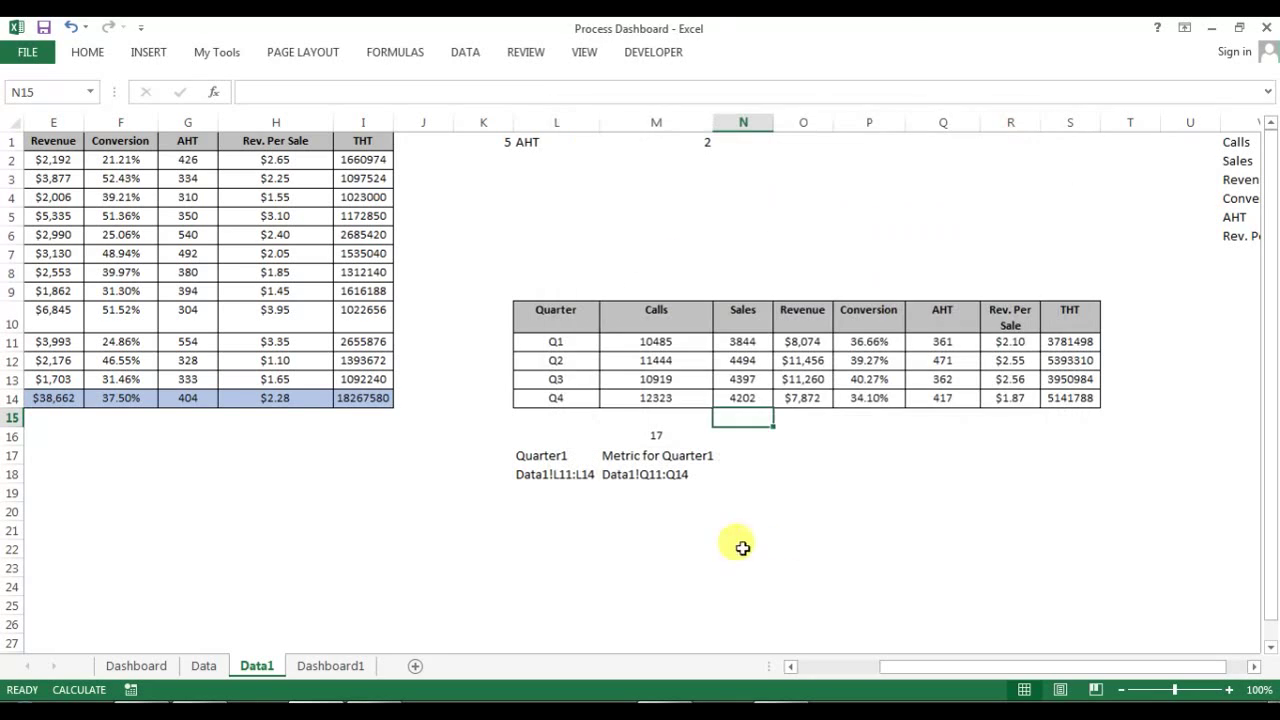
Step: Compare the unfinished Dashboard1 sheet with the chart layout on the finished Dashboard sheet, ending on Dashboard1
click(740, 545)
click(340, 664)
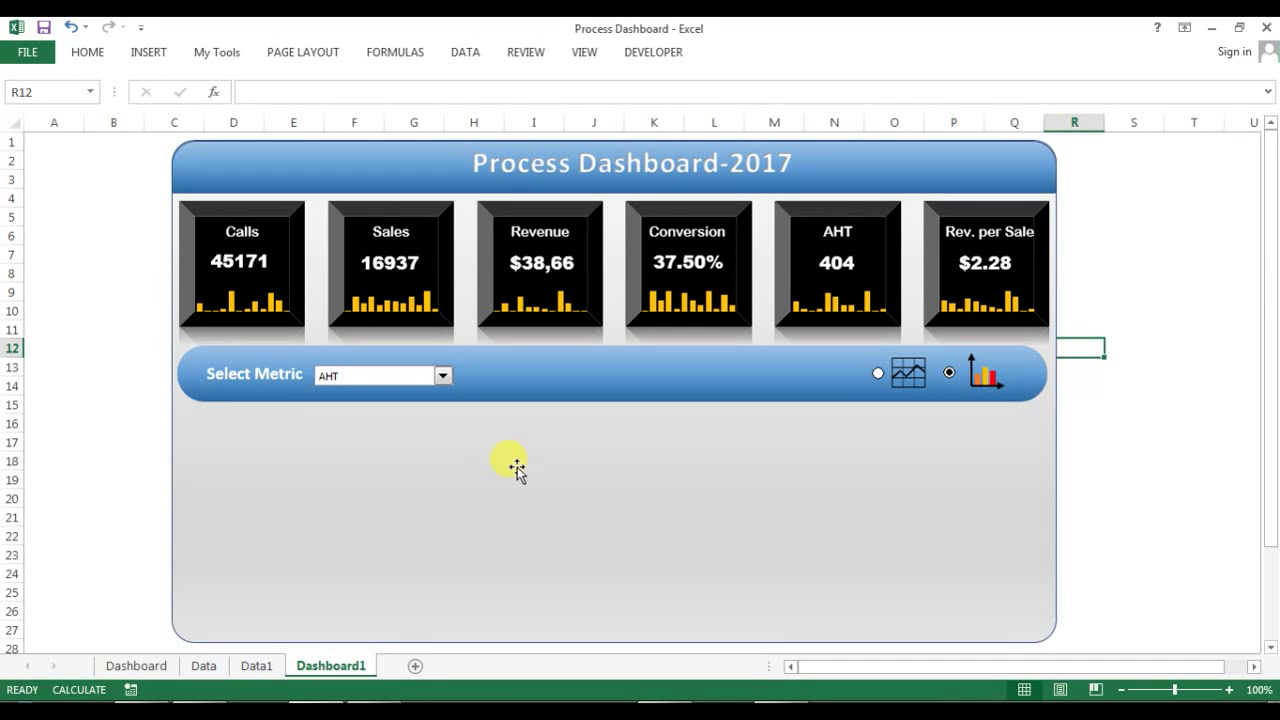
click(136, 666)
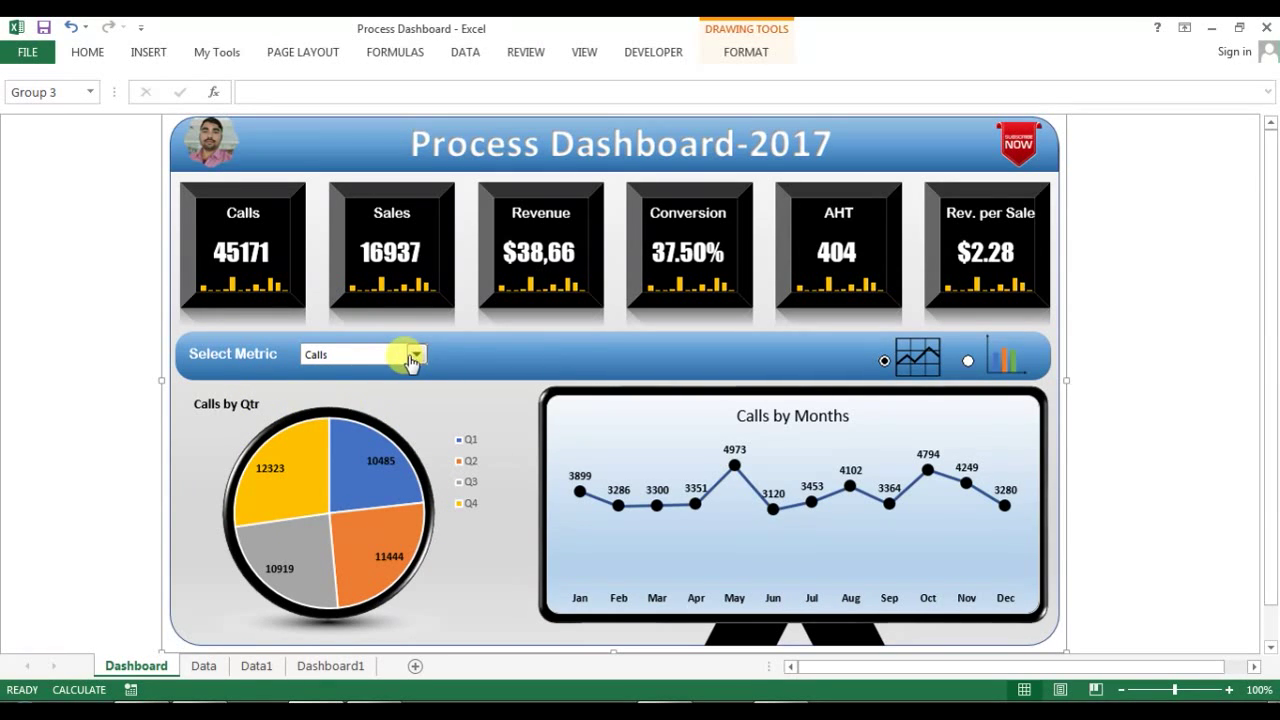
click(335, 665)
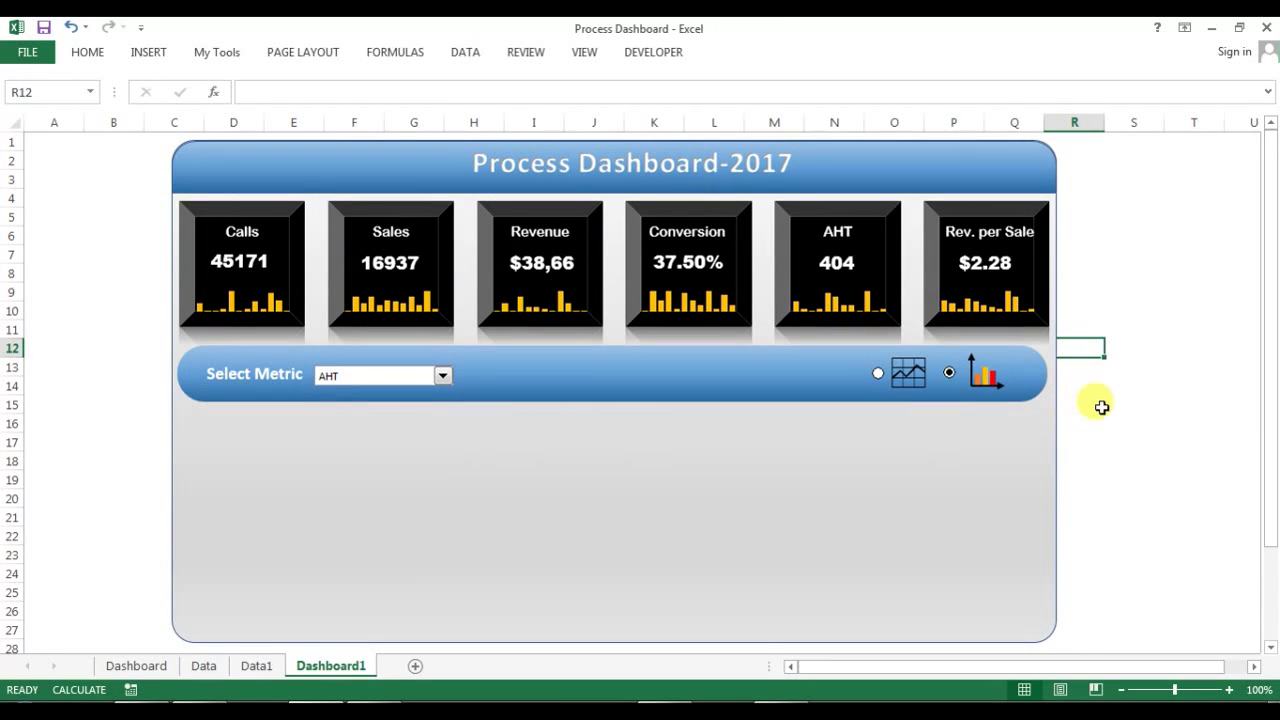